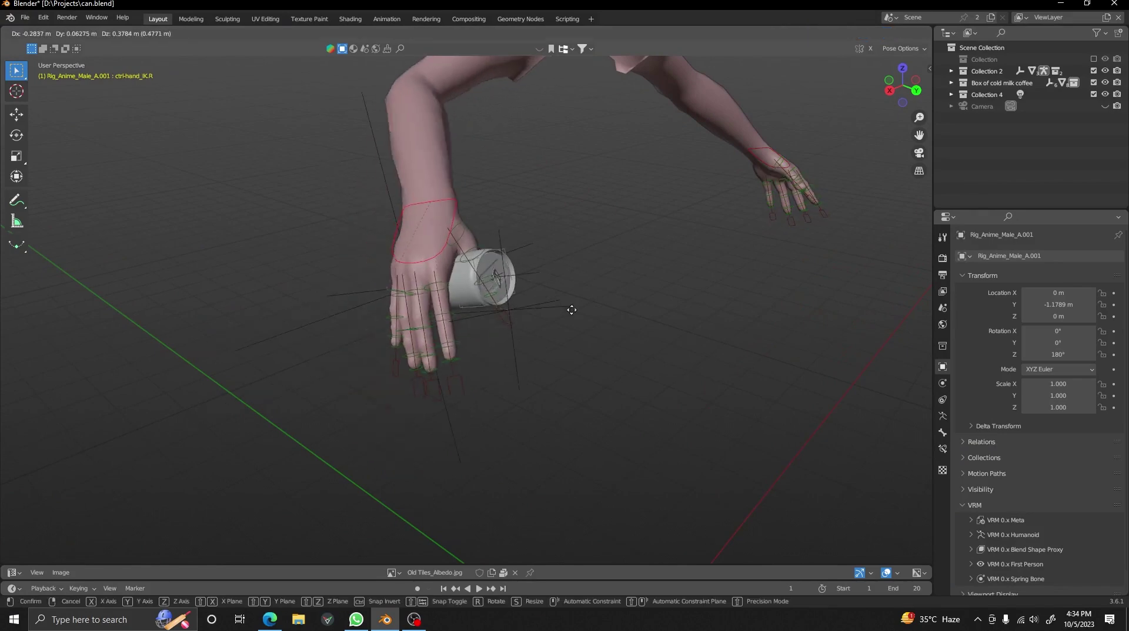
- Place the right hand beside the can and scale the index finger's master control
right_click(574, 277)
middle_click_drag(505, 329, 516, 309)
scroll(516, 309, "up", 1)
right_click(469, 345)
key("s")
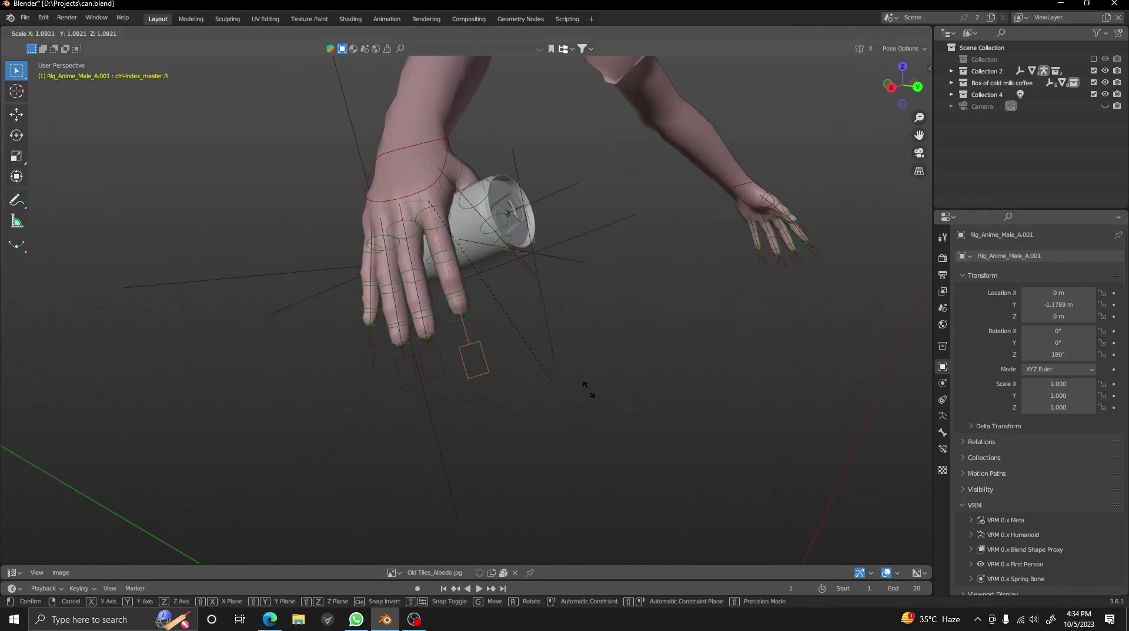
right_click(588, 389)
left_click_drag(495, 371, 505, 371, "alt")
right_click(595, 402)
- Move the right hand's IK control closer to the can
middle_click_drag(532, 281, 435, 281)
left_click(285, 247)
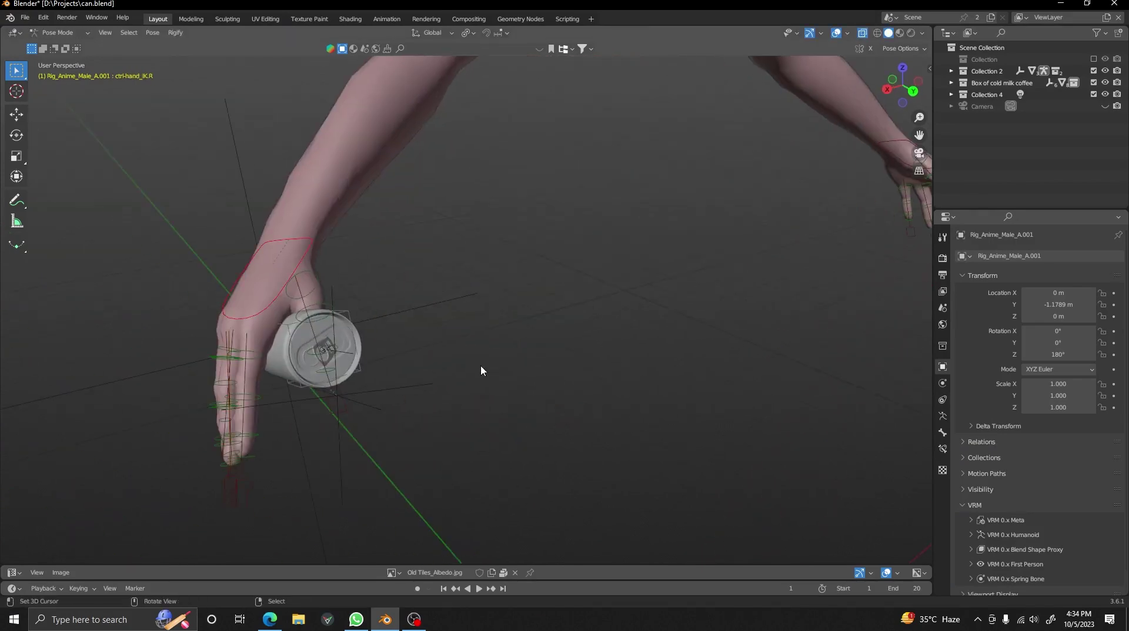
middle_click_drag(480, 365, 517, 361)
key("g")
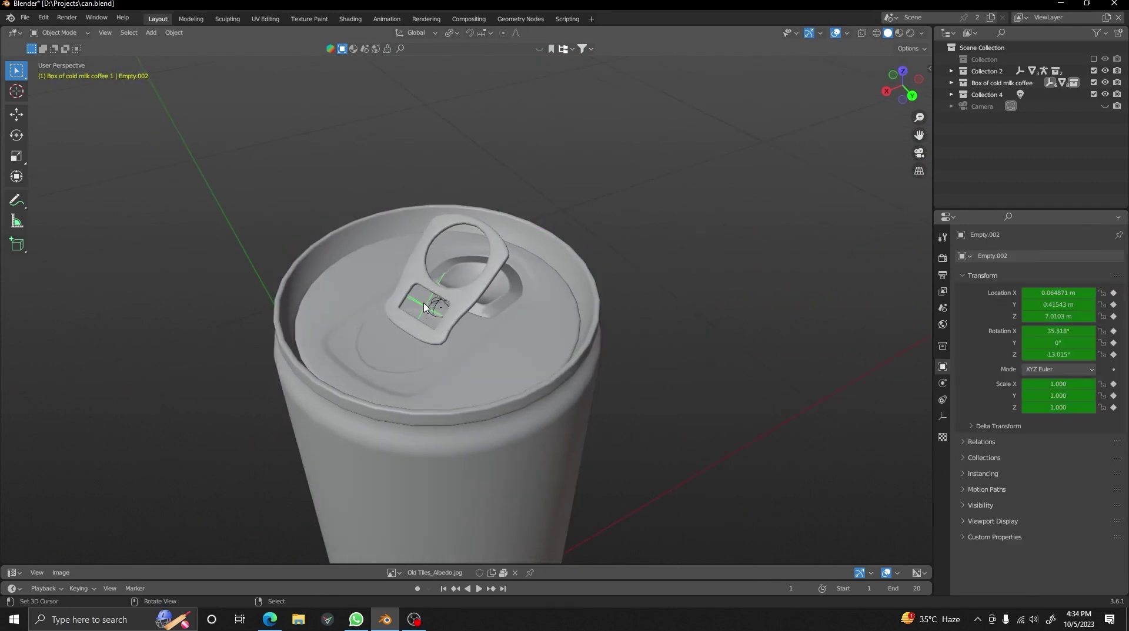
- Clear the rotation of the empty at the can's pull tab
key("alt+r")
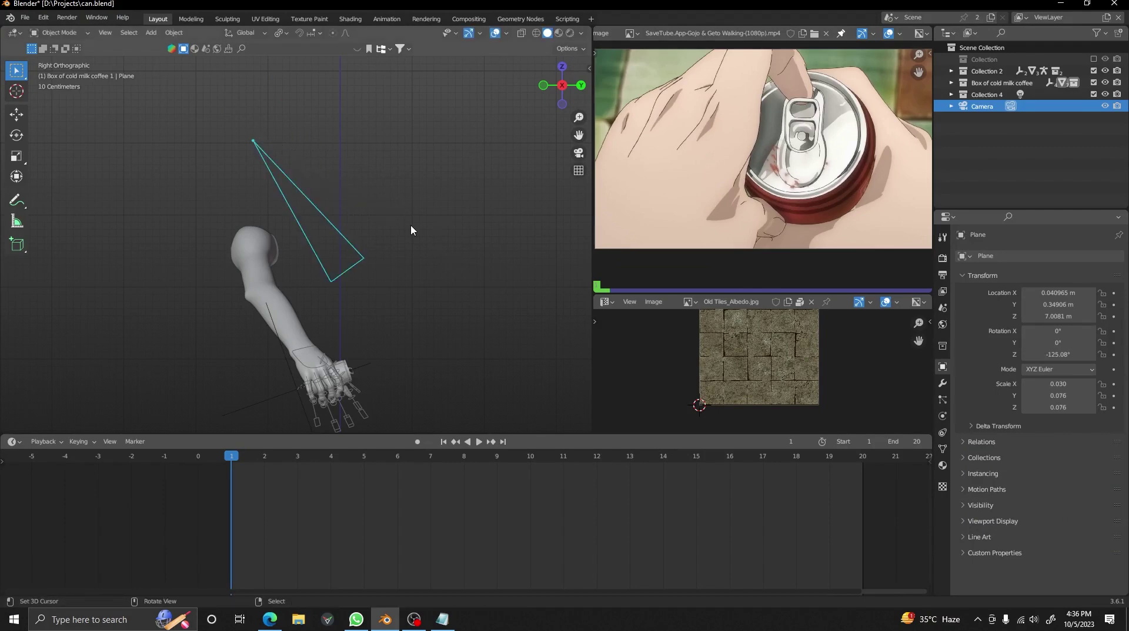
- Put the arm rig in Pose Mode and clear the rotation of its hand and finger controls
middle_click_drag(411, 226, 288, 188)
scroll(400, 242, "up", 3)
key("KP_0")
key("KP_0")
right_click(274, 342)
key("ctrl+Tab")
key("alt+r")
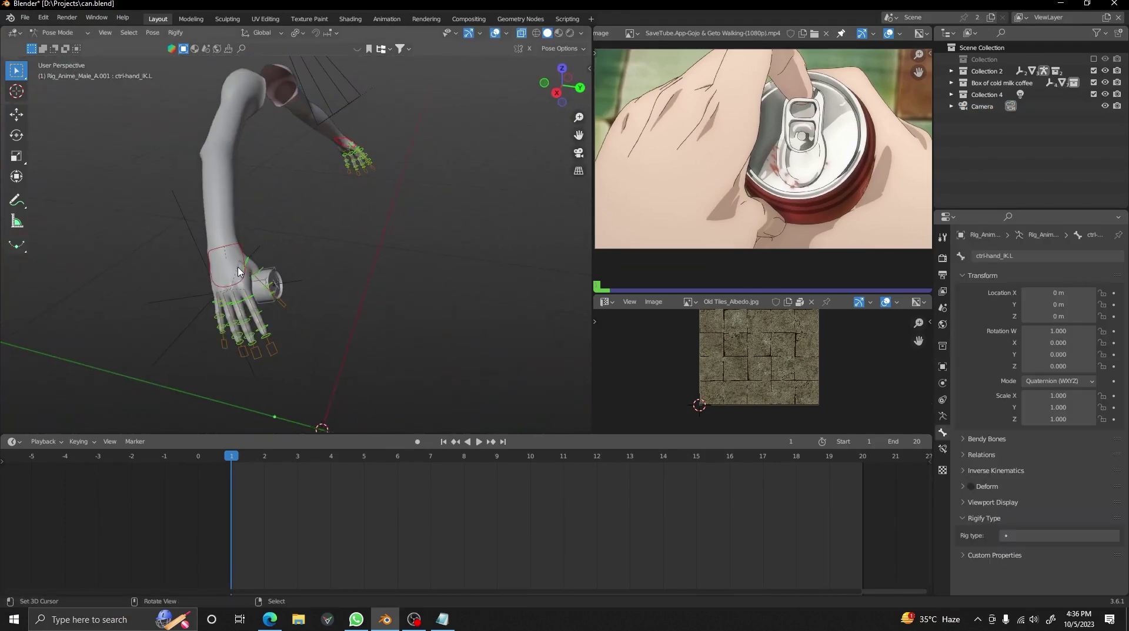
- Undo the last pose changes and show the arms from the top
key("ctrl+z")
key("grave")
left_click(279, 212)
key("ctrl+z")
key("ctrl+z")
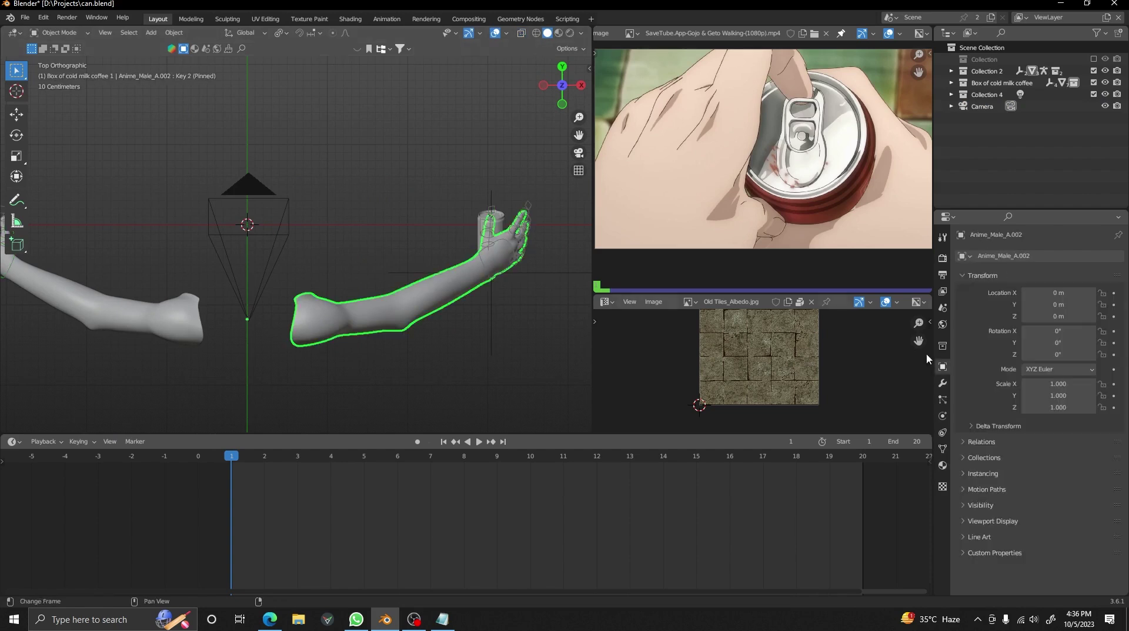
- Disable the viewport display of the OH_OUTLINE modifier on both arm meshes
left_click(942, 383)
scroll(421, 249, "up", 2)
middle_click_drag(39, 337, 241, 319, "shift")
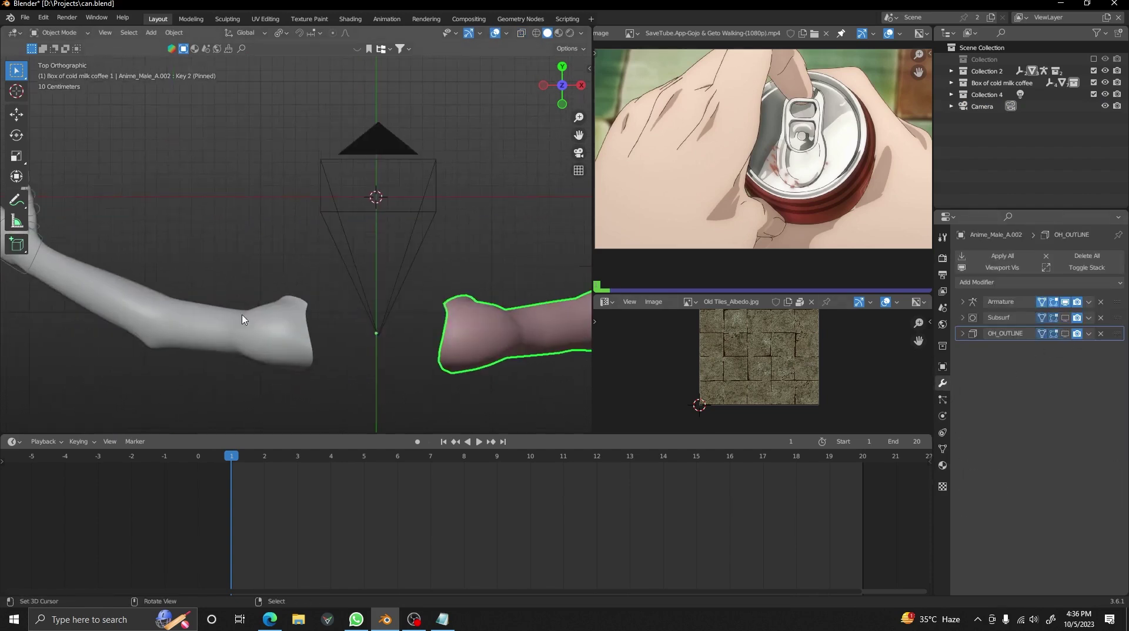
left_click(242, 320)
left_click(1065, 425)
scroll(475, 247, "down", 3)
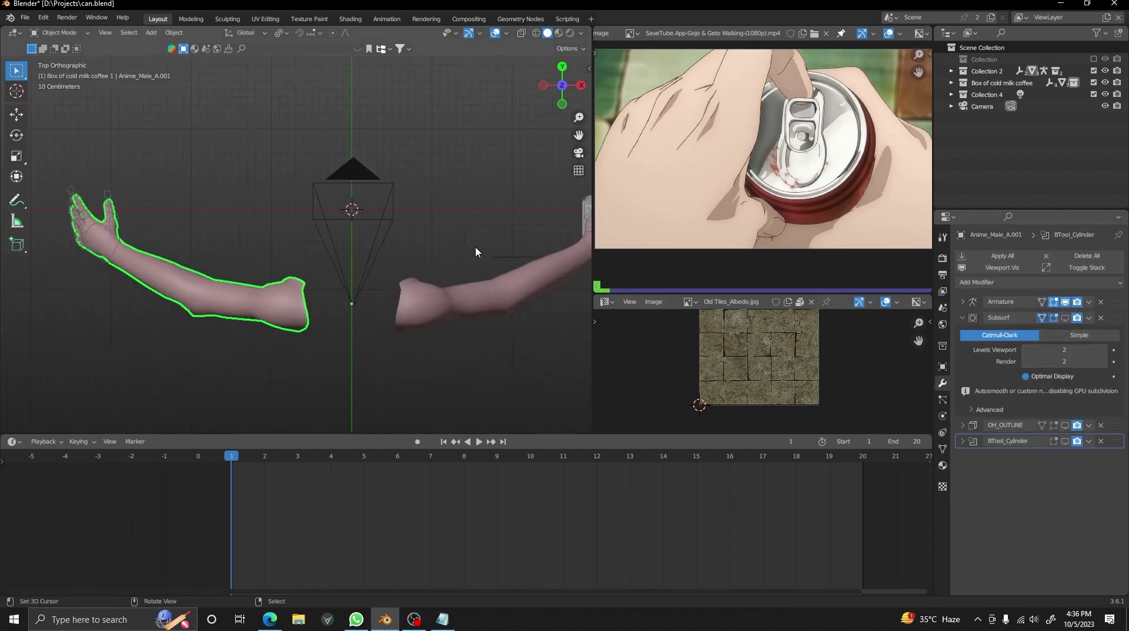
- In Pose Mode, move the right hand control toward the scene's centre and rotate it inward as seen from the top
left_click(542, 254)
key("ctrl+Tab")
scroll(542, 257, "up", 2)
key("g")
left_click(459, 249)
middle_click_drag(458, 249, 347, 251, "shift")
scroll(348, 251, "up", 3)
key("r")
left_click(325, 199)
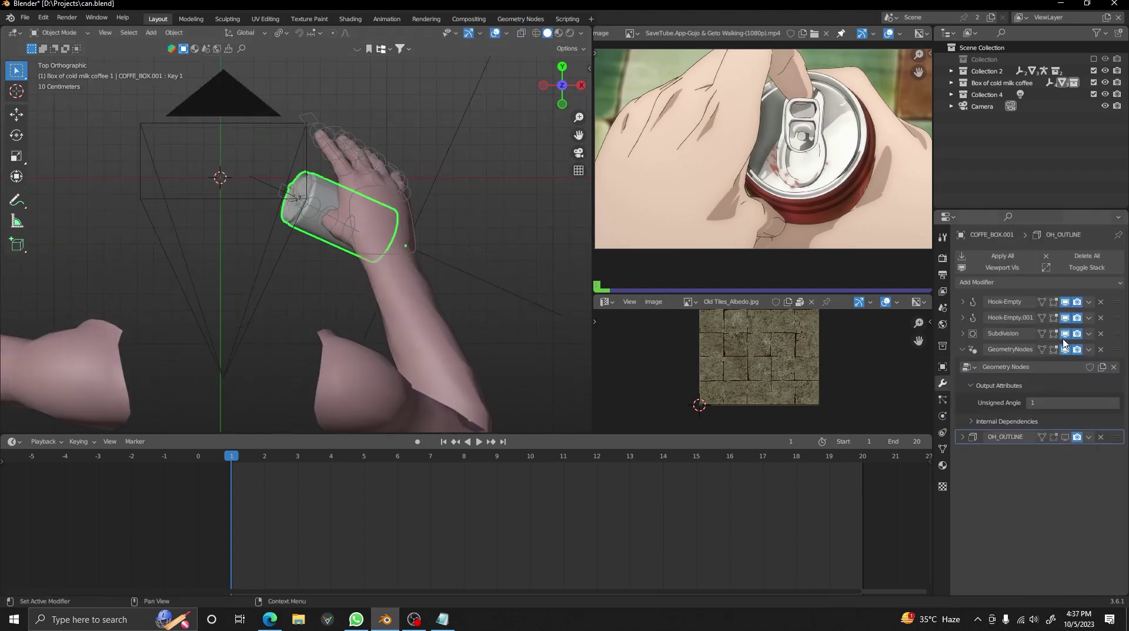
- Move the right hand and its can into the camera frame, adjusting from an angled view and the camera view
left_click(415, 232)
mouse_move(420, 217)
middle_mouse_down("shift")
mouse_move(475, 226)
mouse_move(425, 214)
middle_mouse_up("shift")
key("g")
right_click(457, 237)
key("KP_0")
middle_click_drag(439, 305, 375, 239)
key("g")
left_click(347, 237)
key("KP_0")
key("g")
left_click(447, 256)
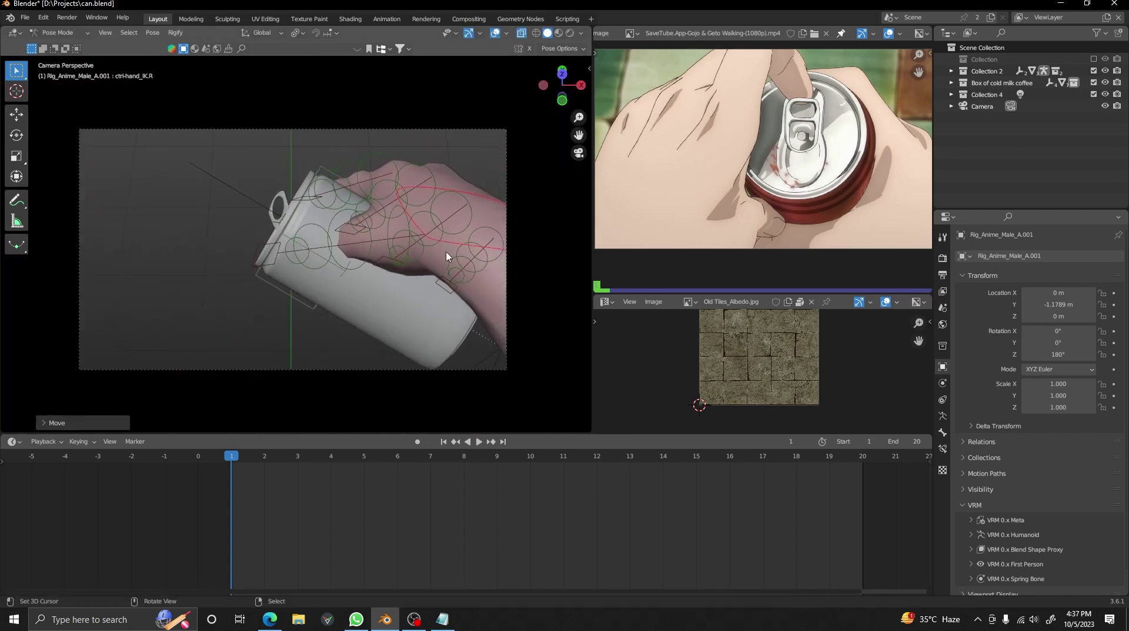
- Rotate the right hand control so the can stands upright, including a turn about the Z axis
key("r")
left_click(429, 223)
key("g")
left_click(398, 269)
key("KP_3")
key("r")
key("z")
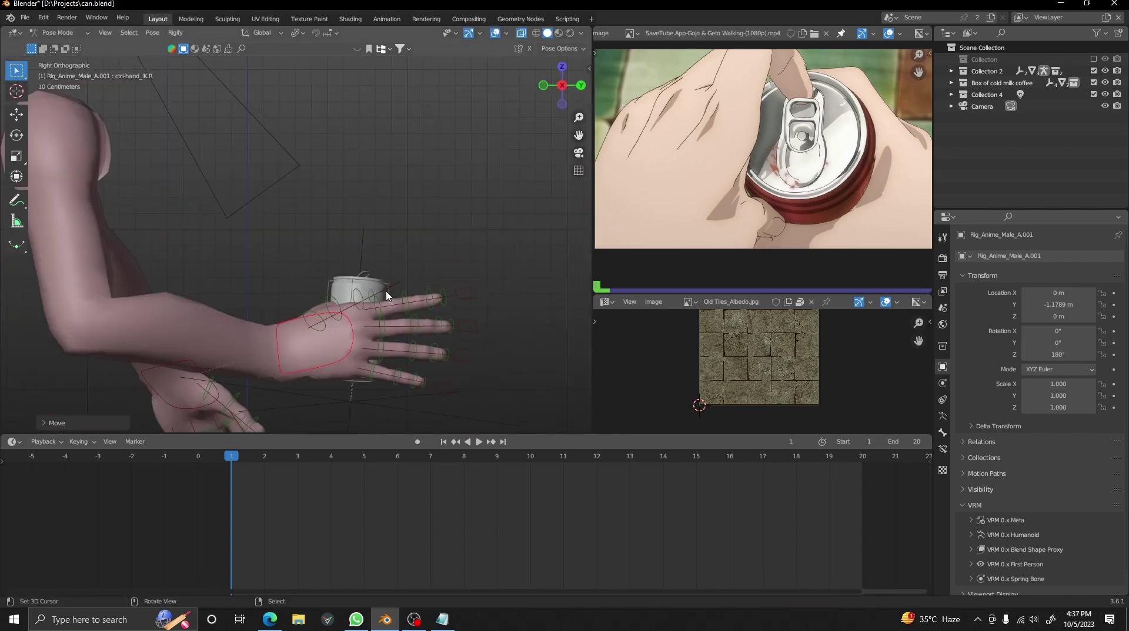
key("KP_0")
left_click(473, 236)
- Reposition the right hand in the camera frame, finishing with a move limited to the horizontal plane
key("g")
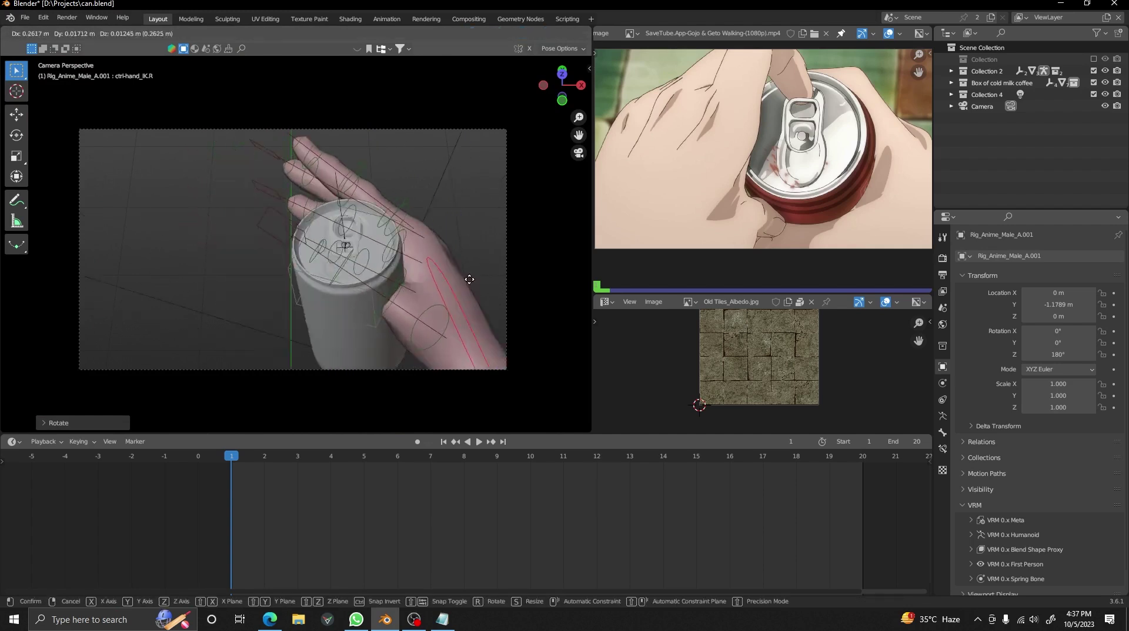
left_click(486, 284)
key("g")
left_click(472, 299)
key("g")
key("shift+z")
left_click(445, 242)
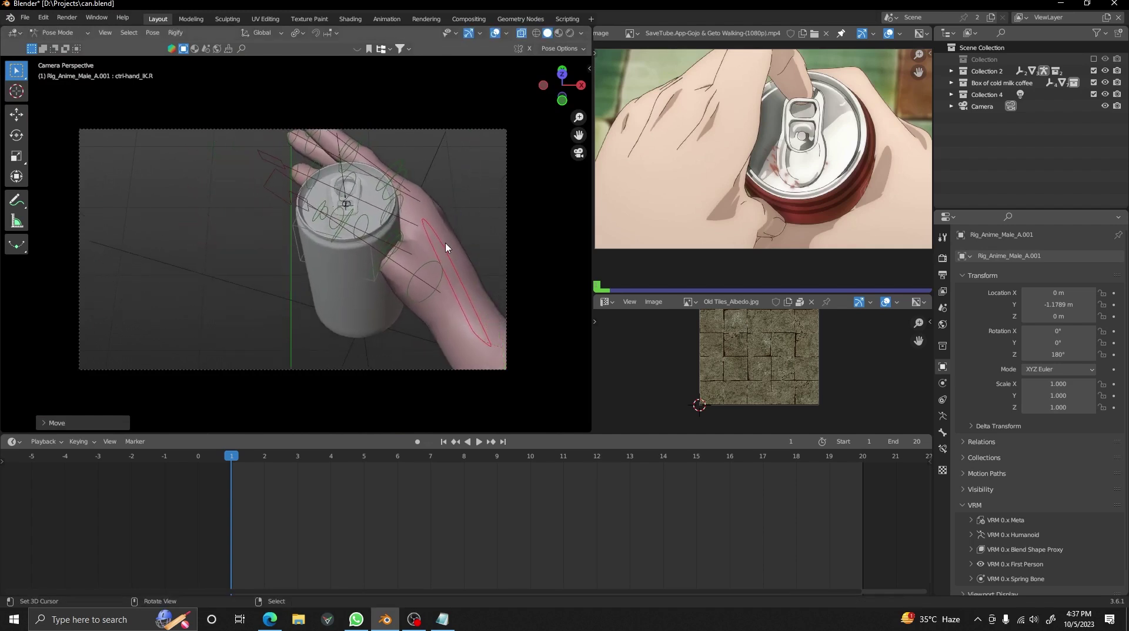
- Rotate and scale the right thumb's master control so the thumb wraps across the can
scroll(412, 269, "up", 2)
right_click(475, 301)
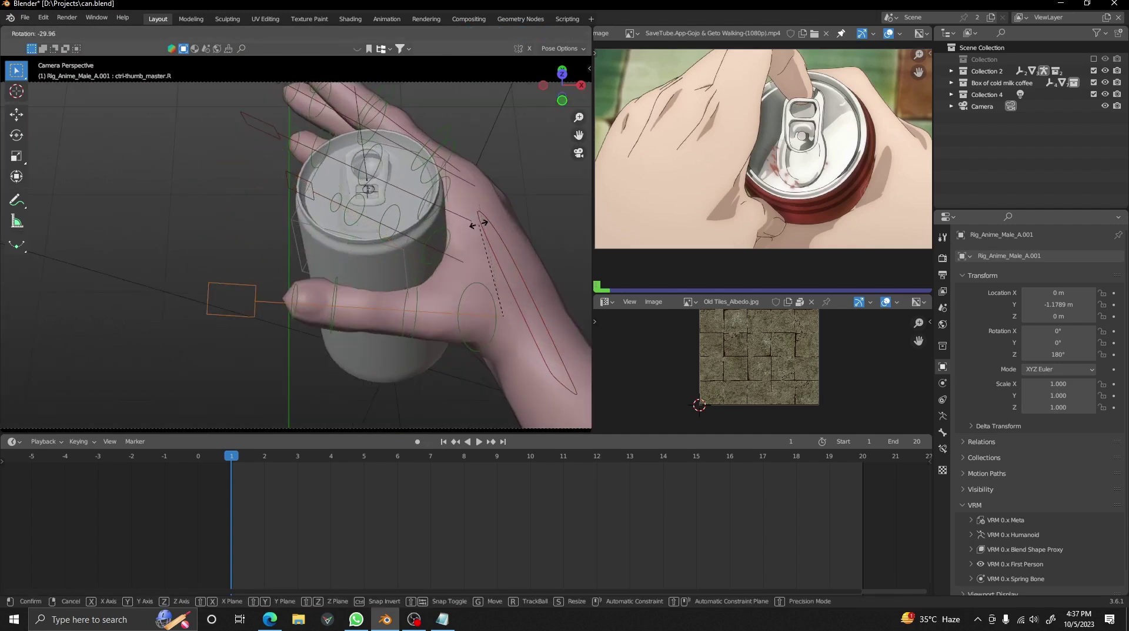
left_click(474, 241)
middle_click_drag(474, 287, 448, 238, "shift")
key("r")
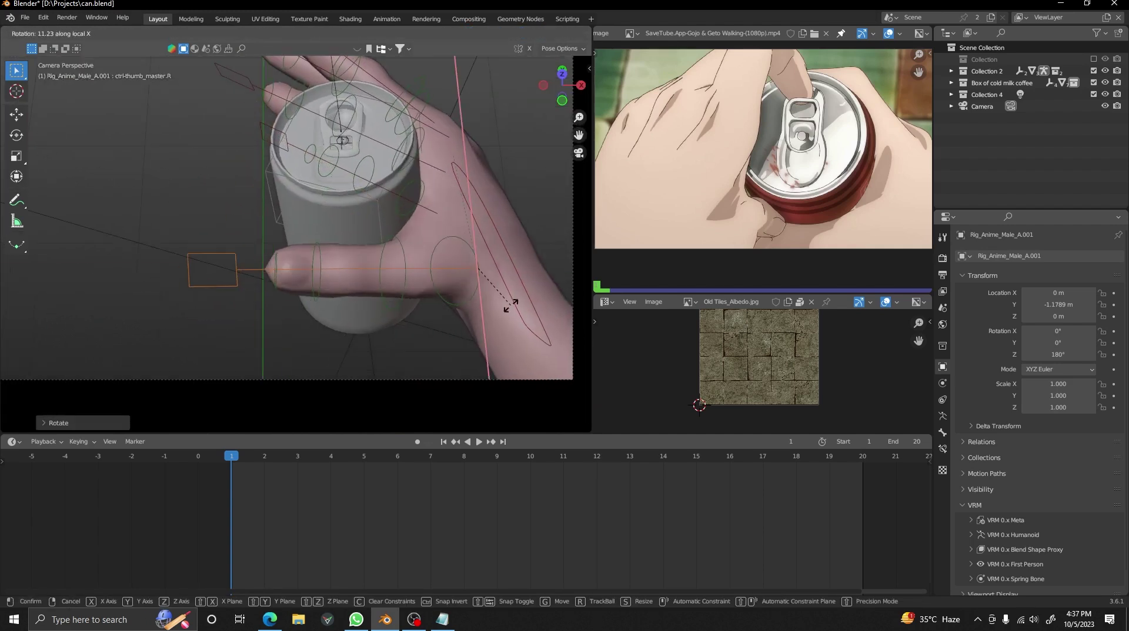
key("y")
key("y")
right_click(499, 280)
key("s")
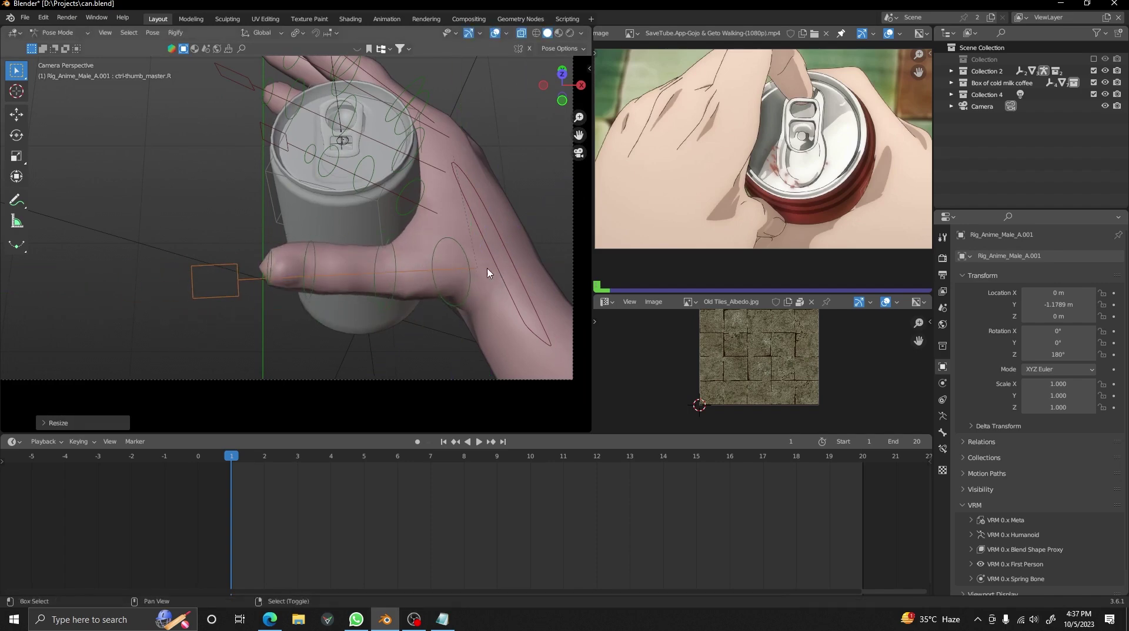
key("r")
left_click(504, 265)
- Scale and rotate the right hand's four finger master controls together to curl the fingers around the can
middle_click_drag(418, 164, 360, 351, "shift")
left_click(339, 134)
left_click(390, 301)
left_click(411, 226, "shift")
key("s")
left_click(426, 305)
key("r")
key("r")
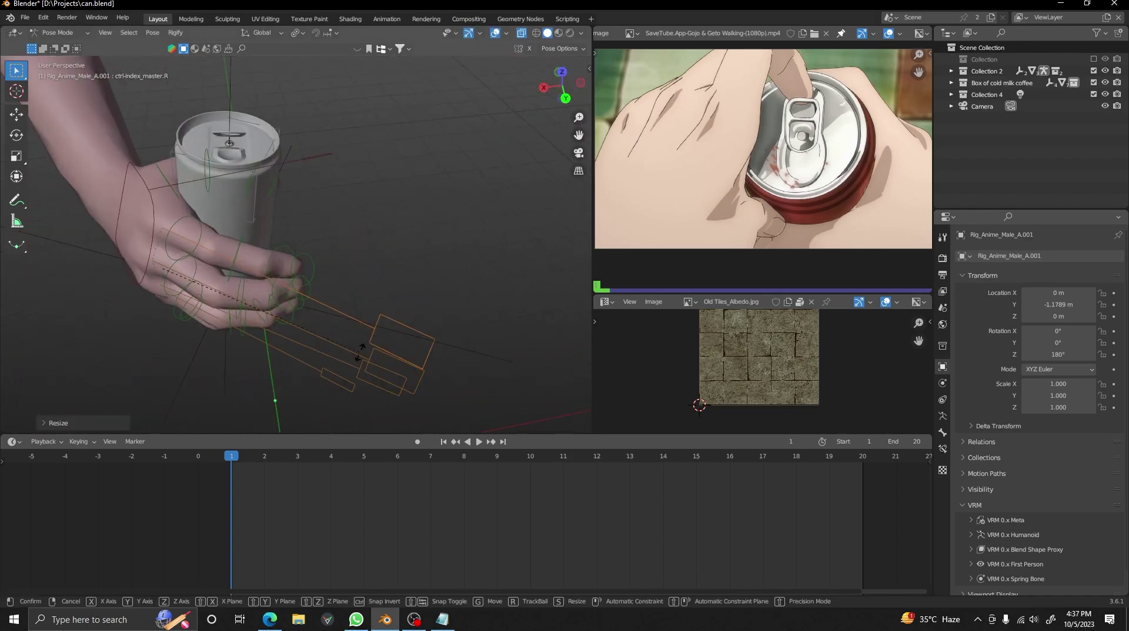
left_click(377, 208)
- Rotate the right middle finger's master control to fit the can and examine the grip with the overlays hidden
middle_click_drag(421, 325, 386, 272)
scroll(386, 273, "up", 2)
left_click(388, 269)
key("r")
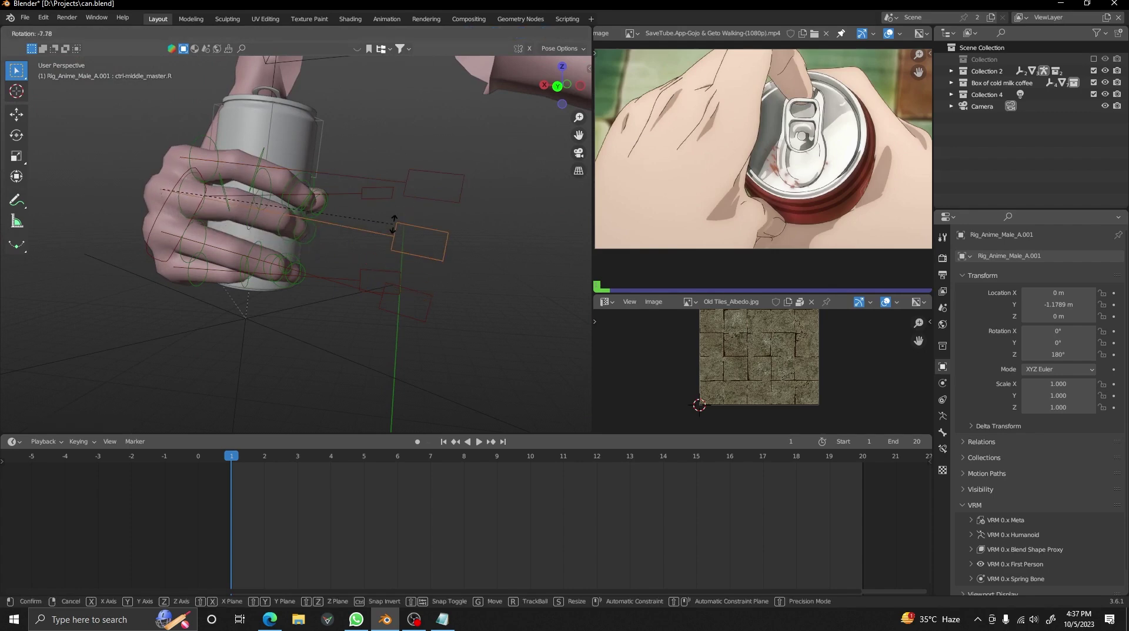
left_click(424, 250)
middle_click_drag(424, 250, 366, 276)
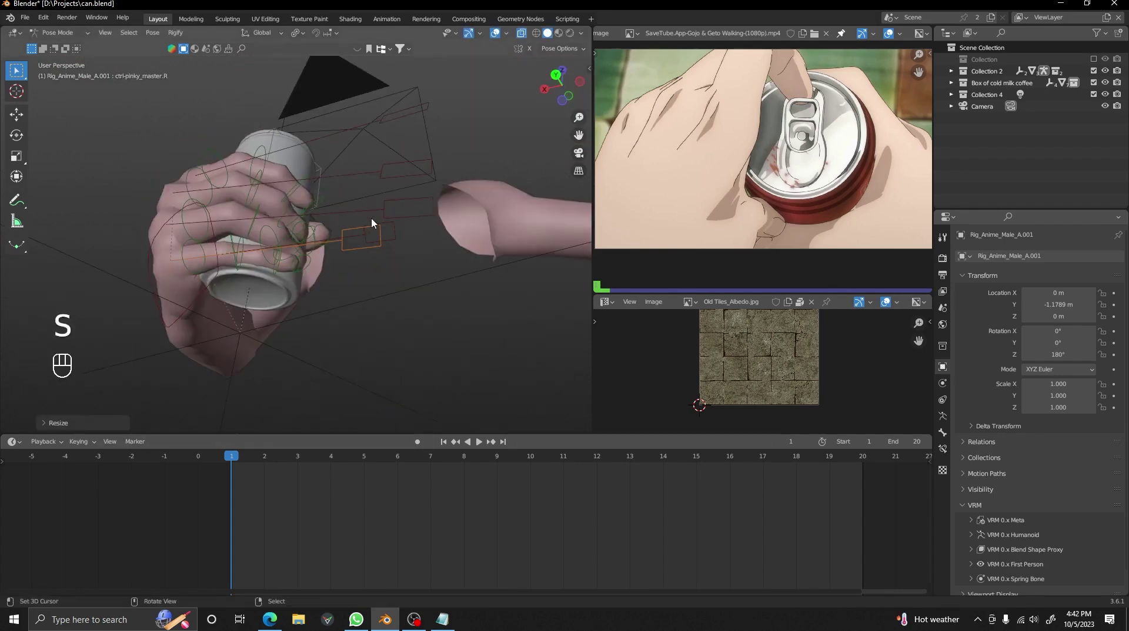
left_click_drag(372, 220, 370, 194, "alt")
key("KP_0")
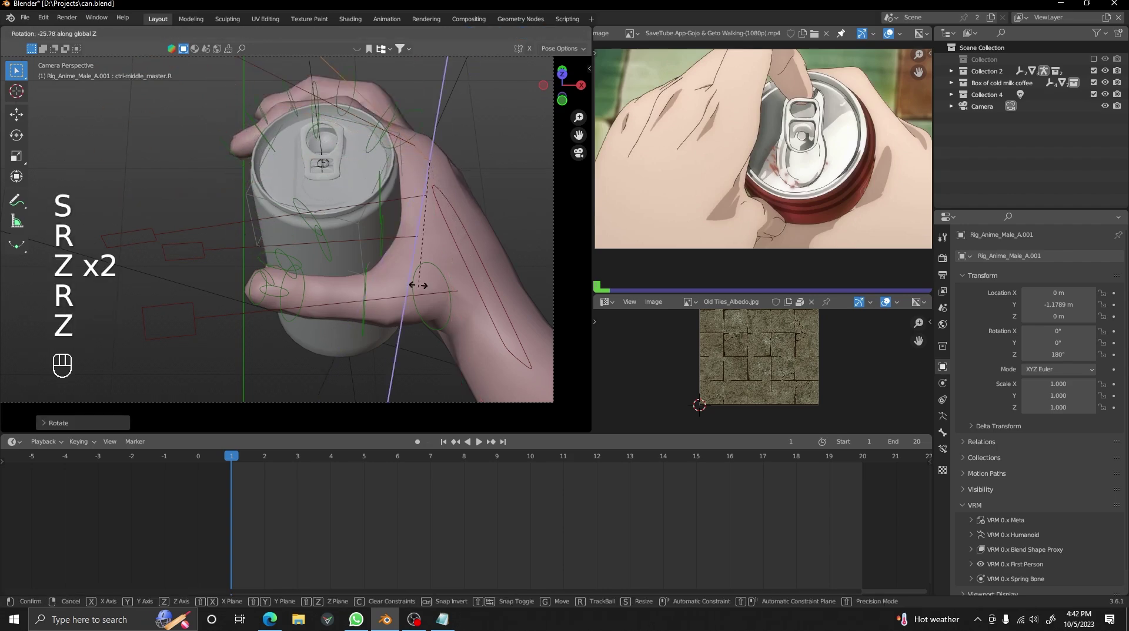
key("ctrl+Tab")
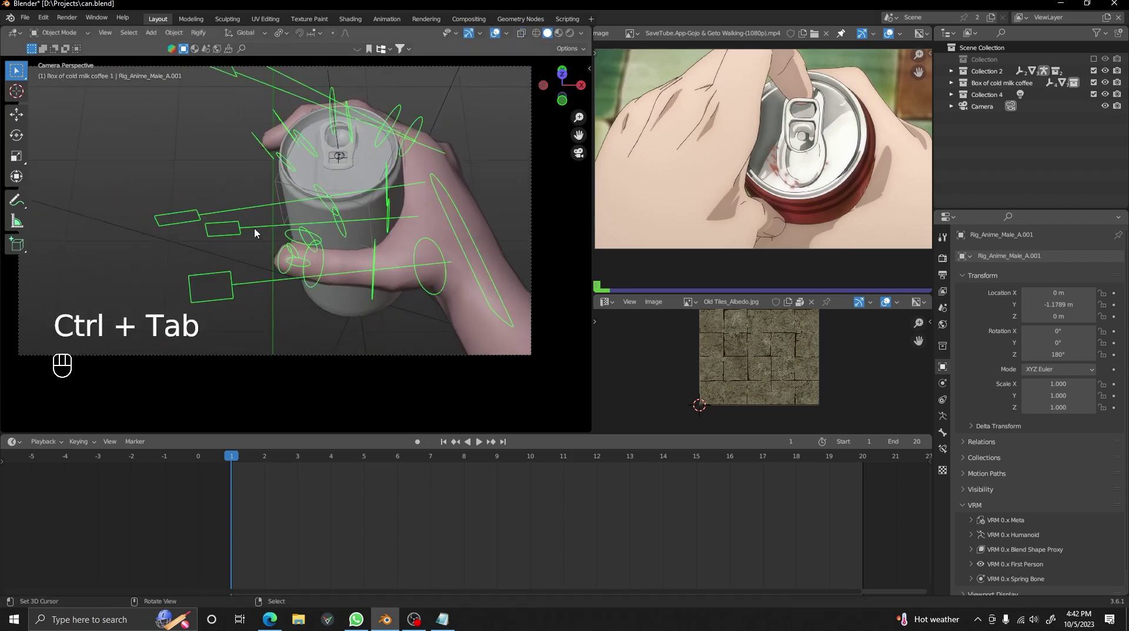
key("shift+alt+z")
left_click_drag(254, 232, 393, 144, "alt")
key("shift+alt+z")
- Move the left hand control toward the can and rotate it in the top view
key("ctrl+Tab")
key("grave")
left_click(179, 242)
key("g")
left_click(388, 188)
key("r")
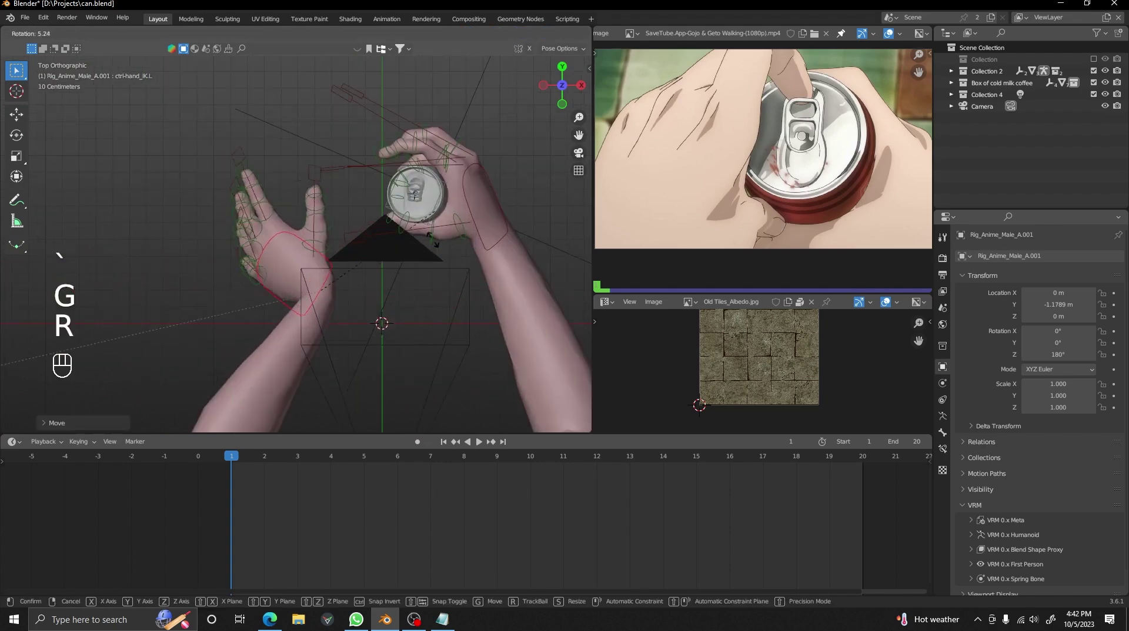
left_click(359, 194)
- Bring the left hand closer to the can and adjust its height along the Z axis in the camera view
key("g")
left_click(318, 200)
key("KP_0")
key("g")
key("z")
left_click(332, 115)
- Add the right hand control to the selection and shift both hands along the X and Y axes
scroll(357, 312, "down", 1)
right_click(447, 267, "shift")
key("g")
key("x")
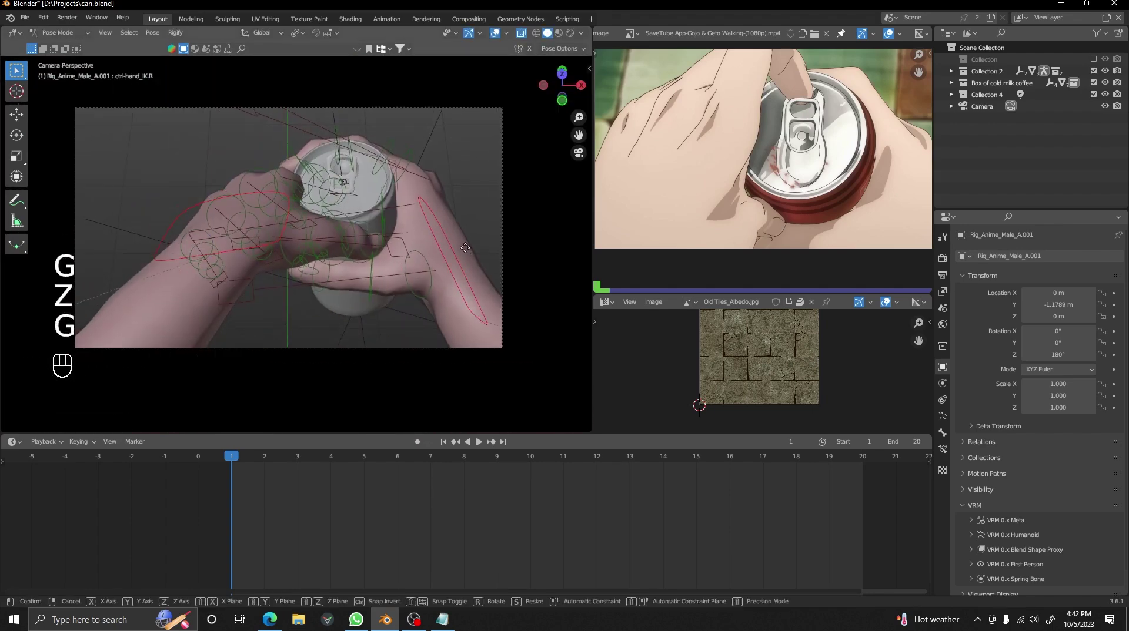
left_click(411, 265)
key("g")
key("y")
left_click(415, 276)
- Move both hands together in the side view and the camera view to frame the can
middle_click_drag(418, 284, 335, 264)
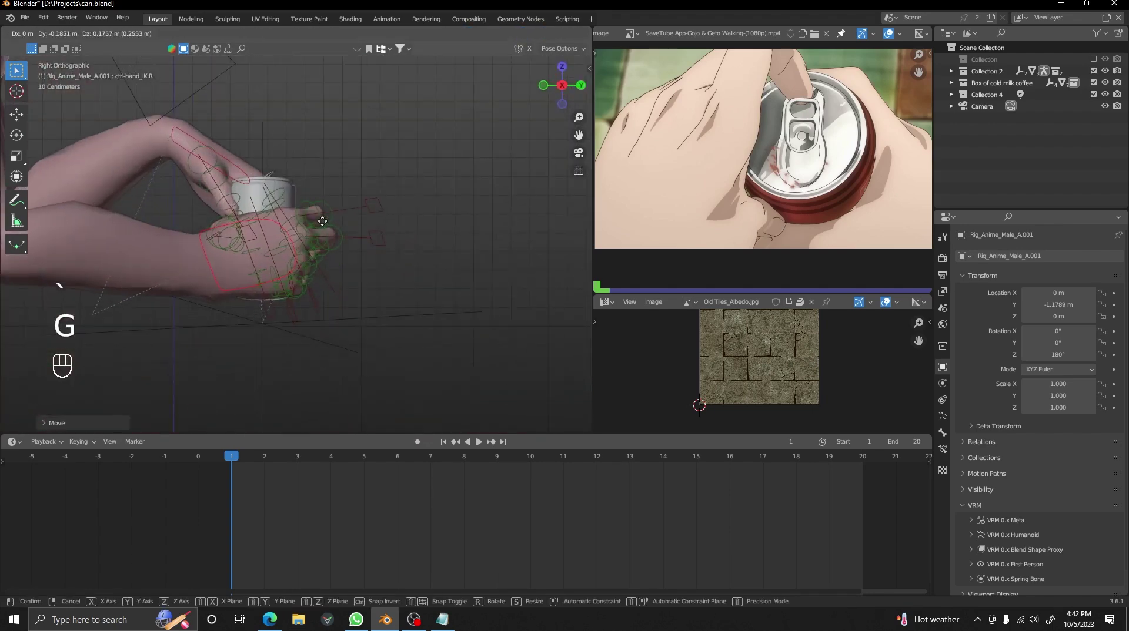
key("KP_0")
key("g")
left_click(383, 285)
- Rotate and reposition the left hand control over the can in the side view
key("r")
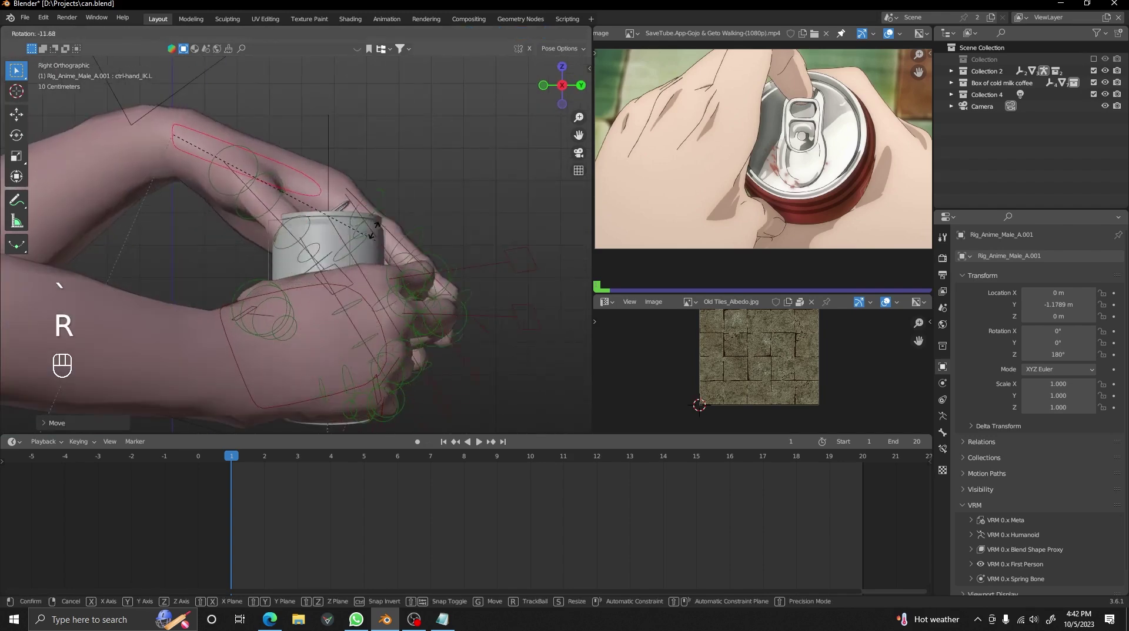
key("g")
left_click(265, 227)
- Rotate the left thumb's master control about its local Z axis
right_click(264, 227)
left_click_drag(265, 226, 357, 289, "alt")
key("r")
key("z")
key("z")
left_click(412, 261)
- Try to rotate the left thumb's master control about its local Y axis
key("r")
key("y")
key("y")
left_click(413, 294)
key("ctrl+z")
- Rotate the left thumb's master control about its local X, Z and Y axes to bring the thumb against the can
key("r")
key("x")
key("x")
left_click(357, 289)
key("r")
key("z")
key("z")
left_click(372, 286)
key("r")
key("y")
key("y")
left_click(327, 337)
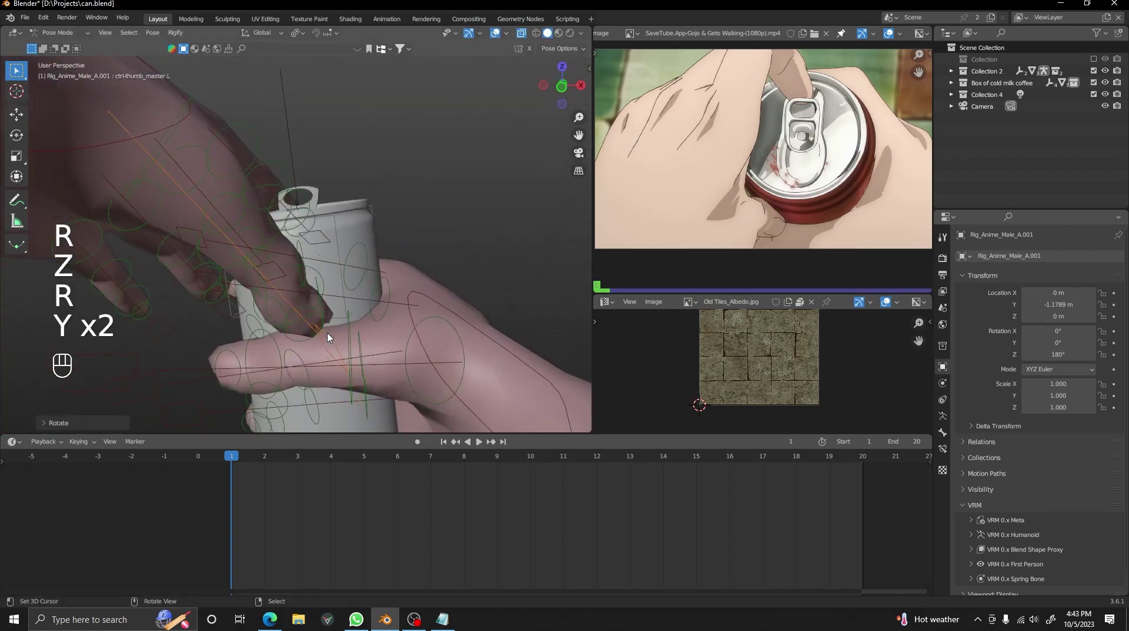
- Rotate the left thumb's master control about its local X and Z axes
key("r")
key("x")
key("x")
right_click(398, 255)
key("r")
key("z")
key("z")
- Rotate the left thumb's master control about its X axis and scale it to adjust the thumb's curl
middle_click_drag(398, 255, 298, 282)
key("r")
key("x")
key("x")
key("r")
key("x")
left_click(296, 286)
left_click_drag(297, 286, 317, 300, "alt+shift")
key("s")
left_click(373, 254)
- Rotate the left thumb's individual joint controls about local Z and X to bend the thumb against the can
left_click_drag(190, 149, 217, 170, "alt")
right_click(266, 201)
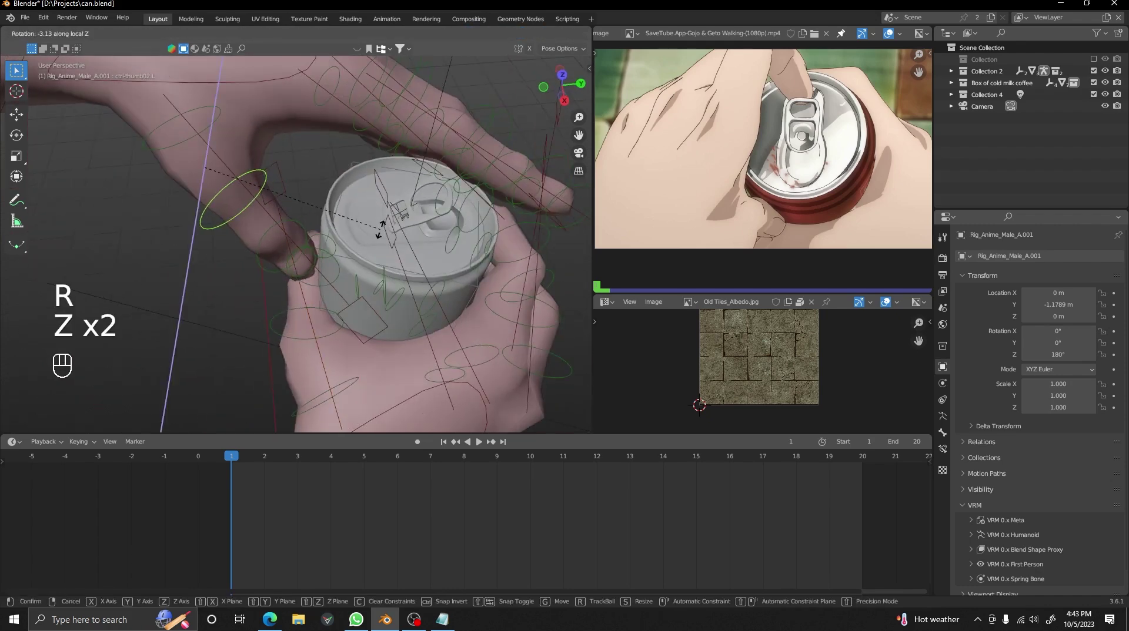
left_click(255, 330)
key("r")
key("x")
left_click_drag(254, 331, 344, 235, "alt")
left_click(320, 277)
right_click(194, 147)
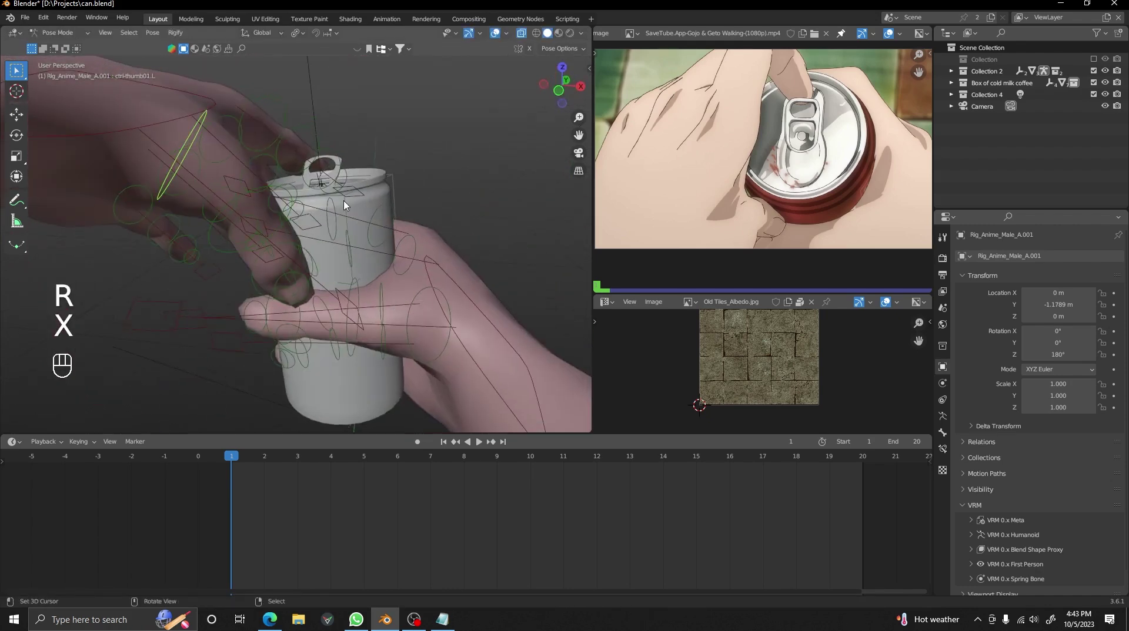
left_click(337, 164)
- Scale the left index finger's master control to about 1.26 and rotate it about its local X axis
left_click_drag(338, 164, 496, 195, "alt")
right_click(454, 199)
key("s")
key("s")
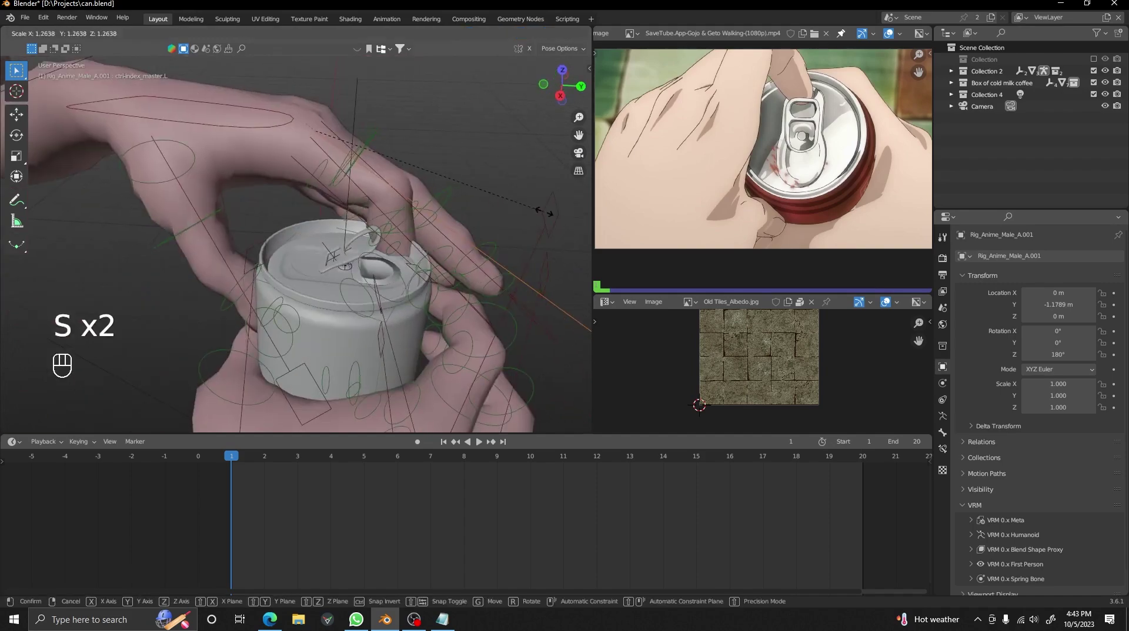
left_click(544, 212)
key("r")
key("x")
key("x")
left_click(558, 137)
- Rotate the left index finger's second joint control about its local X axis and adjust its angle freely
right_click(463, 149)
middle_click_drag(464, 149, 352, 264)
key("r")
key("x")
key("x")
left_click(447, 247)
middle_click_drag(447, 247, 399, 240)
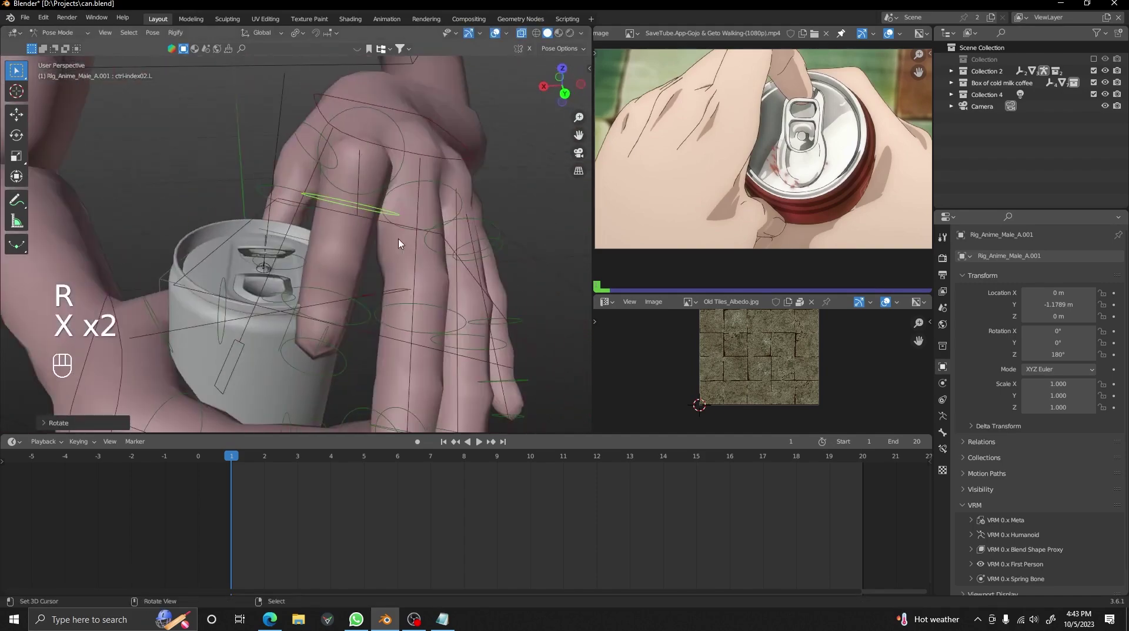
key("r")
left_click(395, 250)
- Bend the left index finger's second joint further about local X to hook the fingertip over the can's lid
left_click_drag(395, 250, 535, 254, "alt")
key("s")
key("r")
key("x")
key("x")
left_click(494, 217)
left_click_drag(493, 218, 289, 193, "alt")
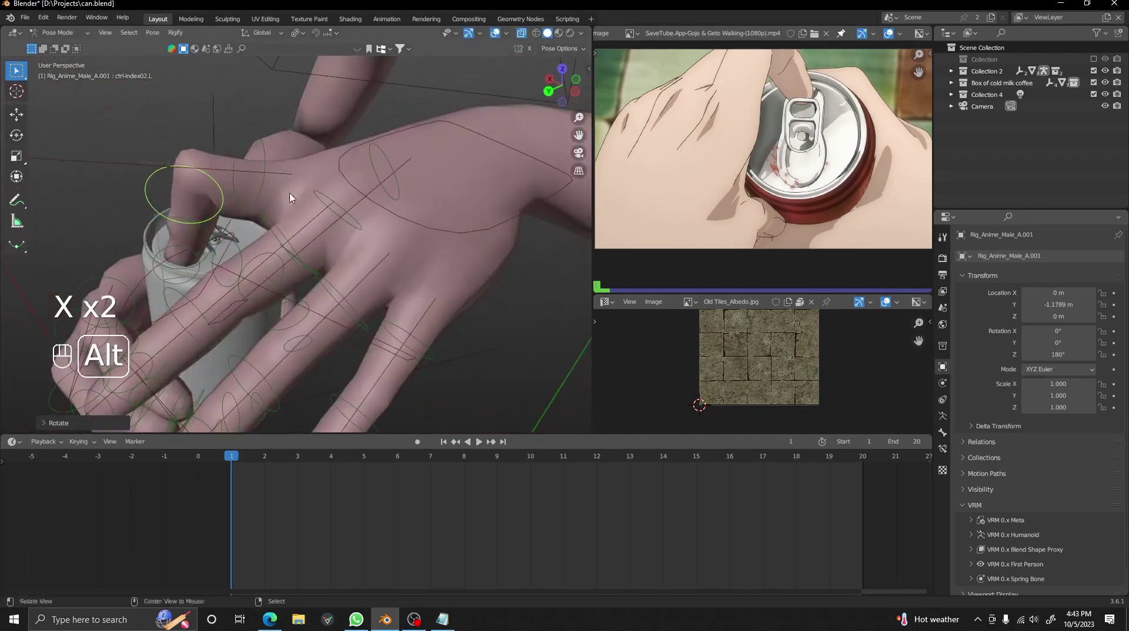
- Scale and rotate the left middle finger's master control about X to curl the finger beside the can
left_click_drag(292, 264, 336, 194, "alt+shift")
right_click(337, 194)
left_click_drag(336, 194, 356, 191, "alt")
left_click(426, 219)
- Curl the left ring finger by scaling its master control and rotating it about X and global Z
left_click_drag(412, 226, 353, 244, "alt")
right_click(352, 245)
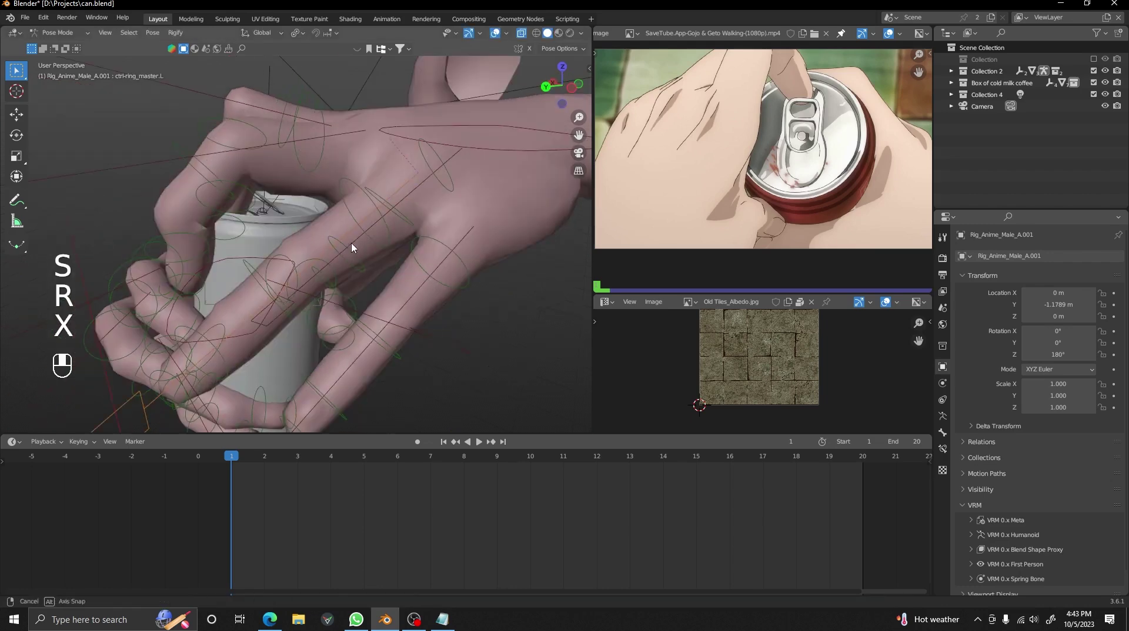
key("r")
key("x")
left_click(305, 257)
key("s")
left_click(349, 317)
middle_click_drag(349, 318, 411, 294)
key("r")
key("z")
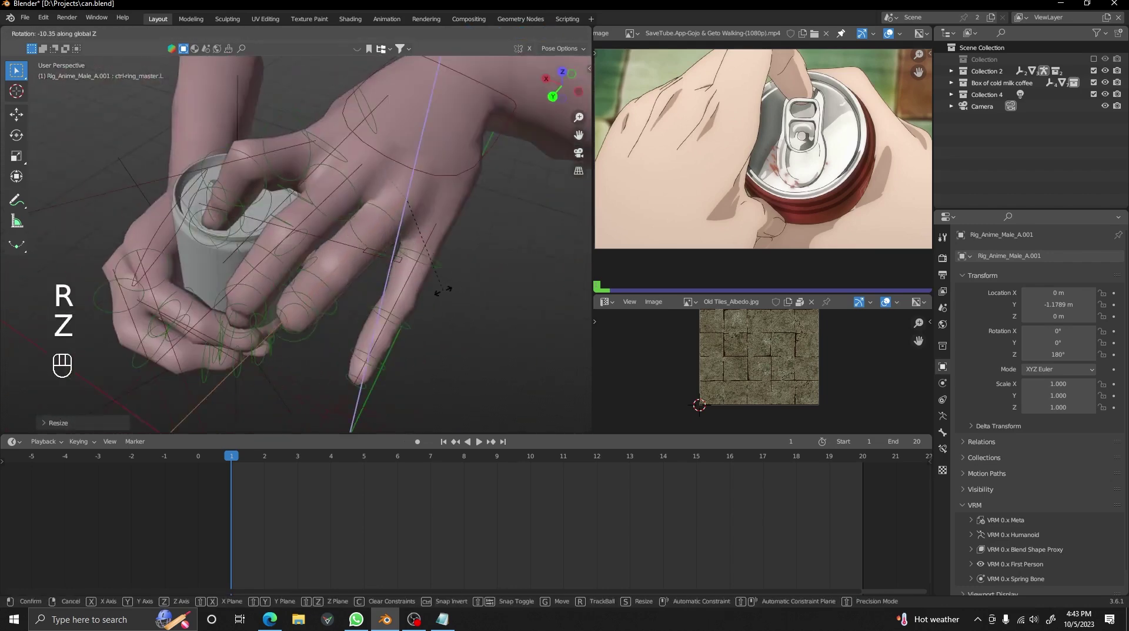
left_click(453, 331)
- Scale and rotate the left pinky's master control, and return to the camera view
middle_click_drag(453, 331, 448, 311)
key("s")
key("KP_0")
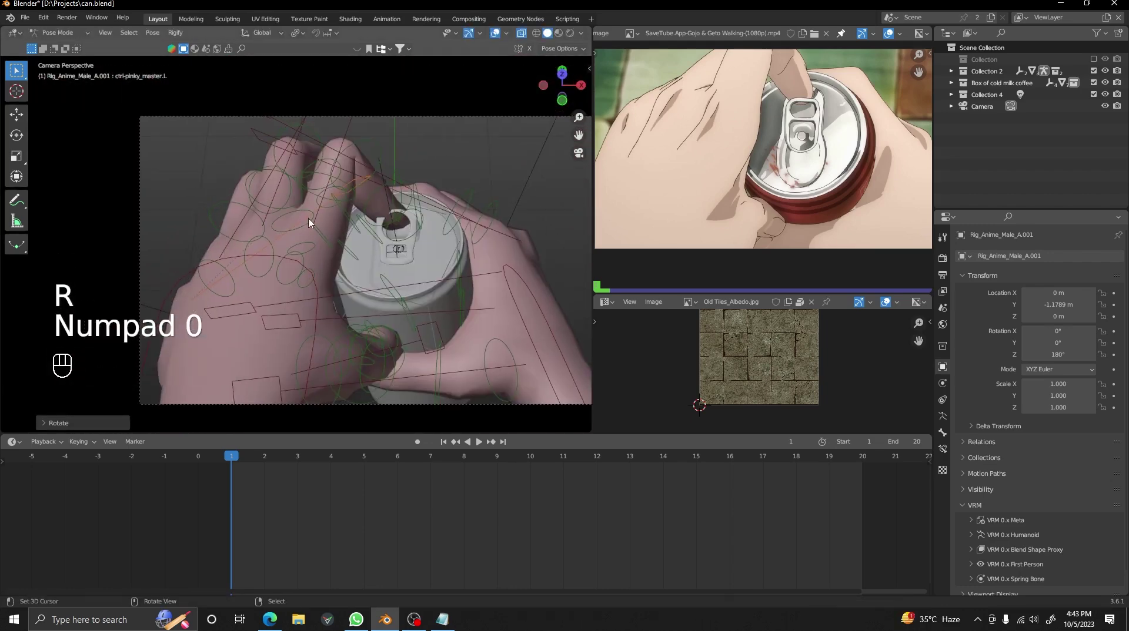
- Rotate the left ring finger's master control about its local X axis in the camera view
left_click(467, 187)
key("r")
key("x")
key("r")
key("x")
key("x")
left_click(444, 181)
scroll(444, 181, "down", 3)
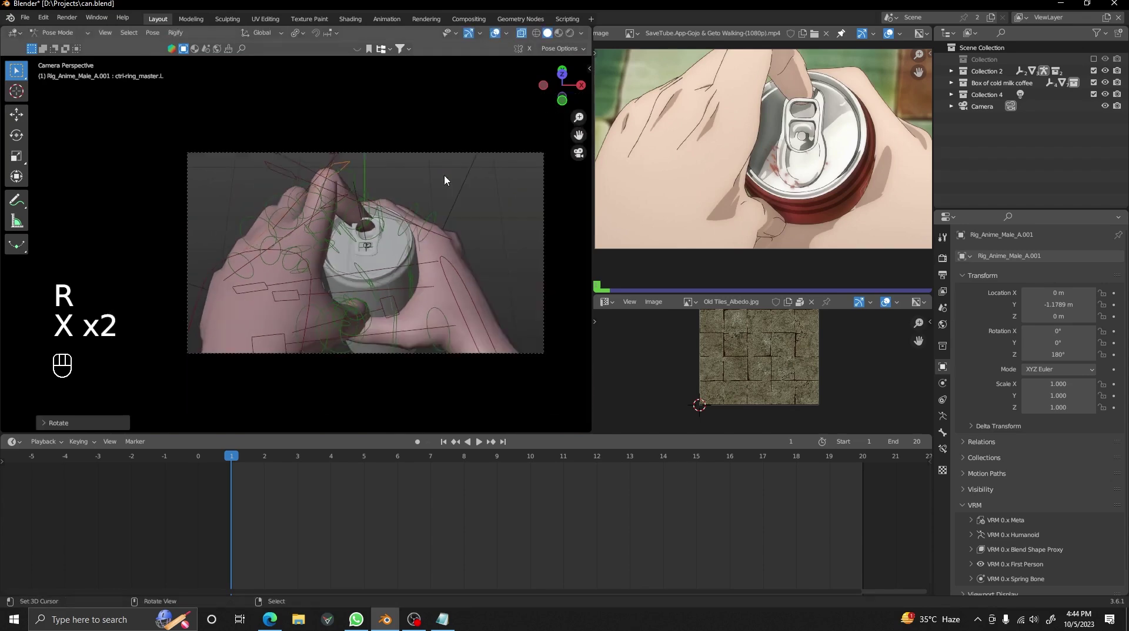
- In Object Mode, clear the rotation of the can tab's empty and rotate it to about -11.8° on Z
middle_click_drag(420, 279, 370, 247, "shift")
key("shift+alt+z")
key("ctrl+Tab")
key("shift+alt+z")
key("shift+alt+z")
key("shift+alt+z")
scroll(359, 206, "up", 3)
left_click(352, 191)
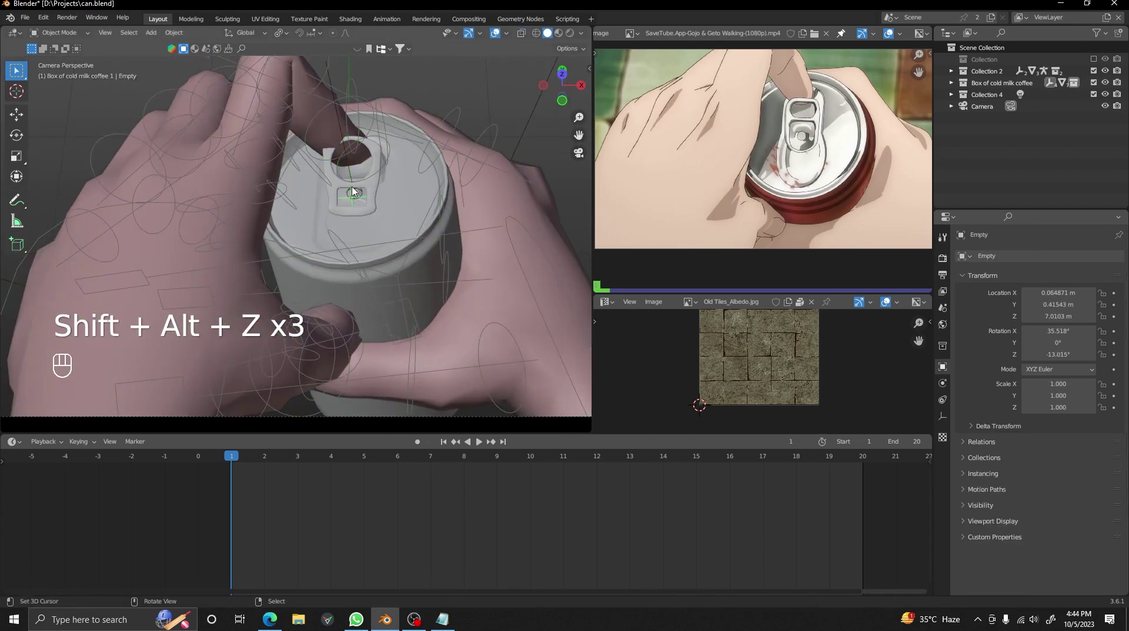
key("alt+r")
key("ctrl+z")
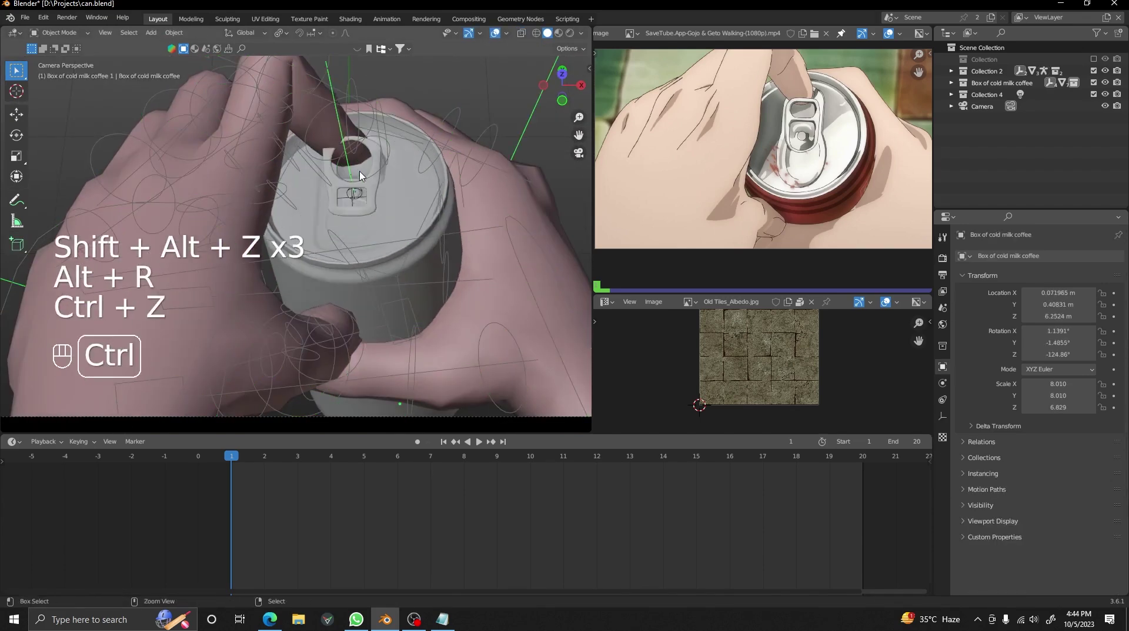
scroll(353, 191, "up", 3)
key("alt+r")
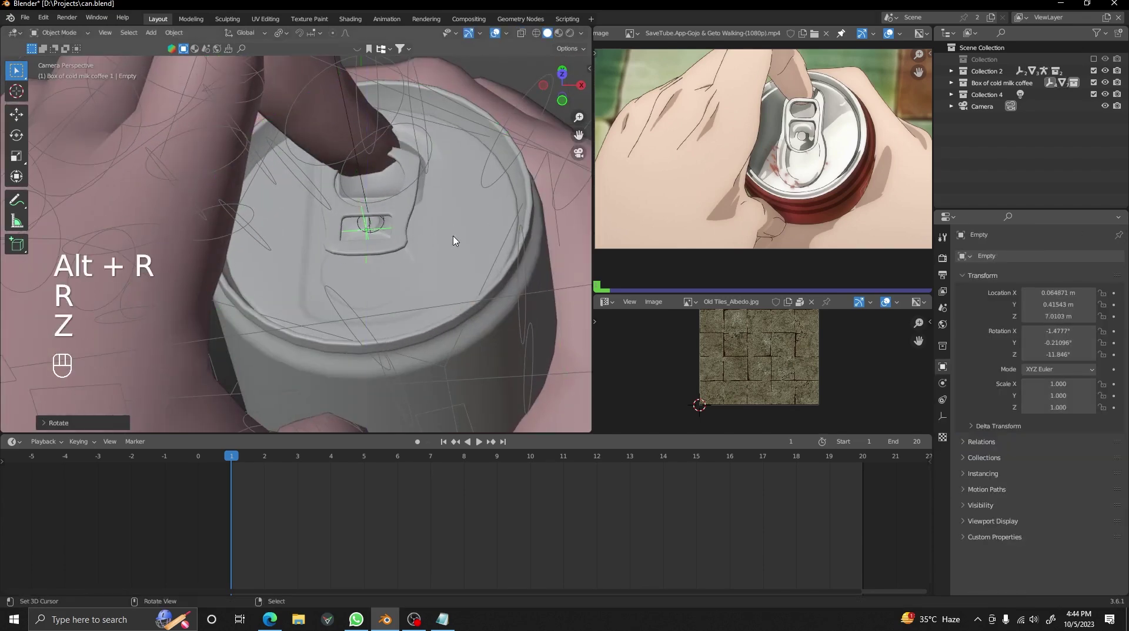
- In Pose Mode, rotate the left index finger's master control about X, Y and Z to place the fingertip at the tab
left_click(323, 175)
key("ctrl+Tab")
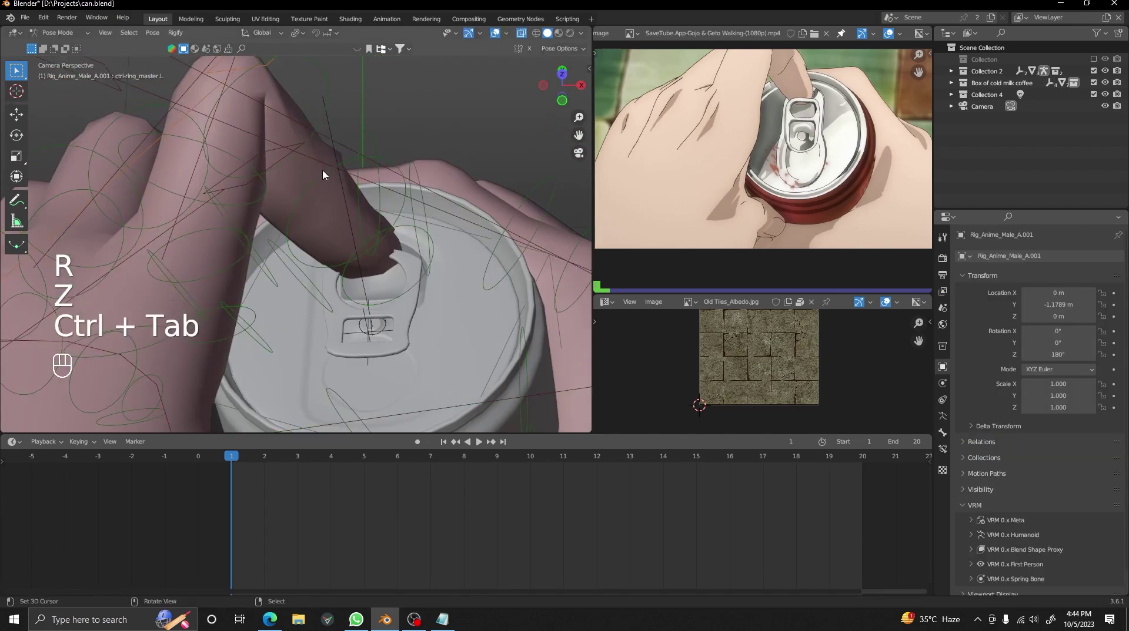
key("r")
key("x")
key("x")
key("r")
key("y")
left_click(478, 260)
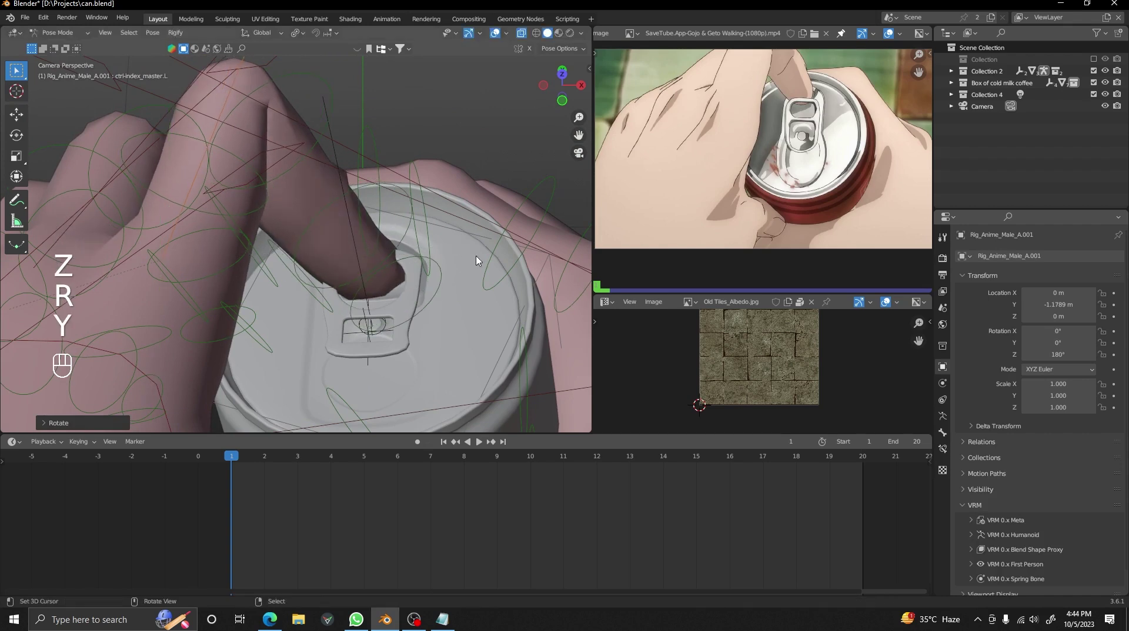
left_click(448, 254)
scroll(425, 217, "down", 3)
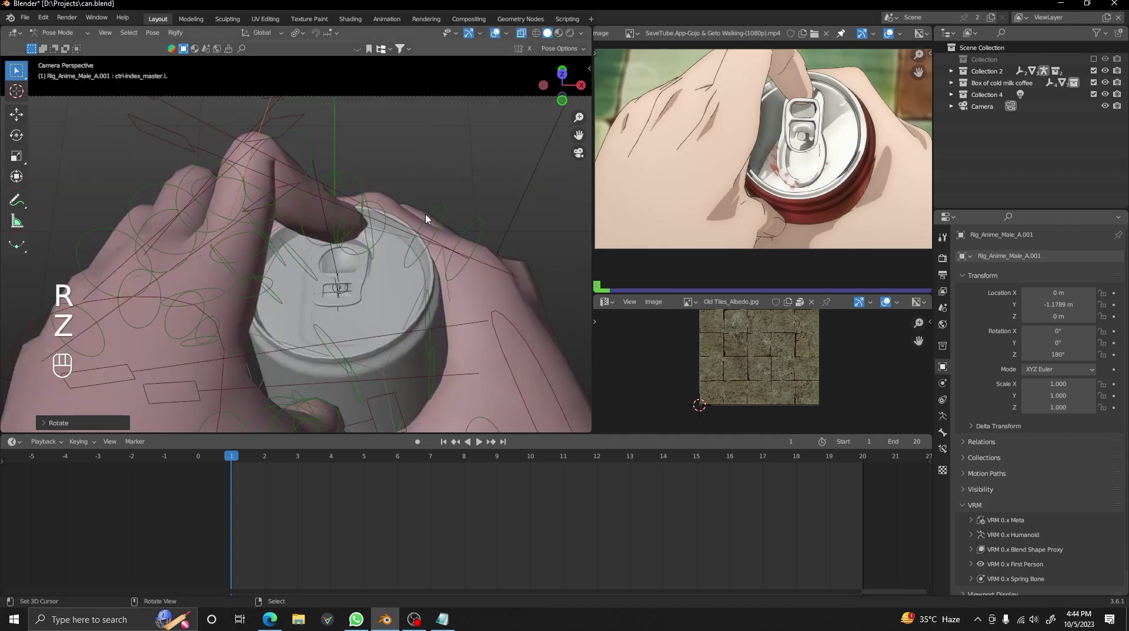
- Rotate the left index fingertip's control about its local X axis and switch back to Object Mode
key("ctrl+Tab")
key("ctrl+Tab")
scroll(337, 201, "up", 1)
left_click(313, 166)
key("r")
key("x")
key("x")
left_click(424, 192)
key("ctrl+Tab")
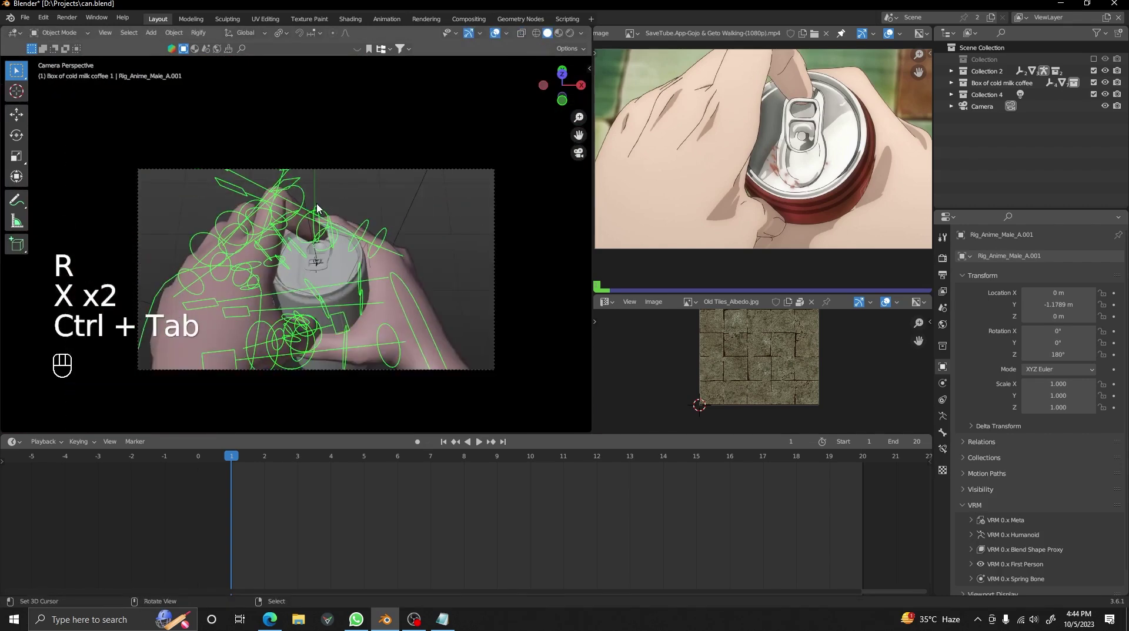
- Widen the 3D viewport and check the posed hands with the overlays hidden
key("shift+alt+z")
key("n")
left_click_drag(521, 147, 545, 146, "shift")
left_click_drag(468, 200, 748, 235)
scroll(496, 274, "down", 2)
scroll(476, 315, "up", 1)
key("shift+alt+z")
- Select all of the arm rig's controls in Pose Mode and insert a keyframe on frame 1
middle_click_drag(456, 355, 527, 228)
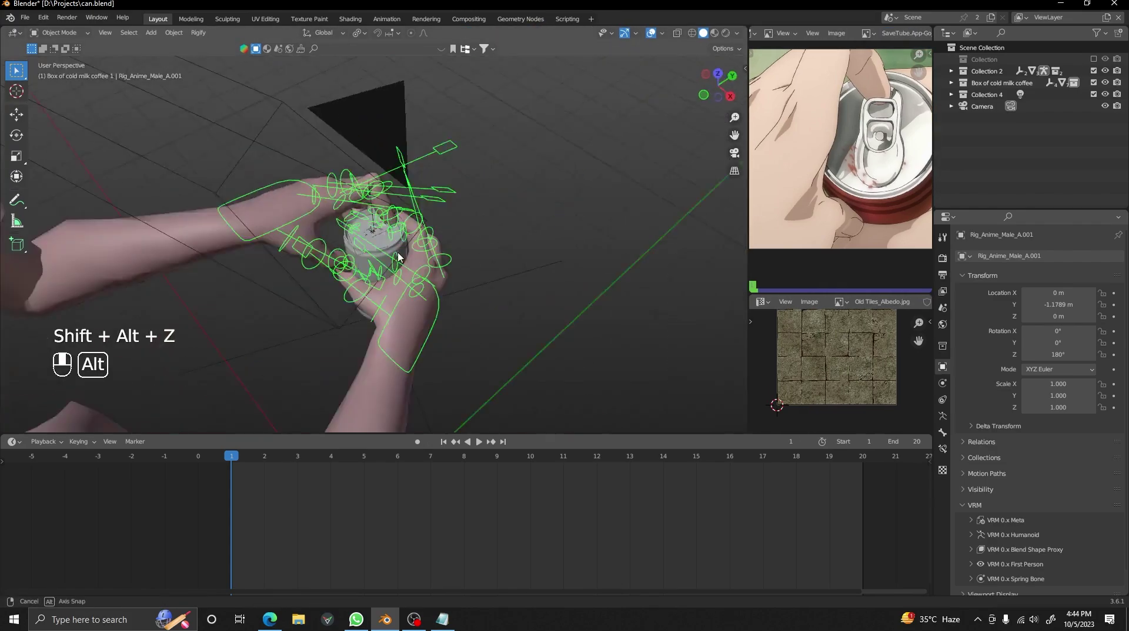
key("ctrl+Tab")
key("a")
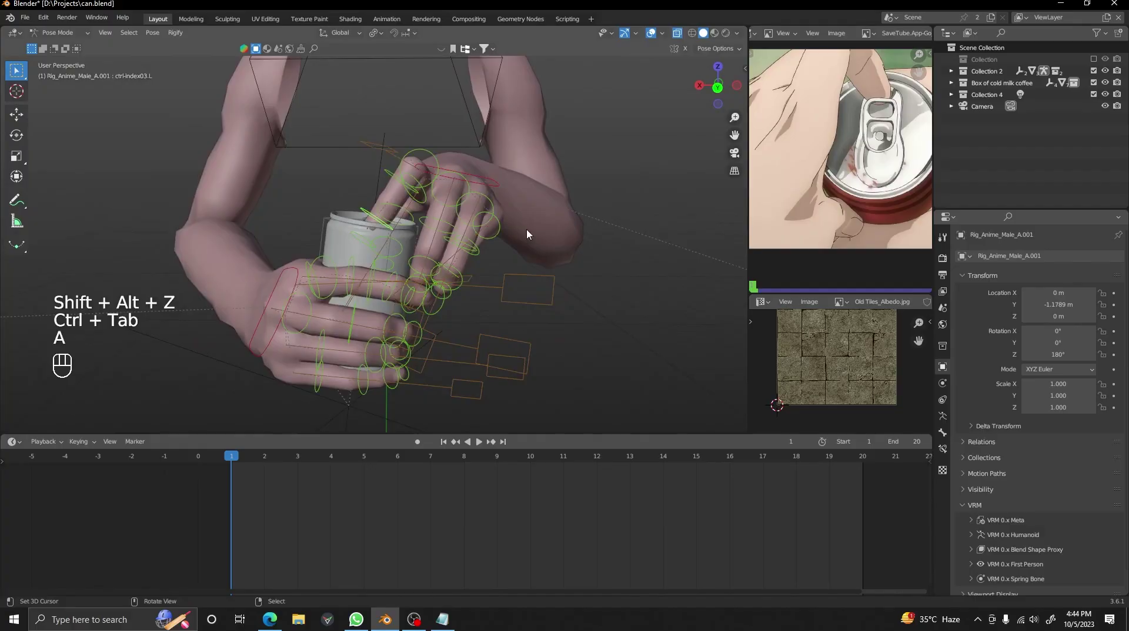
key("i")
left_click(440, 279)
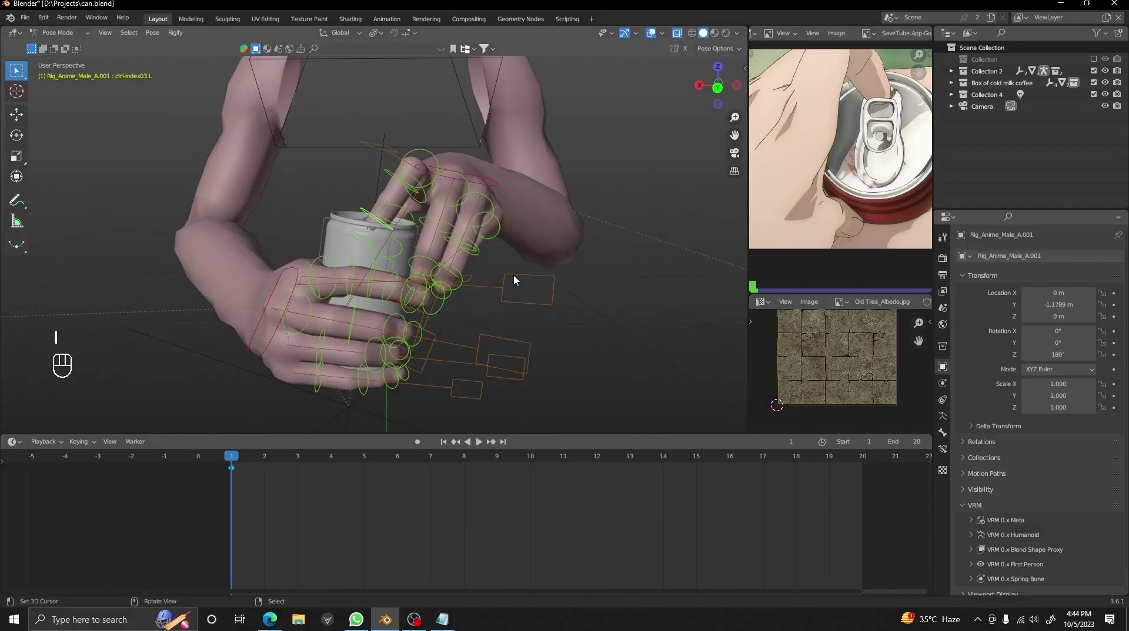
- Compare the posed hands in the camera view with the enlarged reference clip and scrub through its frames
key("KP_0")
key("shift+alt+z")
key("shift+alt+z")
scroll(757, 205, "down", 3)
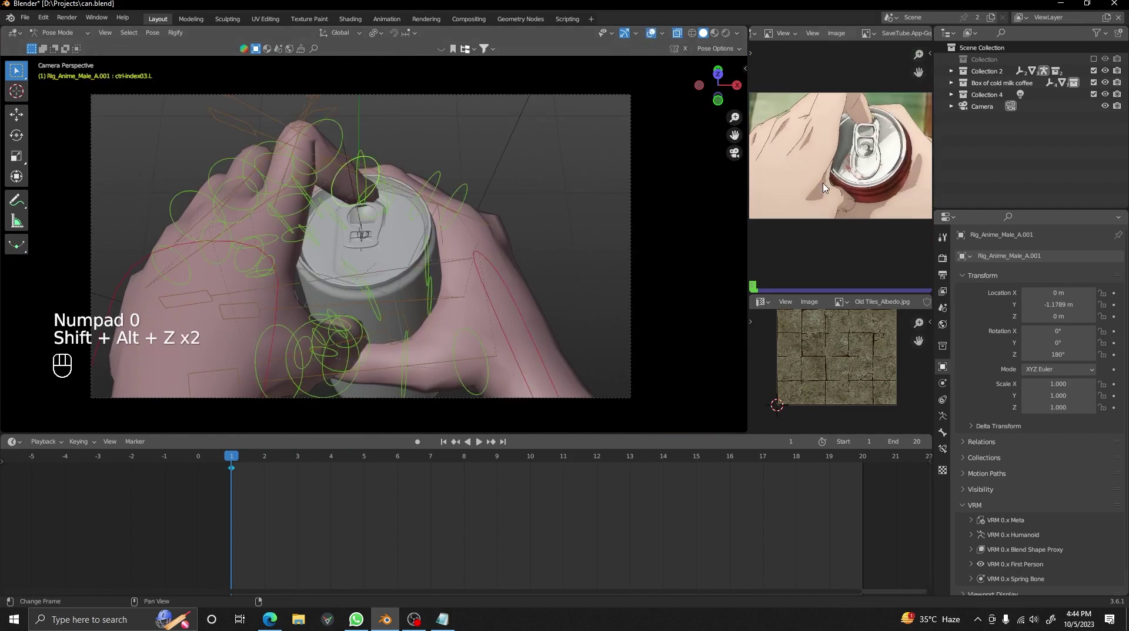
left_click_drag(749, 198, 233, 247)
scroll(583, 167, "up", 5)
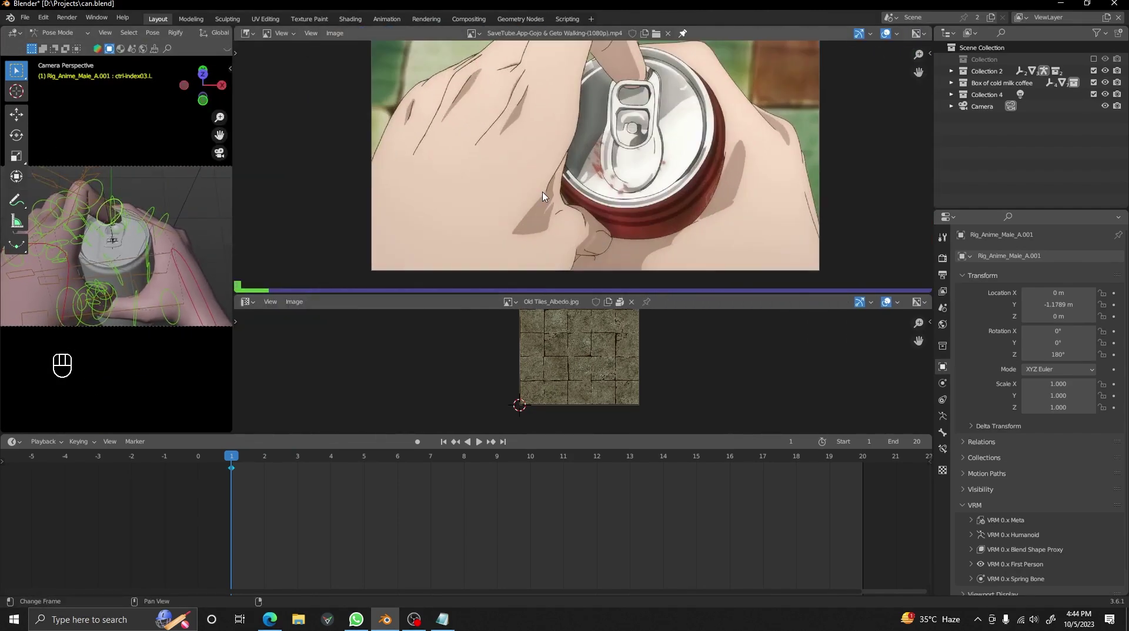
middle_click_drag(604, 162, 584, 183)
scroll(584, 182, "down", 1)
left_click_drag(326, 293, 928, 299)
left_click_drag(705, 297, 251, 286)
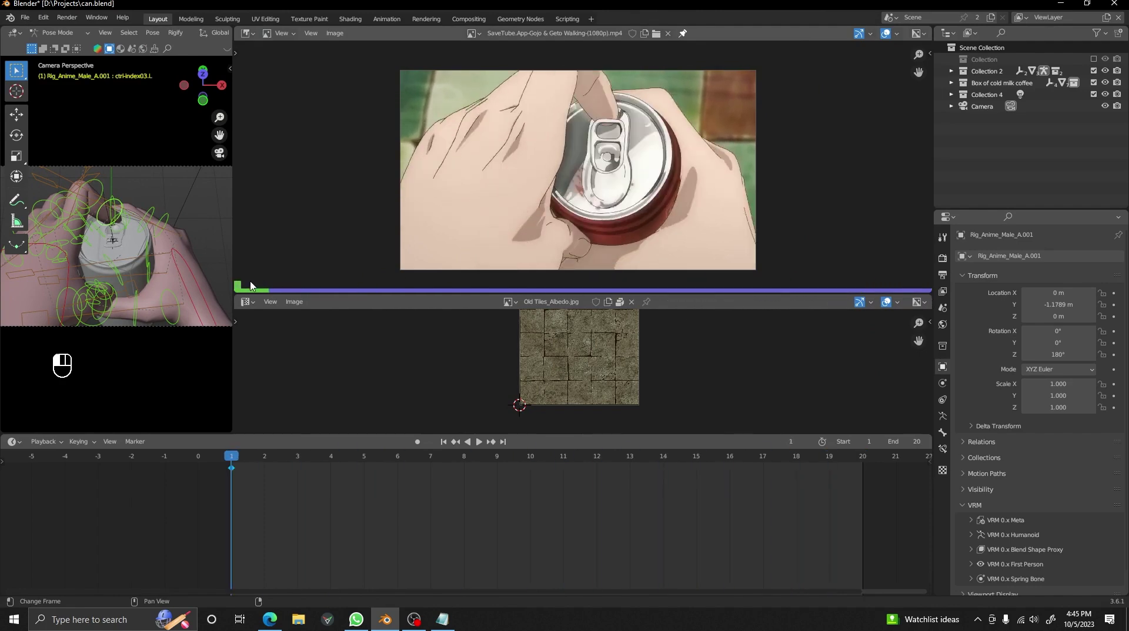
- Enlarge the 3D viewport again and inspect the hands and can from several angles with overlays hidden
left_click_drag(232, 248, 741, 256)
left_click_drag(454, 244, 494, 254, "alt+shift")
key("ctrl+Tab")
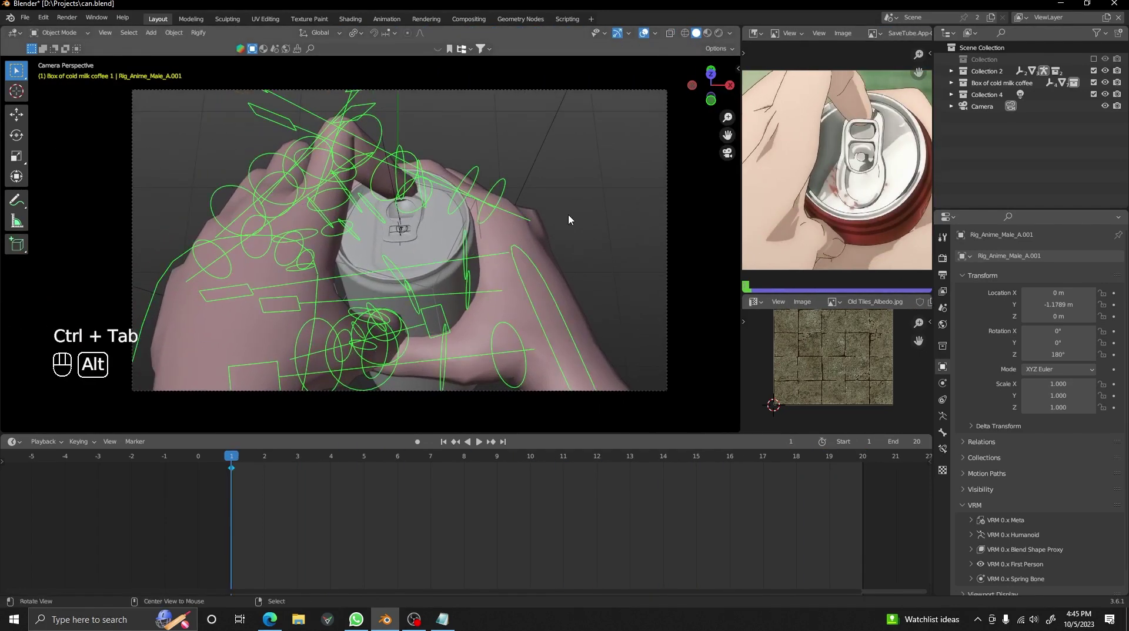
left_click_drag(569, 218, 393, 201, "alt")
left_click_drag(471, 203, 415, 181, "alt")
key("shift+alt+z")
left_click_drag(482, 223, 569, 238, "alt")
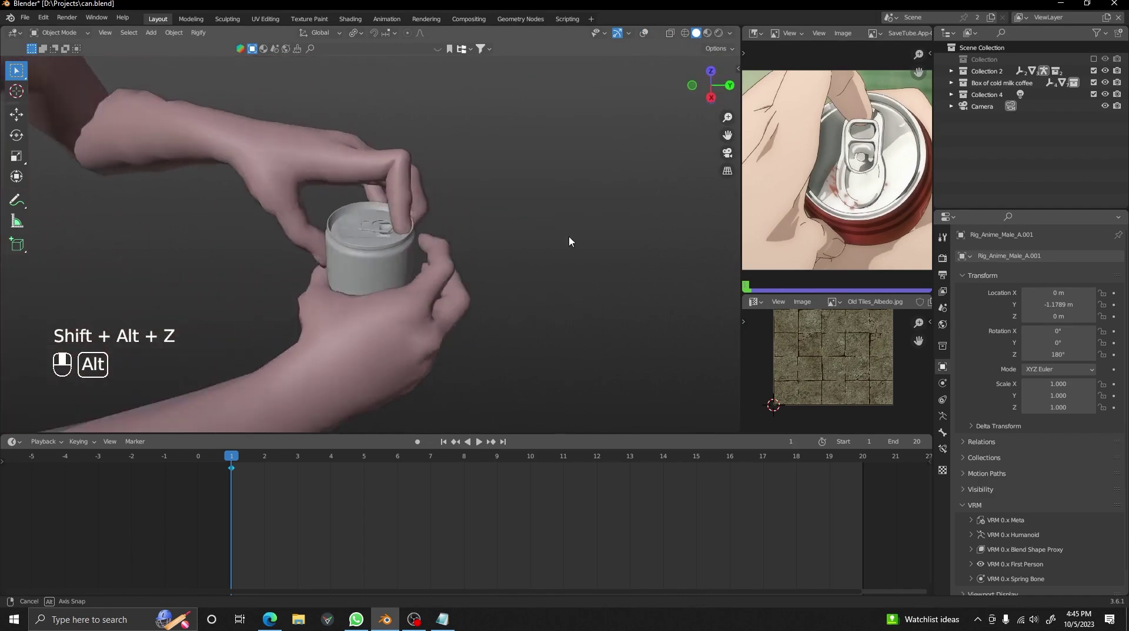
scroll(455, 237, "up", 4)
key("shift+alt+z")
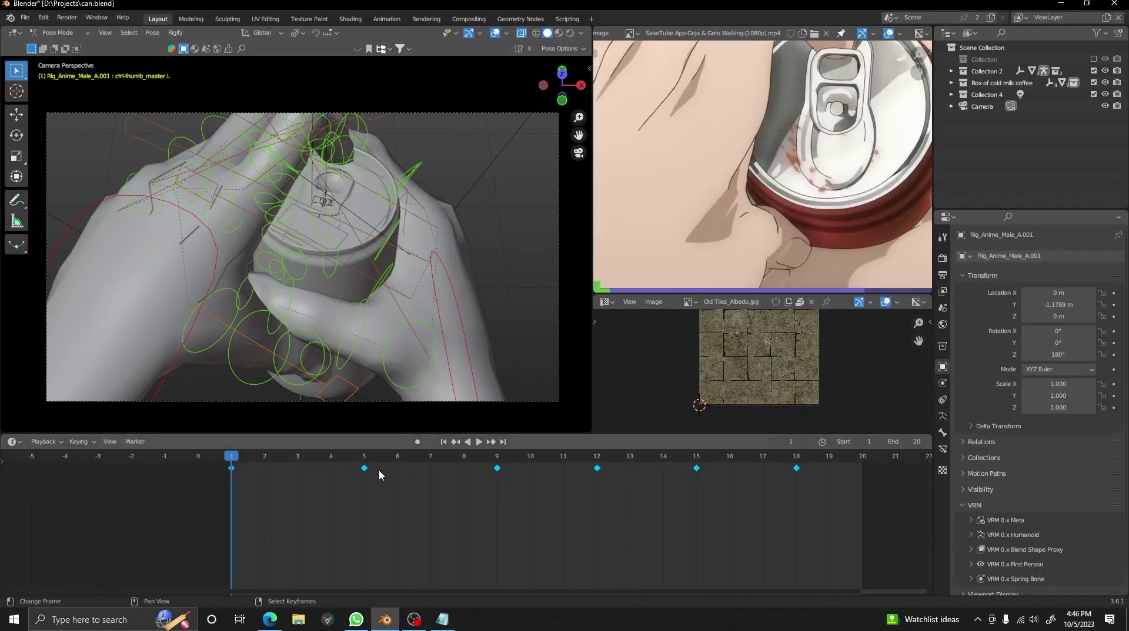
- Set the arm rig's keyframes to Constant interpolation and switch to Object Mode with overlays hidden
key("t")
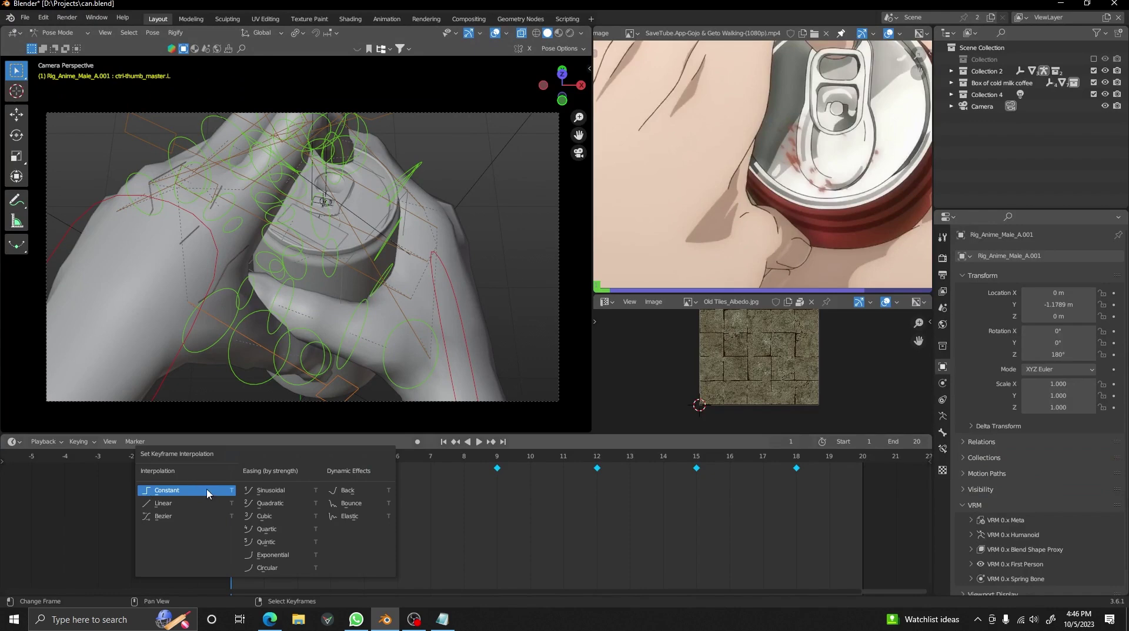
left_click(177, 491)
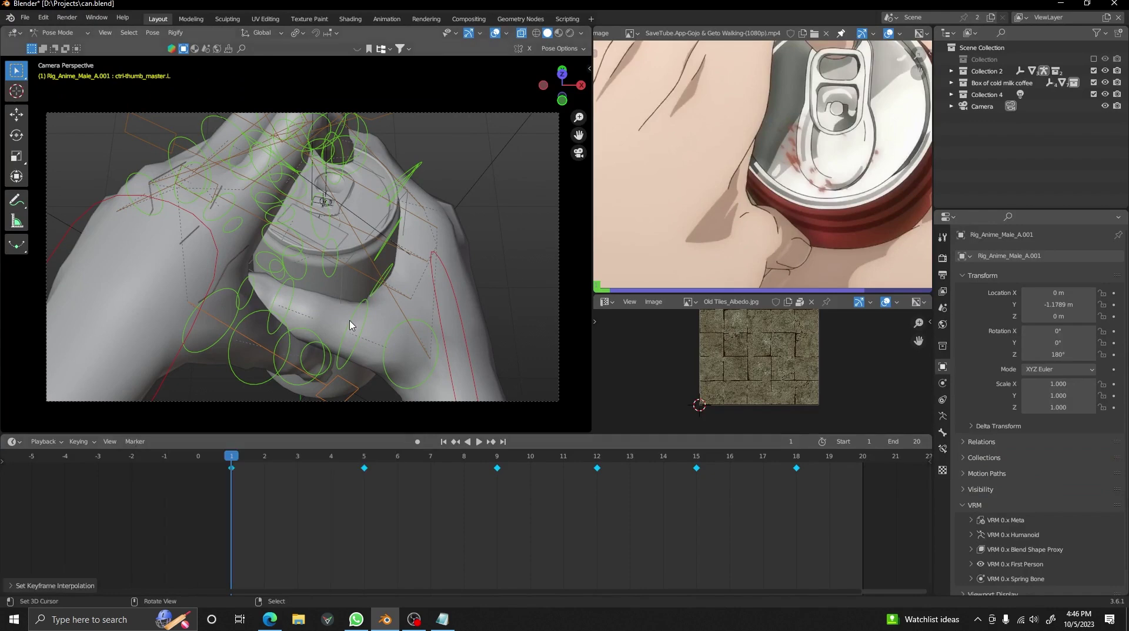
key("ctrl+Tab")
key("shift+alt+z")
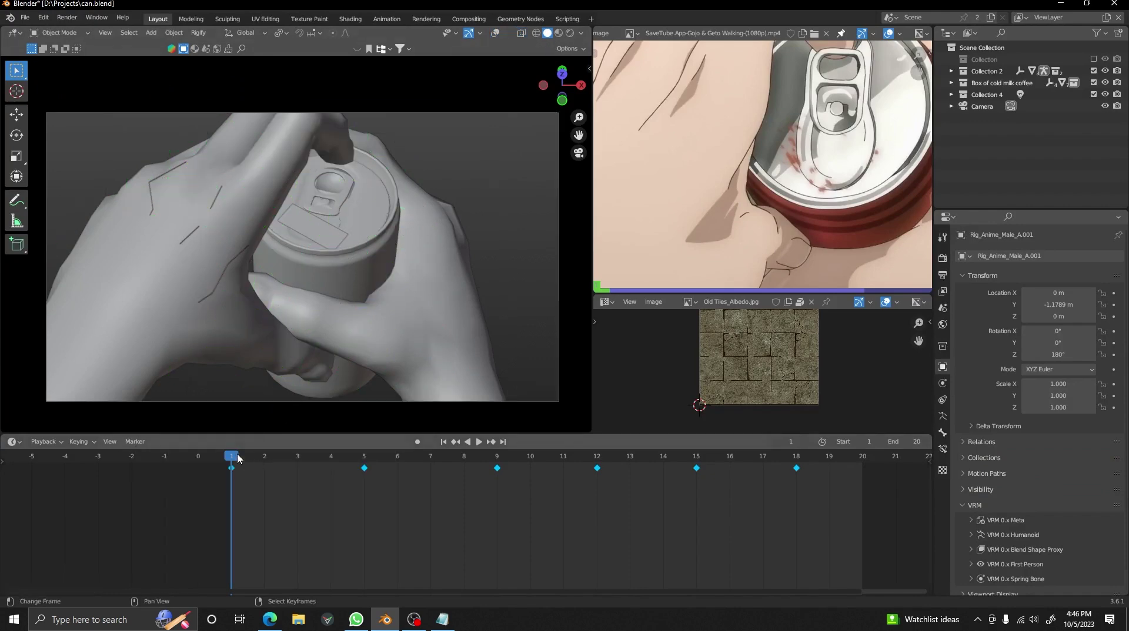
- Select the crease-line mesh on the back of the hand to examine its Skin and Subdivision modifiers
key("shift+alt+z")
left_click(160, 179)
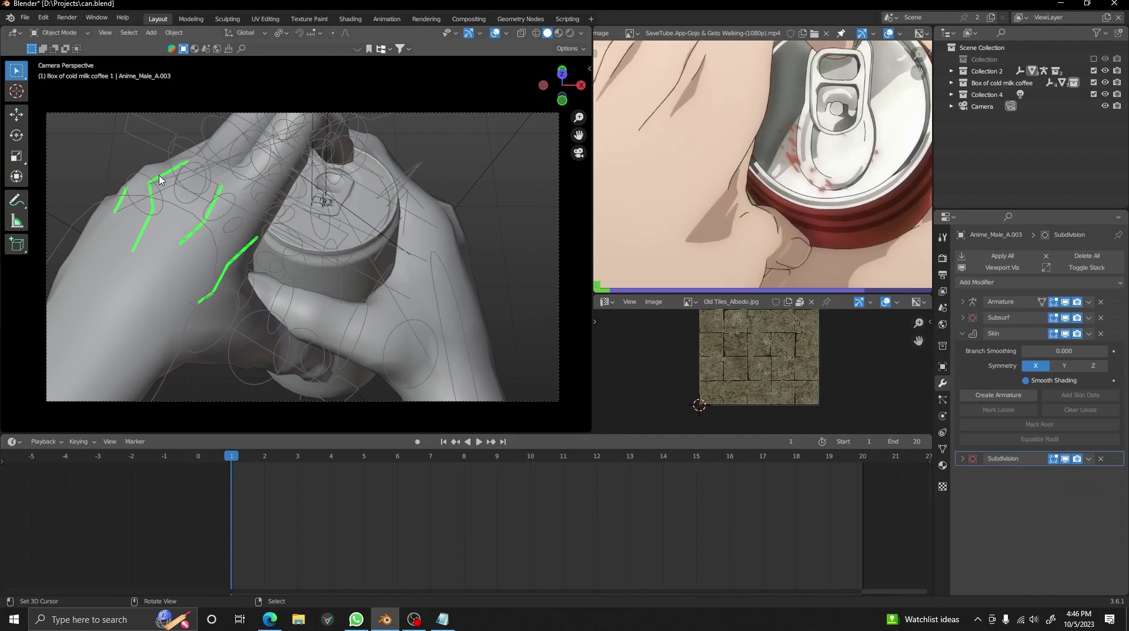
scroll(350, 241, "up", 5)
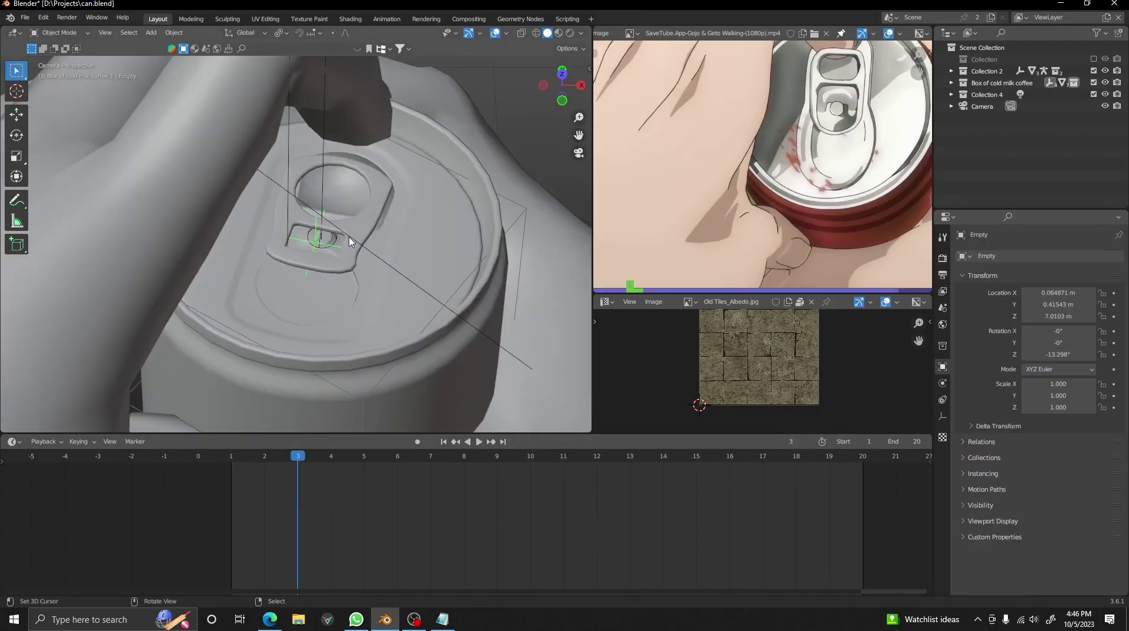
left_click(358, 246)
left_click(357, 243)
key("g")
middle_click_drag(343, 251, 299, 322, "shift")
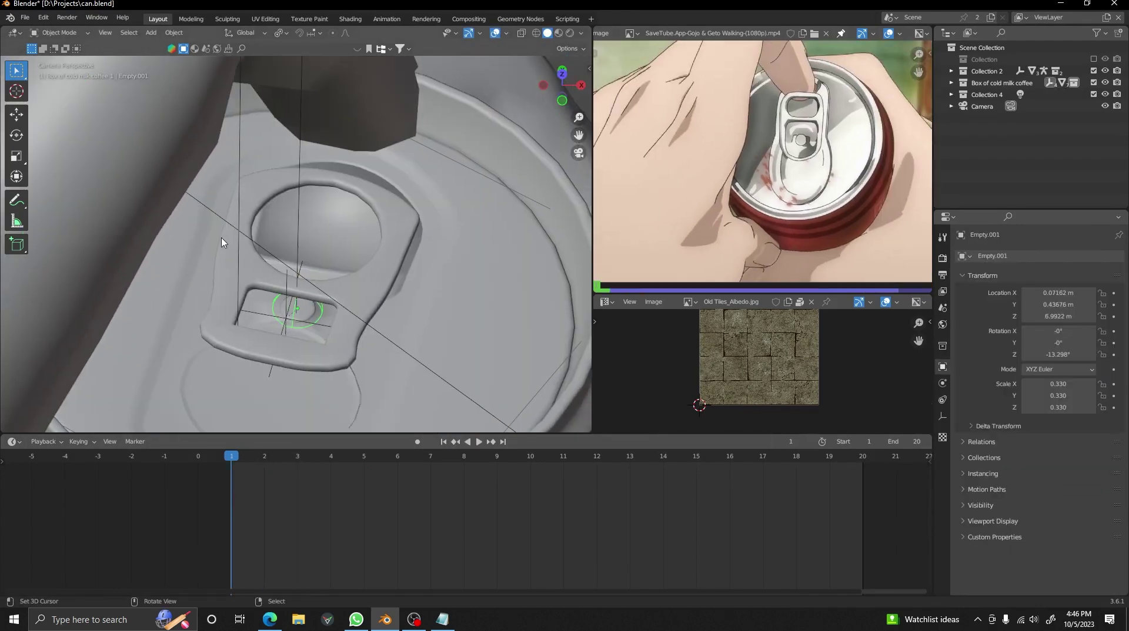
right_click(297, 273)
key("g")
right_click(370, 302)
- Move the can tab's empty to about X 0.072 m, Y 0.433 m to shift the tab across the lid
right_click(284, 292)
right_click(303, 312)
key("g")
left_click(333, 271)
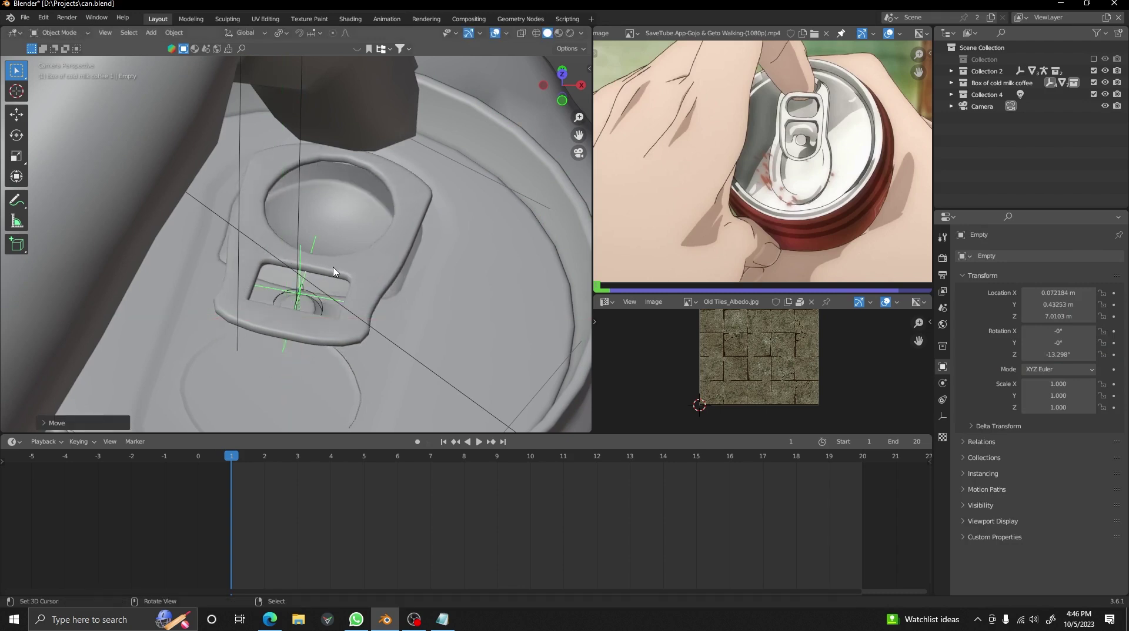
- Turn on the Screencast Keys display for the 3D viewport
left_click(582, 350)
left_click(487, 68)
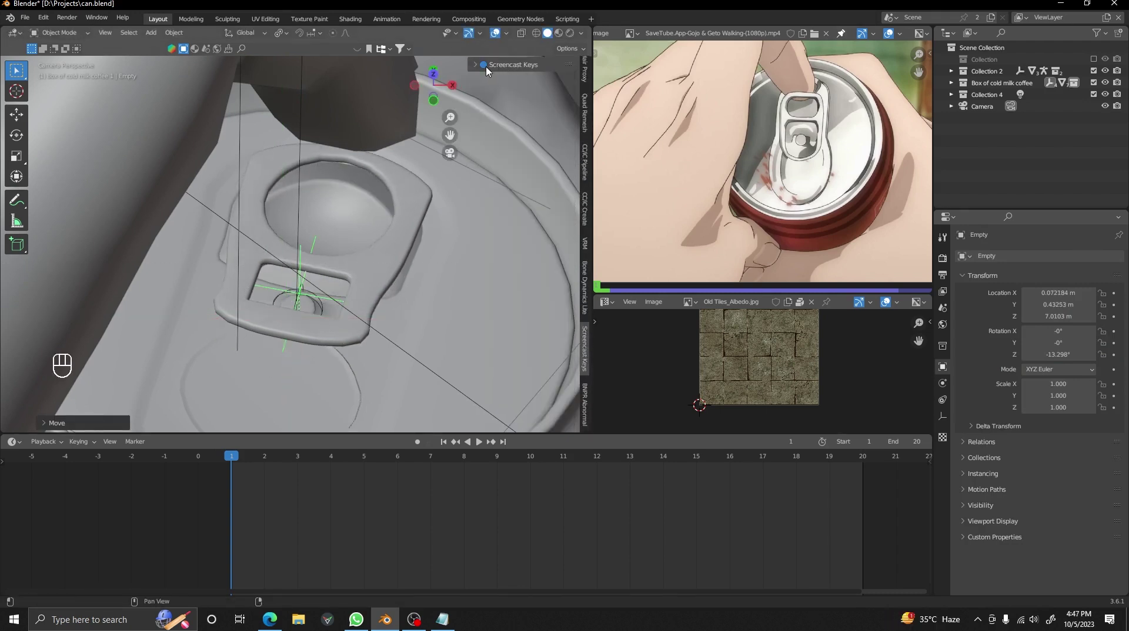
- Tilt the can tab's empty to about 20° on its local X axis and shift it along local Y to about Y 0.416 m
key("x")
left_click(404, 267)
scroll(402, 269, "down", 4)
key("r")
key("x")
key("x")
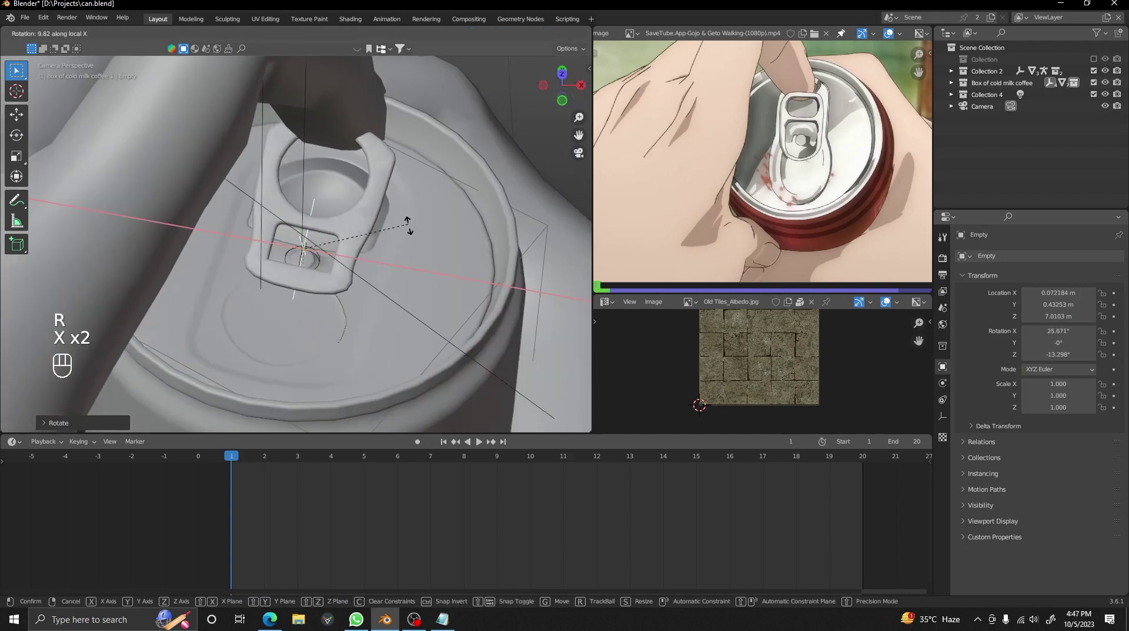
left_click(406, 224)
middle_click_drag(319, 228, 338, 202, "shift")
key("g")
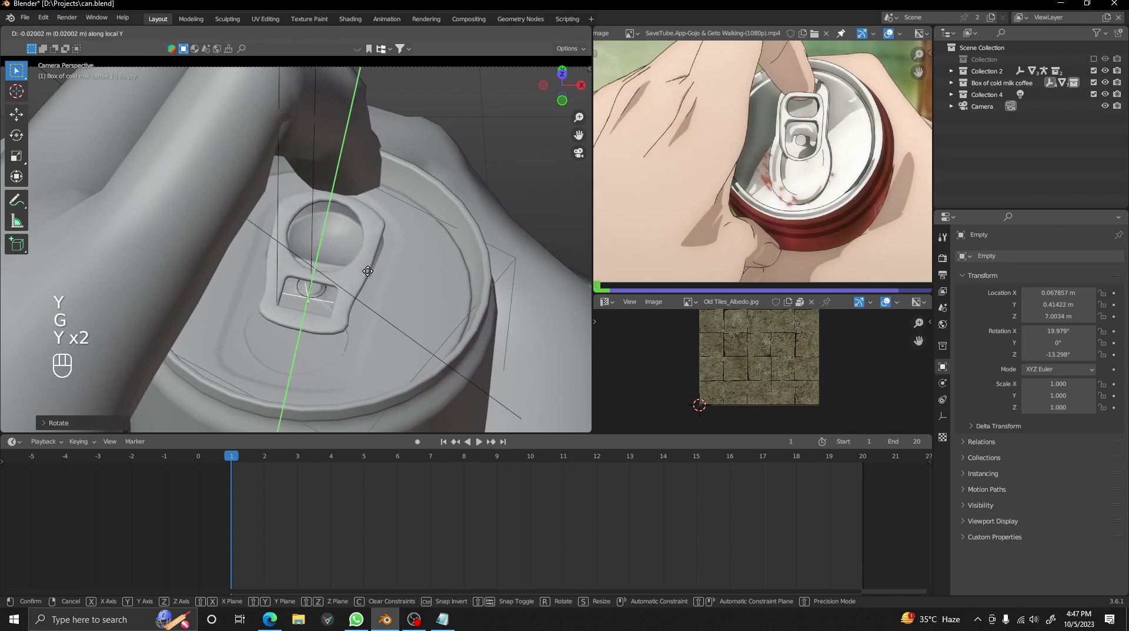
left_click(367, 271)
- Add the lid opening's empty to the selection, keyframe both empties at frame 1 and set the keyframe interpolation to Constant
middle_click_drag(368, 271, 386, 212, "shift")
scroll(379, 229, "up", 3)
right_click(374, 232, "shift")
key("i")
left_click(428, 227)
key("t")
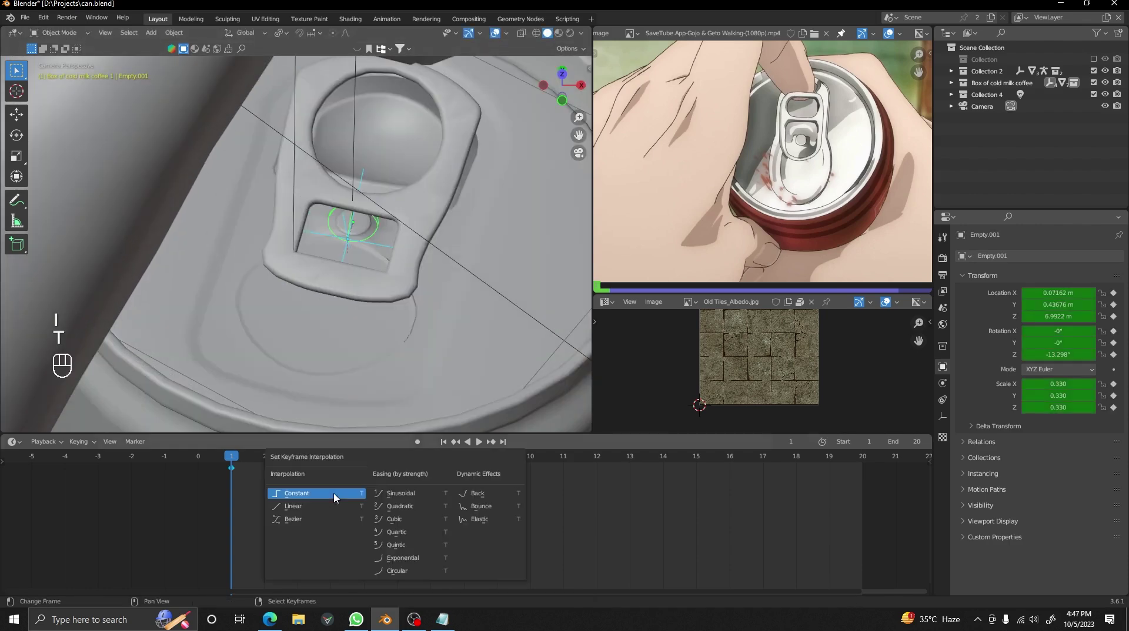
- Go to frame 5, rotate the can tab's empty about X and try moving it along single axes
left_click(362, 461)
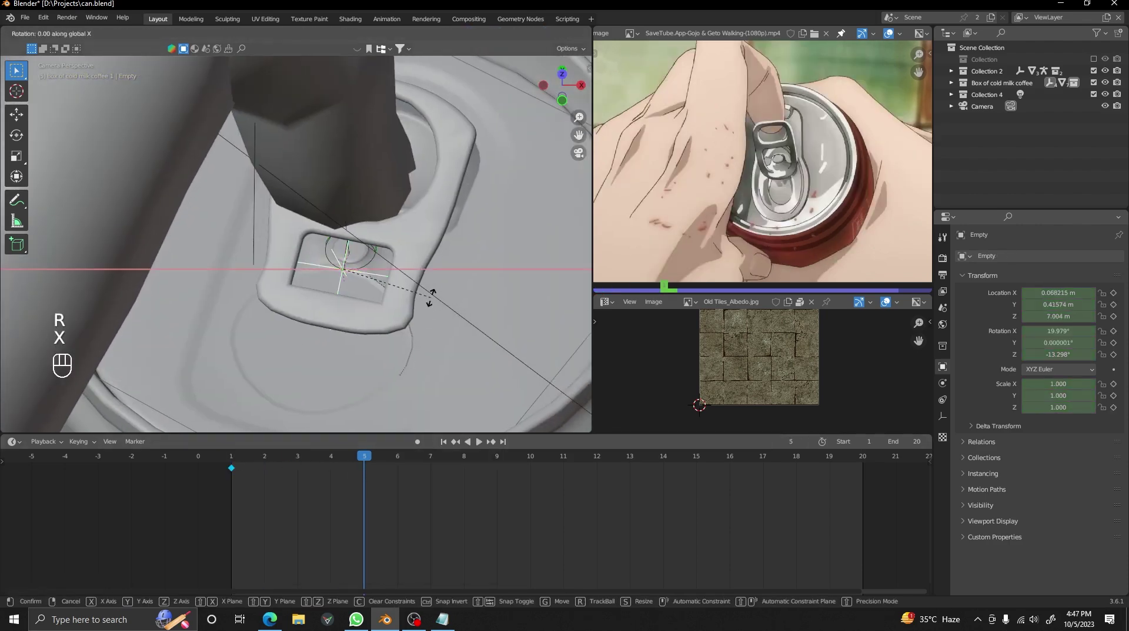
key("x")
left_click(408, 250)
key("g")
key("y")
right_click(395, 257)
key("g")
key("x")
key("x")
key("g")
key("shift+z")
right_click(355, 322)
- Tilt the can tab's empty further on its local X axis to about 69.7° and move it along Y
middle_click_drag(355, 322, 338, 247)
scroll(414, 217, "up", 8)
key("r")
key("x")
key("x")
key("g")
key("y")
left_click(370, 209)
- Tilt the lid opening's empty to about 20.3° on X and move the tab's empty along X to about 0.058 m
right_click(366, 198)
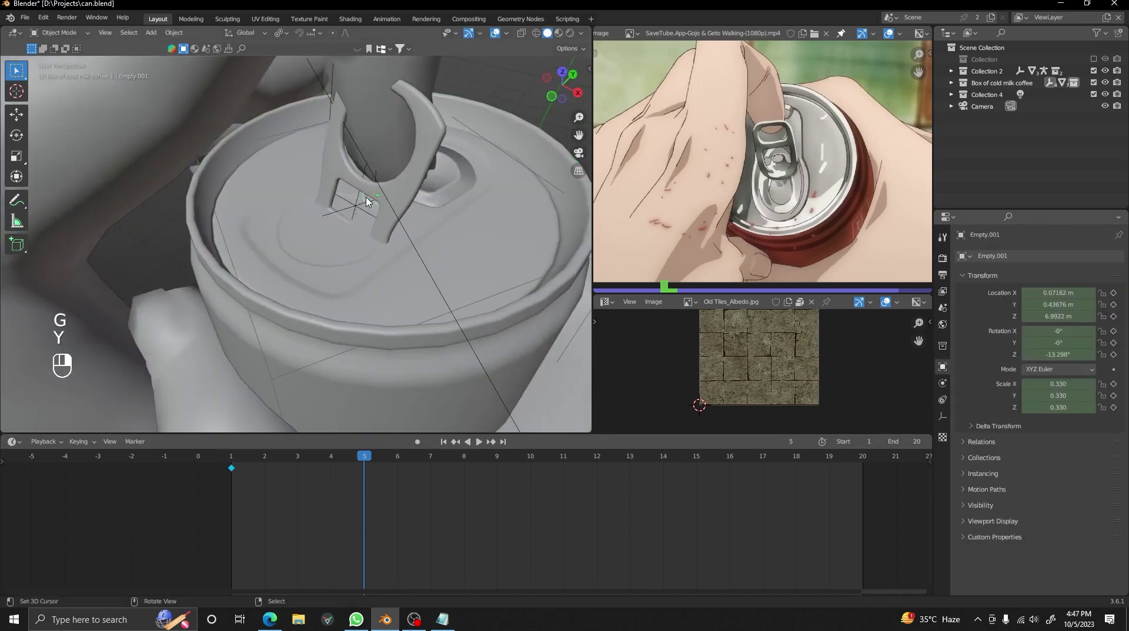
key("KP_0")
right_click(361, 264)
right_click(405, 295)
key("g")
key("x")
left_click(461, 298)
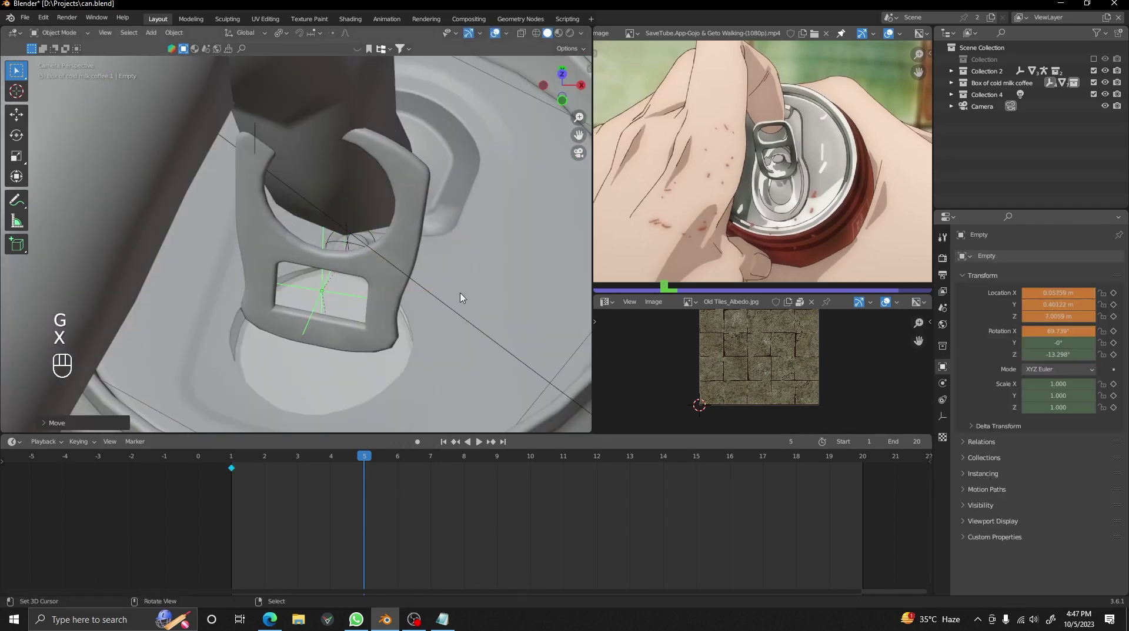
- Fine-tune the can tab's empty by rotating it about the X and Z axes
key("r")
key("x")
left_click(462, 276)
key("r")
key("z")
left_click(463, 265)
- Select both the tab's and the lid opening's empties and insert a keyframe at frame 5
scroll(421, 270, "down", 3)
scroll(421, 270, "up", 2)
right_click(347, 250, "shift")
key("i")
left_click(441, 280)
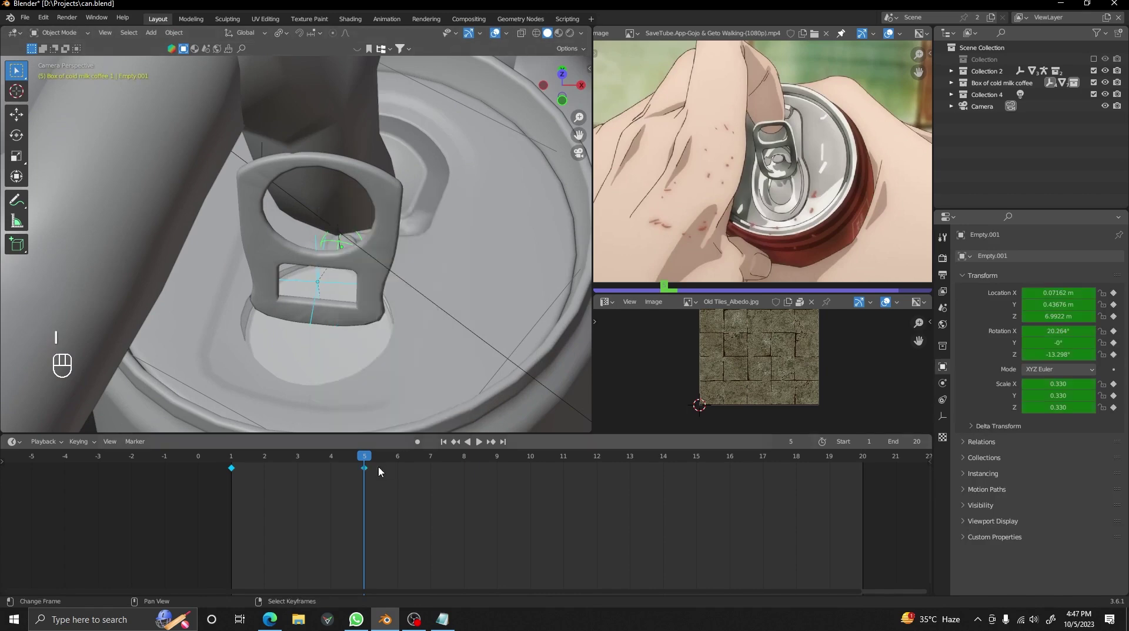
- Go to frame 9 and rotate both can empties about 10° around their local X axes
left_click_drag(371, 470, 507, 473)
middle_click_drag(323, 286, 327, 230, "shift")
scroll(327, 230, "up", 2)
key("r")
key("x")
key("x")
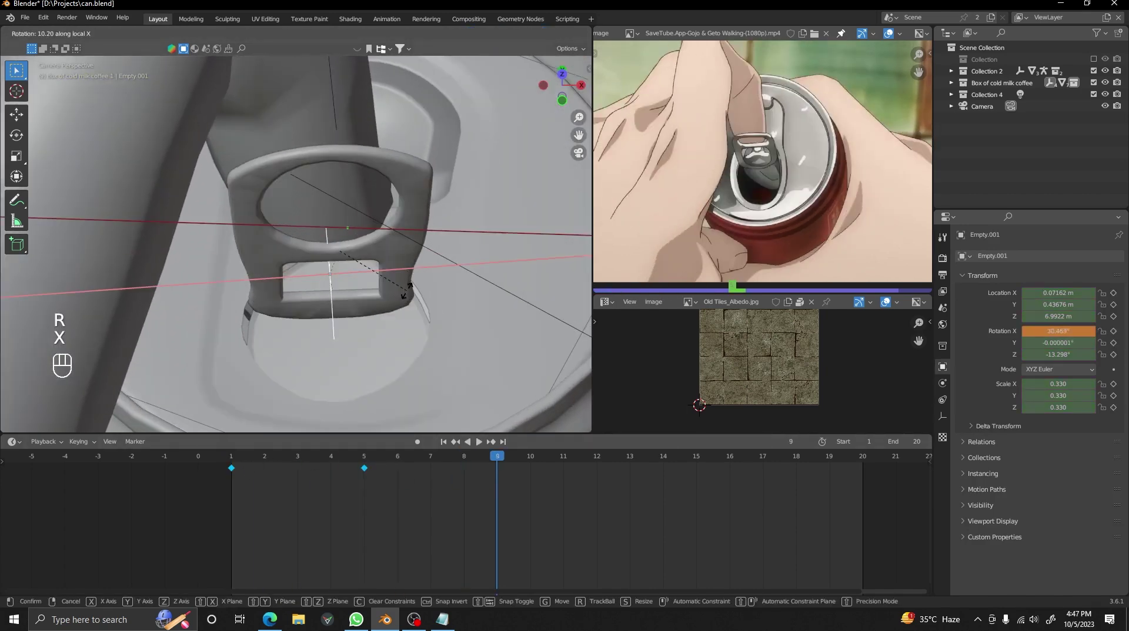
left_click(407, 291)
- Rotate the lid opening's empty to about 44° on its local X axis and insert a keyframe at frame 9
middle_click_drag(407, 291, 376, 194)
scroll(310, 255, "up", 4)
right_click(358, 204)
right_click(366, 169)
key("r")
key("x")
key("x")
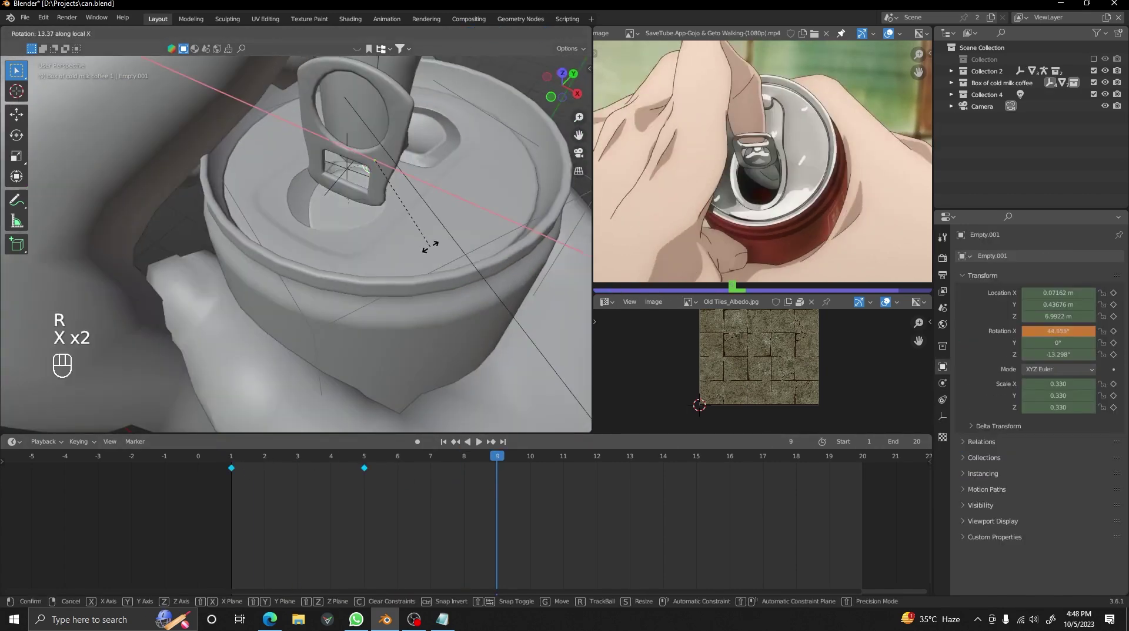
key("i")
left_click(403, 192)
- Return to the camera view, select all keyframes in the timeline and open the keyframe interpolation options
key("KP_0")
left_click_drag(269, 463, 430, 486)
key("a")
key("t")
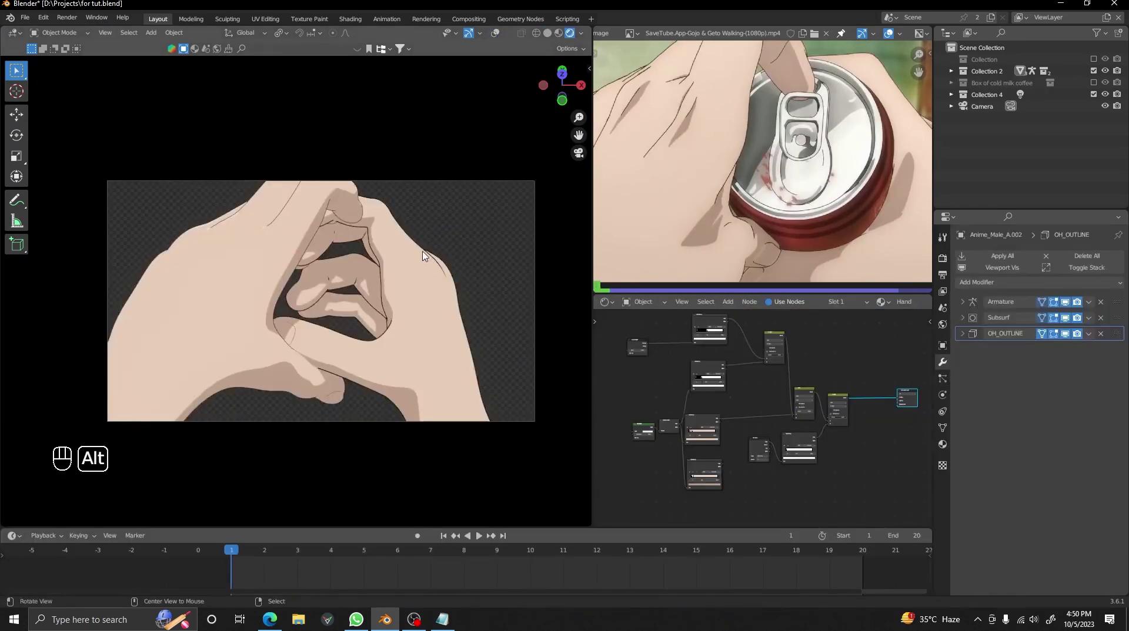
- Show the overlays, select the Sun light above the arms and try rotating it to check the hand shading
left_click_drag(422, 256, 354, 164, "alt")
key("shift+alt+z")
scroll(310, 144, "down", 4)
right_click(297, 163)
key("r")
right_click(384, 256)
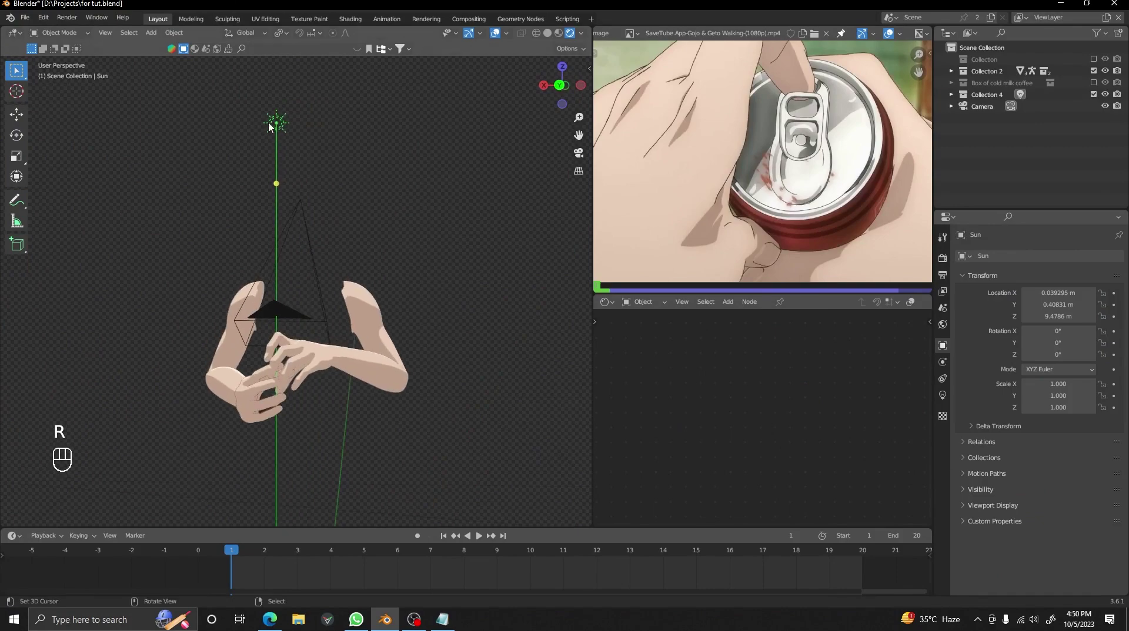
middle_click_drag(270, 126, 426, 292, "alt")
key("KP_0")
key("shift+alt+z")
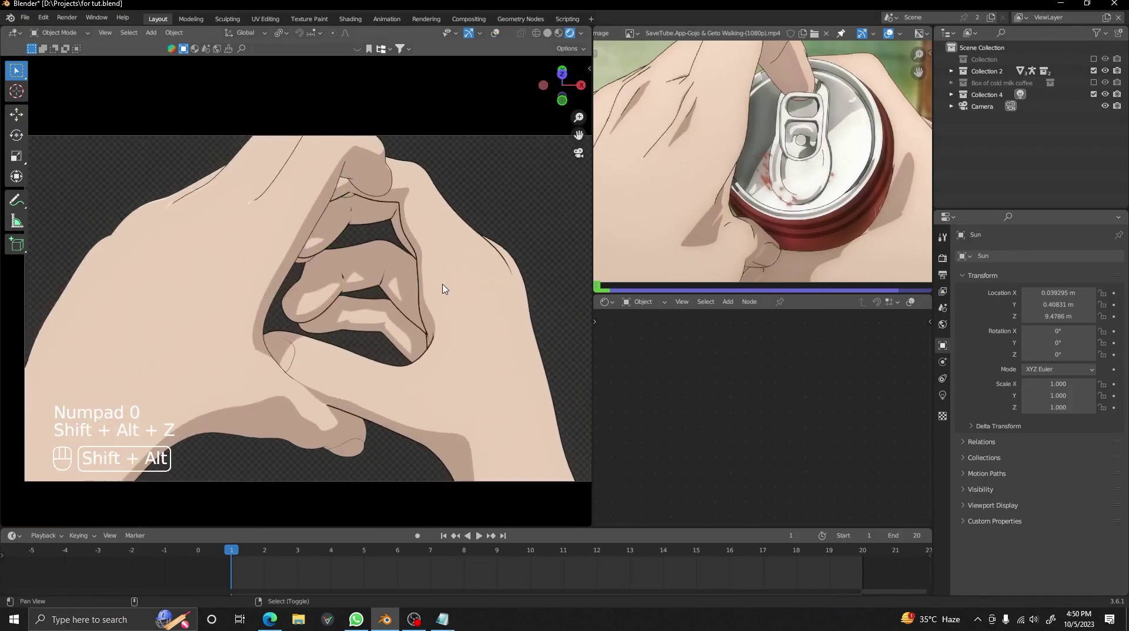
- Select the can-holding hand mesh and inspect its toon shading from the side before returning to the camera view
key("shift+alt+z")
left_click(457, 317)
scroll(474, 324, "down", 1)
middle_click_drag(474, 324, 414, 291, "alt+shift")
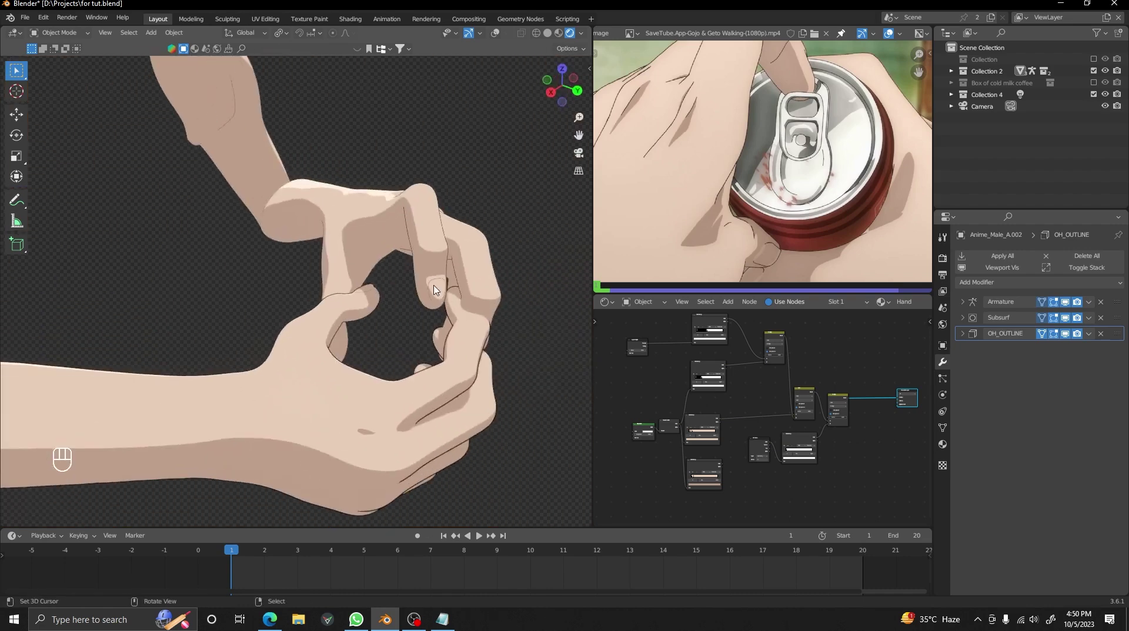
key("KP_0")
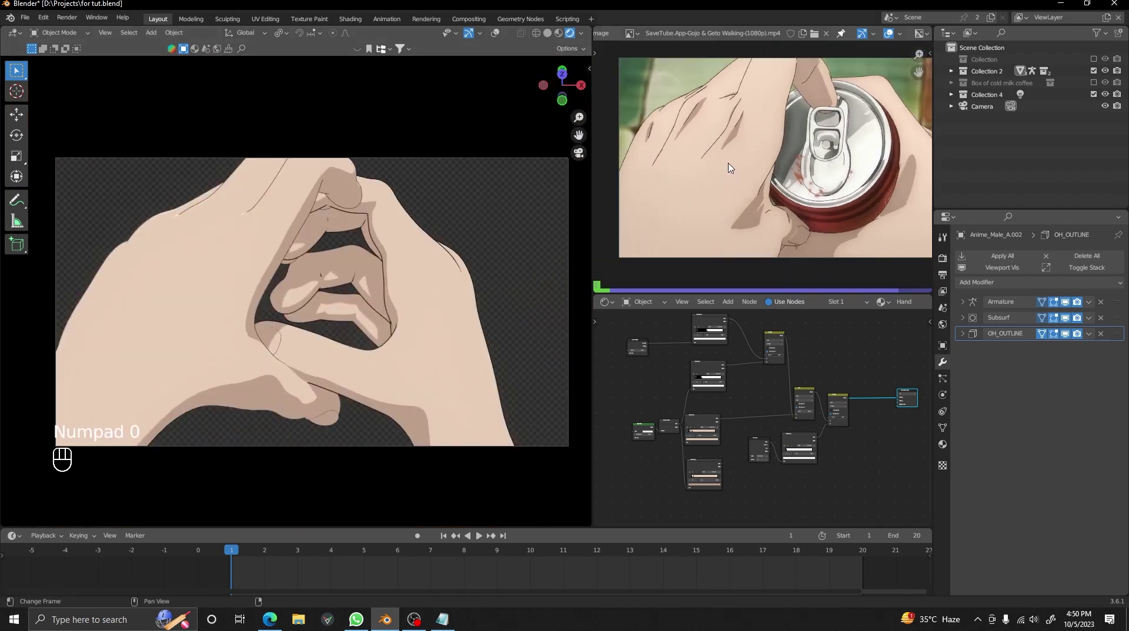
- Add an Image Texture node near the output of the Hand material
scroll(781, 464, "up", 1)
middle_click_drag(781, 464, 651, 419)
scroll(746, 411, "up", 3)
middle_click_drag(755, 359, 768, 386)
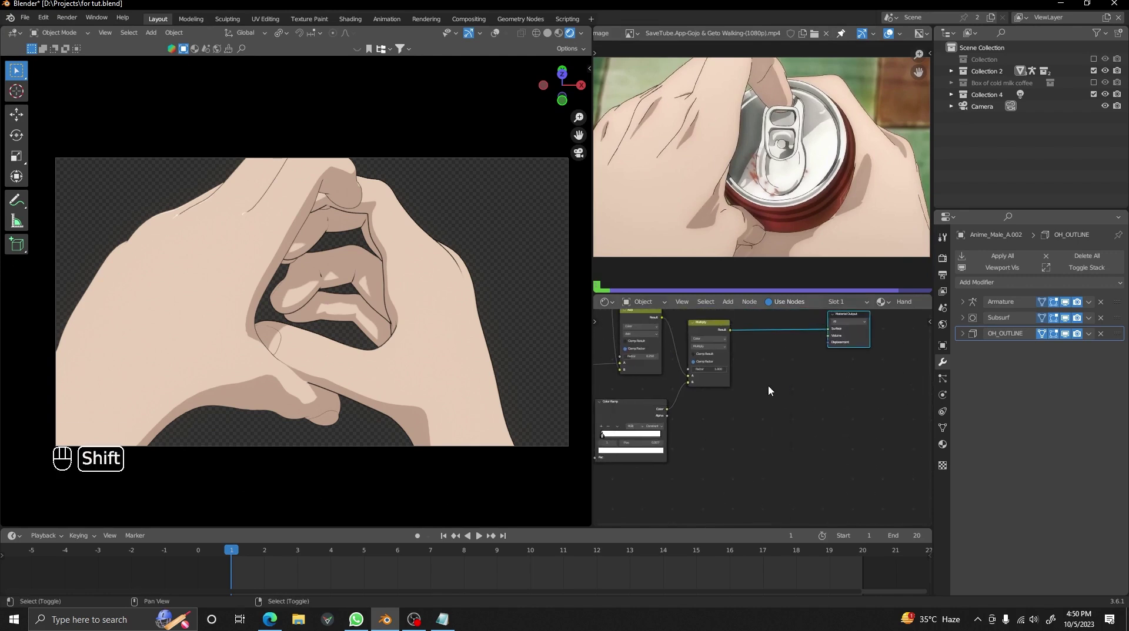
key("shift+a")
left_click(770, 387)
type("im")
left_click(788, 416)
scroll(722, 431, "up", 2)
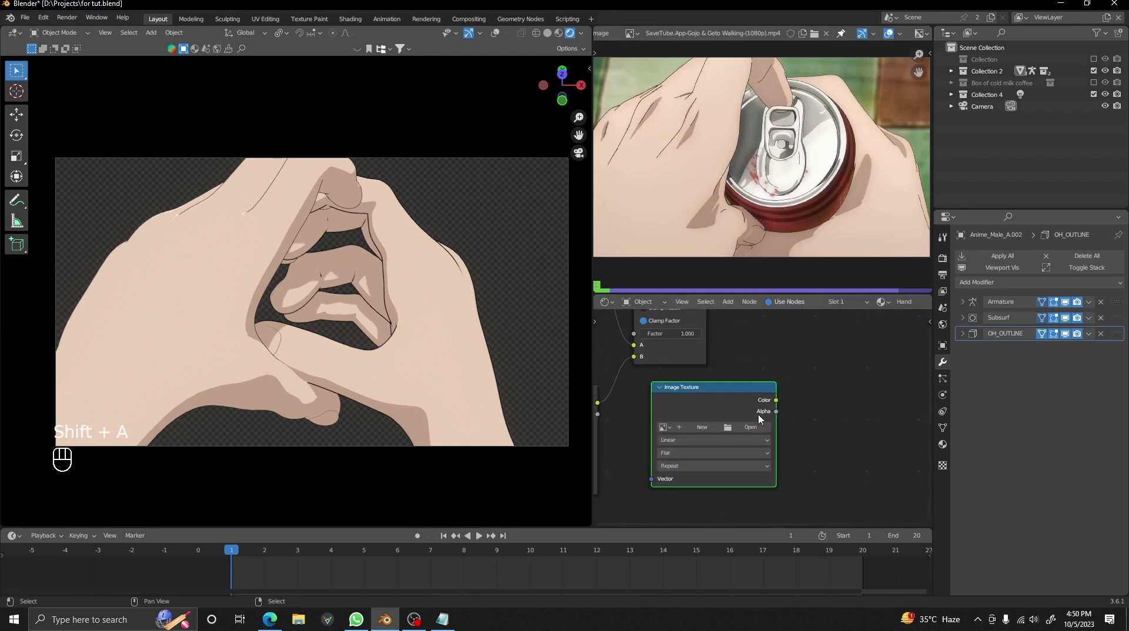
- Create a 4096 × 4096 px image named Hand Shadows in the texture node and preview it through the Material Output
left_click(704, 426)
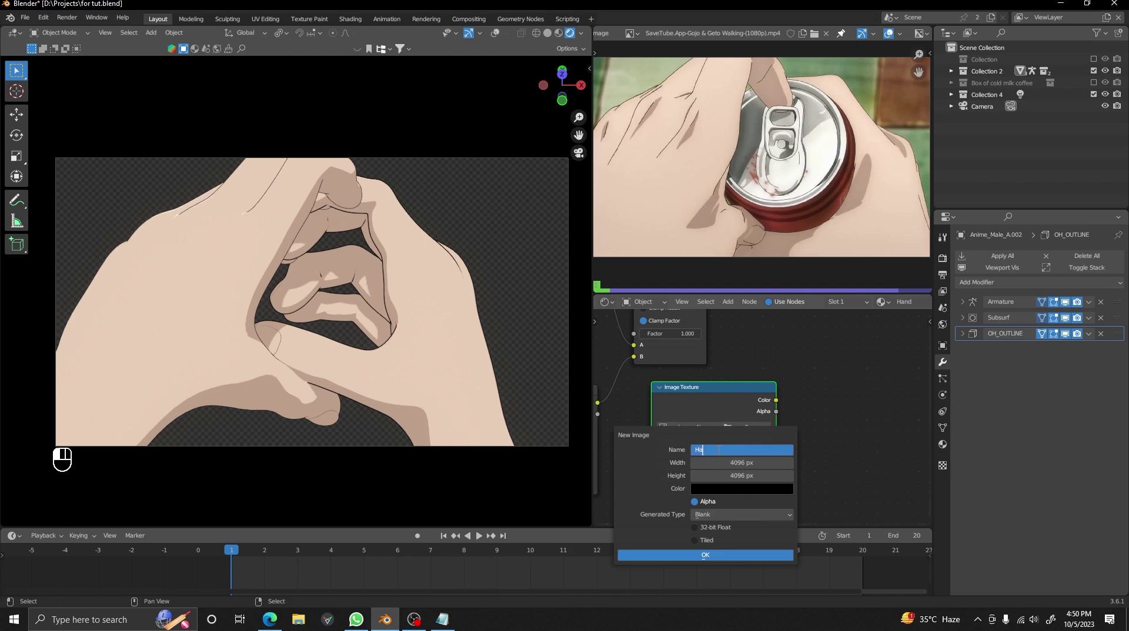
key("Return")
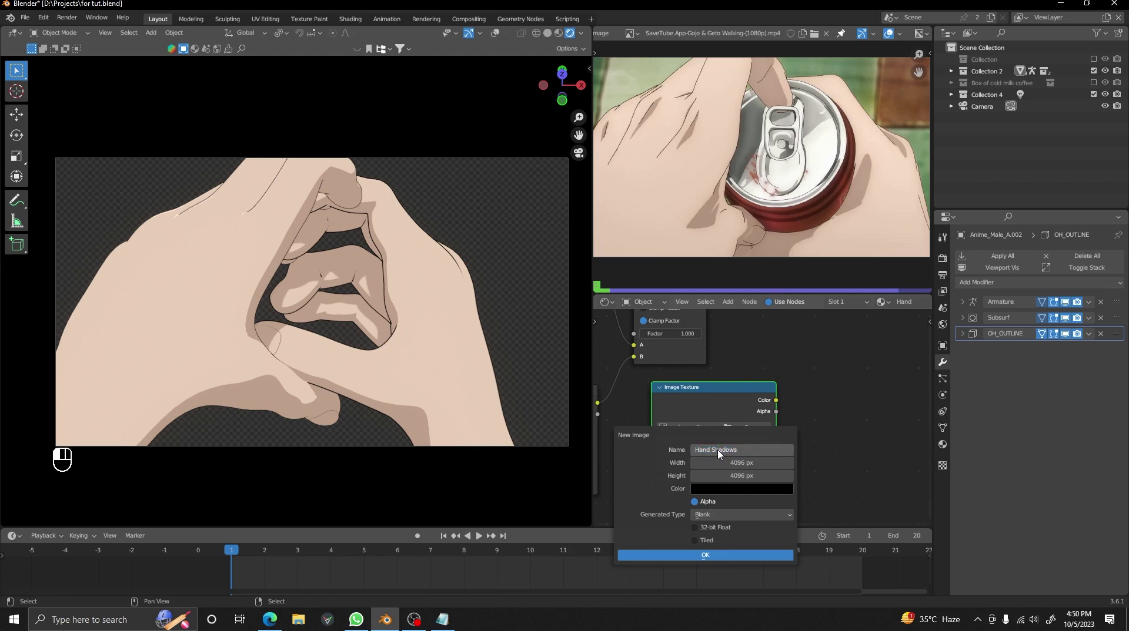
key("Return")
scroll(718, 450, "down", 4)
left_click_drag(727, 400, 739, 422, "alt")
left_click(738, 421, "ctrl+shift")
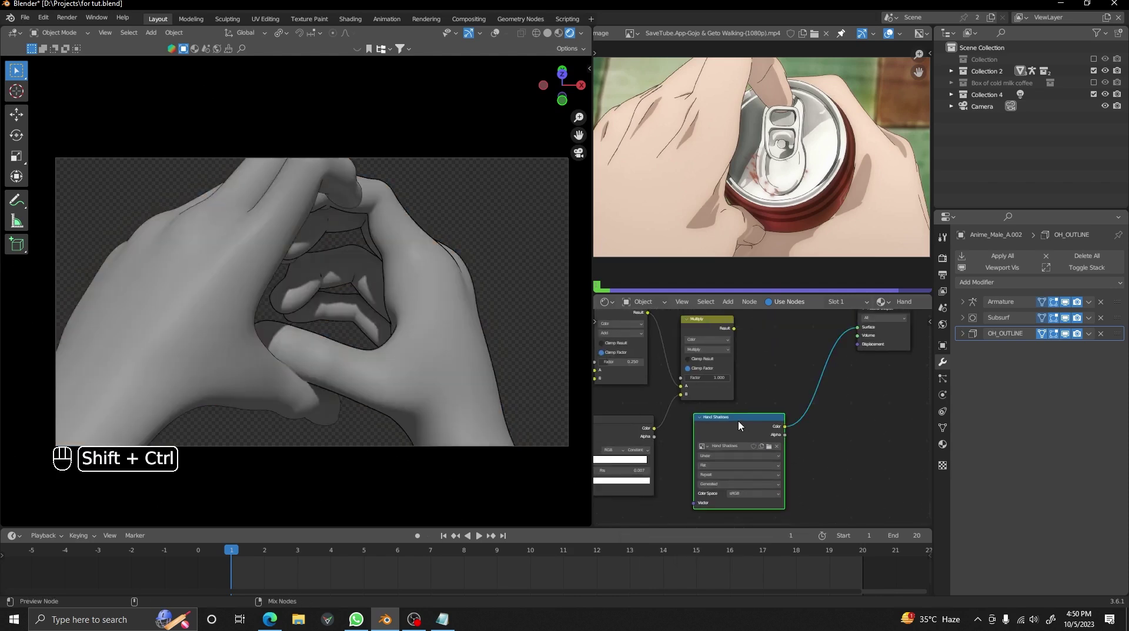
- Switch the can-holding hand to Texture Paint mode and hide its OH_OUTLINE modifier in the viewport
left_click(942, 238)
key("shift+alt+z")
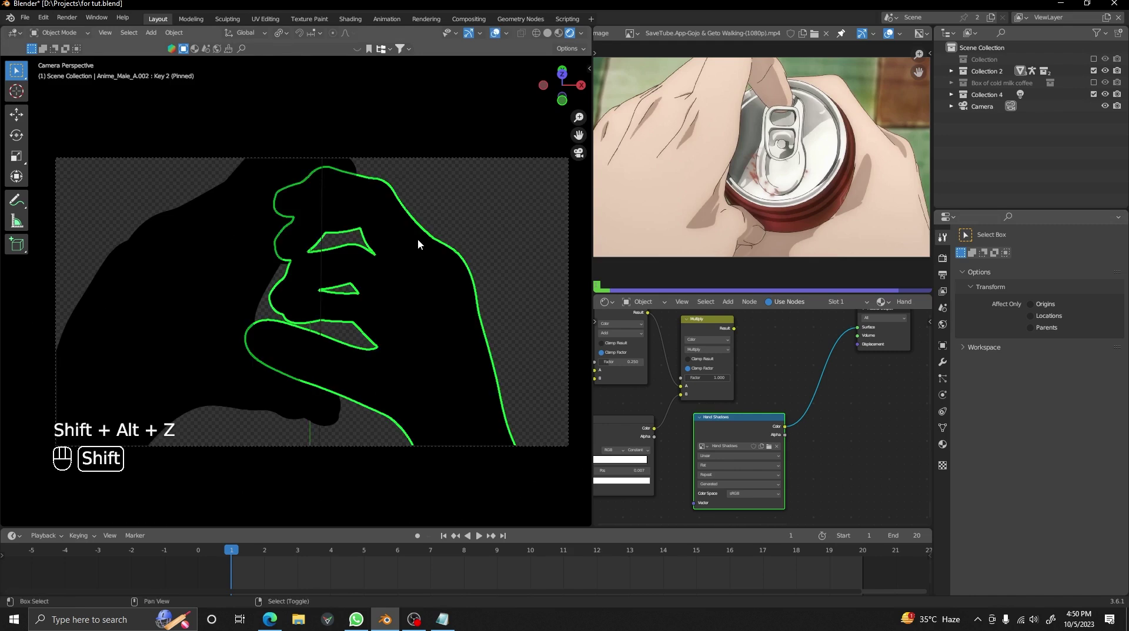
key("ctrl+Tab")
left_click(497, 195)
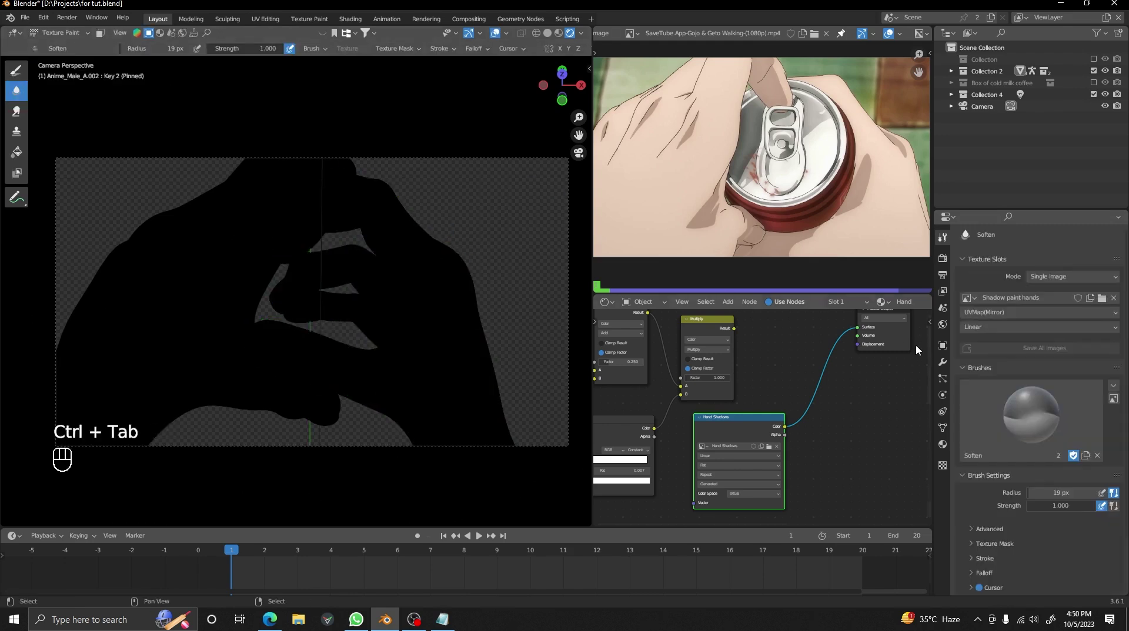
left_click(942, 362)
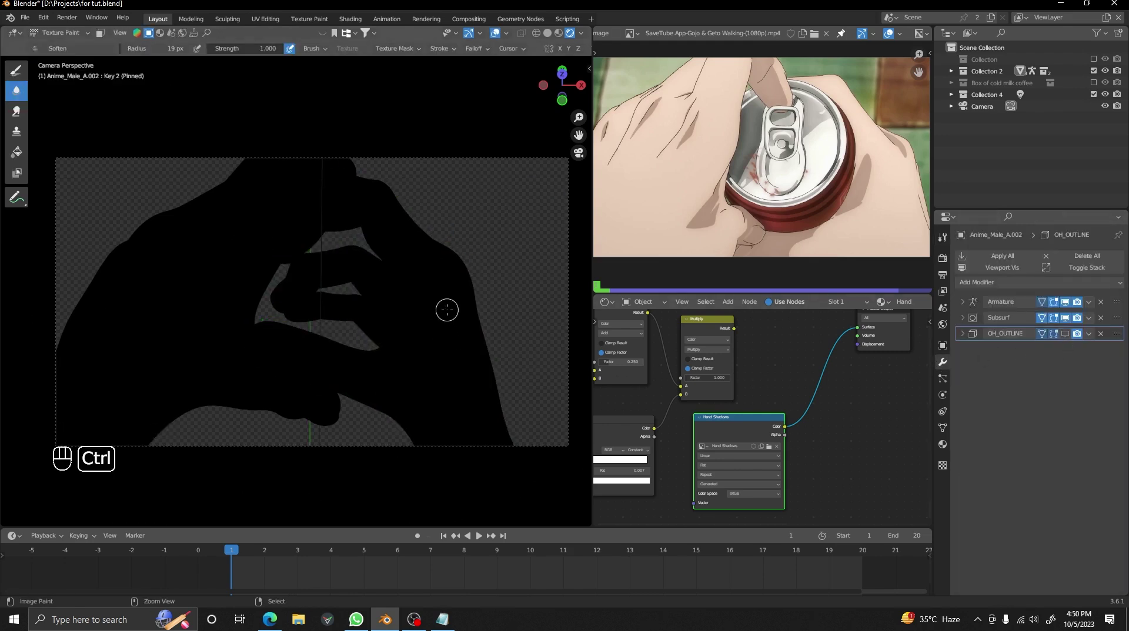
- Select the tab-pulling hand, hide its OH_OUTLINE modifier in the viewport and put it in Texture Paint mode
key("ctrl+Tab")
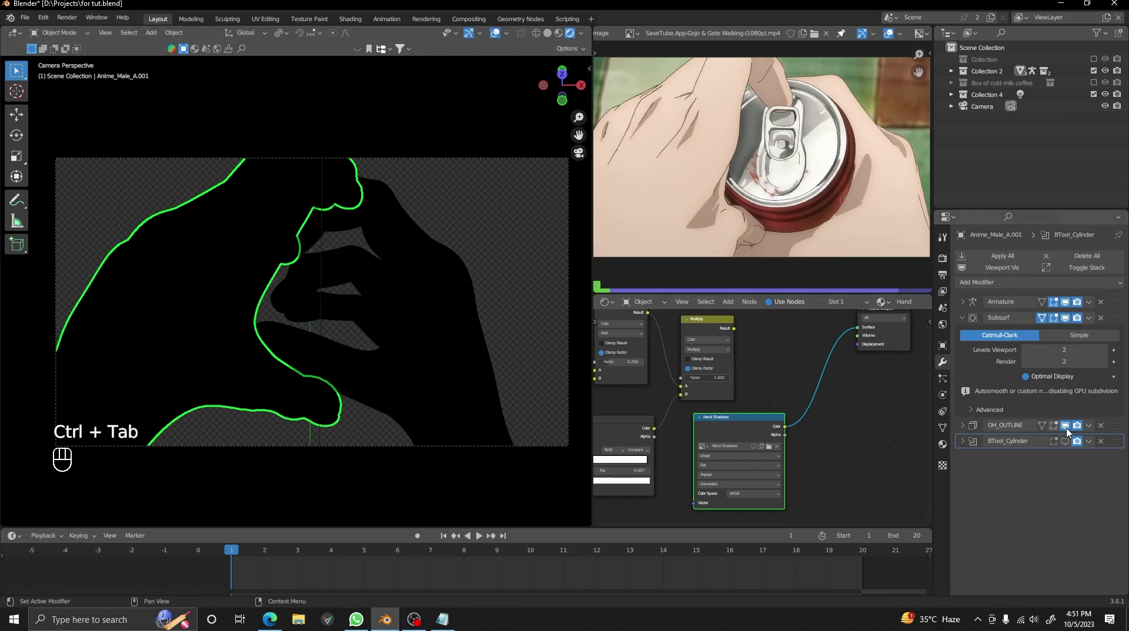
key("ctrl+Tab")
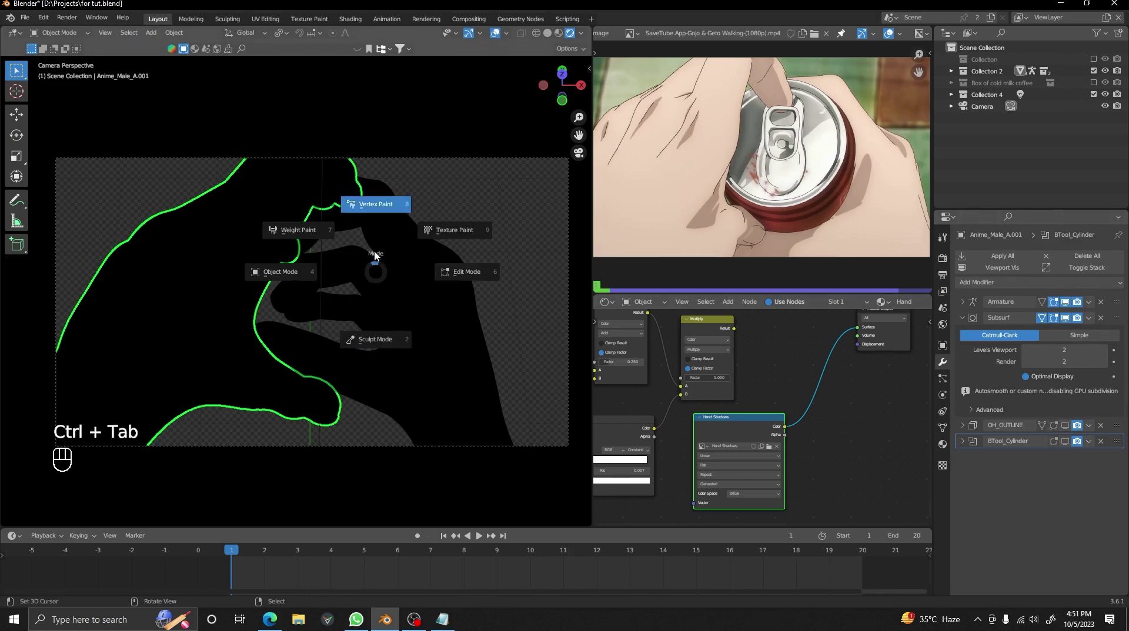
left_click(453, 213)
- Insert an Invert Color node between the Hand Shadows texture and the Material Output
key("shift+a")
type("inv")
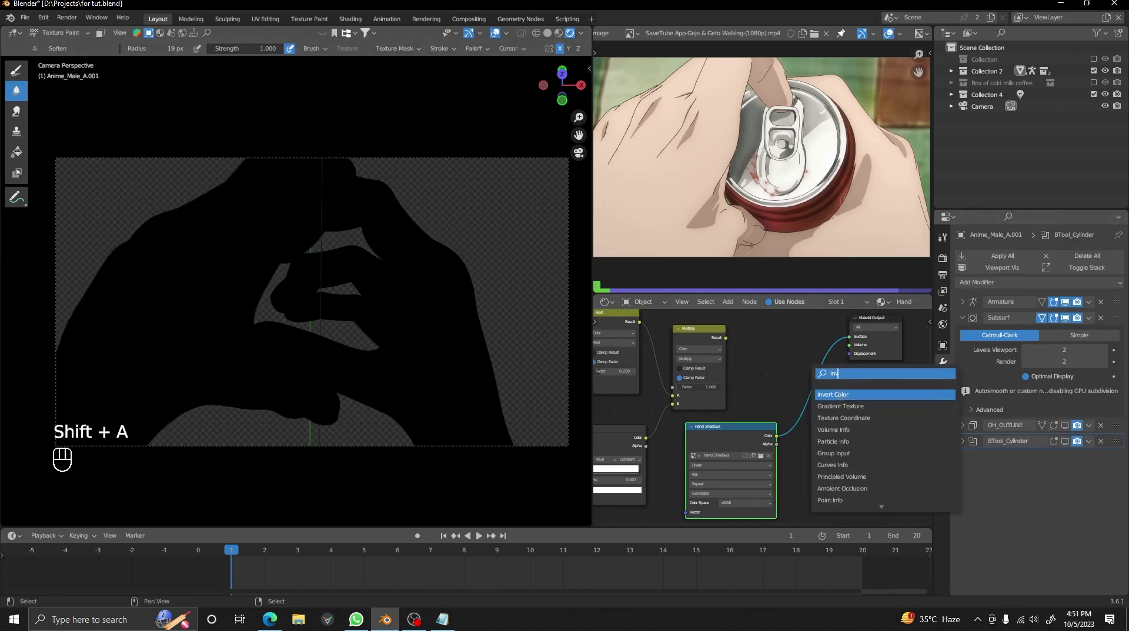
left_click(840, 395)
left_click(812, 409)
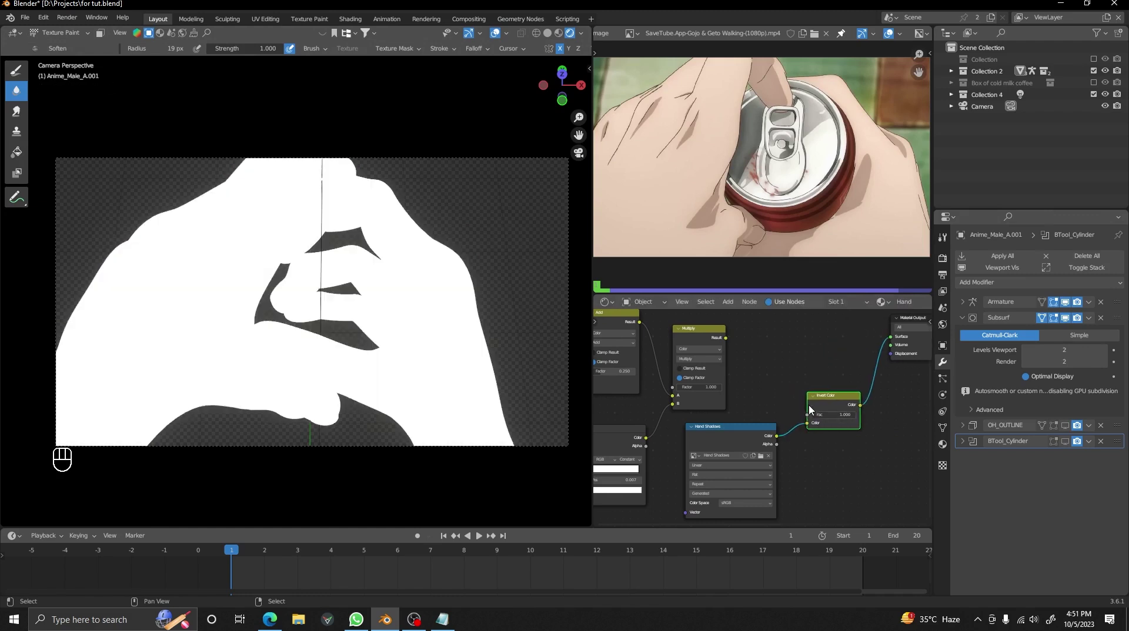
- Activate the Draw brush with a white colour and switch the viewport to Solid shading
left_click(10, 72)
left_click(129, 49)
left_click_drag(193, 192, 149, 185)
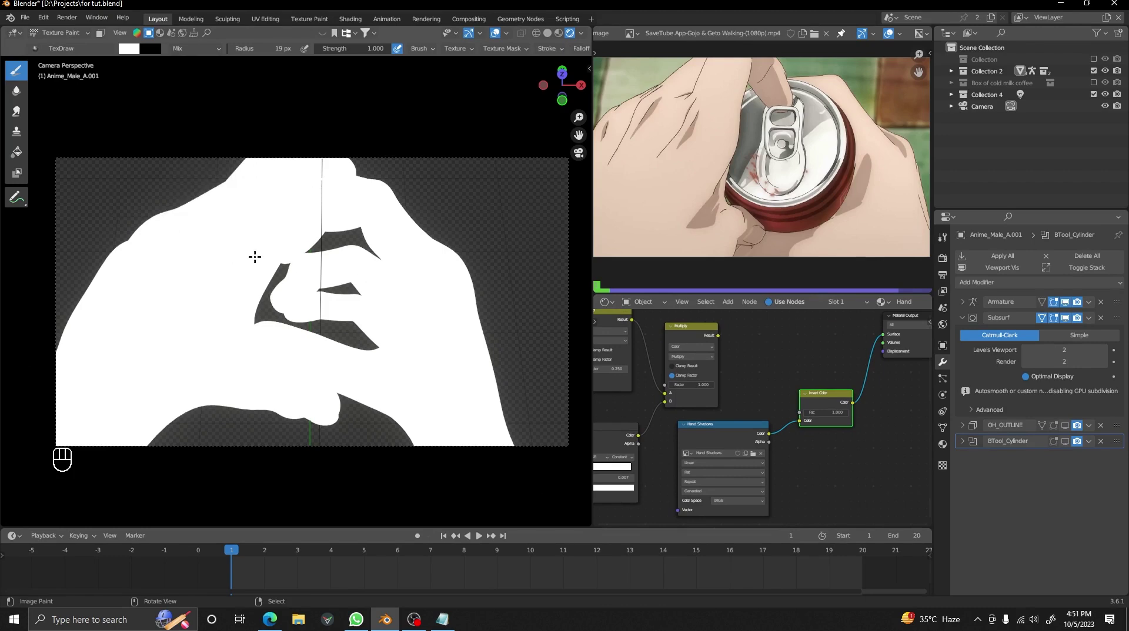
middle_click_drag(252, 256, 297, 242, "shift")
key("z")
left_click(327, 242)
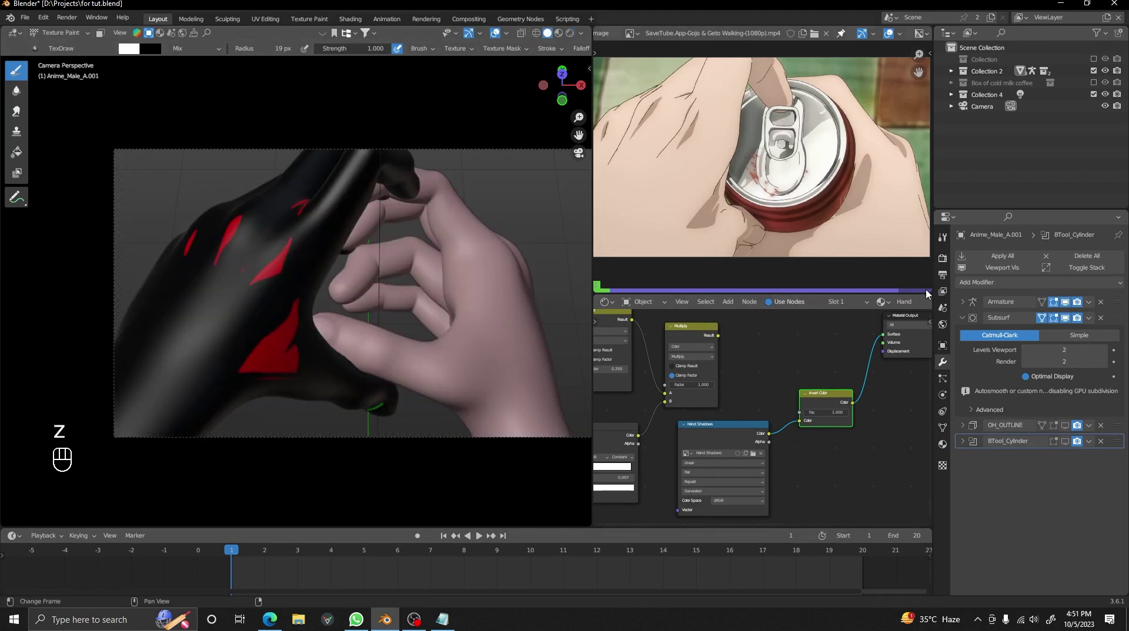
- Set the Hand Shadows image as the paint canvas in the texture slots
left_click(725, 430)
left_click(942, 237)
left_click(967, 299)
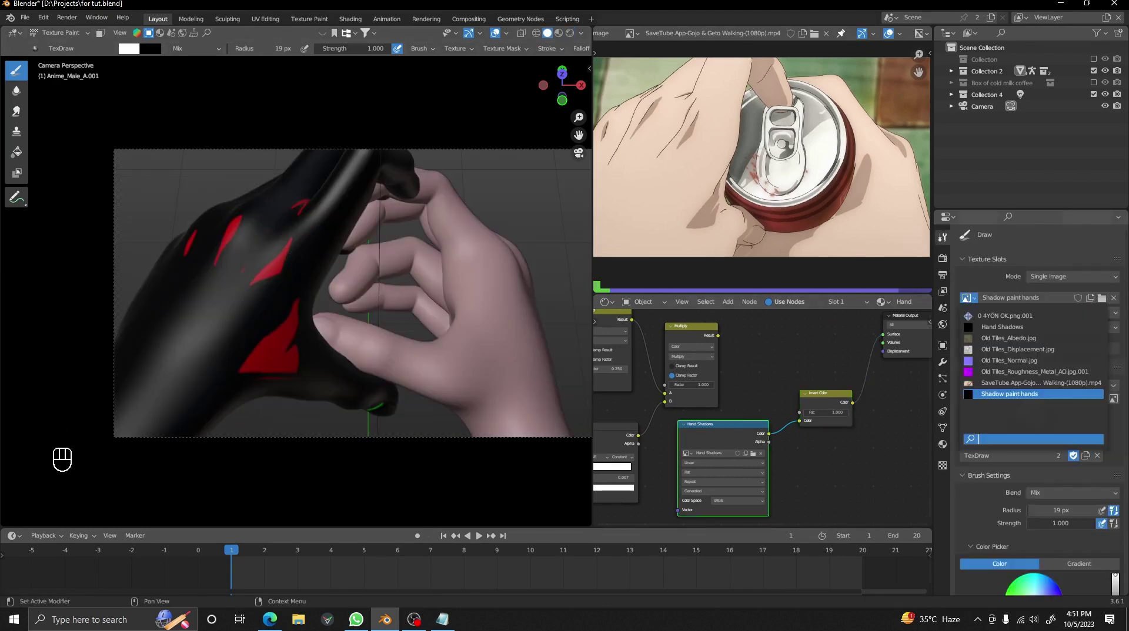
left_click(967, 298)
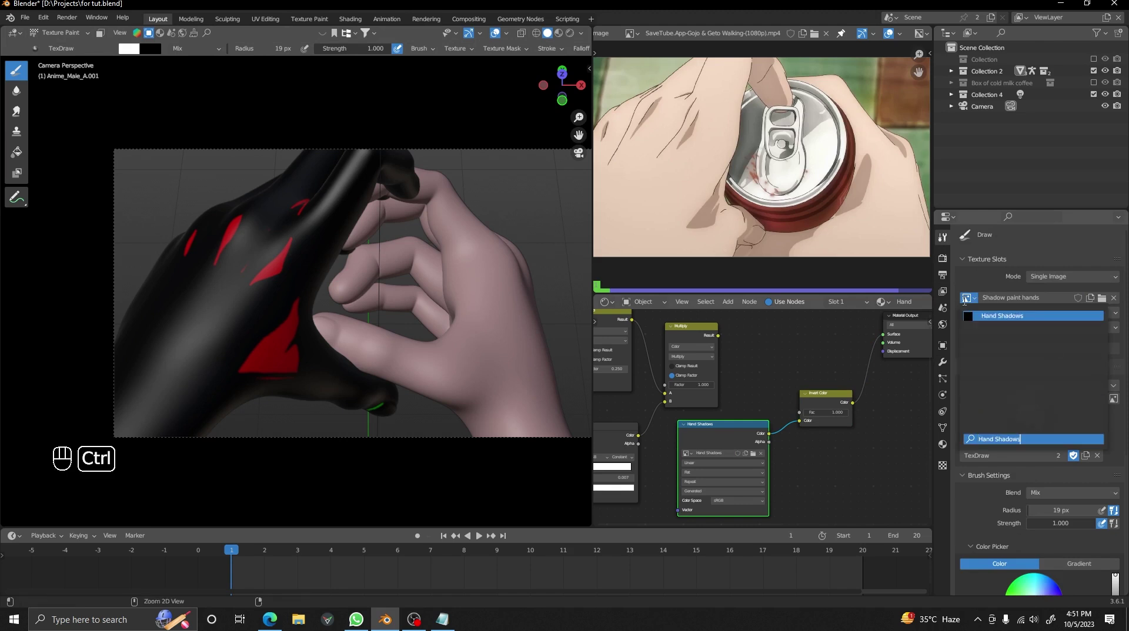
left_click(1000, 316)
- Turn on Stabilize Stroke for the Draw brush and frame the back of the tab-pulling hand for painting
left_click_drag(275, 279, 266, 274, "alt+shift")
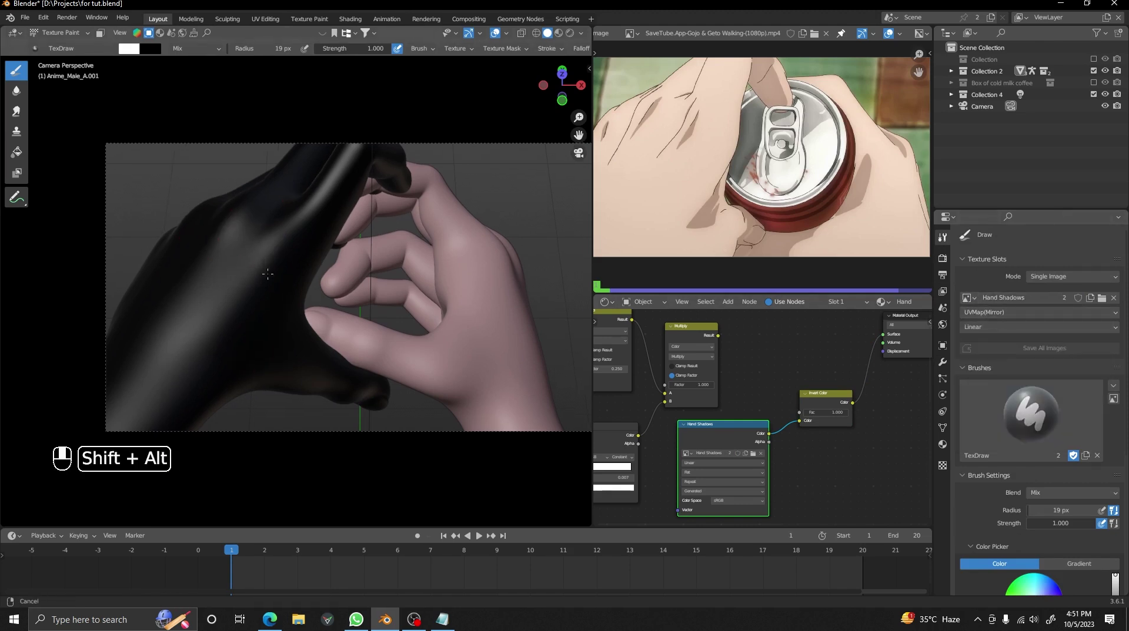
scroll(300, 282, "up", 2)
scroll(763, 416, "down", 4)
scroll(353, 287, "up", 1)
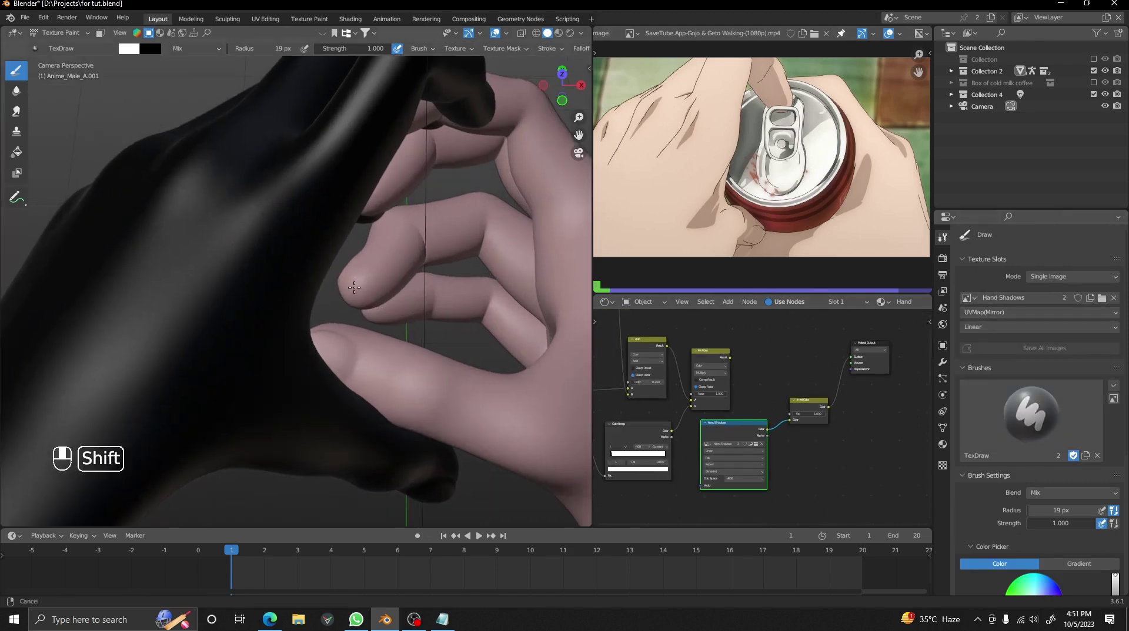
middle_click_drag(262, 247, 337, 258, "shift")
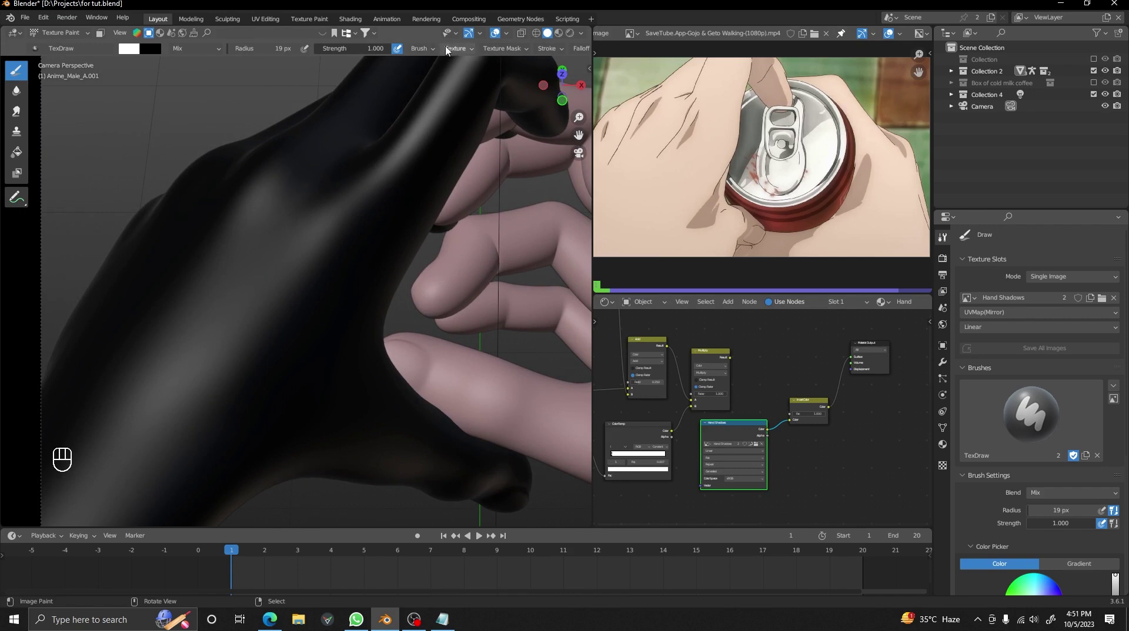
left_click(547, 49)
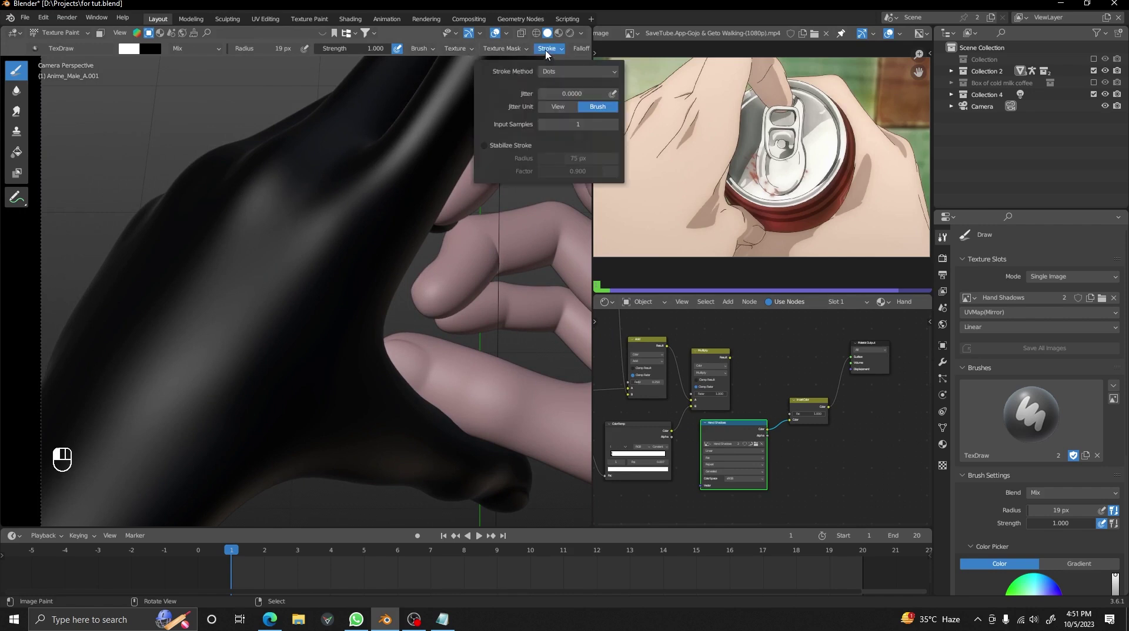
left_click(484, 145)
left_click_drag(228, 148, 276, 125, "alt+shift")
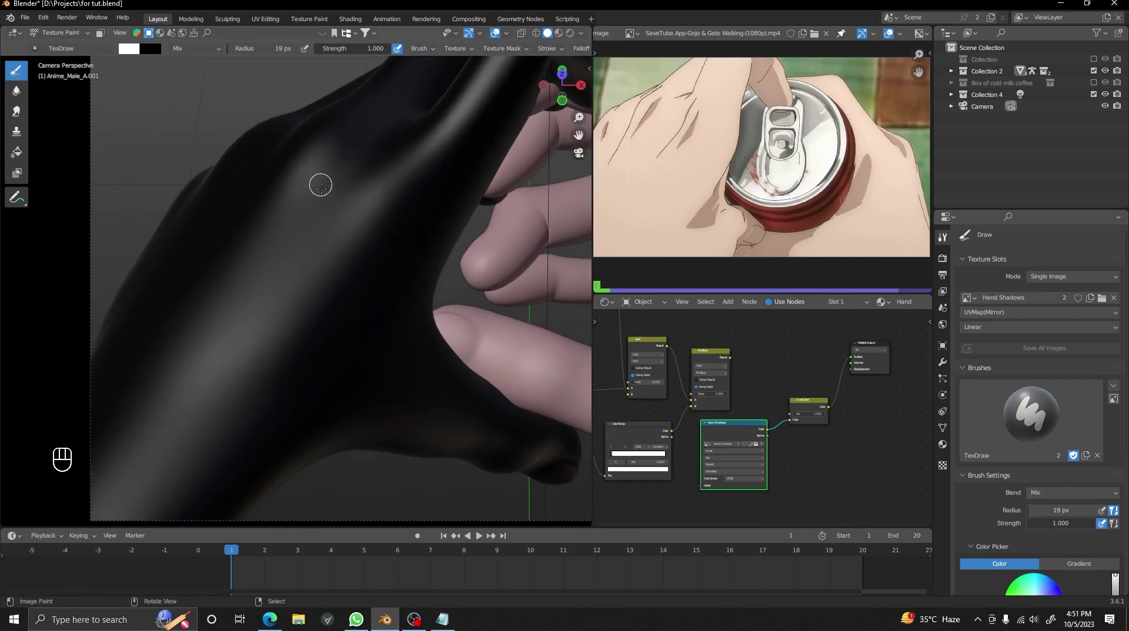
- Paint a slanted white shadow patch below the index knuckle on the back of the tab-pulling hand and undo the stray extra stroke
scroll(701, 368, "down", 1)
mouse_move(385, 229)
left_mouse_down("alt+shift")
mouse_move(352, 211)
mouse_move(275, 280)
left_mouse_up("alt+shift")
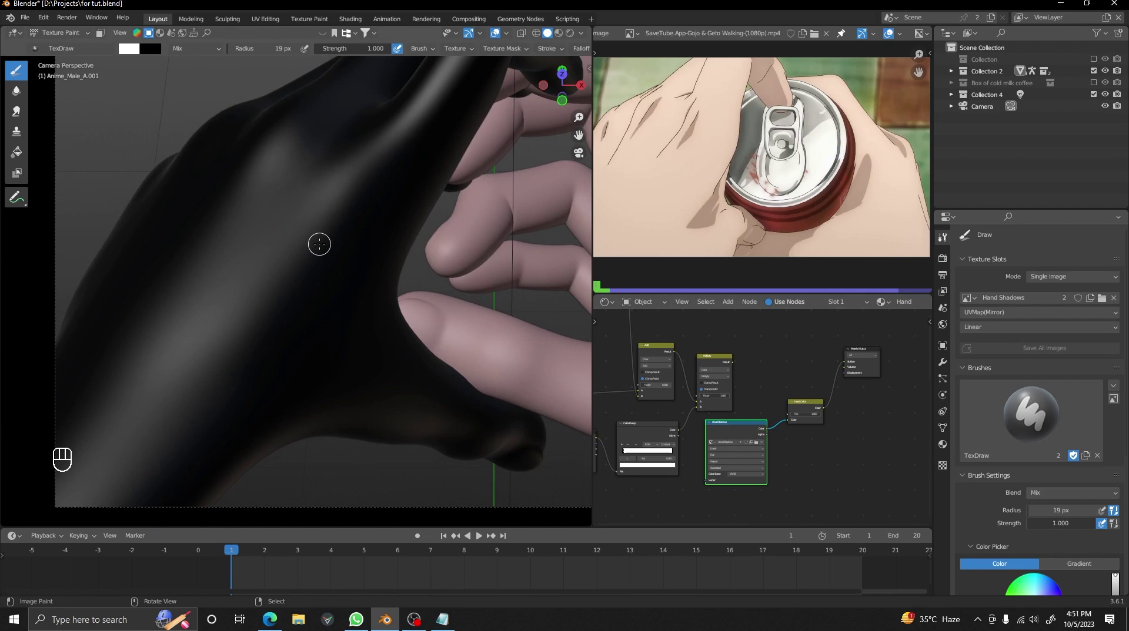
scroll(319, 244, "up", 2)
mouse_move(310, 224)
left_mouse_down("alt+shift")
mouse_move(369, 262)
mouse_move(322, 344)
left_mouse_up("alt+shift")
left_click_drag(385, 230, 288, 359, "ctrl")
mouse_move(376, 195)
left_mouse_down("alt+shift")
mouse_move(336, 227)
mouse_move(413, 244)
mouse_move(342, 266)
left_mouse_up("alt+shift")
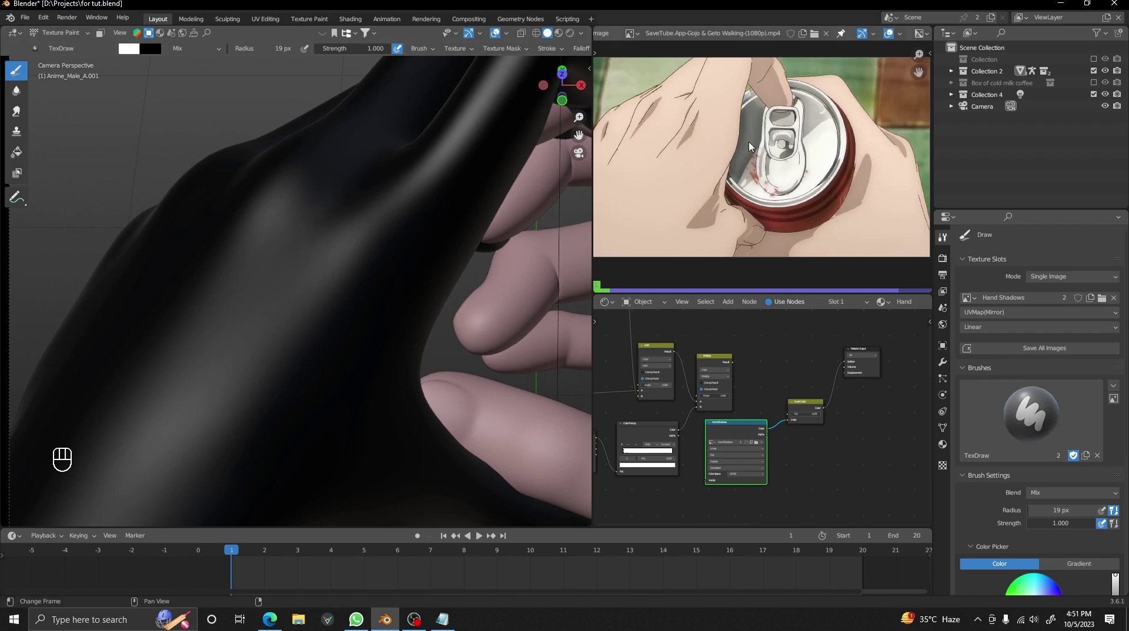
middle_click_drag(678, 145, 710, 184)
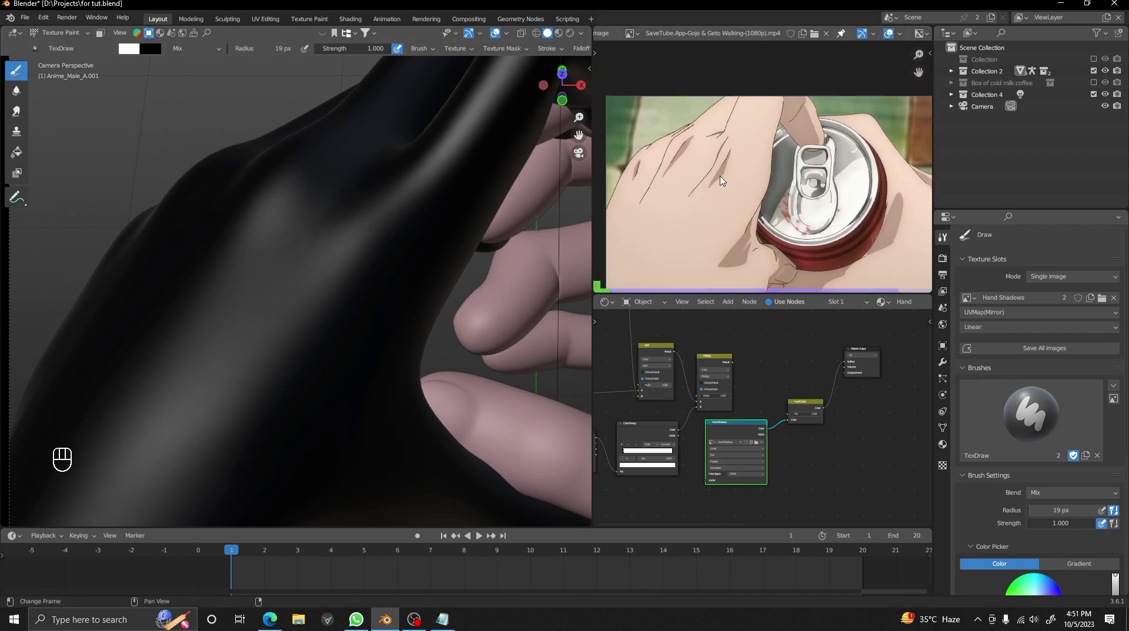
scroll(710, 184, "up", 2)
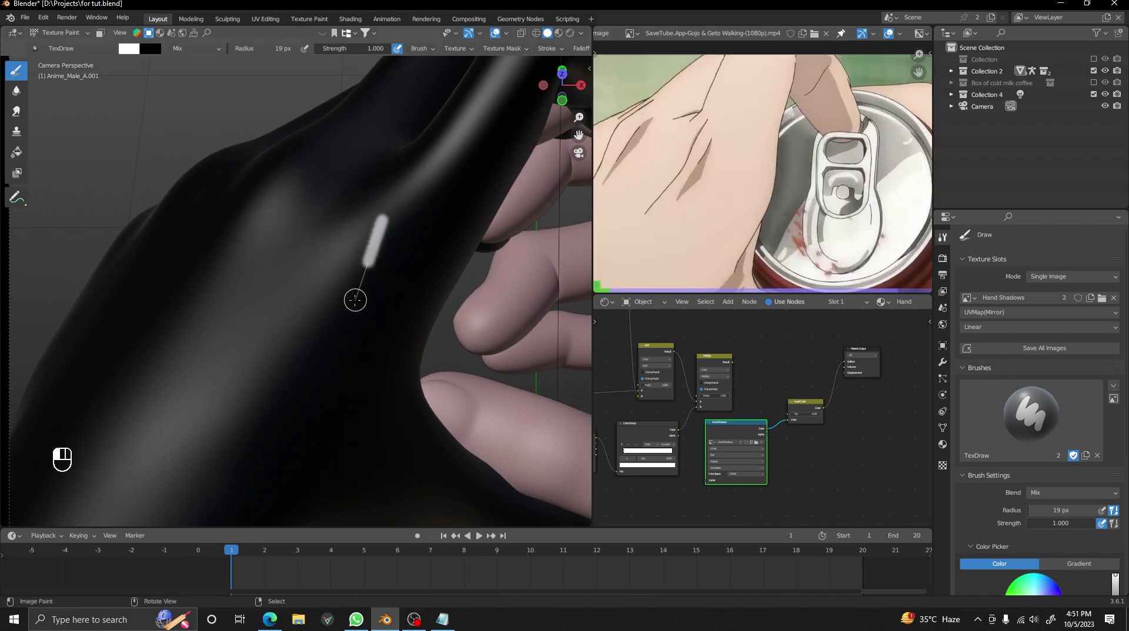
mouse_move(355, 300)
left_mouse_down()
mouse_move(308, 323)
mouse_move(302, 307)
mouse_move(398, 194)
left_mouse_up()
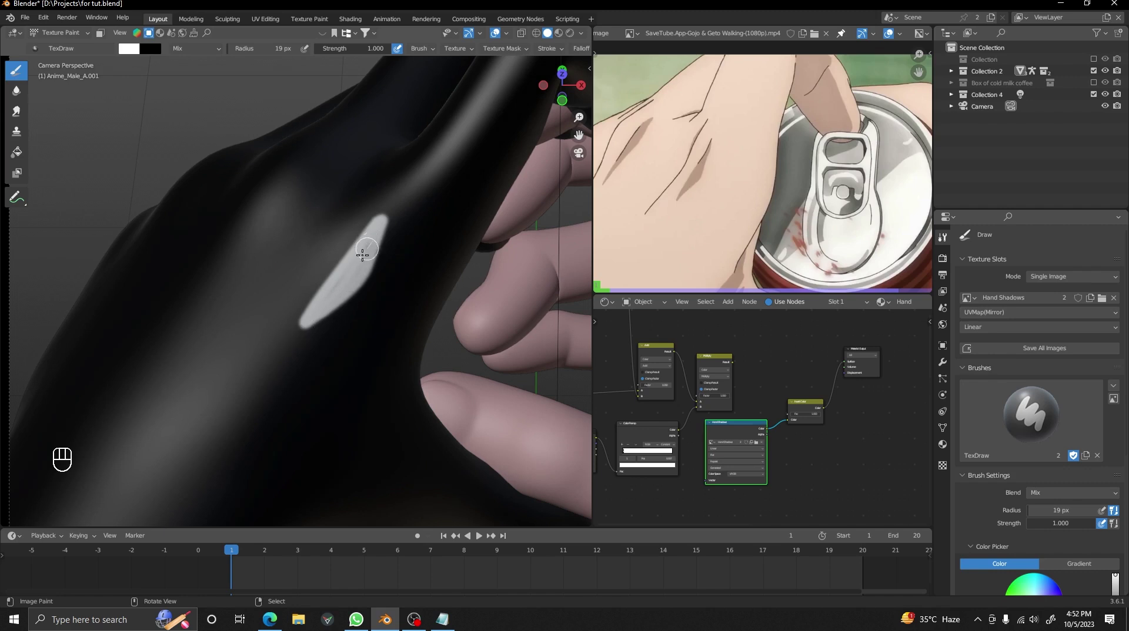
key("ctrl")
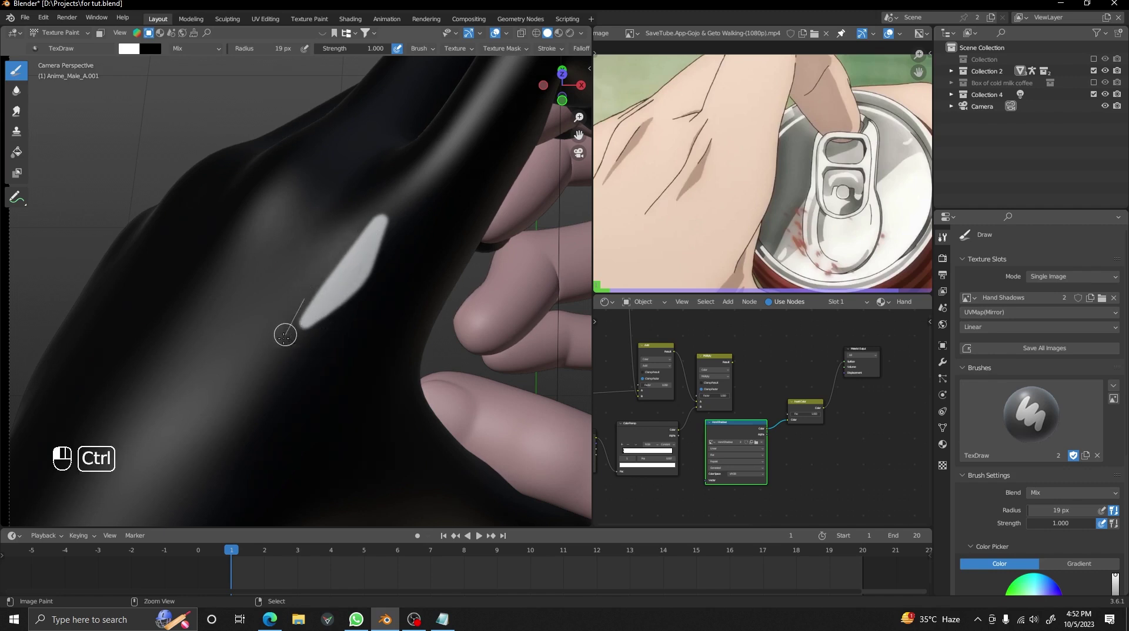
key("ctrl+z")
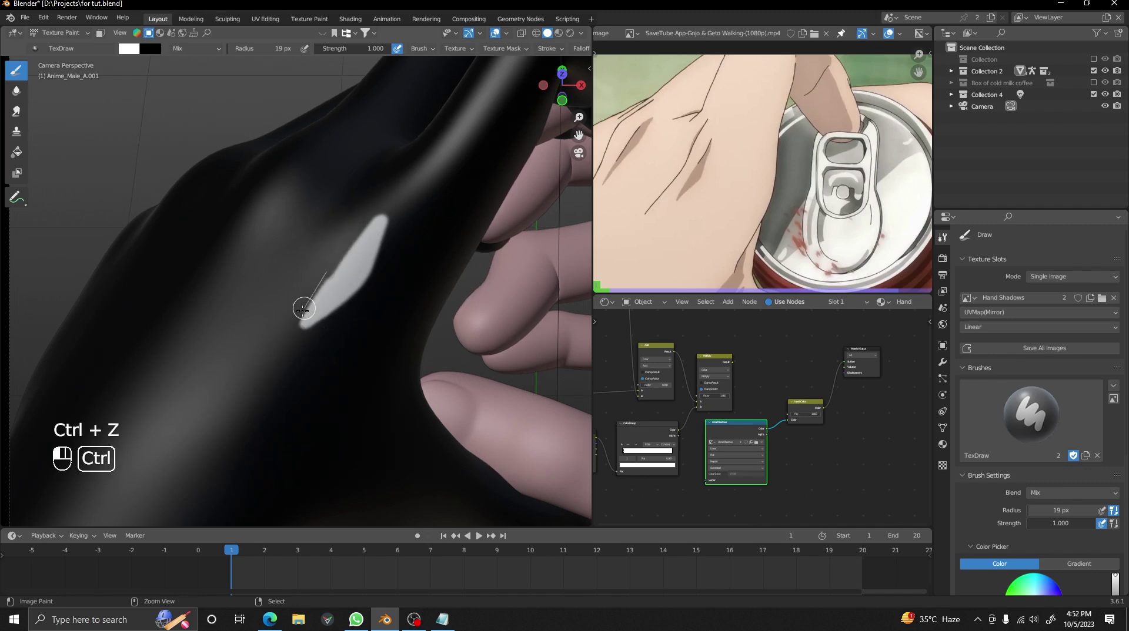
- Insert a Color Ramp node between the Invert Color node and the Material Output
middle_click_drag(852, 364, 750, 345)
key("shift+a")
type("col")
left_click(762, 389)
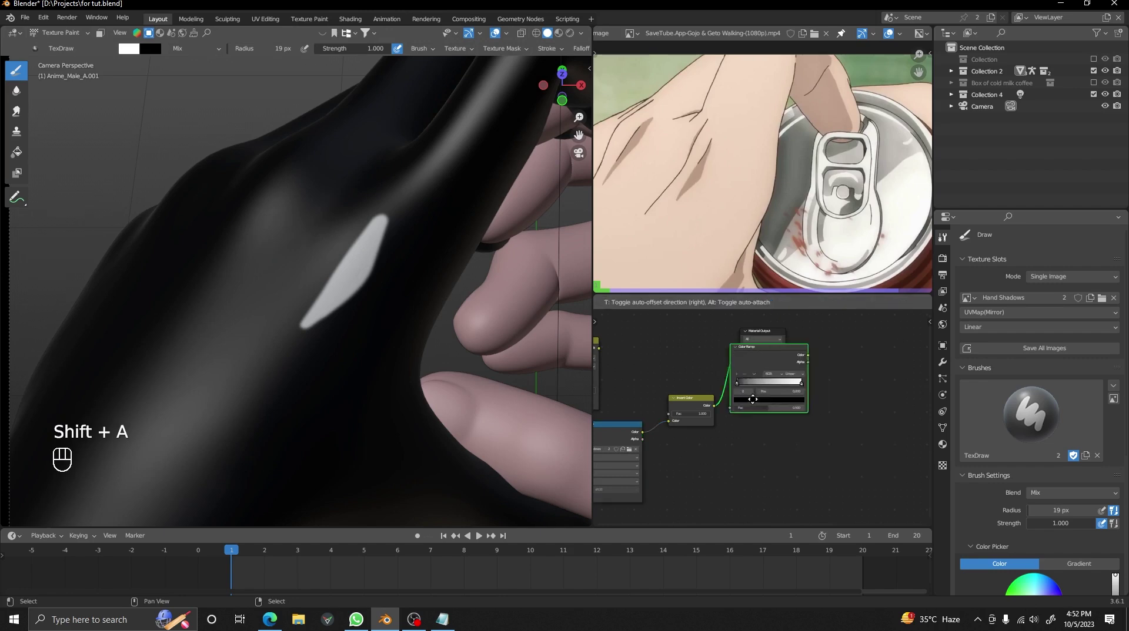
left_click(763, 404)
scroll(766, 415, "up", 2)
- Set the Color Ramp to Constant interpolation with its white stop at position 0.105, then preview the material and return to Solid shading
left_click(824, 362)
left_click(833, 416)
left_click_drag(832, 377, 748, 384)
key("z")
left_click(355, 287)
scroll(350, 298, "down", 3)
key("z")
left_click(406, 298)
left_click_drag(377, 298, 357, 275, "alt+shift")
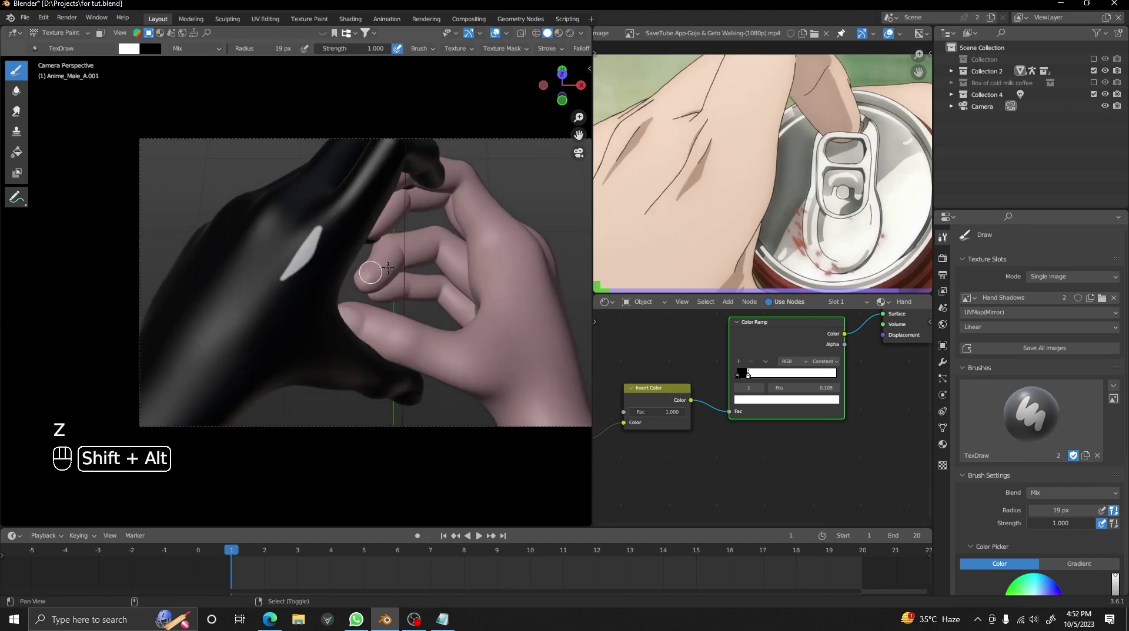
- Outline a large notched shadow shape in white at the thumb base of the tab-pulling hand, following the reference
left_click_drag(705, 223, 709, 105, "alt")
scroll(307, 321, "up", 2)
scroll(307, 321, "up", 2)
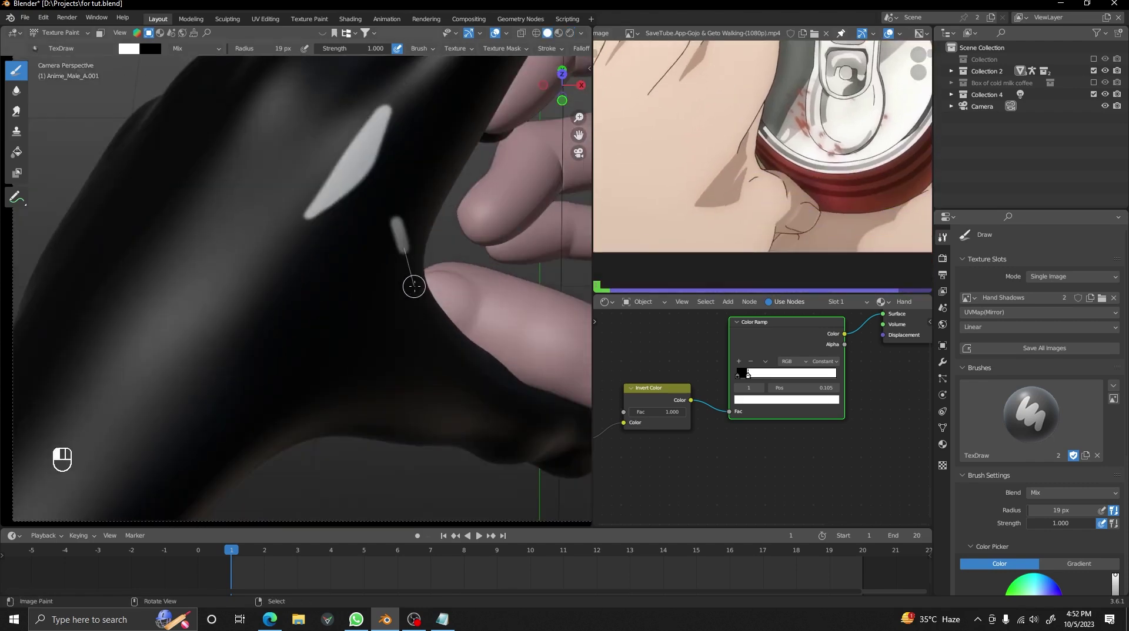
mouse_move(403, 311)
left_mouse_down()
mouse_move(341, 376)
mouse_move(282, 395)
mouse_move(252, 371)
mouse_move(415, 183)
left_mouse_up()
mouse_move(391, 231)
left_mouse_down()
mouse_move(285, 395)
mouse_move(287, 411)
left_mouse_up()
mouse_move(345, 348)
left_mouse_down("alt+shift")
mouse_move(345, 315)
mouse_move(391, 259)
left_mouse_up("alt+shift")
key("ctrl+z")
- Set the stroke method to Dots without Stabilize Stroke and the radius to 39 px, then fill the outlined thumb-base shadow with white
key("e")
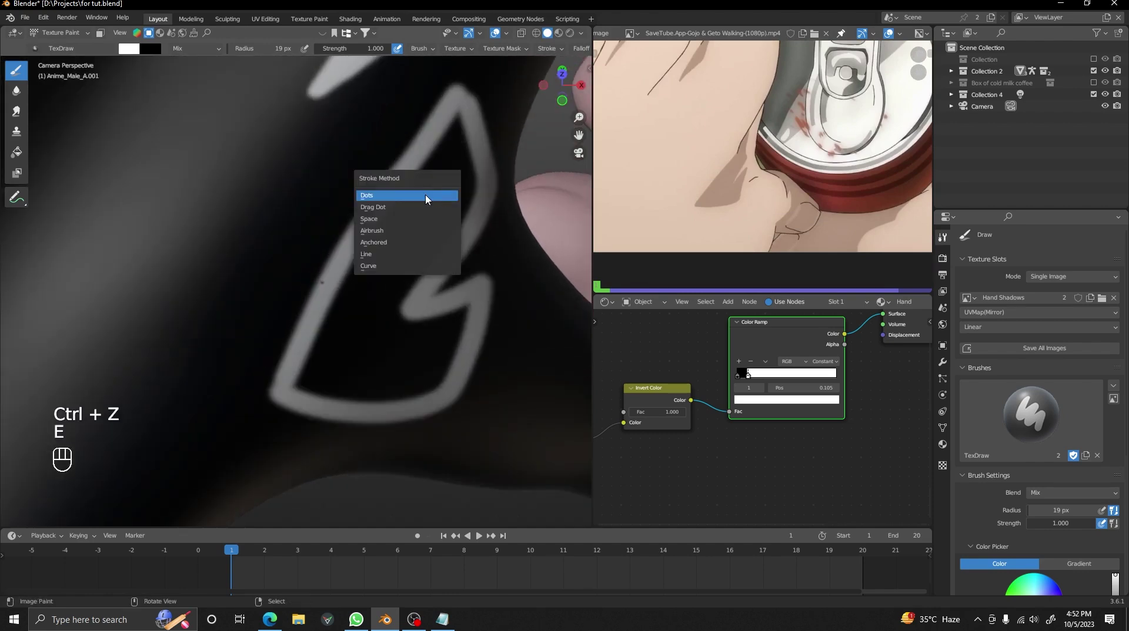
left_click(394, 198)
key("f")
left_click(418, 211)
left_click(546, 49)
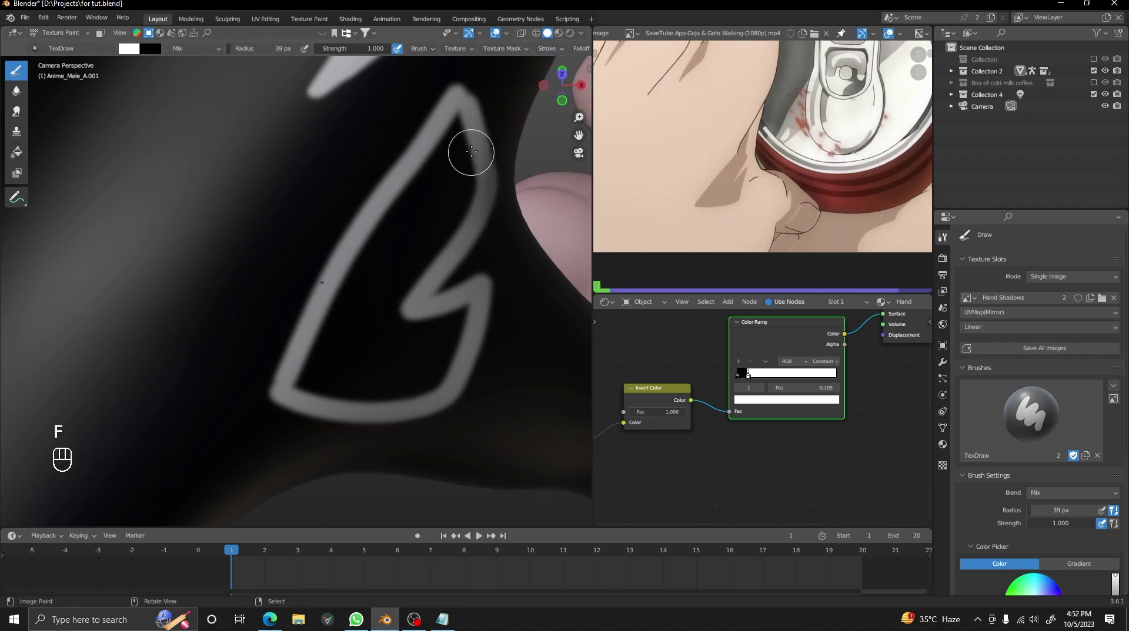
mouse_move(468, 151)
left_mouse_down()
mouse_move(451, 151)
mouse_move(453, 118)
mouse_move(353, 339)
mouse_move(429, 196)
mouse_move(365, 252)
mouse_move(315, 358)
mouse_move(427, 372)
mouse_move(345, 342)
mouse_move(335, 375)
mouse_move(460, 317)
mouse_move(365, 396)
left_mouse_up()
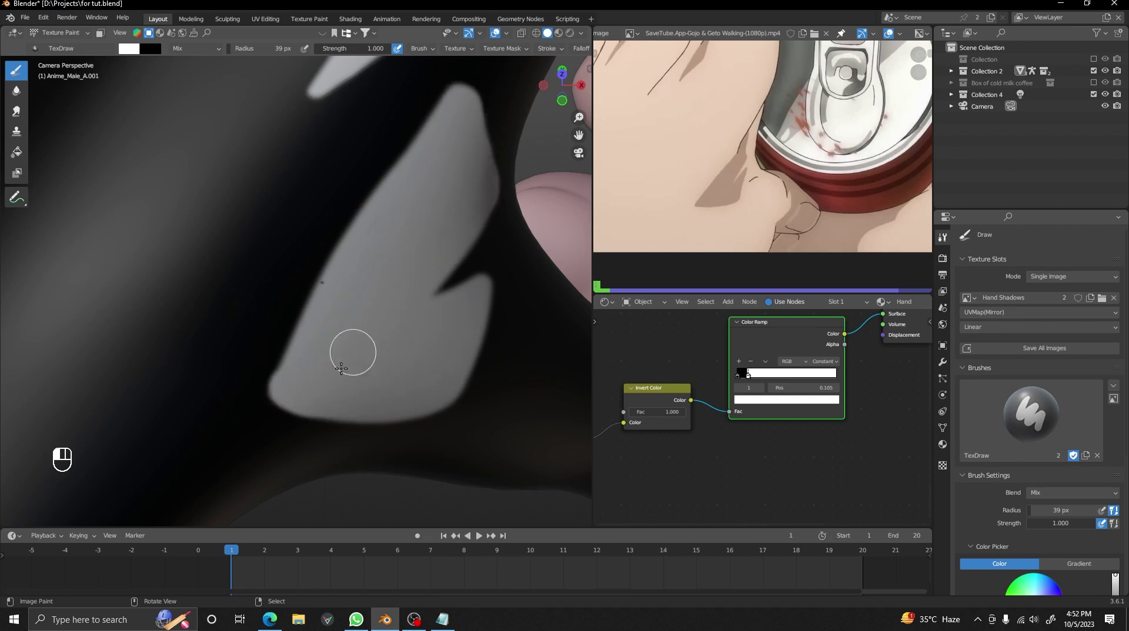
- Outline a long narrow shadow on the back of the hand with Stabilize Stroke on and a 12 px radius, undoing the faulty stroke
scroll(353, 256, "down", 6)
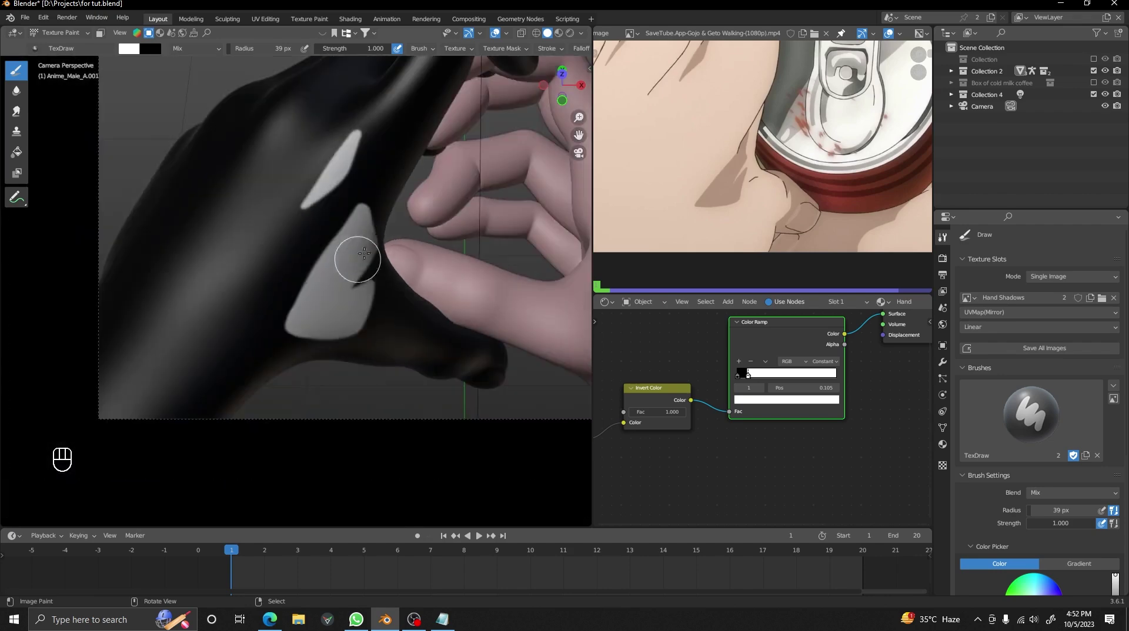
mouse_move(397, 195)
middle_mouse_down("shift")
mouse_move(403, 272)
mouse_move(398, 244)
middle_mouse_up("shift")
left_click(545, 49)
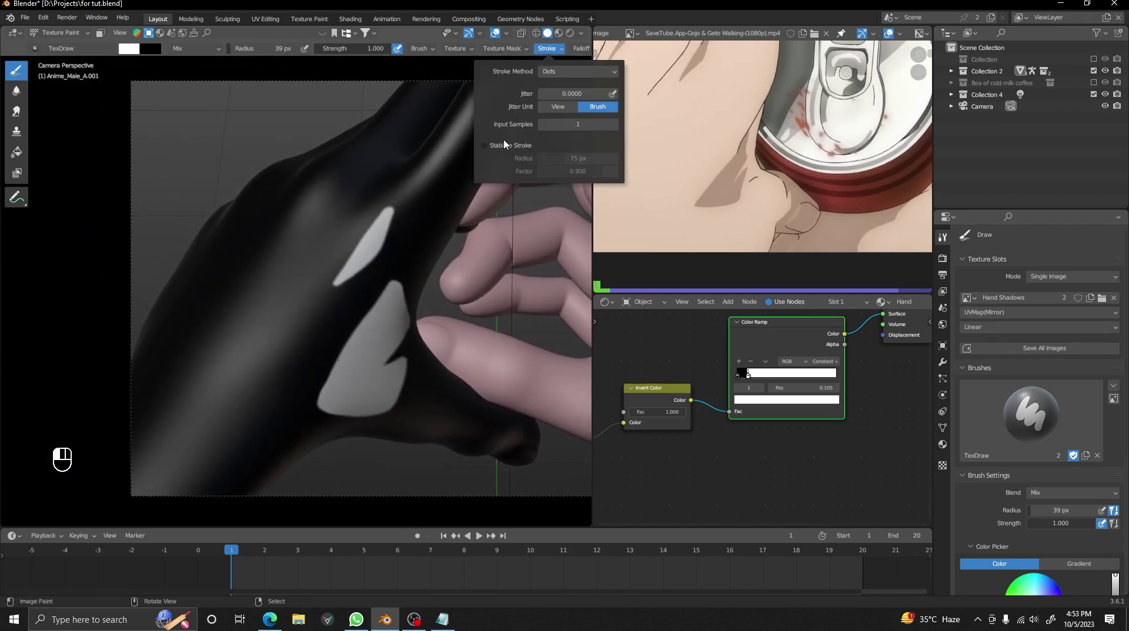
key("f")
left_click(298, 211)
left_click_drag(688, 135, 762, 230, "alt")
scroll(322, 175, "up", 1)
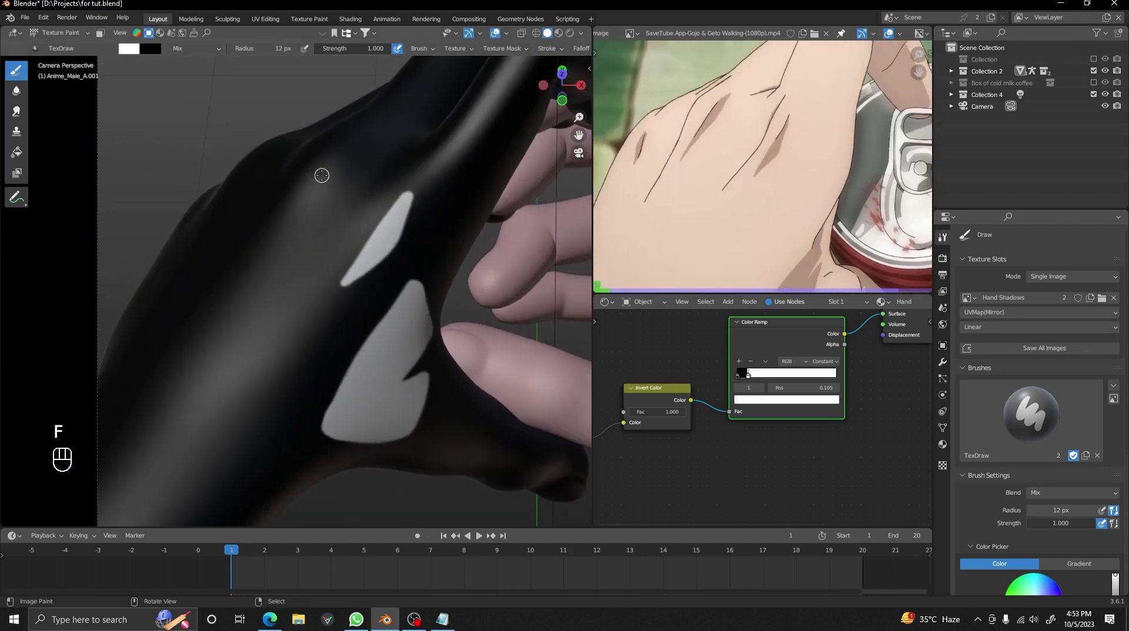
scroll(321, 175, "up", 2)
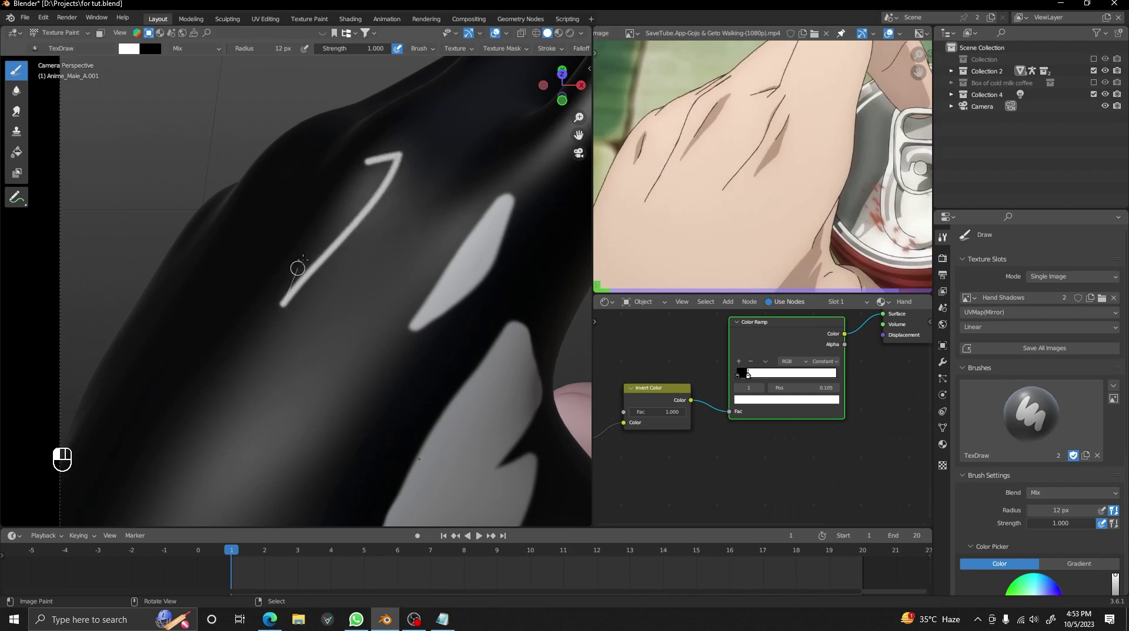
scroll(400, 129, "up", 2)
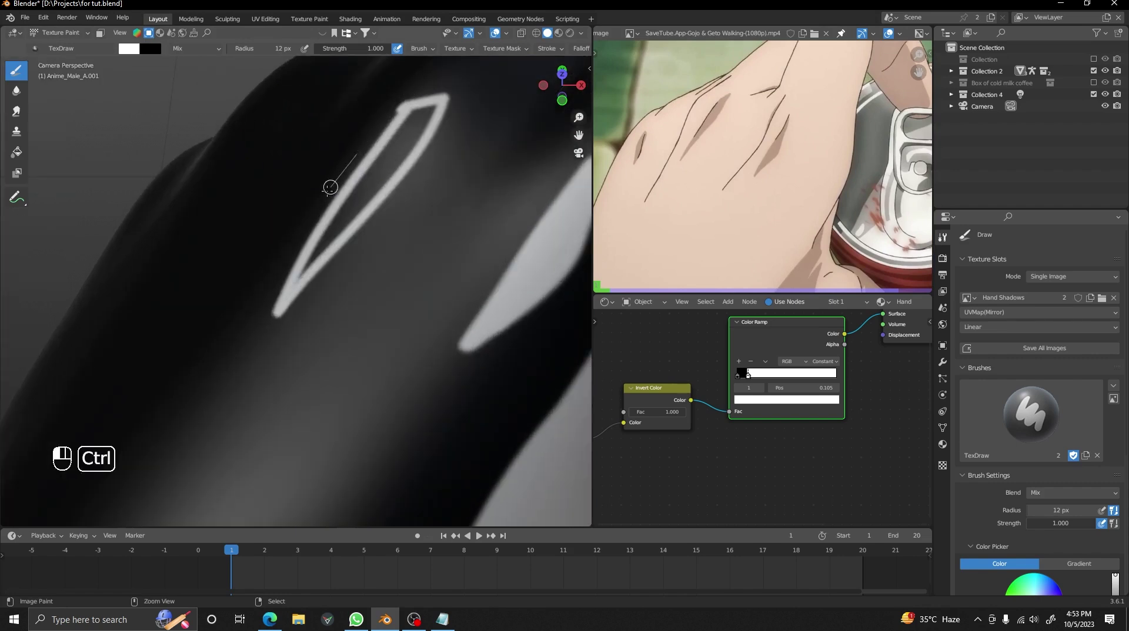
key("ctrl+z")
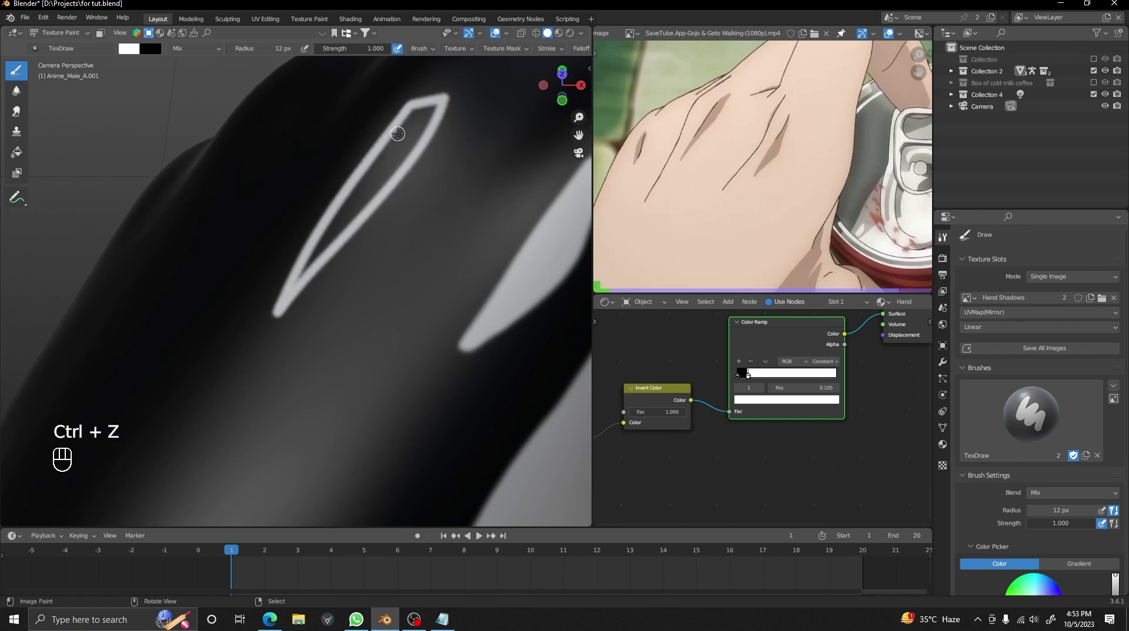
- Turn off Stabilize Stroke, set the brush radius to 19 px and fill the narrow shadow outline with white
left_click(535, 50)
left_click(496, 151)
left_click_drag(417, 116, 327, 240)
left_click_drag(326, 239, 312, 288, "alt+shift")
scroll(382, 235, "up", 3)
key("f")
left_click(372, 208)
mouse_move(372, 208)
left_mouse_down()
mouse_move(412, 127)
mouse_move(403, 171)
mouse_move(390, 161)
left_mouse_up()
left_click_drag(374, 211, 265, 348)
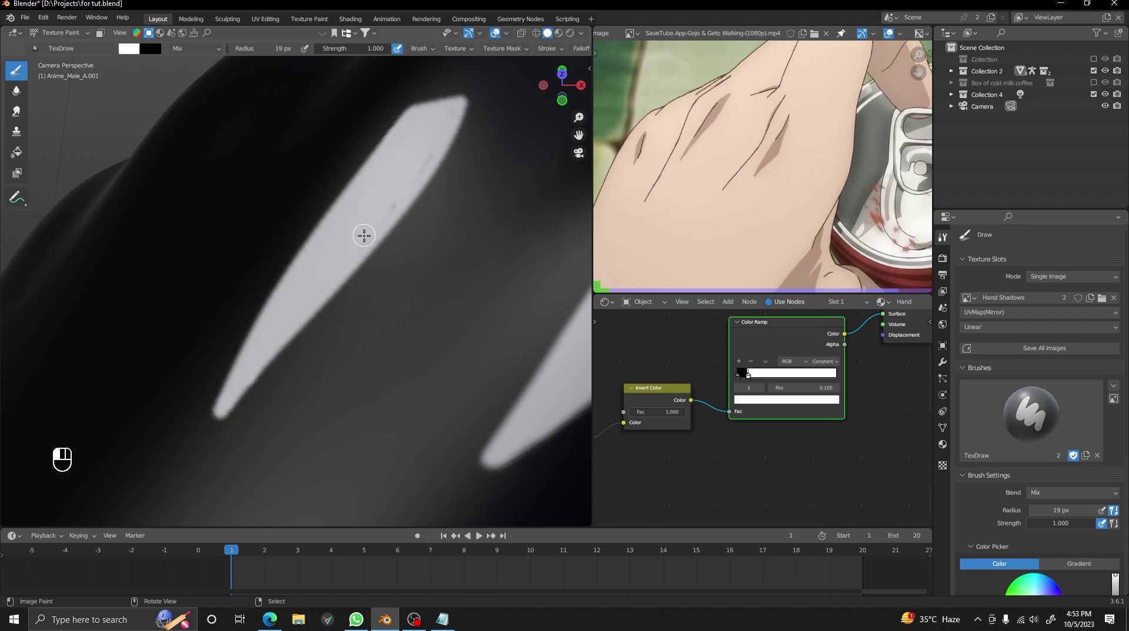
- Turn on Stabilize Stroke and paint a small white shadow patch beside the outermost knuckle
scroll(379, 179, "down", 5)
left_click_drag(388, 169, 446, 161, "alt+shift")
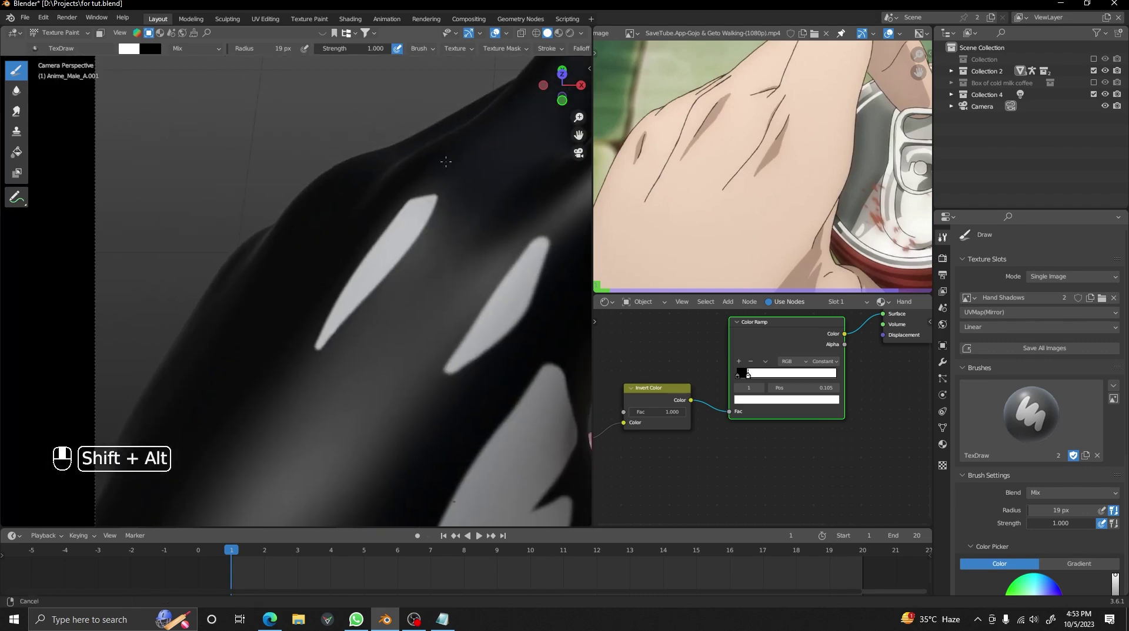
scroll(446, 161, "down", 3)
left_click(542, 48)
left_click(496, 147)
scroll(376, 232, "up", 4)
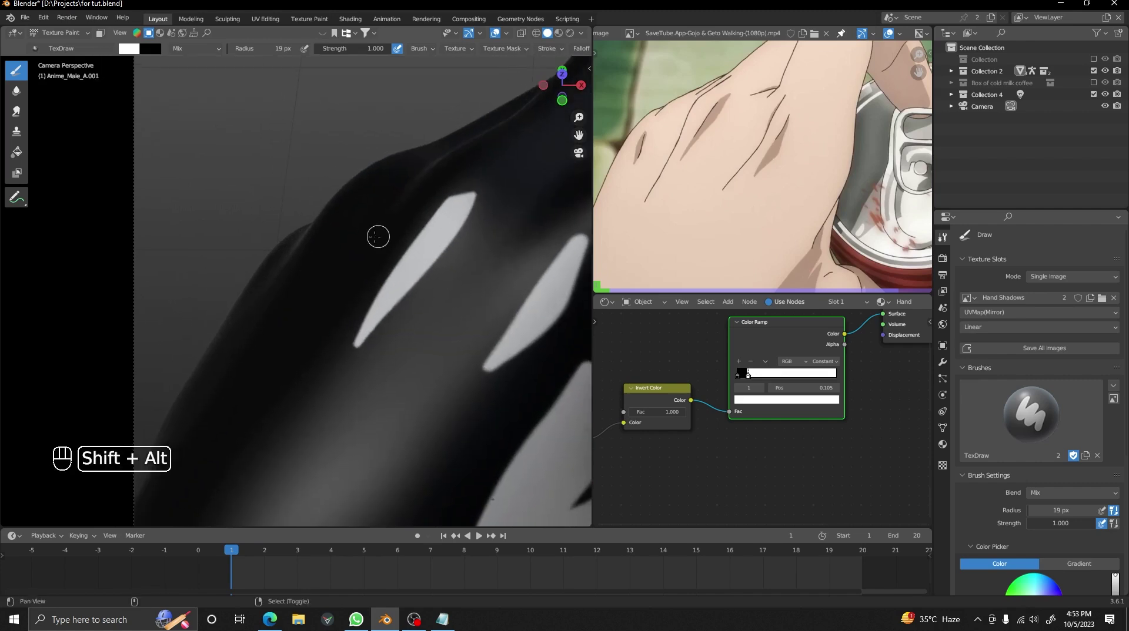
left_click_drag(334, 219, 300, 298)
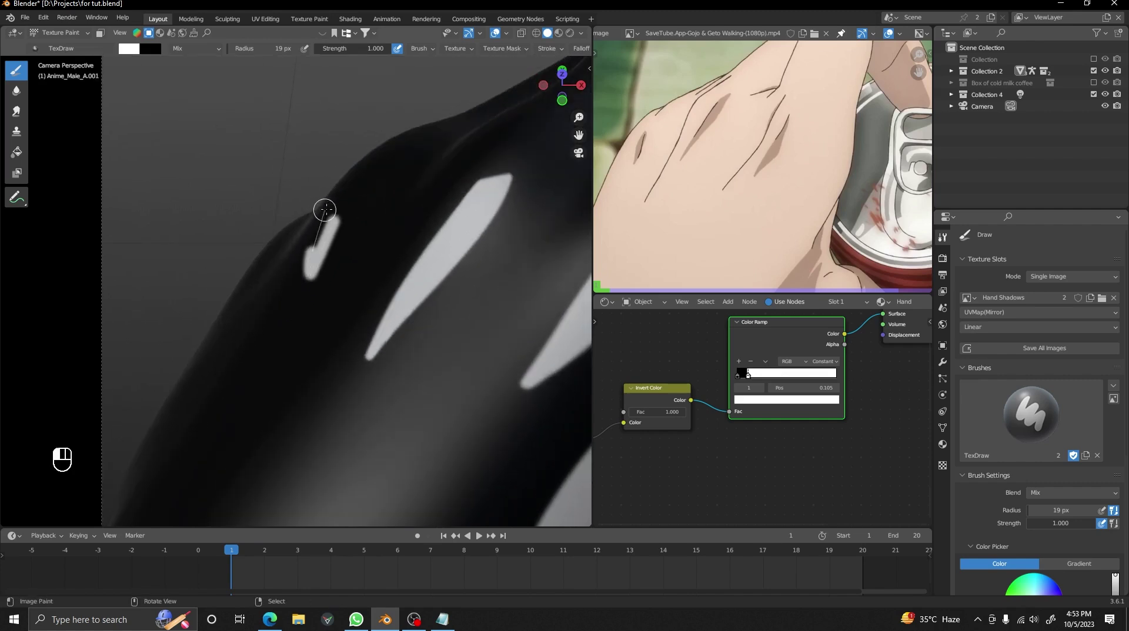
- Compare the painted shadows with the reference and add a small white mark on the upper hand near the fingers
scroll(380, 206, "down", 5)
scroll(385, 211, "down", 3)
left_click_drag(442, 268, 361, 242, "alt+shift")
scroll(335, 249, "up", 1)
scroll(361, 241, "up", 1)
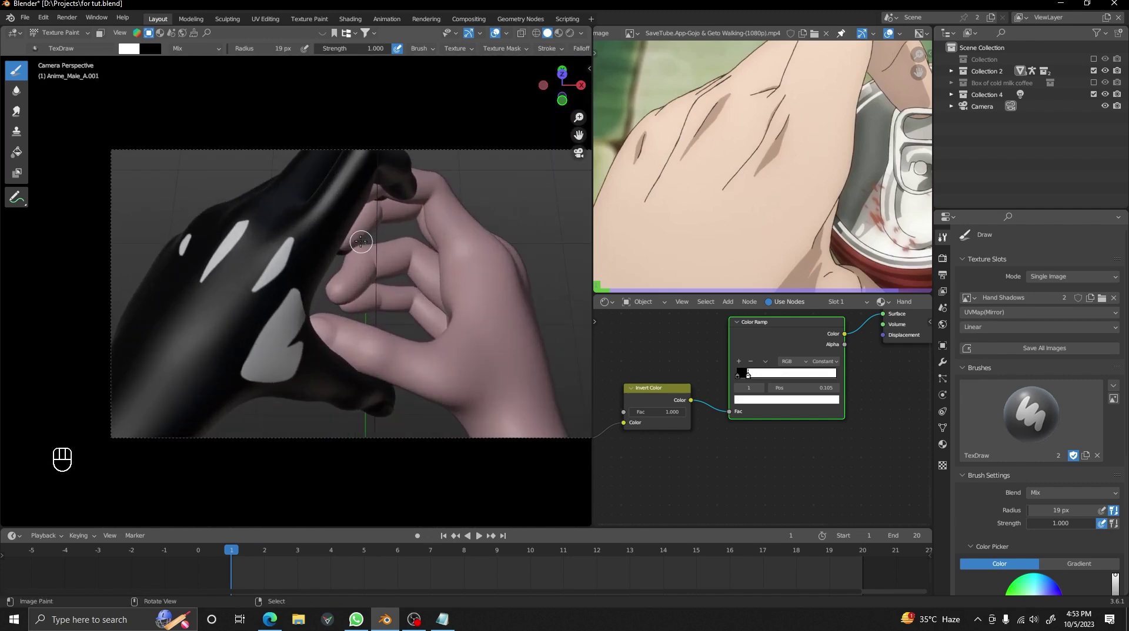
scroll(759, 230, "down", 3)
scroll(759, 229, "up", 1)
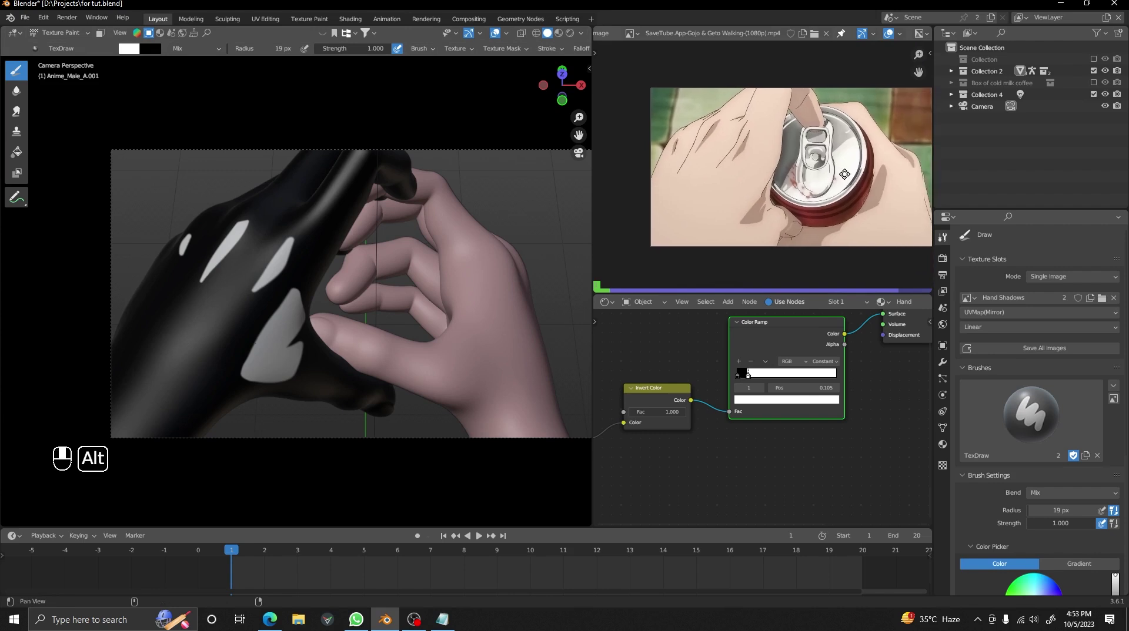
middle_click_drag(744, 150, 741, 174)
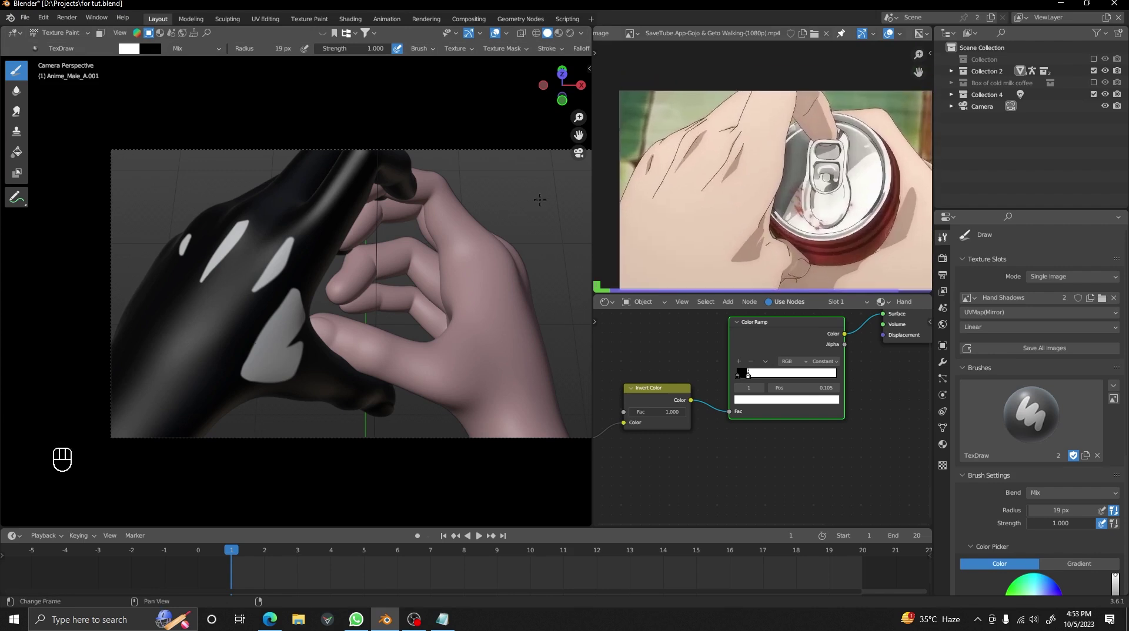
scroll(352, 251, "up", 4)
mouse_move(335, 245)
left_mouse_down()
mouse_move(390, 206)
mouse_move(386, 184)
left_mouse_up()
scroll(393, 189, "down", 5)
- Switch the hand to Object Mode and show it in Rendered shading with the overlays hidden
key("ctrl+Tab")
scroll(396, 264, "down", 4)
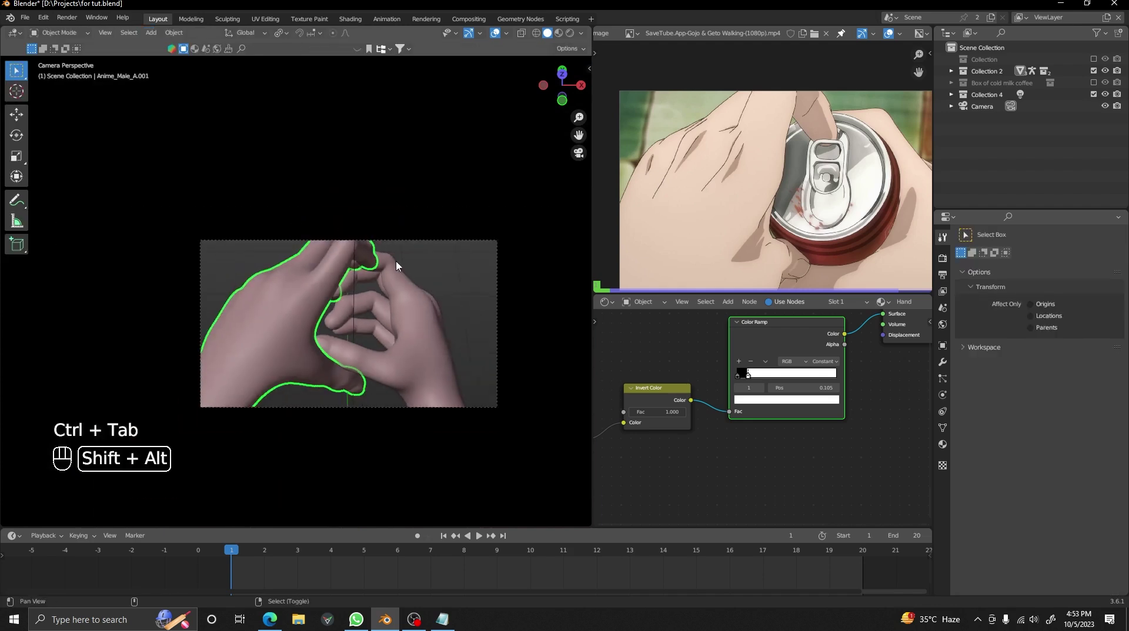
left_click_drag(395, 264, 362, 255, "alt+shift")
scroll(361, 255, "up", 2)
key("z")
key("shift+alt+z")
scroll(673, 361, "down", 3)
- Reconnect the Multiply node to the Material Output and move the Hand Shadows, Invert Color and Color Ramp nodes beneath that link
left_click_drag(673, 360, 723, 338, "alt")
scroll(683, 358, "down", 4)
left_click(679, 360, "ctrl+shift")
left_click_drag(791, 381, 753, 393, "alt")
scroll(753, 392, "up", 2)
left_click_drag(737, 452, 796, 383)
key("g")
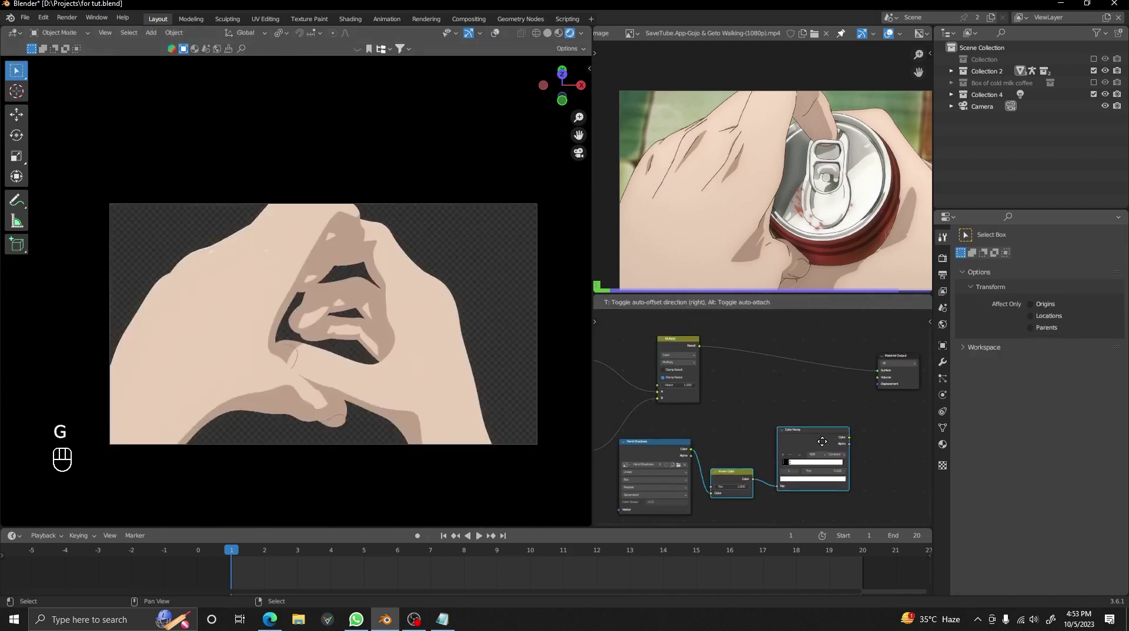
left_click(782, 437)
- Duplicate the Multiply node onto the output link, set the copy to Mix and plug the shadow Color Ramp into its Factor
scroll(771, 436, "up", 3)
left_click(660, 333)
key("shift+d")
left_click(817, 318)
left_click(813, 338)
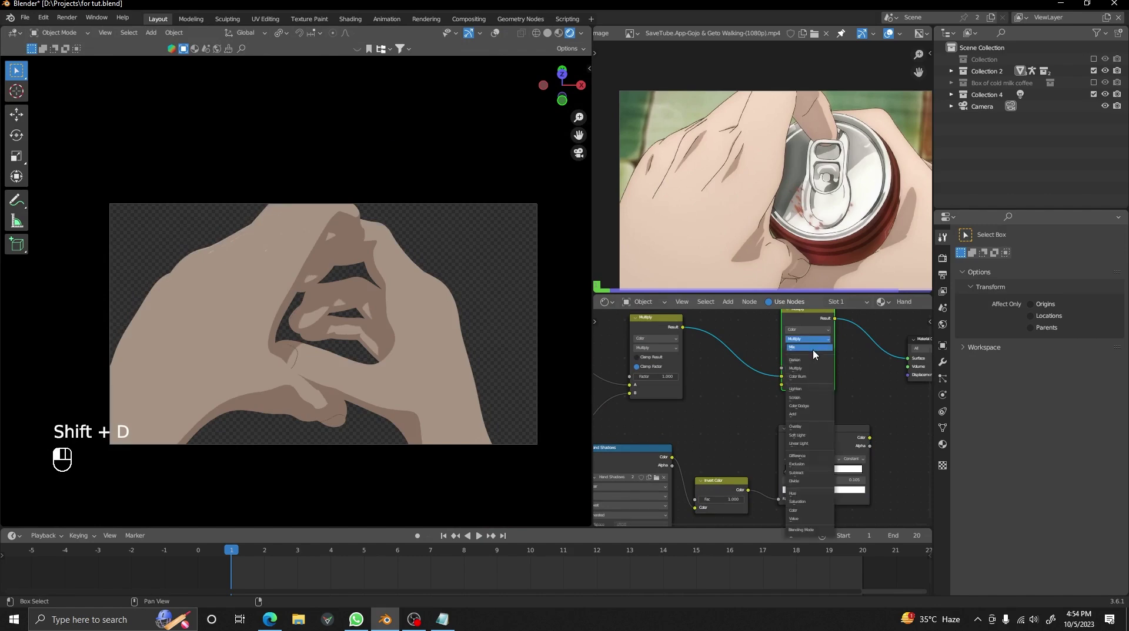
left_click(812, 350)
left_click_drag(869, 437, 863, 432)
left_click_drag(793, 370, 781, 368)
- Move the Multiply result to the Mix node's B input and sample its A colour from the reference hand's shadow
left_click_drag(782, 369, 732, 374, "alt")
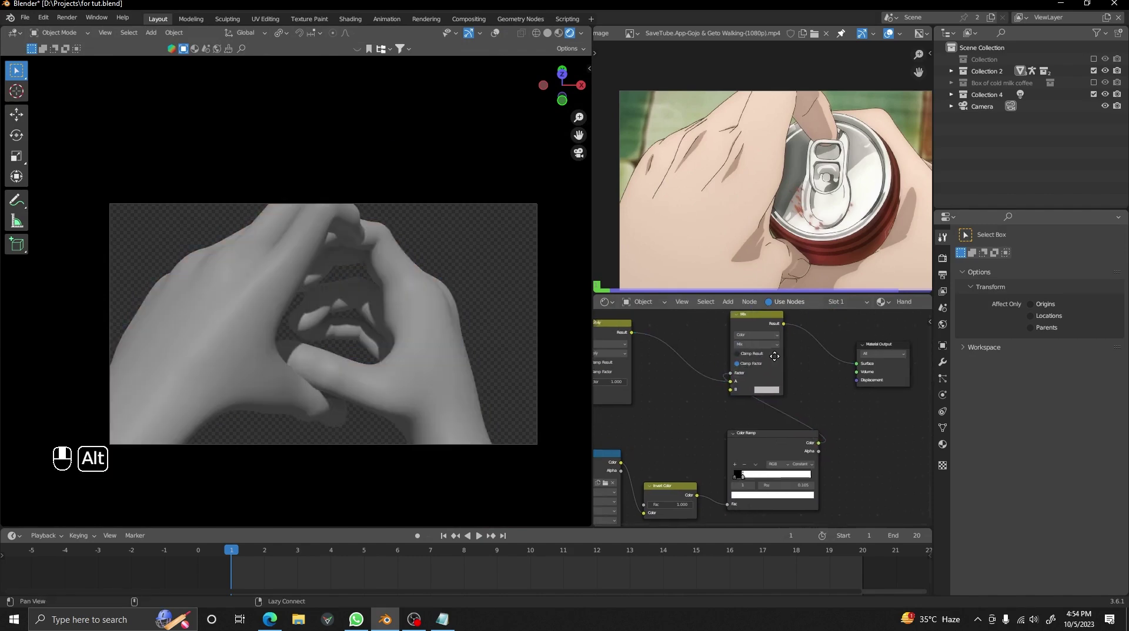
left_click_drag(705, 318, 741, 356)
key("g")
left_click(841, 370)
scroll(762, 371, "up", 1)
scroll(761, 371, "up", 1)
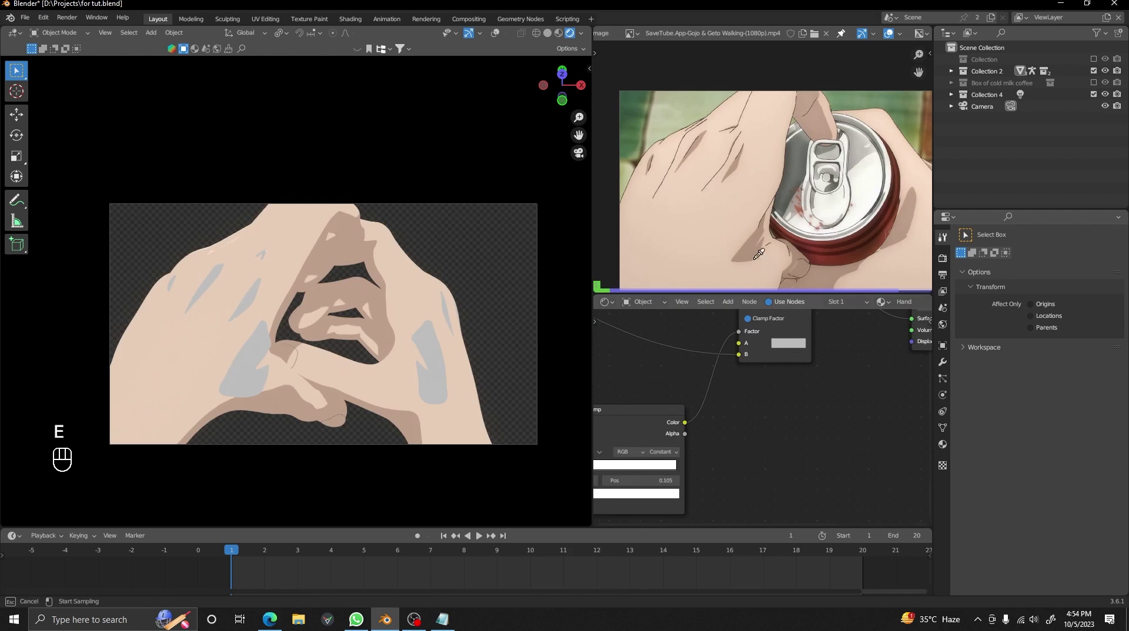
left_click(758, 253)
scroll(378, 240, "down", 1)
scroll(378, 241, "up", 3)
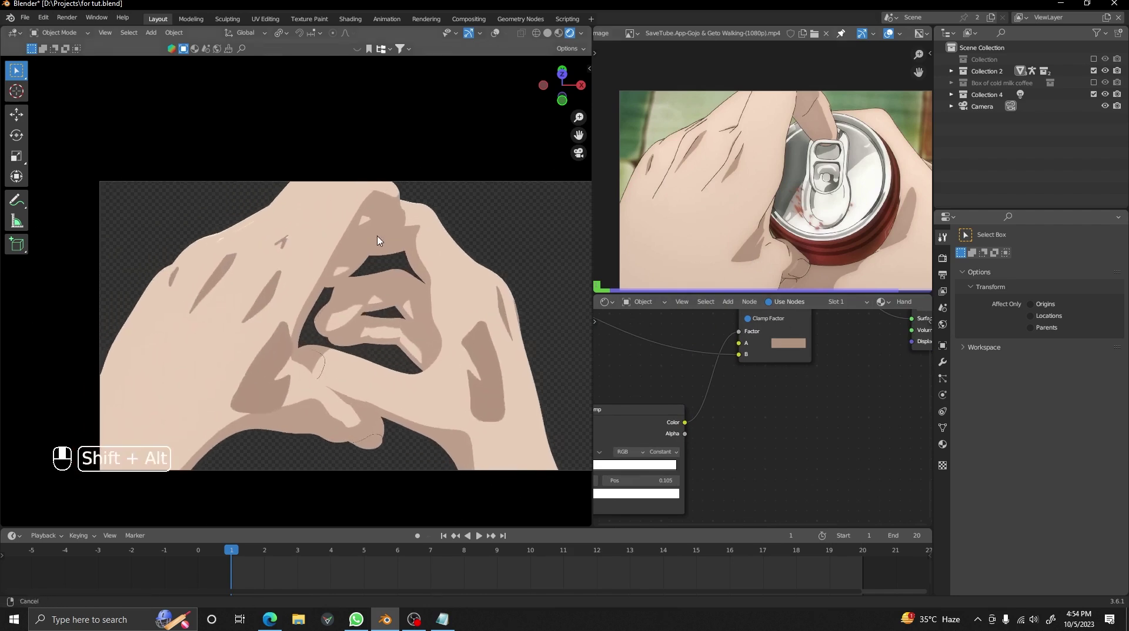
left_click_drag(378, 236, 383, 225, "alt+shift")
key("shift+alt+z")
key("shift+alt+z")
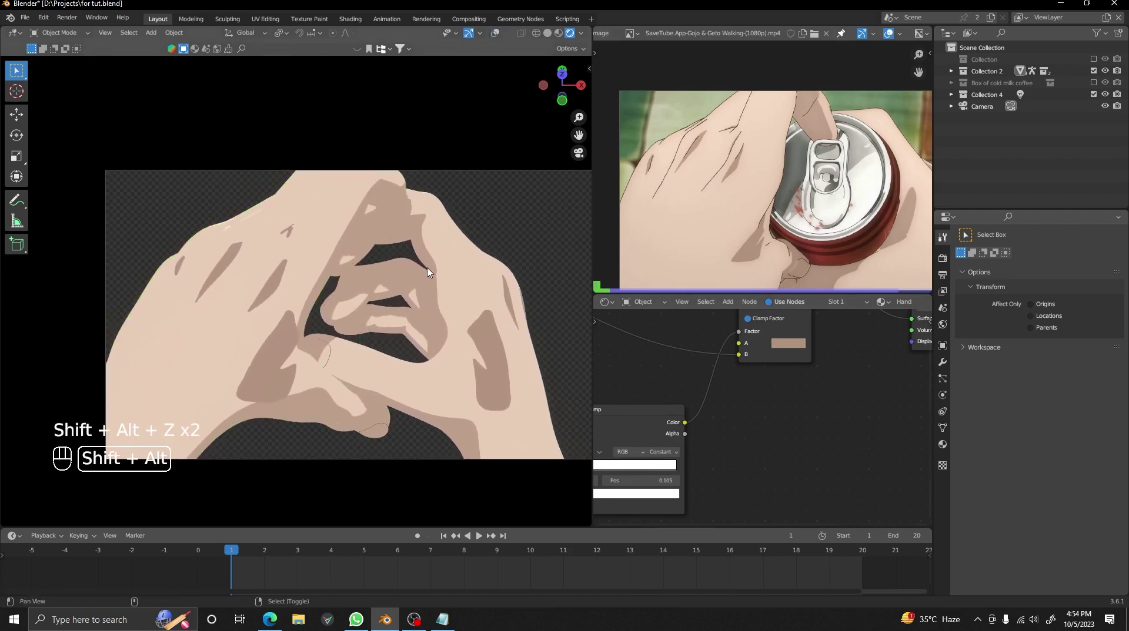
- Set the first stop of the Color Ramp after Shader to RGB to the shadow colour sampled from the reference hand
left_click_drag(657, 428, 908, 418, "alt")
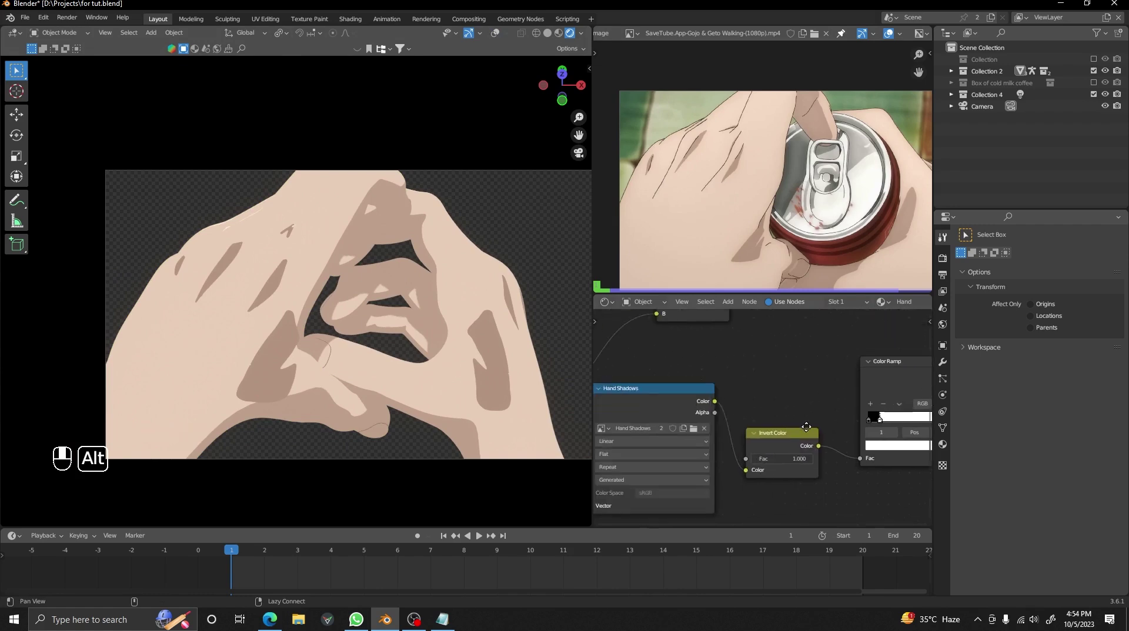
scroll(703, 341, "down", 4)
left_click_drag(703, 341, 734, 365, "alt")
middle_click_drag(734, 365, 860, 388)
scroll(746, 398, "up", 5)
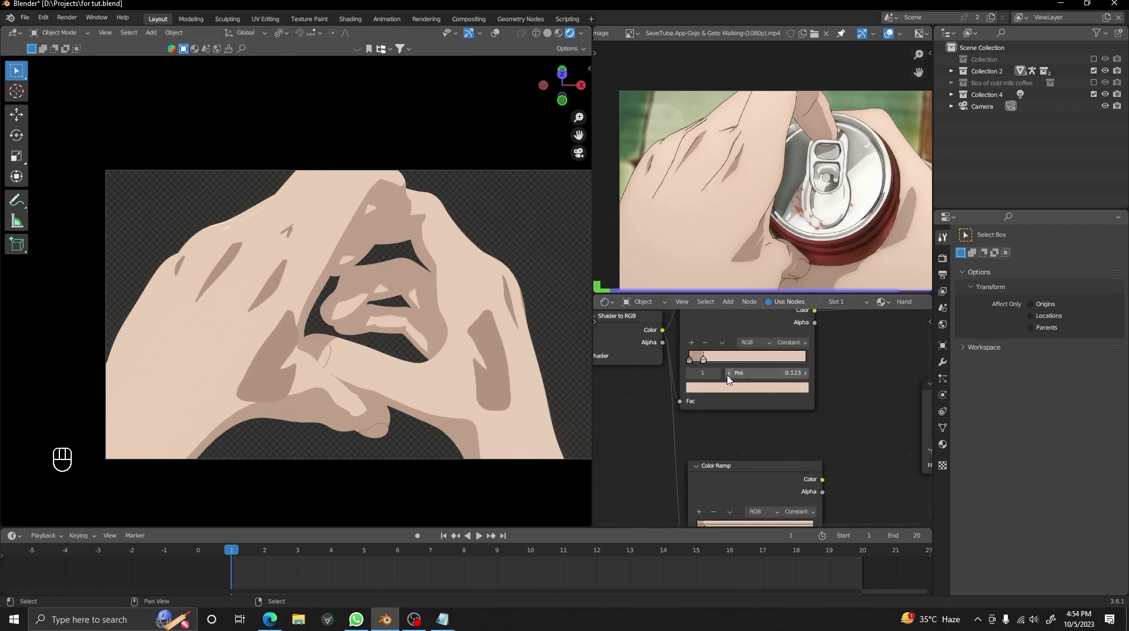
left_click(691, 373)
left_click(750, 249)
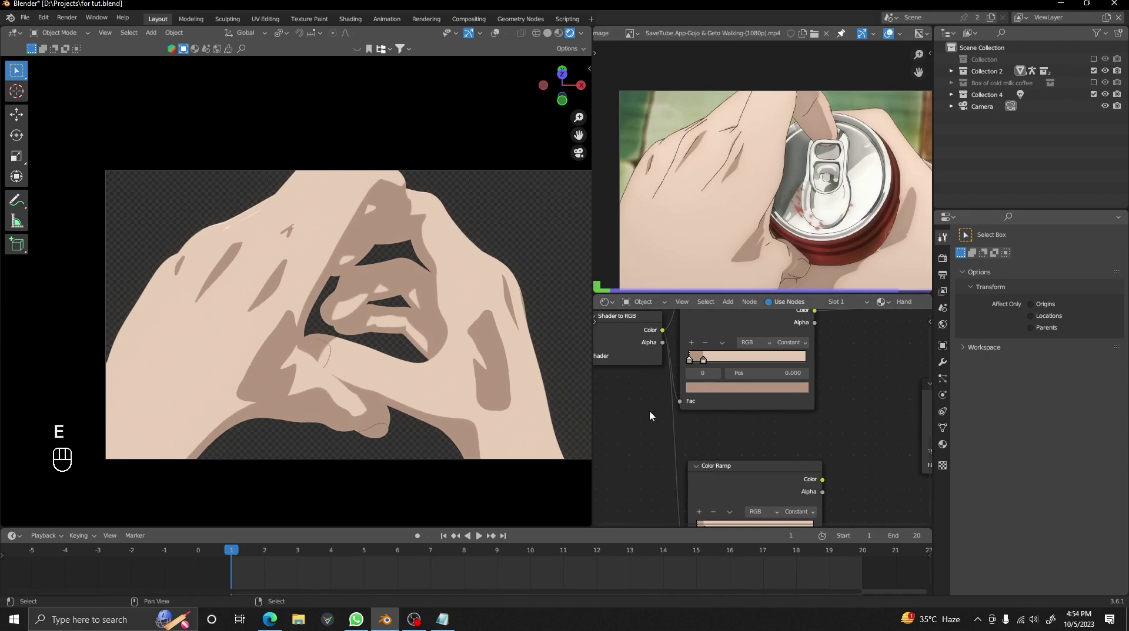
- Examine the toon shadows on both hands from several angles with the overlays hidden
scroll(767, 414, "down", 8)
left_click_drag(823, 382, 673, 415, "alt")
left_click_drag(881, 347, 628, 463, "alt")
scroll(364, 327, "down", 1)
key("shift+alt+z")
key("shift+alt+z")
left_click_drag(436, 290, 426, 292, "alt+shift")
mouse_move(426, 292)
left_mouse_down("alt")
mouse_move(426, 309)
mouse_move(280, 274)
mouse_move(234, 298)
mouse_move(436, 298)
left_mouse_up("alt")
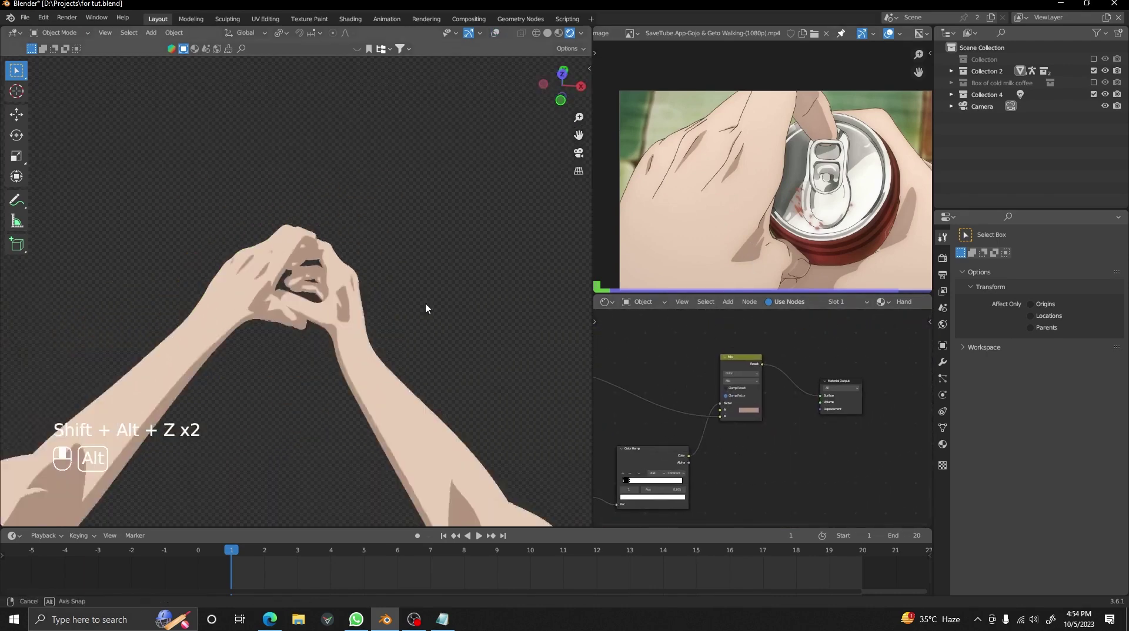
key("shift+alt+z")
key("shift+alt+z")
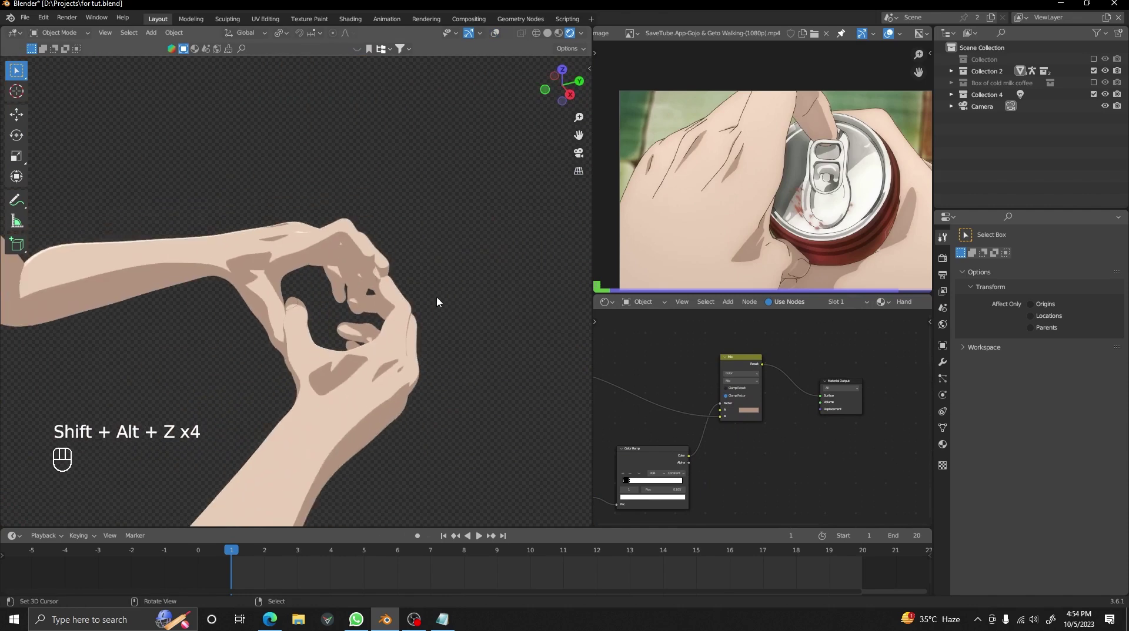
- Add an outline to the hand with Outline Helper
key("n")
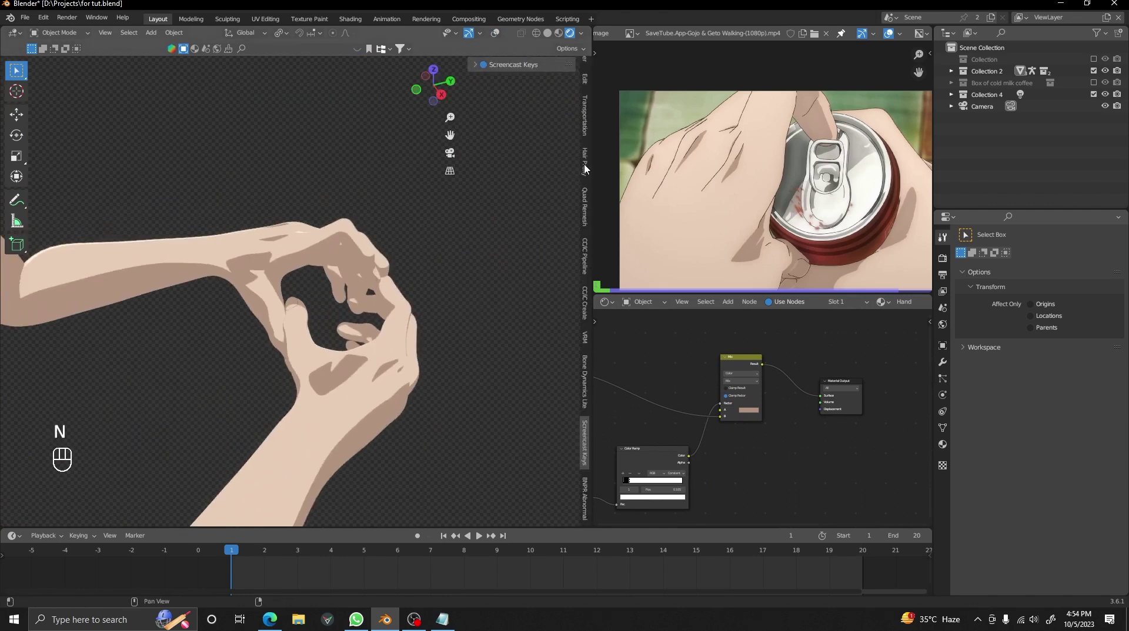
scroll(585, 195, "up", 3)
left_click(584, 131)
left_click_drag(322, 294, 182, 288, "alt")
key("shift+alt+z")
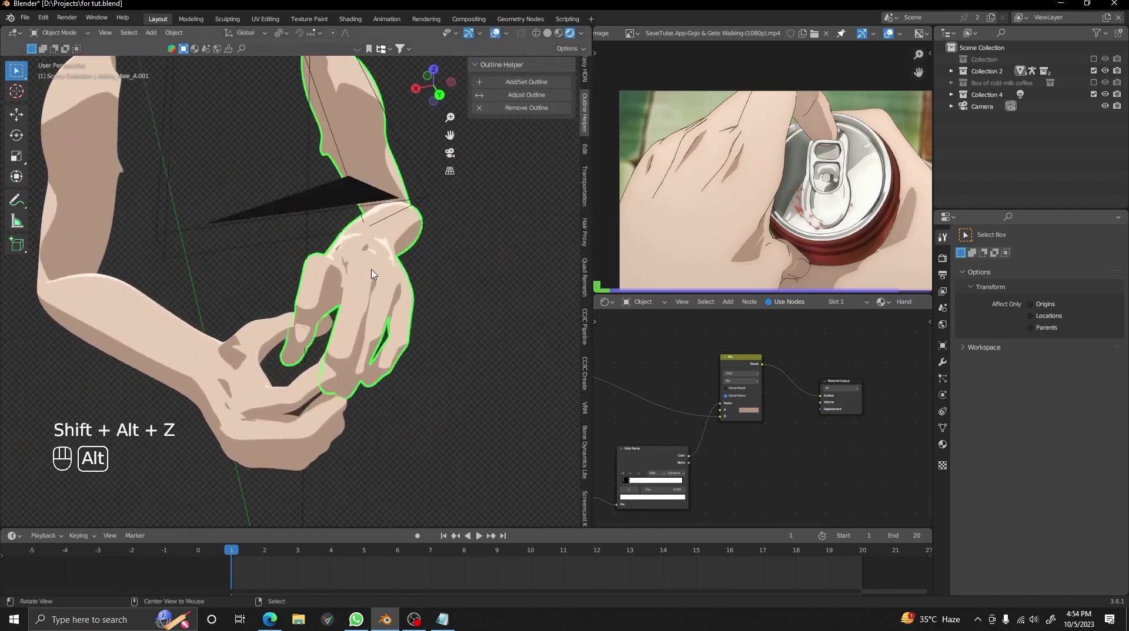
left_click_drag(371, 273, 282, 253, "alt")
left_click(524, 84)
- Enable viewport display for the OH_OUTLINE modifier on Anime_Male_A.001
scroll(353, 302, "up", 3)
key("shift+alt+z")
left_click(943, 362)
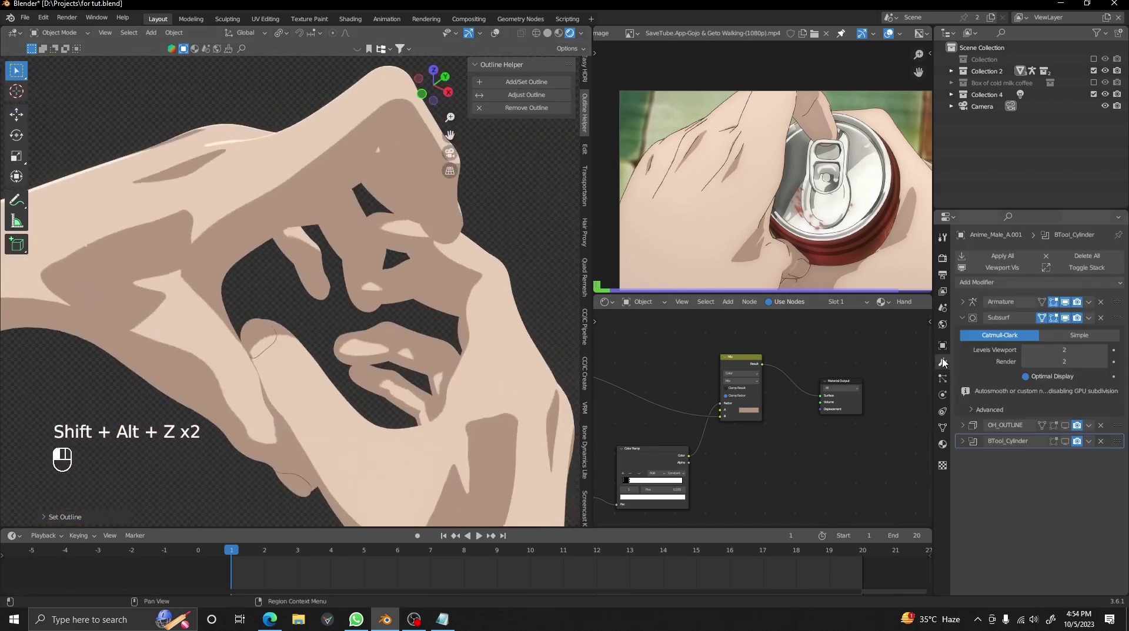
left_click(1065, 425)
- Return to the camera view and enable viewport display for the other hand's OH_OUTLINE modifier
left_click_drag(435, 294, 262, 289, "alt")
left_click_drag(423, 335, 352, 286, "alt+shift")
key("KP_0")
key("shift+alt+z")
right_click(462, 287)
key("shift+alt+z")
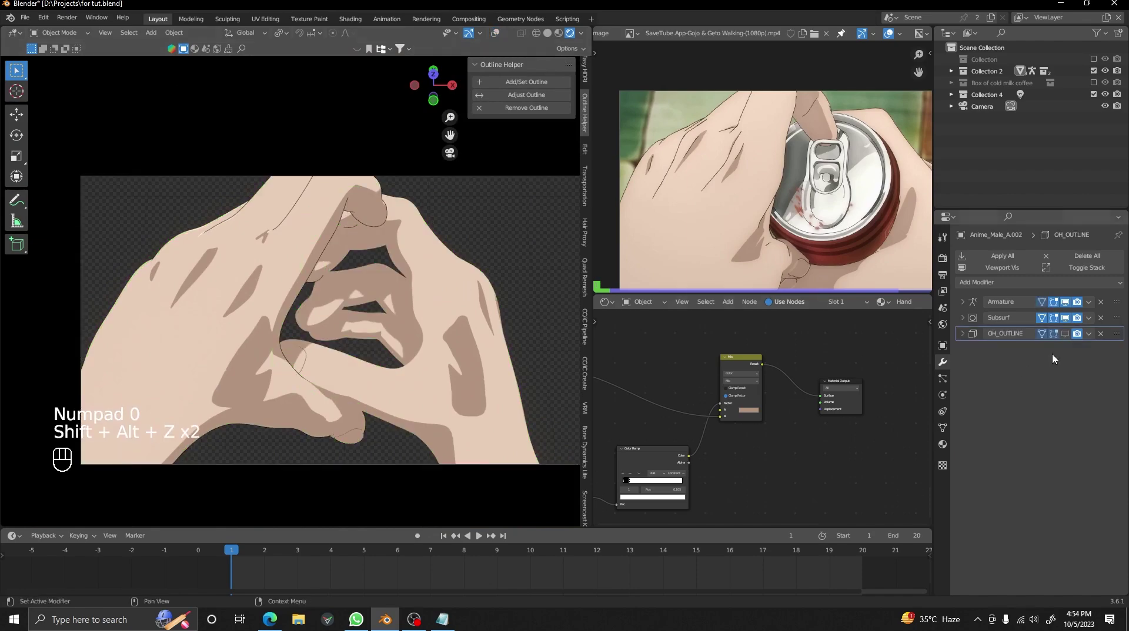
left_click(1064, 334)
key("shift+alt+z")
key("shift+alt+z")
left_click_drag(423, 305, 428, 308, "alt+shift")
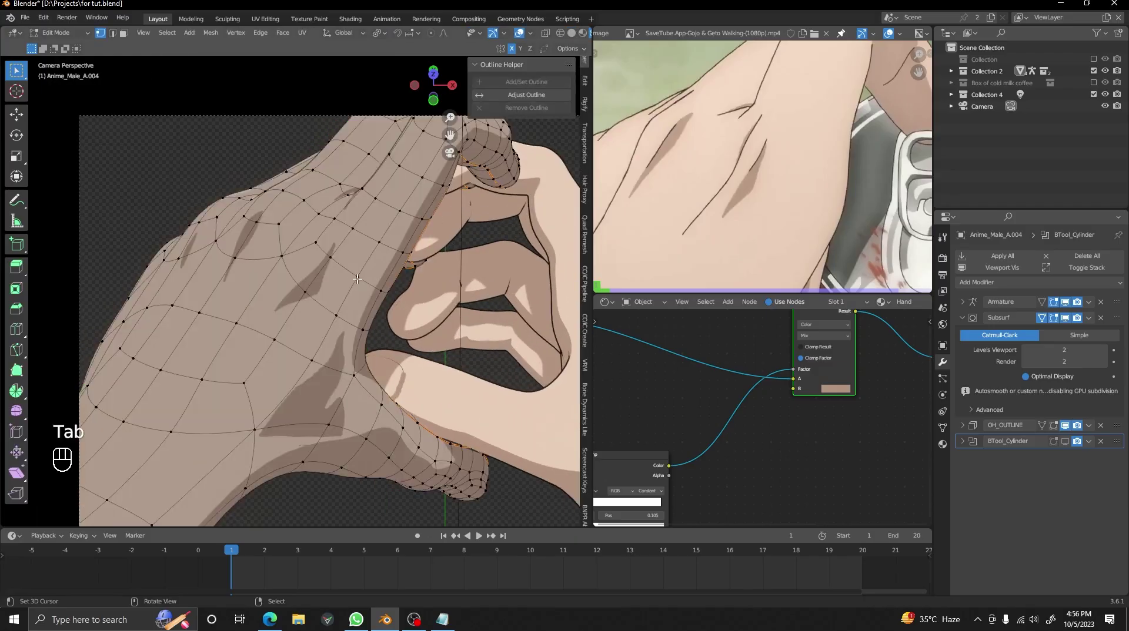
- Select the mesh edges running along the two larger knuckle shadows on the back of Anime_Male_A.004's hand
key("1")
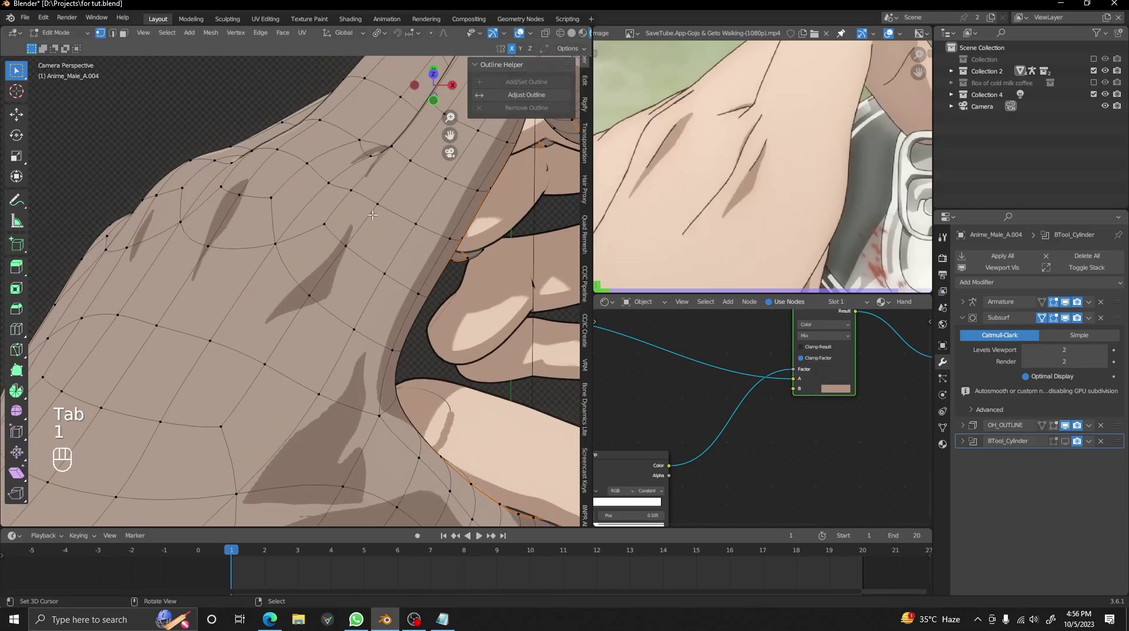
key("2")
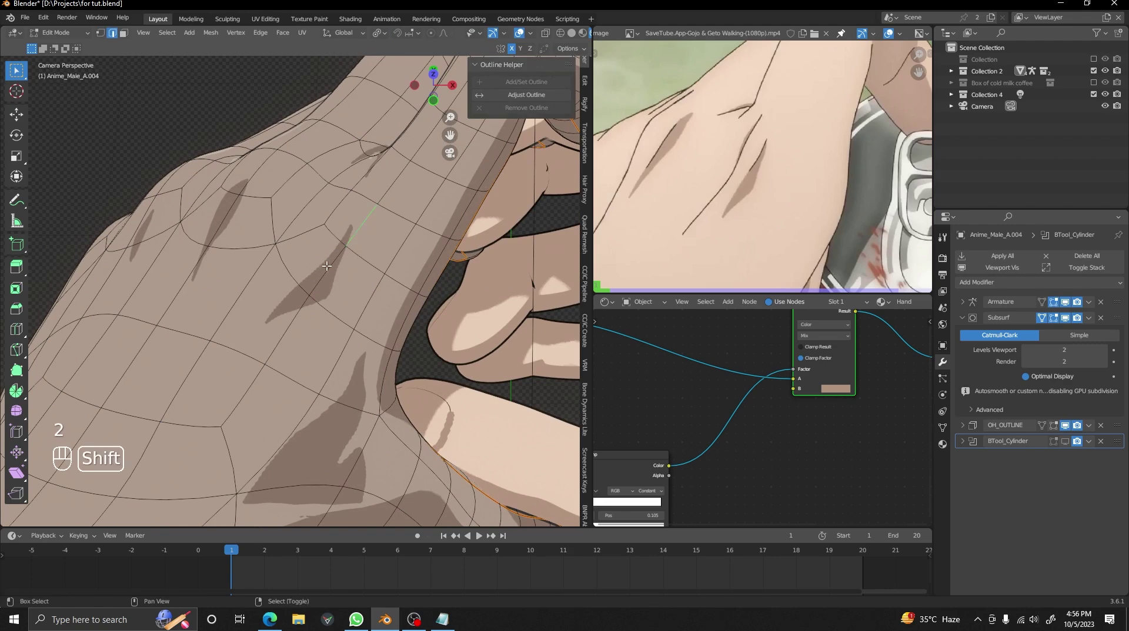
scroll(297, 229, "down", 3)
right_click(289, 251, "shift")
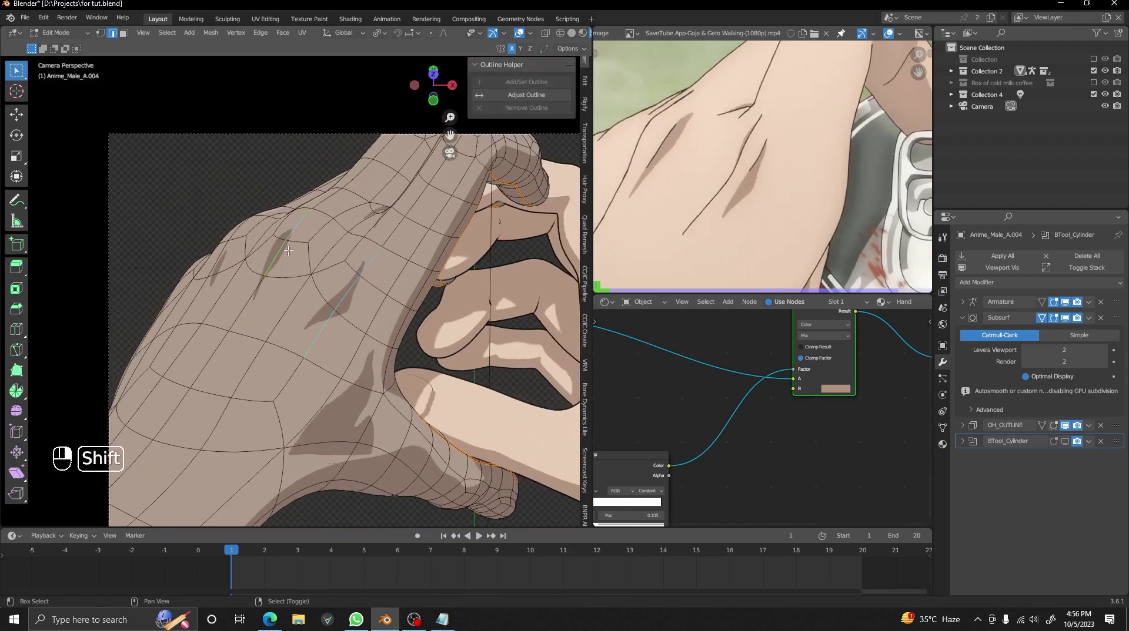
right_click(257, 286, "shift")
middle_click_drag(257, 286, 279, 284, "shift")
scroll(279, 284, "down", 1)
scroll(666, 202, "down", 1)
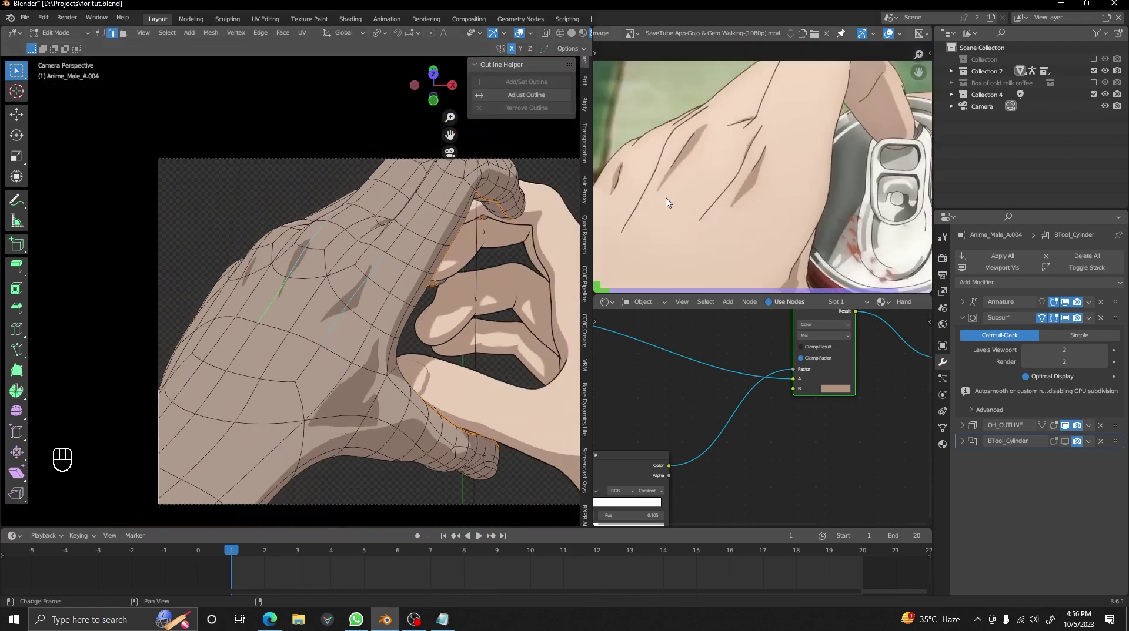
scroll(666, 203, "down", 1)
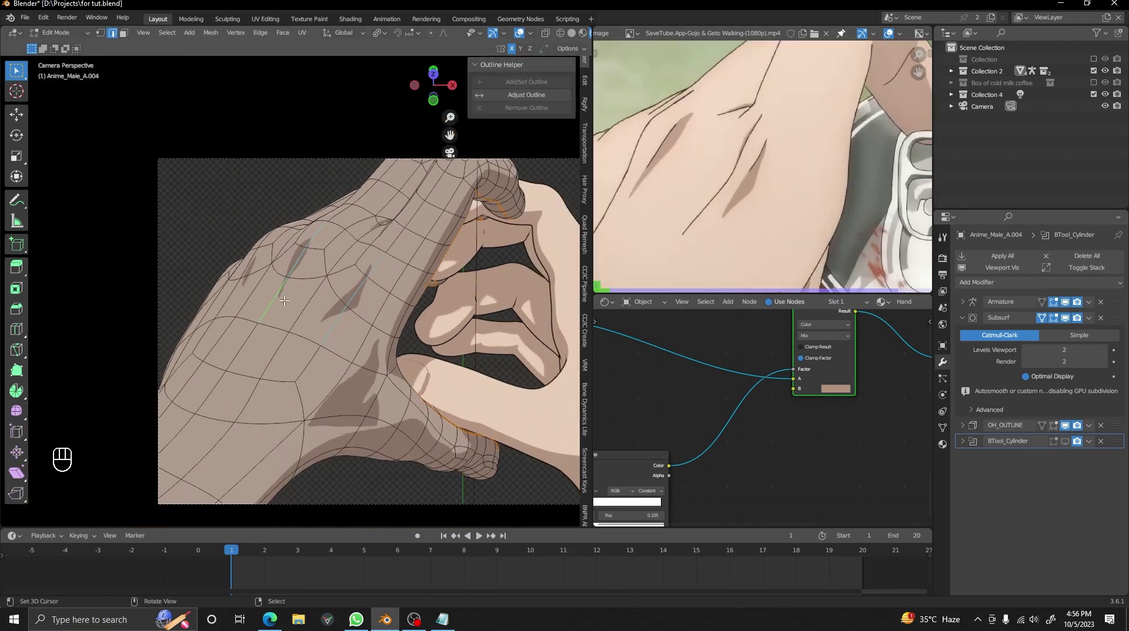
- Add the edge along the small outermost knuckle shadow to the selection, comparing it with the reference creases
key("c")
scroll(688, 200, "down", 1)
scroll(688, 200, "up", 1)
scroll(396, 353, "up", 2)
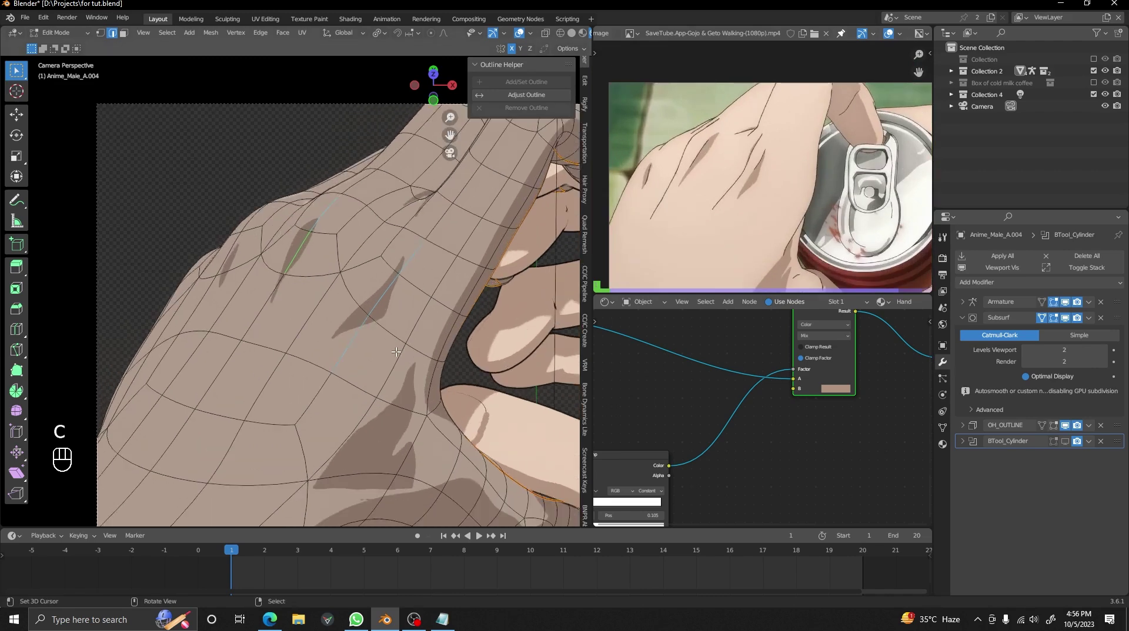
middle_click_drag(397, 353, 422, 365, "shift")
scroll(281, 281, "up", 1)
scroll(248, 292, "down", 4)
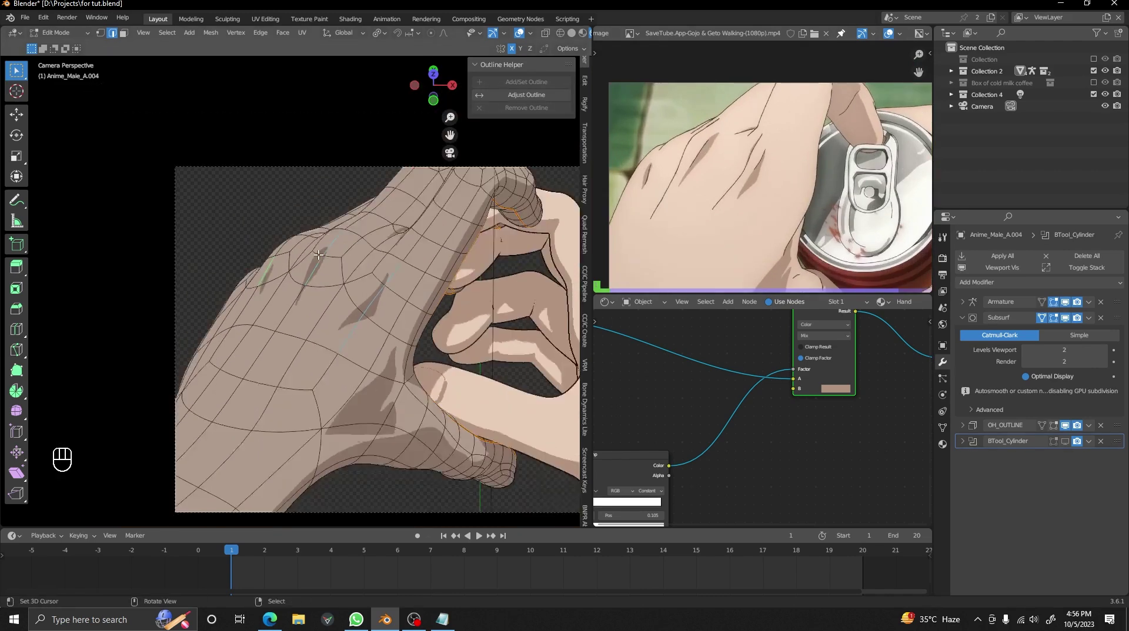
- Duplicate the selected crease edges in place and hide the copies
scroll(379, 290, "up", 3)
key("shift+d")
key("h")
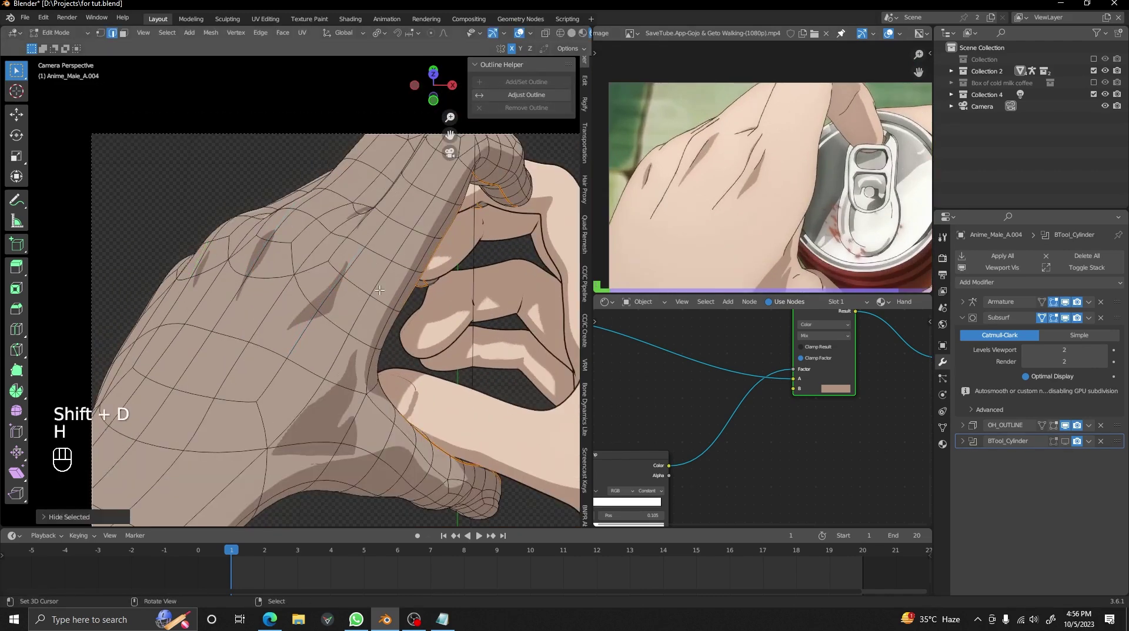
- Undo the last hide, try moving the duplicated edges away from the hand, and hide them again in place
left_click_drag(379, 290, 349, 251, "alt+shift")
scroll(334, 223, "up", 1)
scroll(348, 251, "down", 1)
key("ctrl+z")
key("g")
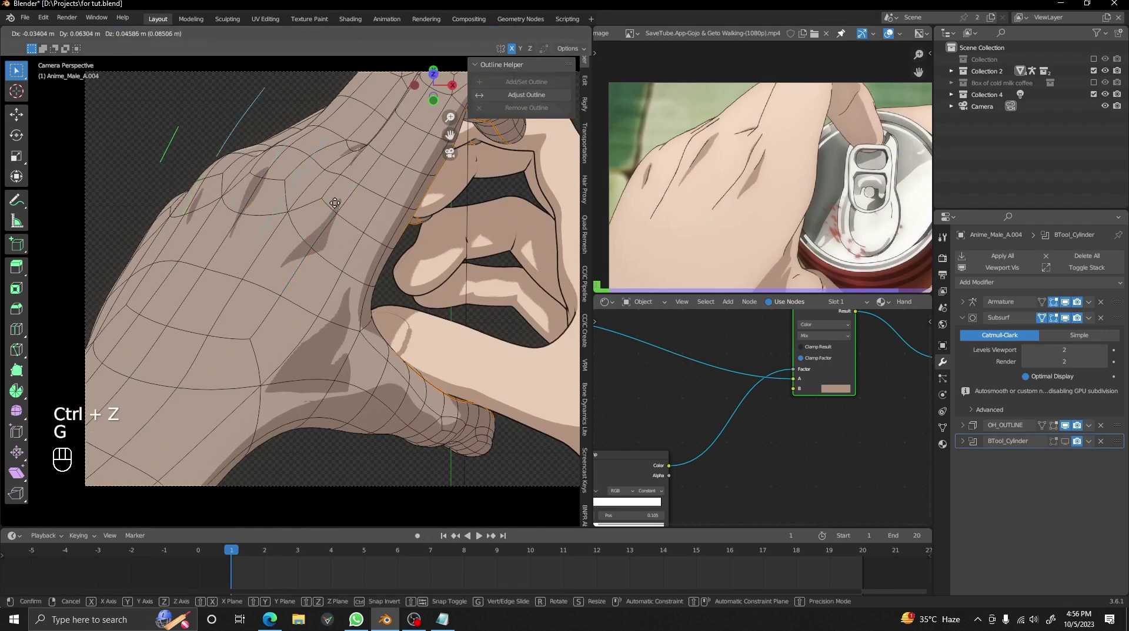
right_click(341, 206)
key("h")
scroll(364, 267, "up", 1)
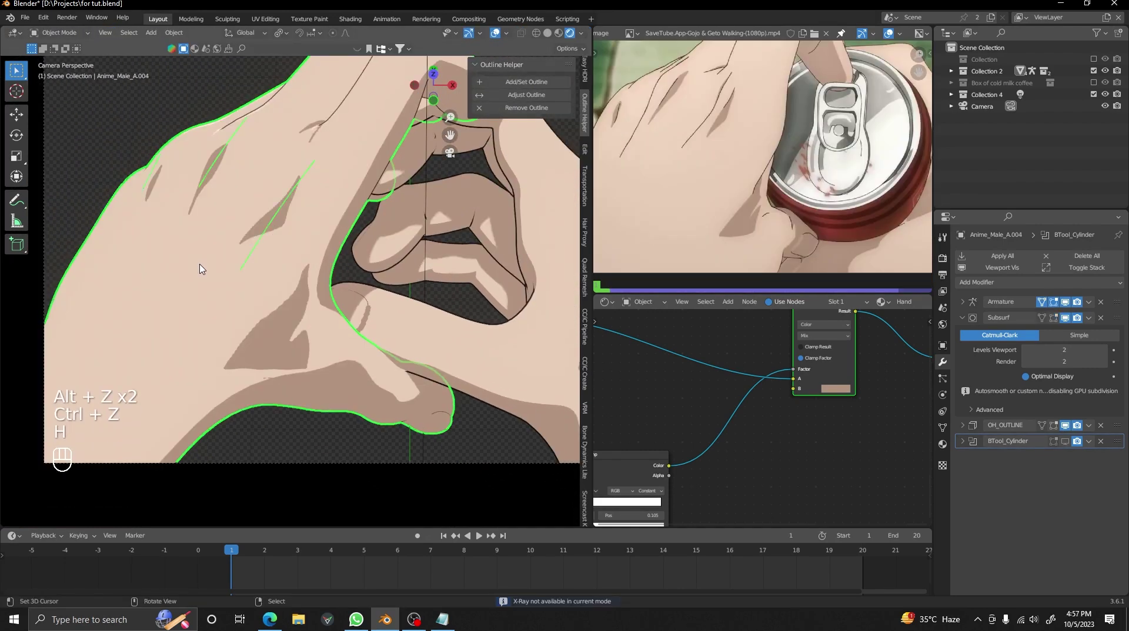
- Connect the vertex at the thumb base to the one at the palm shadow's outer tip with a new edge
key("Tab")
middle_click_drag(317, 284, 331, 254, "shift")
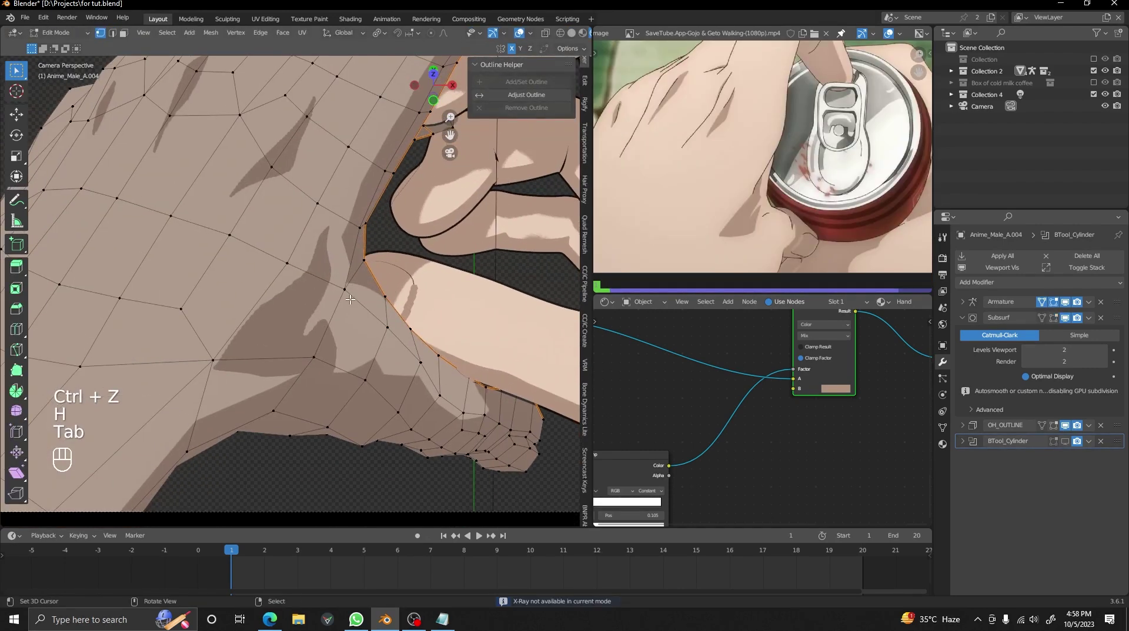
key("1")
right_click(352, 297)
left_click(213, 360, "shift")
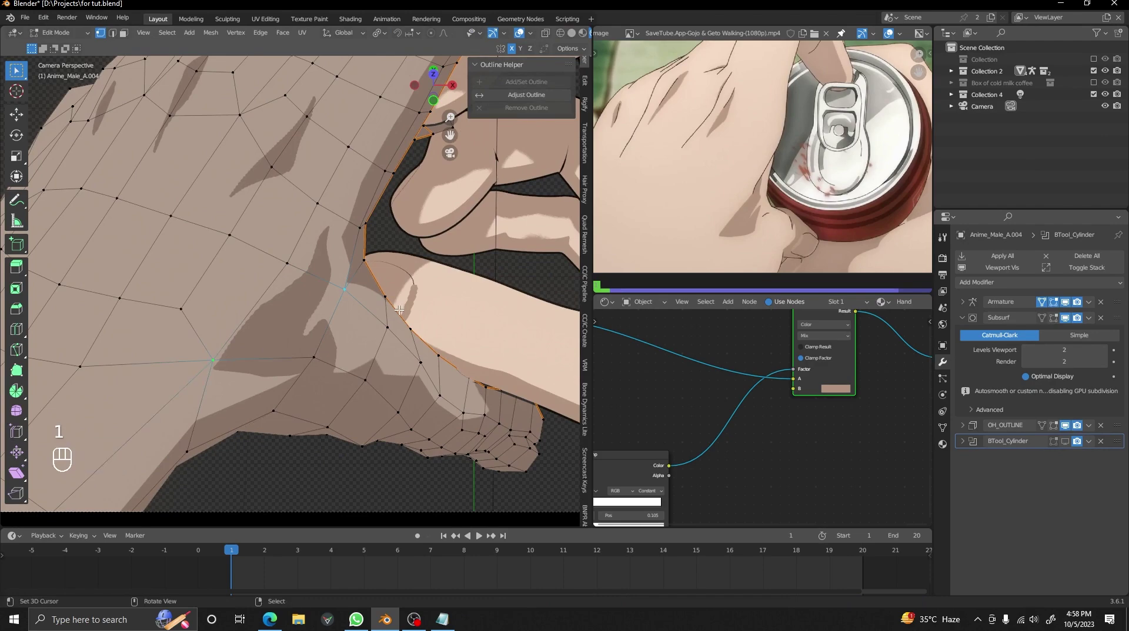
- Duplicate the new thumb-base edge together with the adjoining edge towards the index finger and hide the copies
key("2")
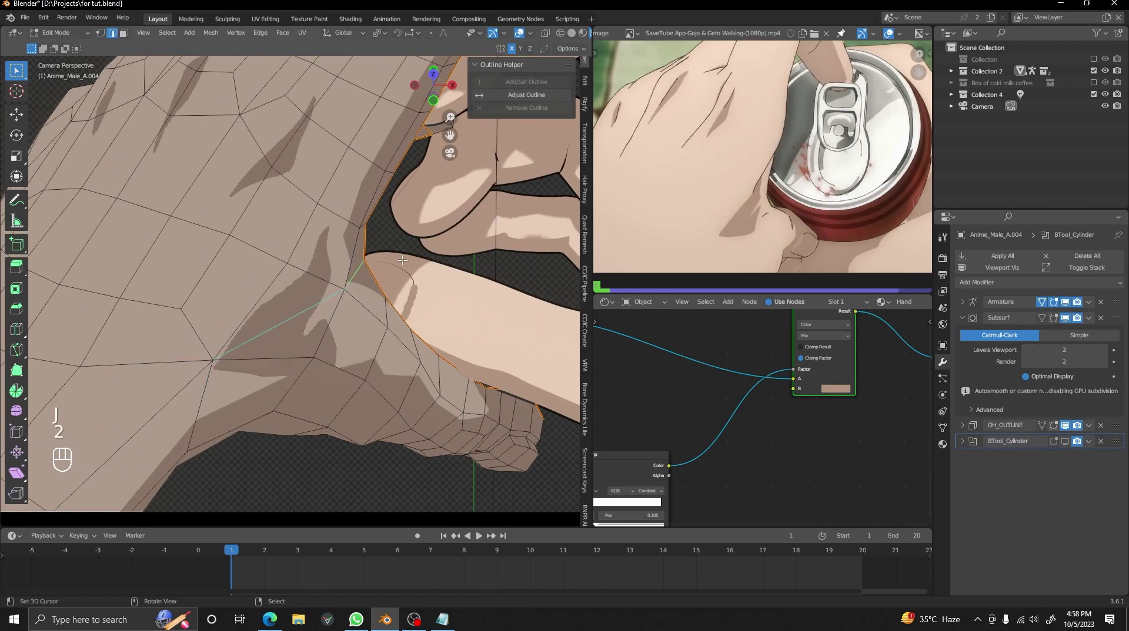
key("shift+d")
key("h")
- Delete all faces of the visible arm and hand mesh in Anime_Male_A.004
scroll(402, 260, "down", 3)
left_click_drag(303, 259, 235, 294, "alt")
key("a")
key("x")
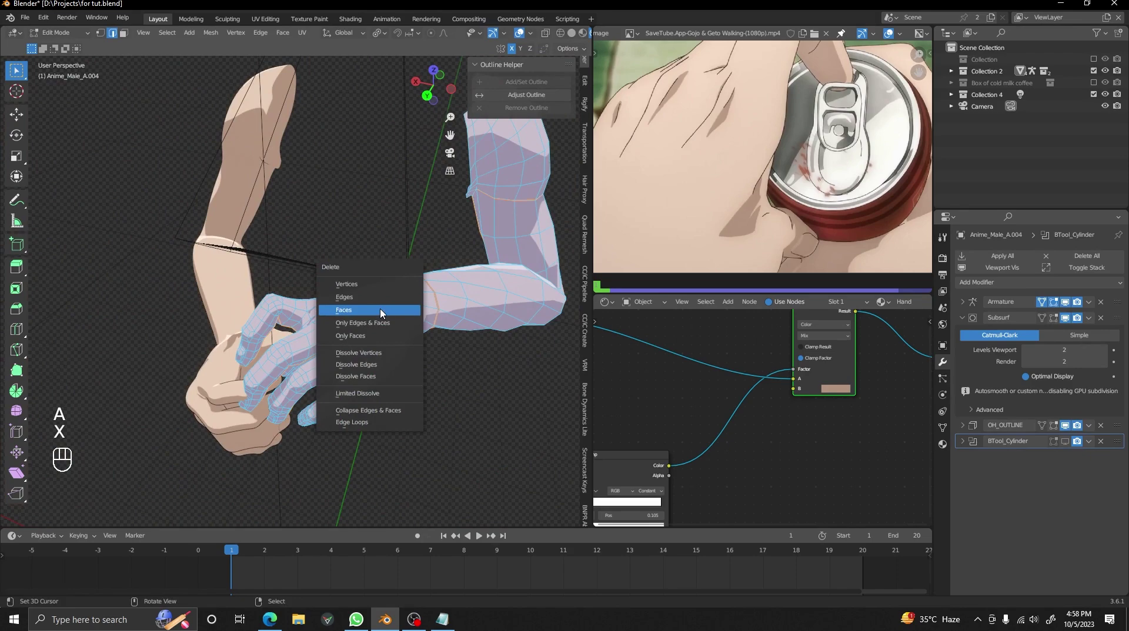
left_click(382, 311)
- Reveal the hidden crease edges with nothing selected and return to Object Mode in the camera view
key("alt+h")
key("alt+a")
middle_click_drag(421, 302, 294, 290)
key("Tab")
key("KP_0")
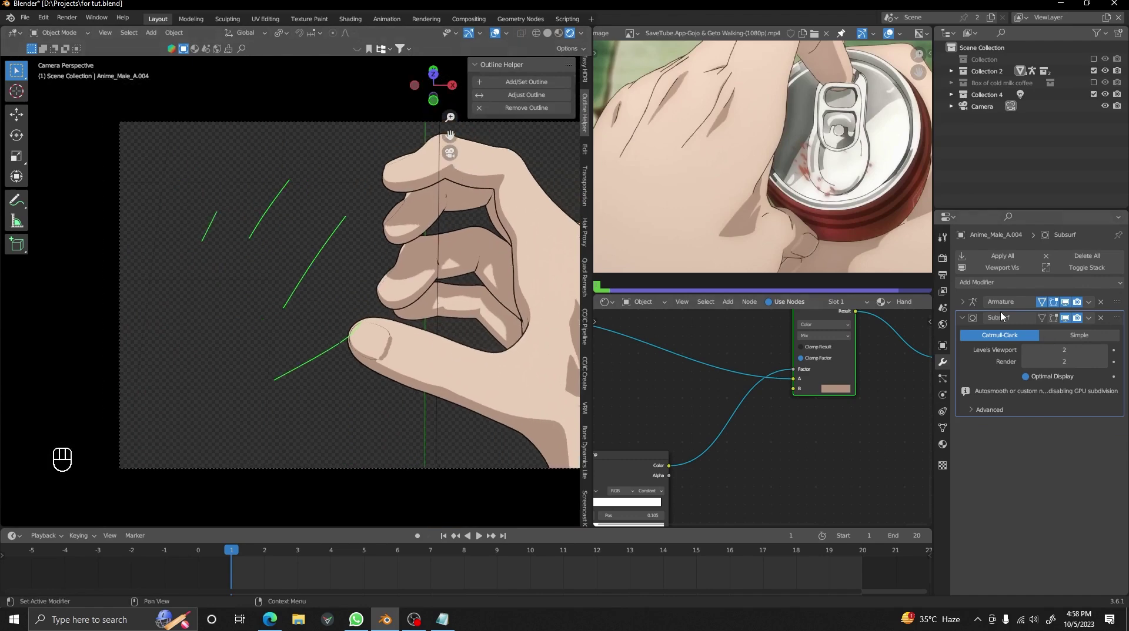
- Add a Skin modifier to the crease lines and mark their vertices as skin roots
left_click(1017, 284)
left_click(913, 472)
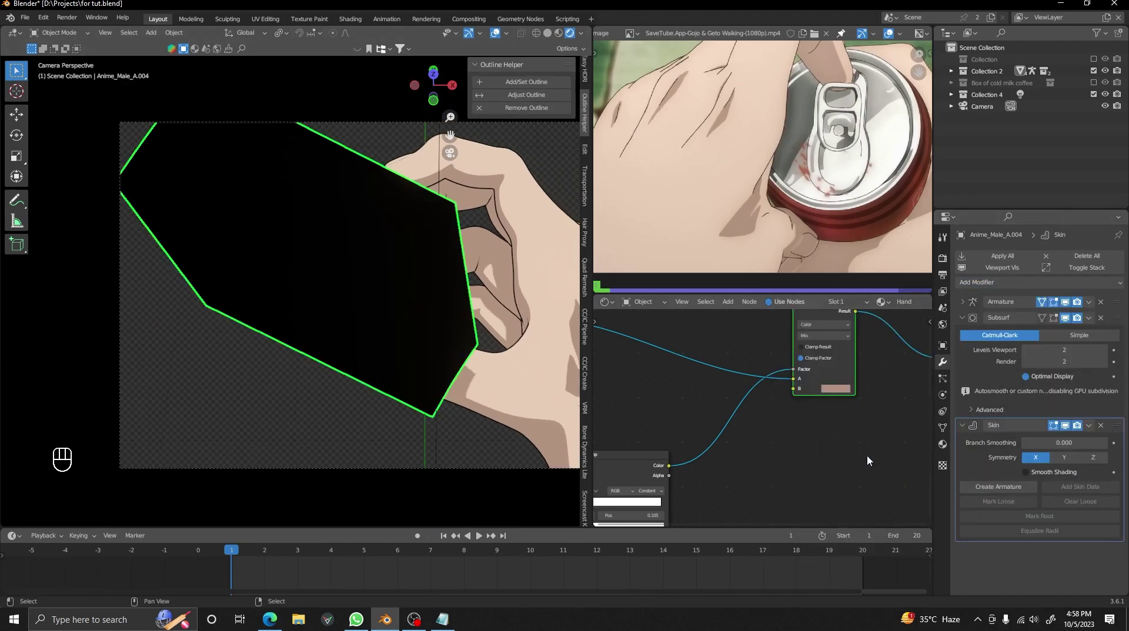
key("Tab")
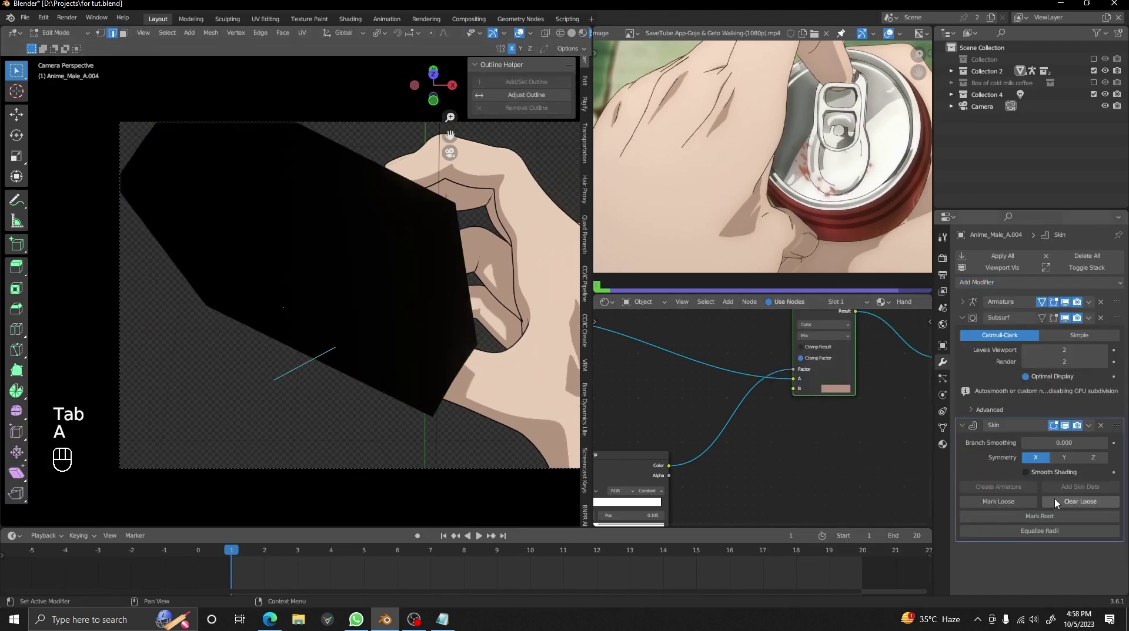
left_click(1036, 516)
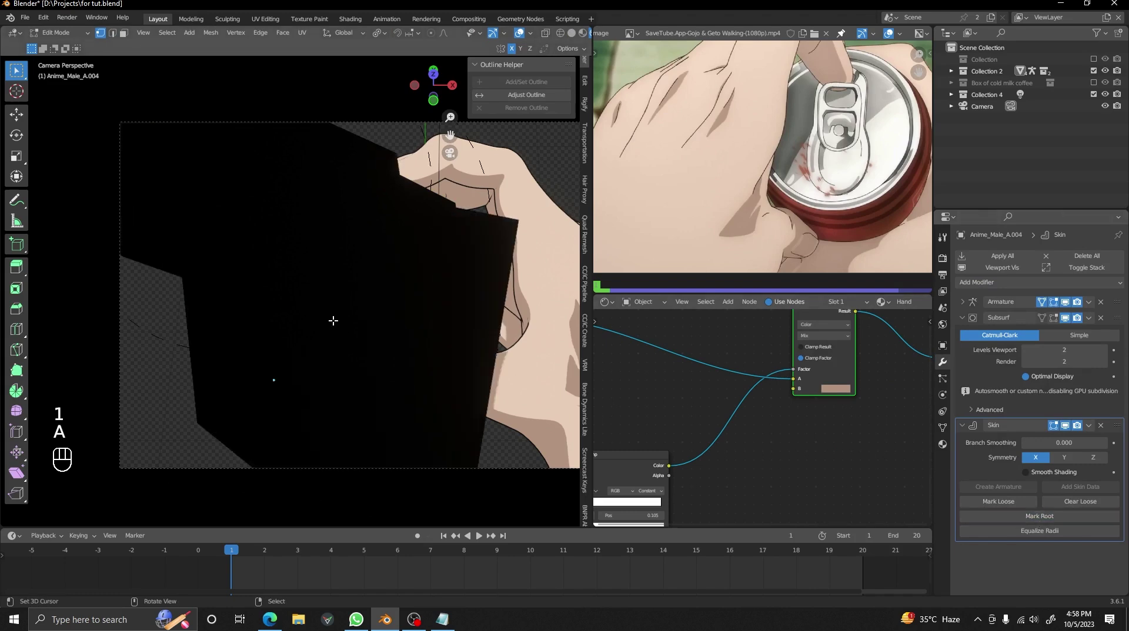
- Shrink the skin radius of all crease vertices, finishing with a resize factor of .01
key("ctrl+a")
left_click(398, 309)
key("ctrl+a")
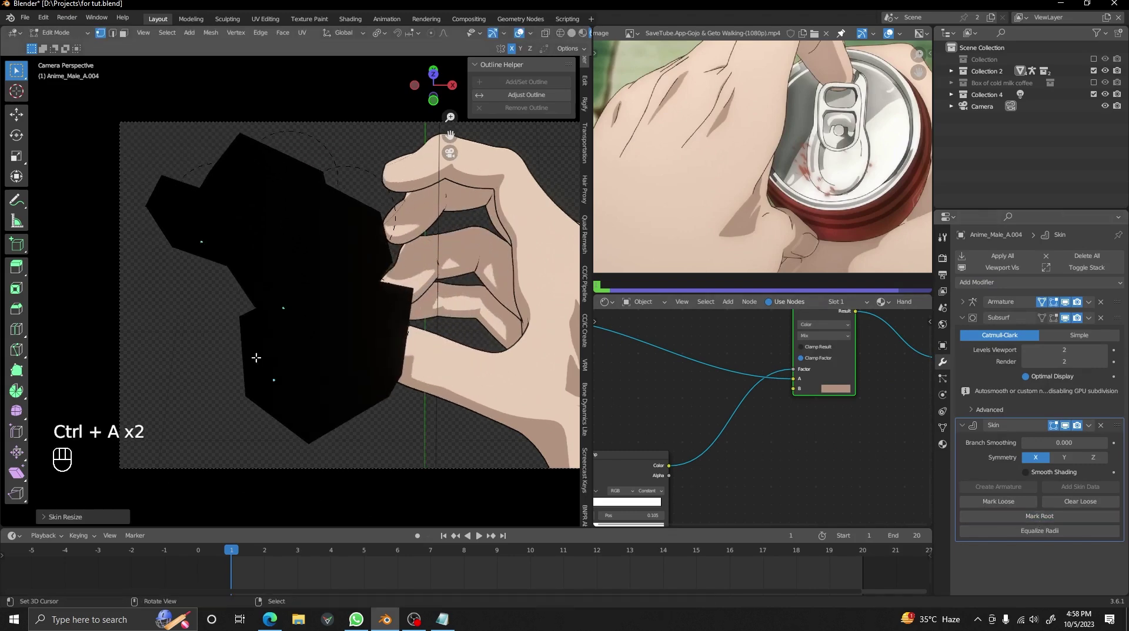
key("ctrl+a")
key("ctrl+a")
key("KP_Decimal")
key("KP_0")
key("KP_1")
key("KP_Enter")
- Hide the overlays and keep reducing the skin radius until the creases are hair-thin ink lines
key("ctrl+a")
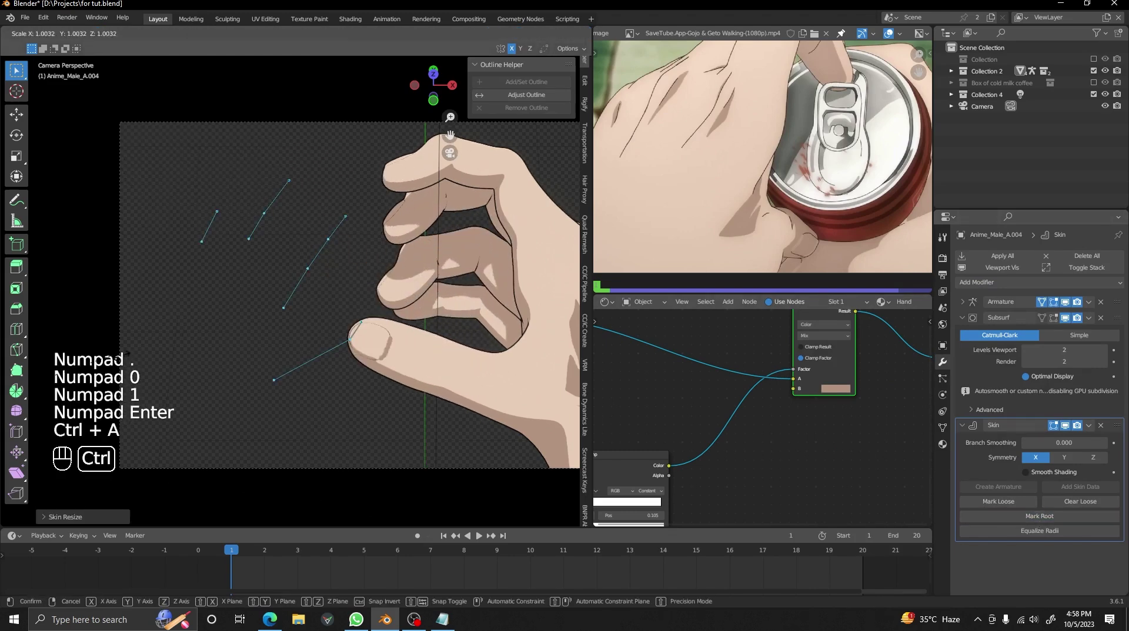
left_click(439, 379)
scroll(439, 379, "up", 2)
key("shift+alt+z")
key("ctrl+a")
left_click(411, 355)
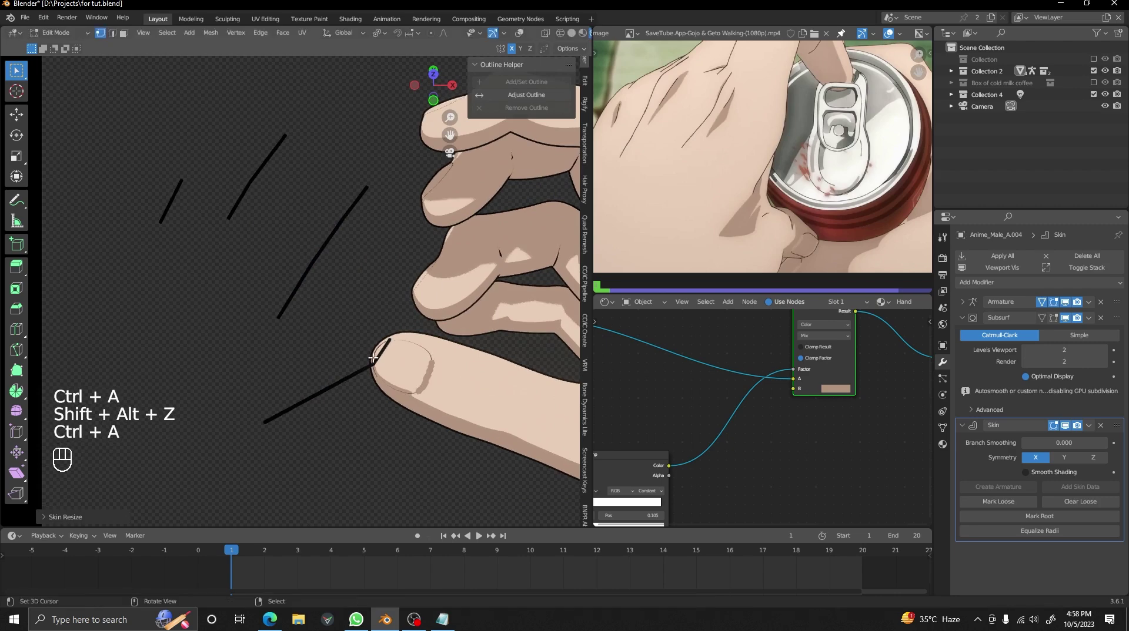
key("ctrl+a")
left_click(395, 341)
key("ctrl+a")
key("ctrl+a")
key("ctrl+a")
key("ctrl+a")
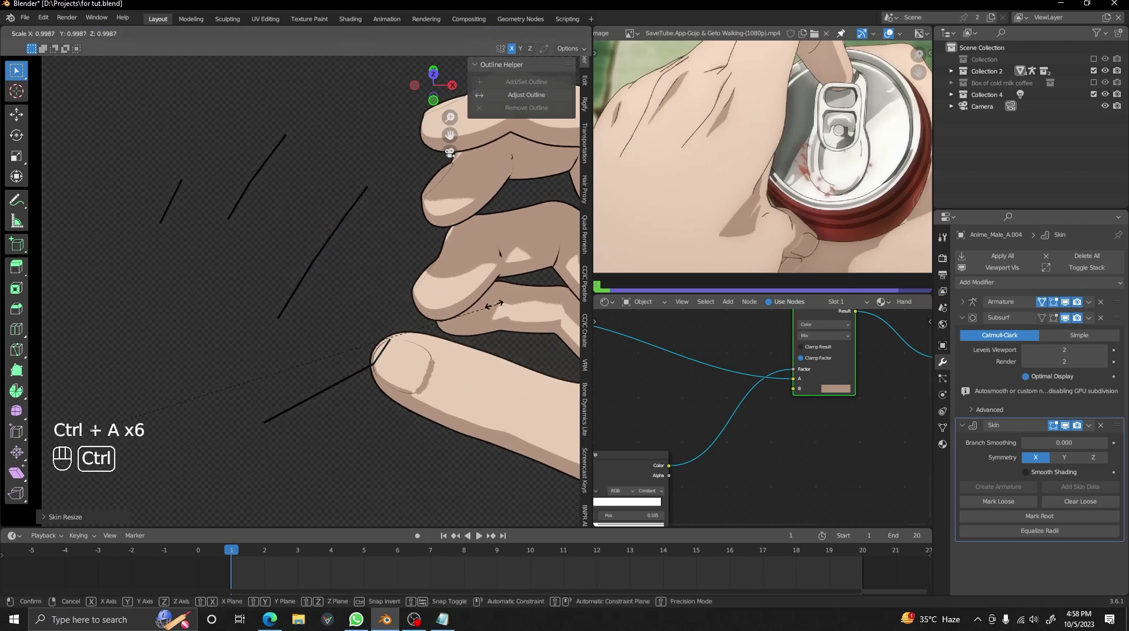
key("ctrl+a")
key("ctrl+a")
key("ctrl+a")
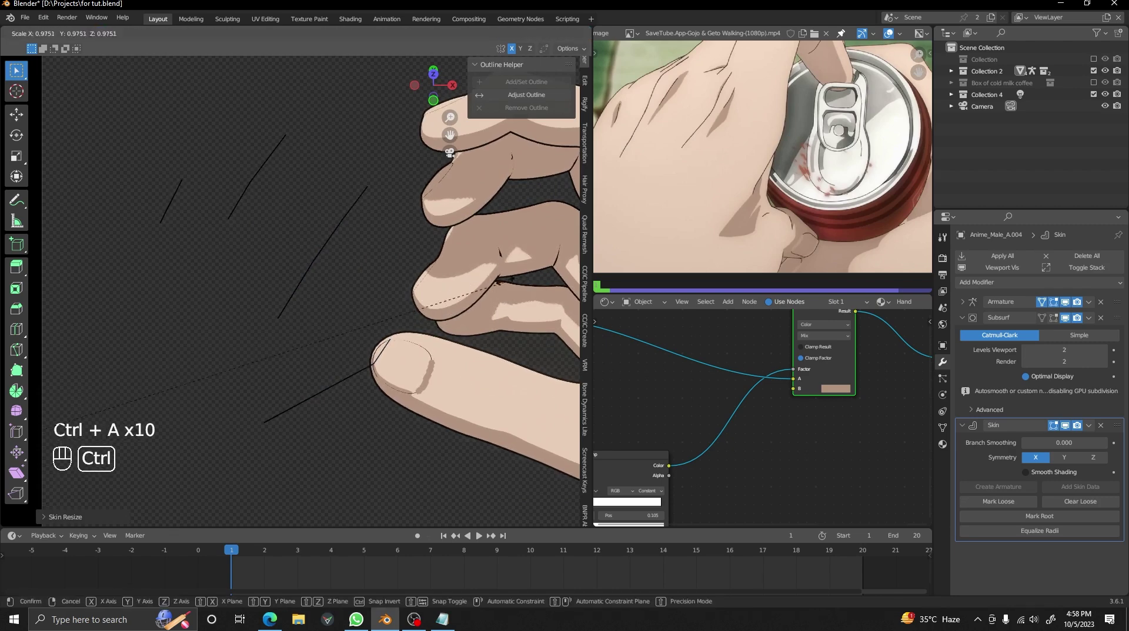
- Return to Object Mode, turn on the Skin modifier's Smooth Shading and unhide the hand and rig objects
key("Tab")
left_click(963, 320)
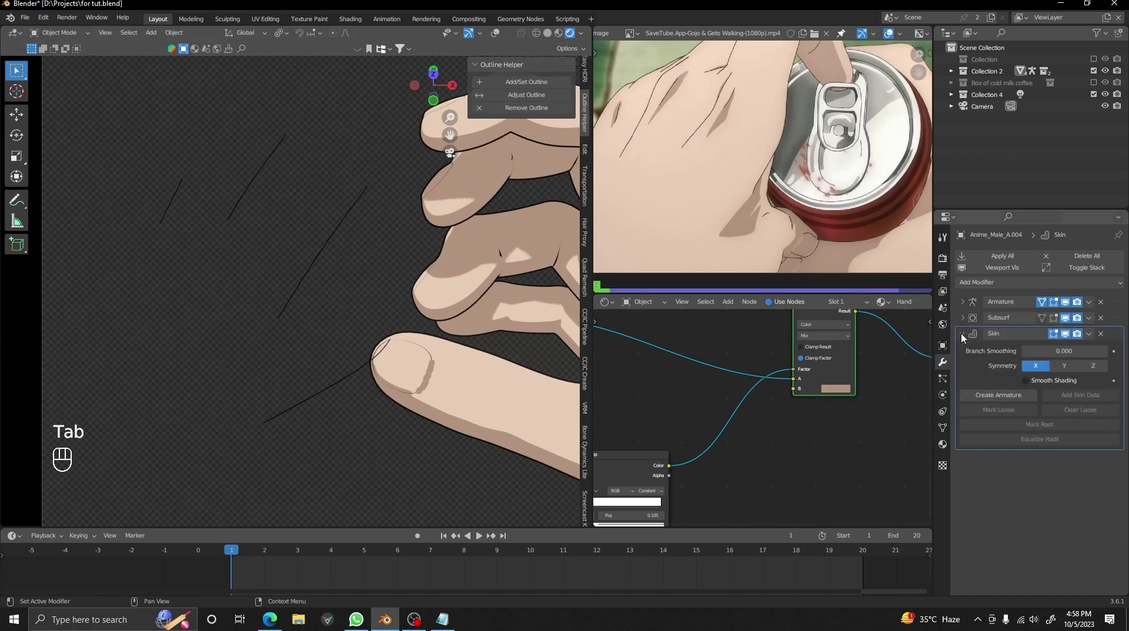
key("shift+alt+z")
key("alt+h")
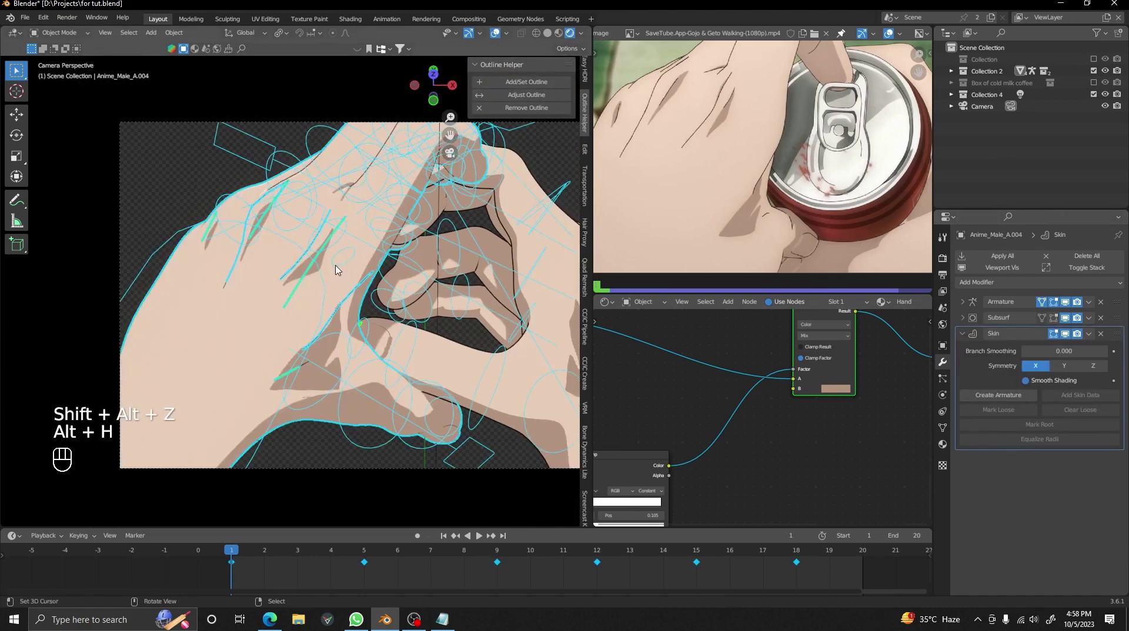
- Hide the duplicate crease lines and the rig's control shapes so only the hands and working creases remain
key("shift+alt+z")
key("shift+alt+z")
left_click(298, 290)
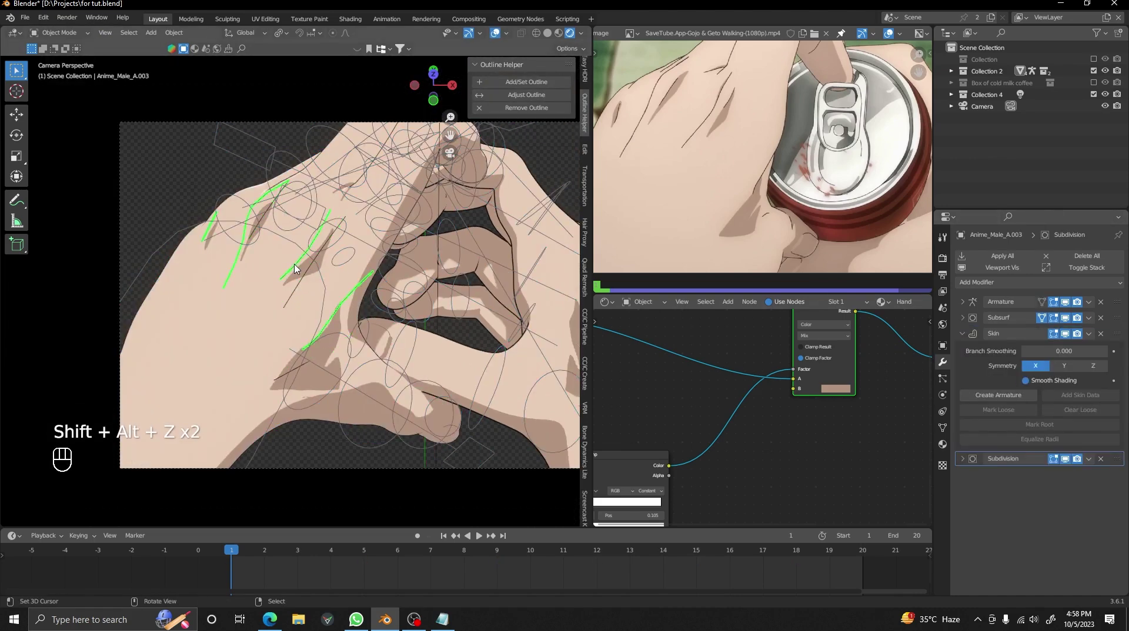
key("h")
scroll(339, 271, "up", 1)
key("shift+alt+z")
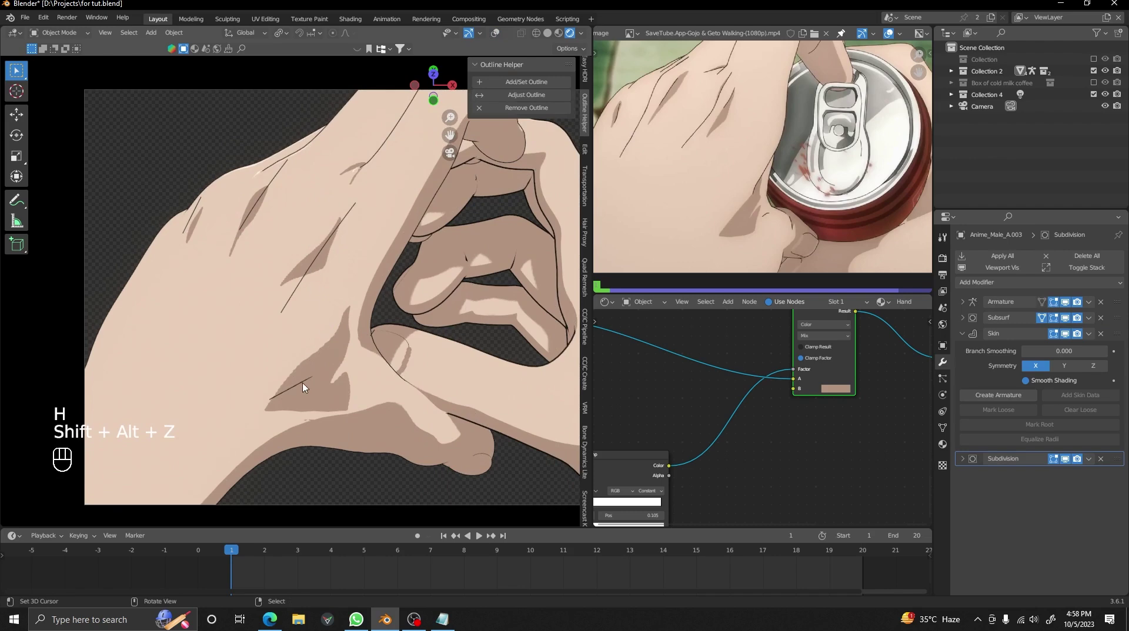
key("shift+alt+z")
key("shift+alt+z")
key("shift+alt+z")
left_click(385, 328)
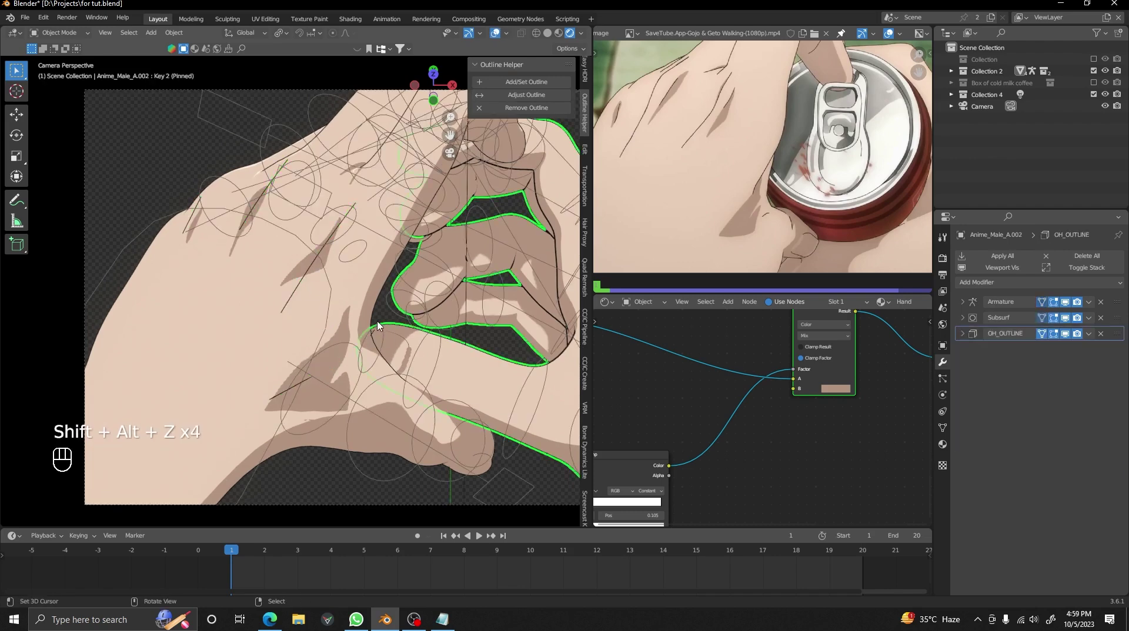
key("h")
- Move the end vertices of the thumb-base crease toward the fold between thumb and palm
left_click(321, 392)
key("Tab")
right_click(374, 358)
key("g")
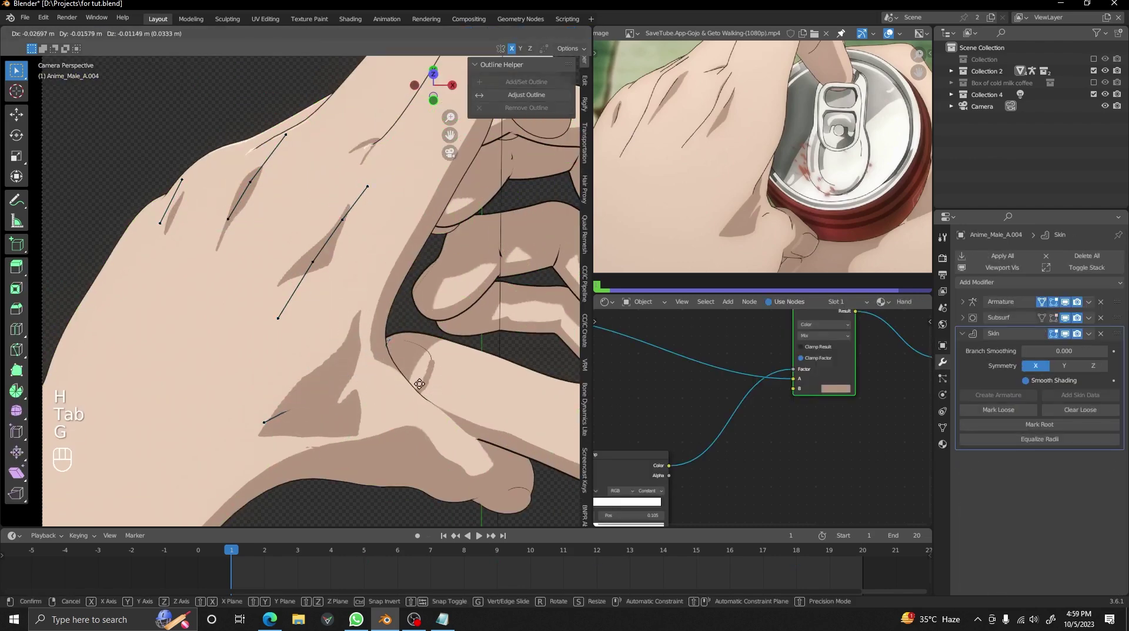
left_click(417, 386)
middle_click_drag(417, 385, 401, 365)
scroll(401, 365, "up", 5)
key("g")
key("z")
left_click(417, 296)
- Orbit to the hand's side and shift the thumb crease's vertices, including along Y, to follow the skin surface
middle_click_drag(416, 296, 361, 335, "alt")
key("g")
left_click(418, 291)
key("g")
key("y")
left_click(453, 310)
key("g")
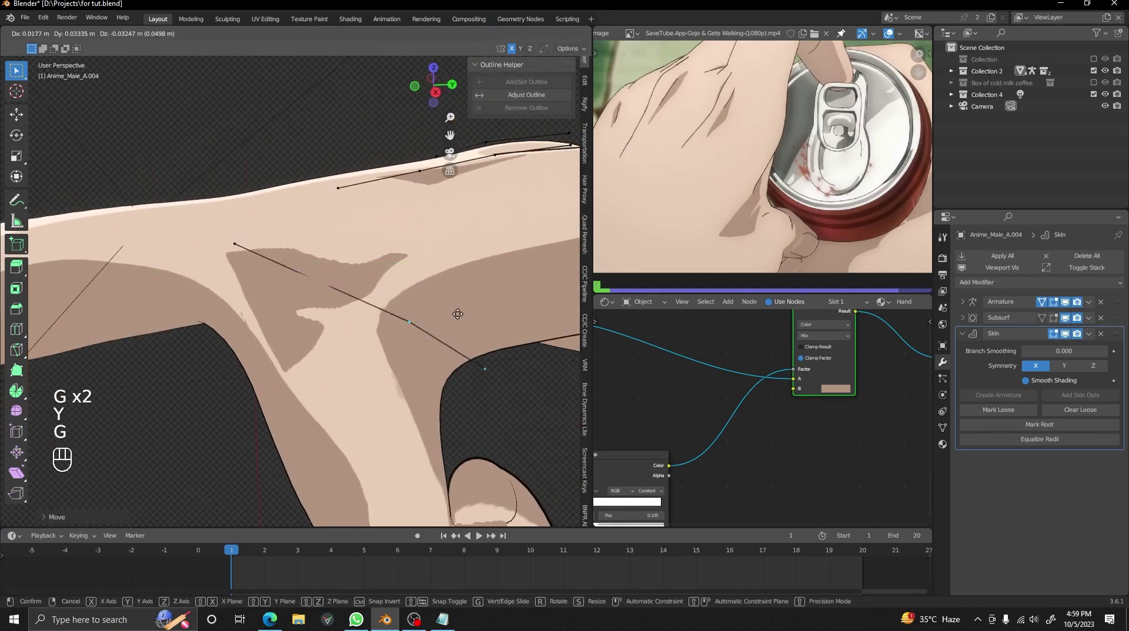
left_click(441, 332)
key("Tab")
middle_click_drag(359, 297, 484, 330, "alt")
key("alt+a")
middle_click_drag(332, 241, 310, 245, "alt")
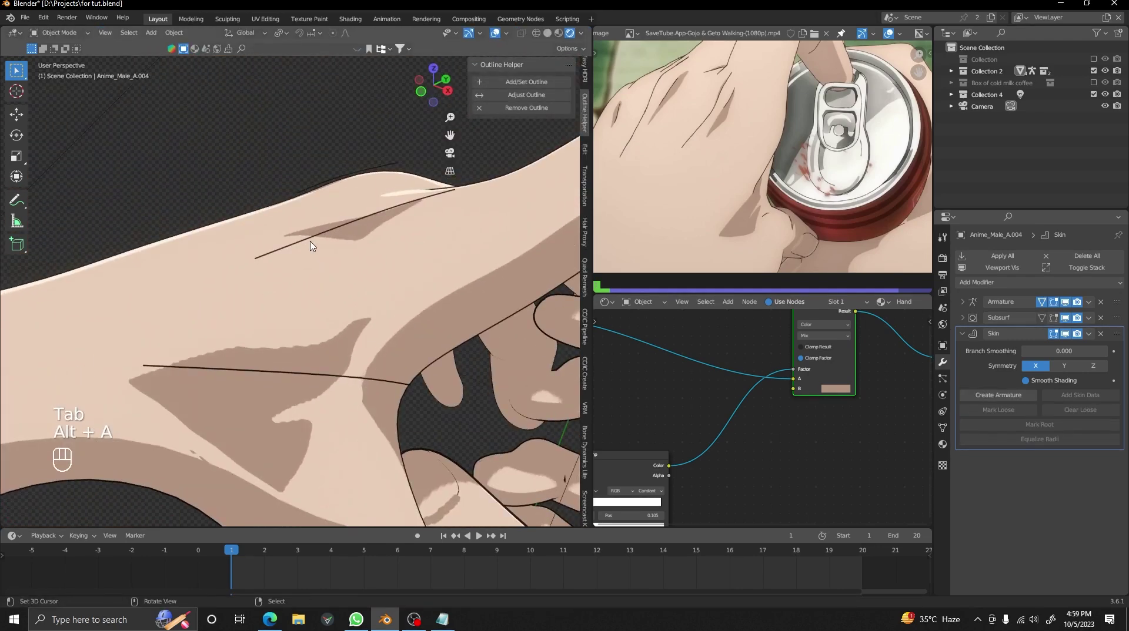
- In camera view, reposition the vertices of the long central back-of-hand crease along its painted shadow
key("KP_0")
key("Tab")
key("g")
left_click(309, 335)
left_click_drag(304, 246, 321, 292)
key("g")
left_click(323, 292)
left_click_drag(330, 197, 361, 237)
key("g")
left_click(356, 235)
key("g")
left_click(368, 157)
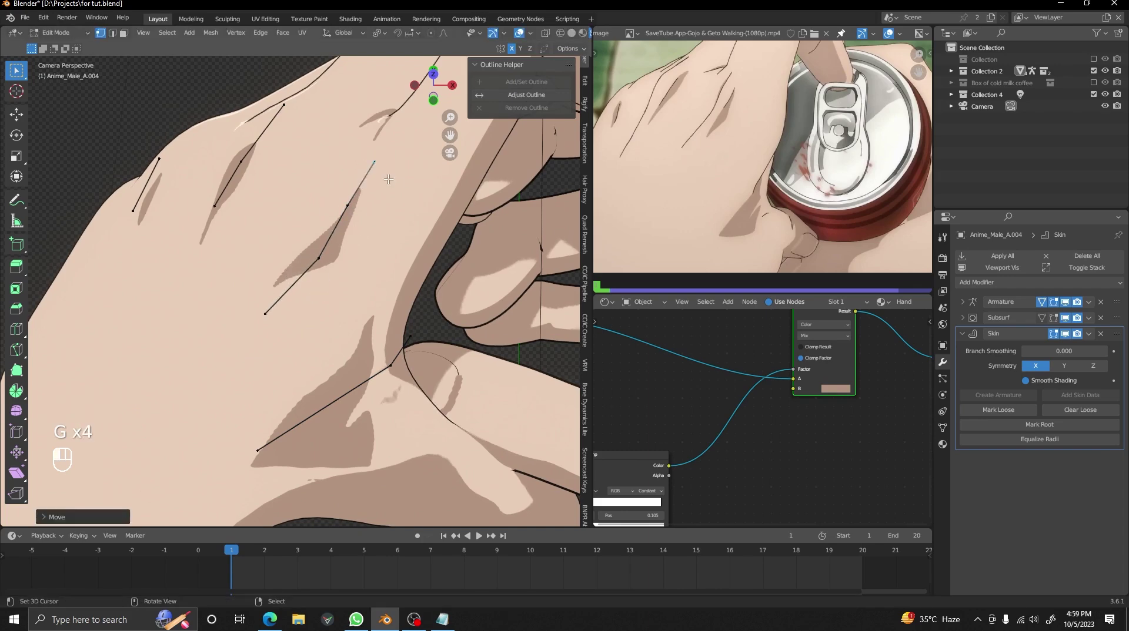
- Add another Subdivision modifier to the crease lines and place it after the Skin modifier
key("Tab")
left_click(961, 334)
left_click(962, 317)
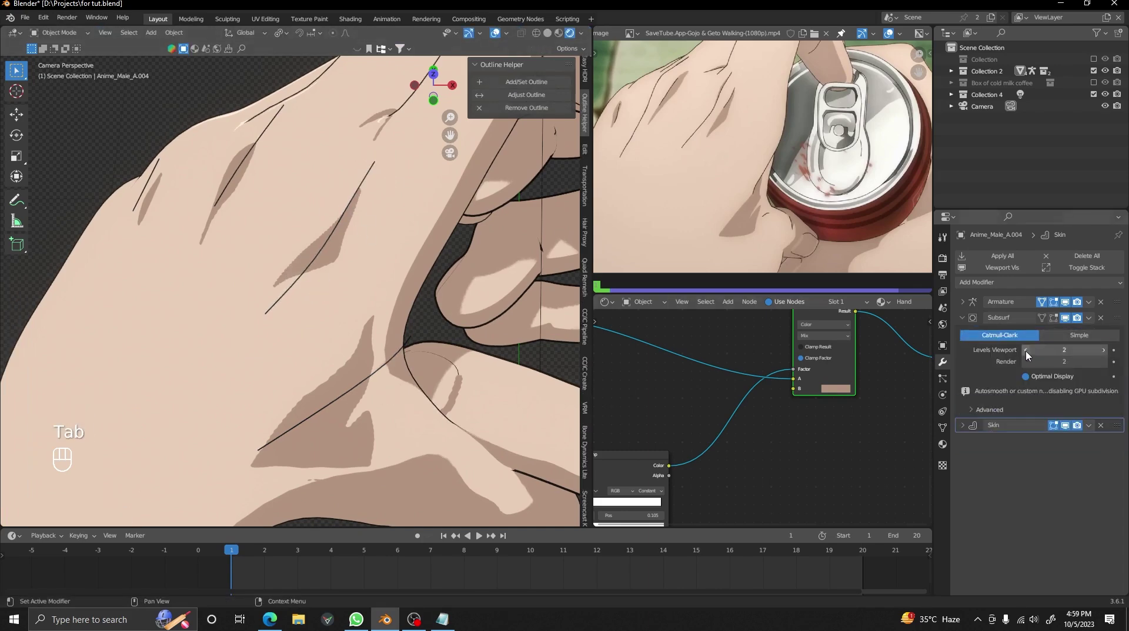
key("shift+d")
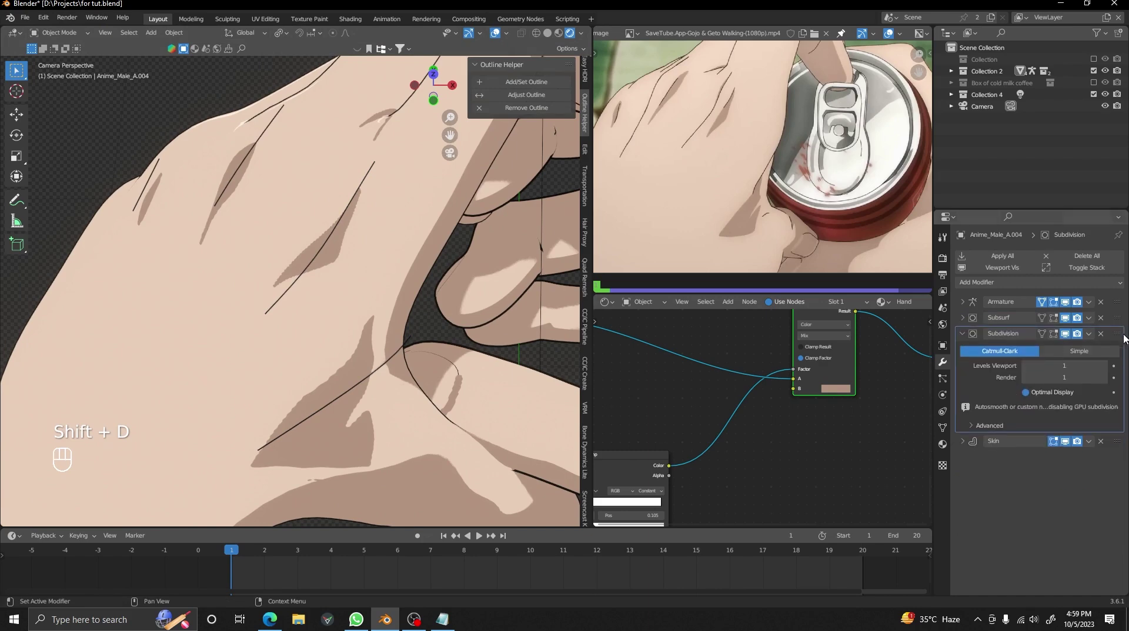
key("shift+alt+z")
key("shift+alt+z")
- Move the lower end of the central back-of-hand crease to bend it along its shadow
key("Tab")
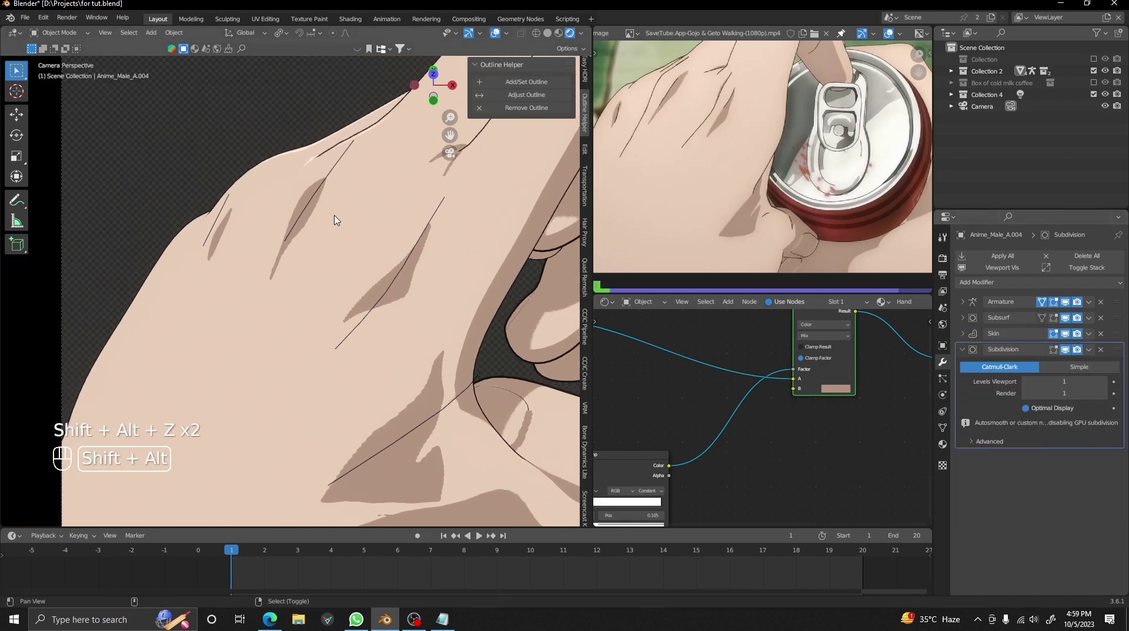
right_click(337, 349)
key("g")
left_click(334, 337)
key("g")
left_click(329, 321)
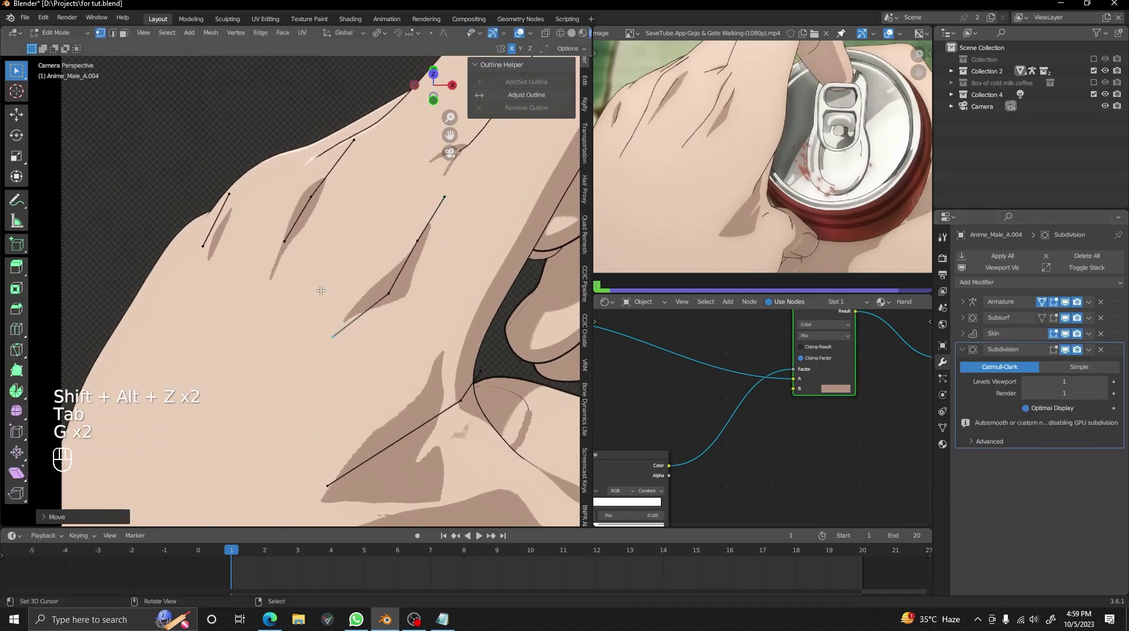
- Extend the lower end of the neighbouring knuckle crease past its shadow, adjusting it along Z and Y
middle_click_drag(253, 199, 299, 239, "shift")
key("g")
left_click(343, 330)
key("g")
key("z")
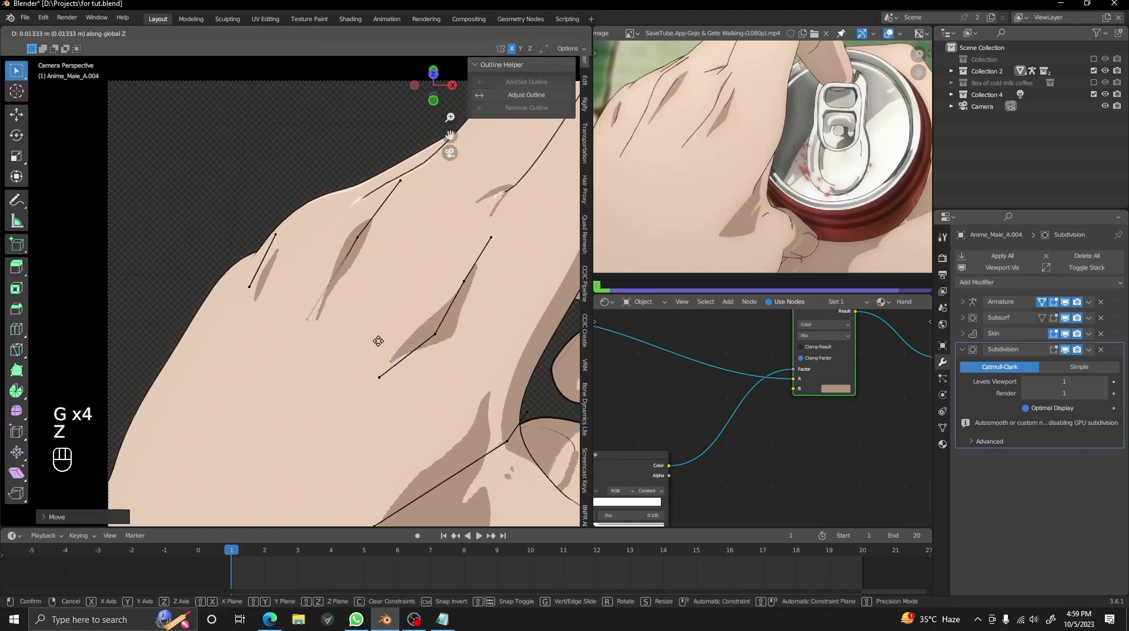
left_click(376, 336)
key("g")
key("y")
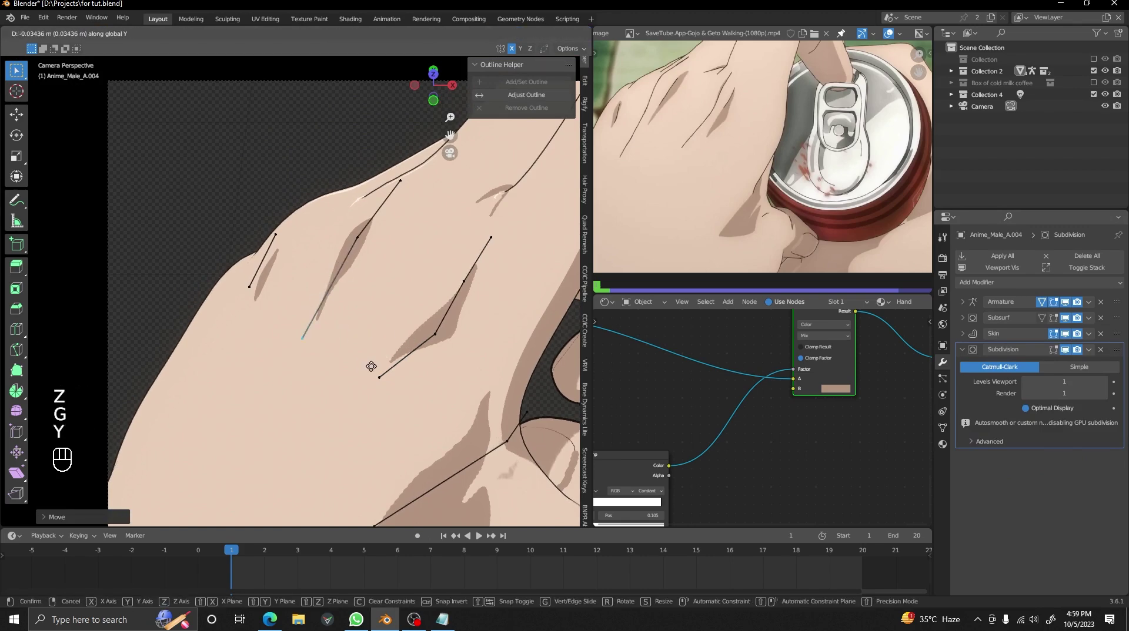
left_click(371, 366)
- Move the short outermost crease onto its painted shadow, constraining the adjustment to X
key("Tab")
middle_click_drag(330, 262, 374, 272, "shift")
scroll(365, 270, "up", 1)
key("Tab")
left_click_drag(282, 231, 367, 333)
key("g")
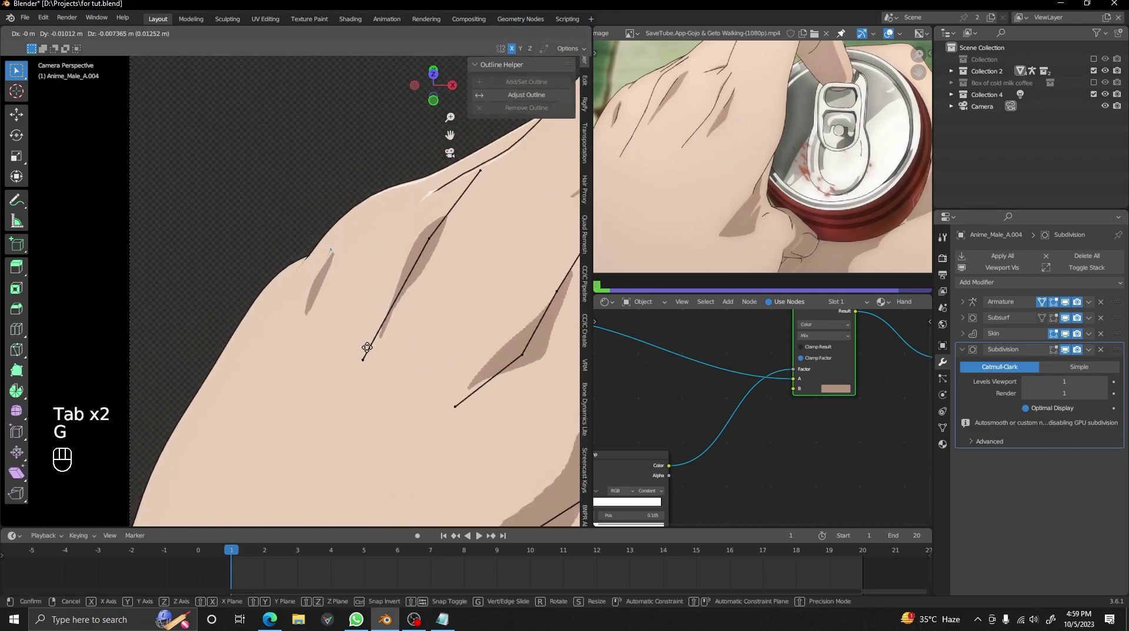
key("x")
left_click(365, 310)
key("Tab")
- Hide the overlays and slide the thumb crease's lower end vertex inward to shorten the line
scroll(391, 254, "down", 6)
middle_click_drag(452, 302, 389, 222, "shift")
scroll(383, 257, "up", 1)
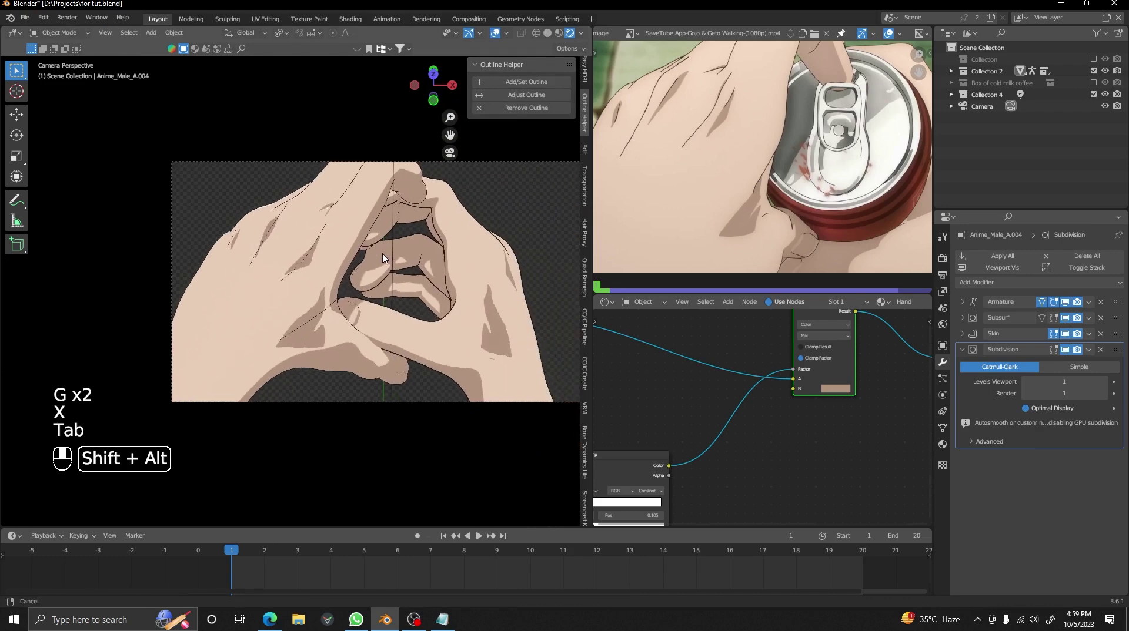
scroll(382, 257, "up", 1)
key("shift+alt+z")
key("Tab")
scroll(331, 295, "up", 2)
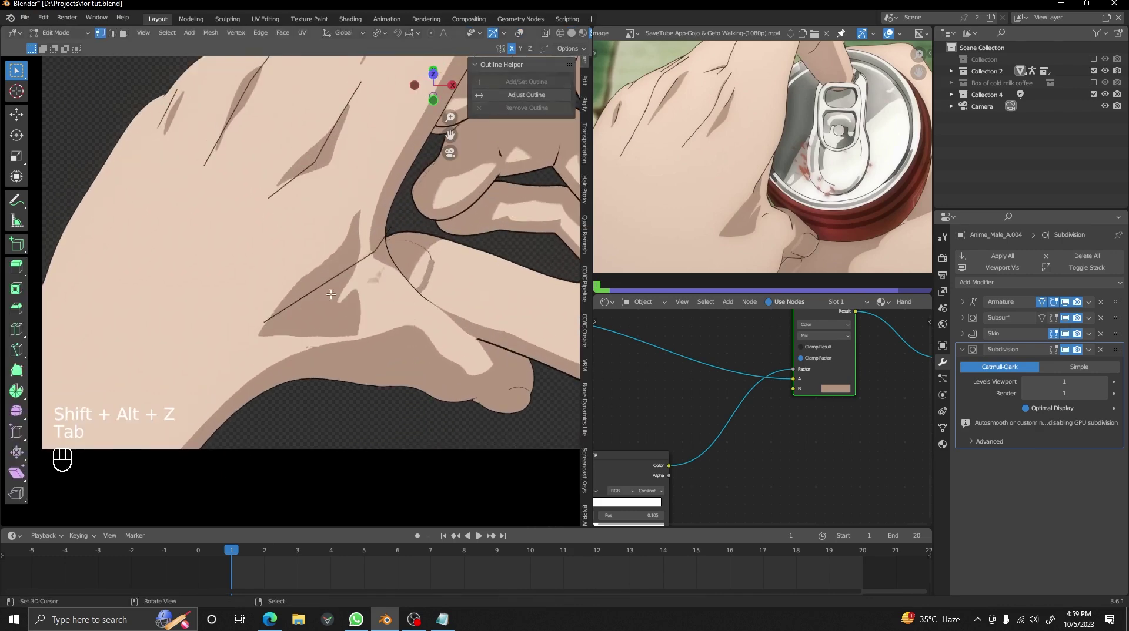
key("g")
key("g")
left_click(332, 347)
scroll(353, 294, "up", 2)
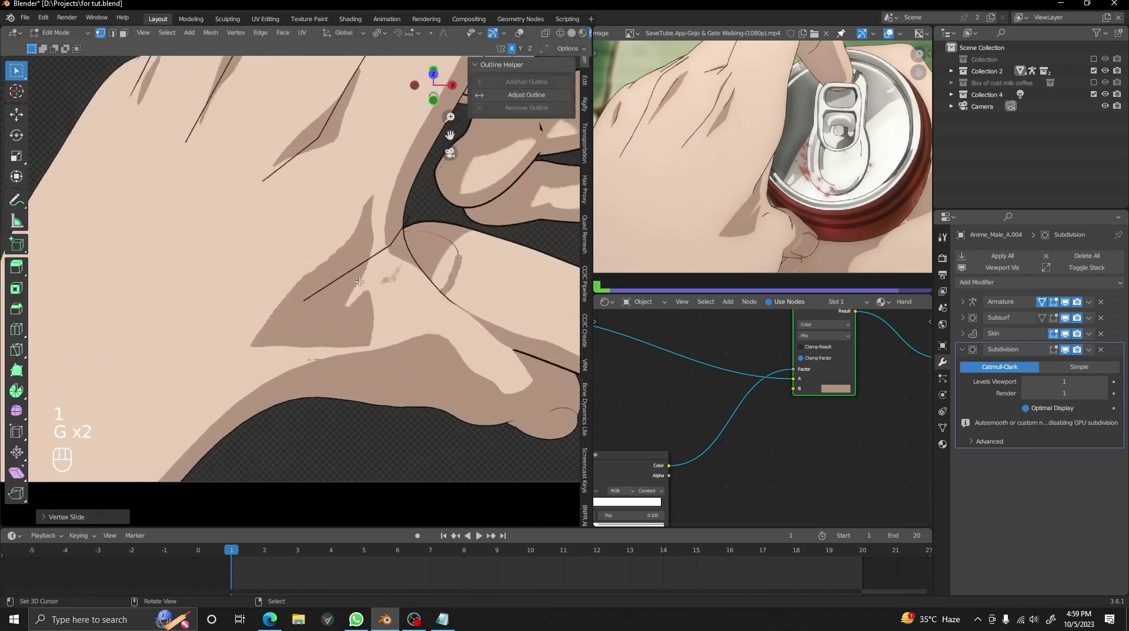
key("g")
key("Tab")
- Adjust the thumb crease's position along Y, Z and X near the thumb fold, and return to camera view
key("Tab")
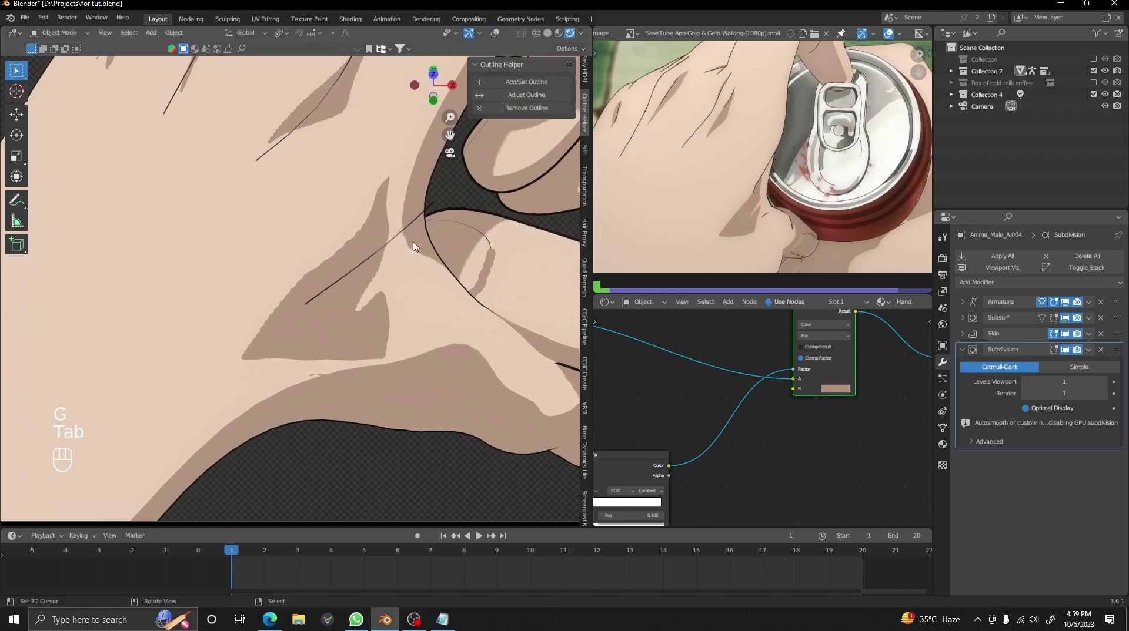
key("g")
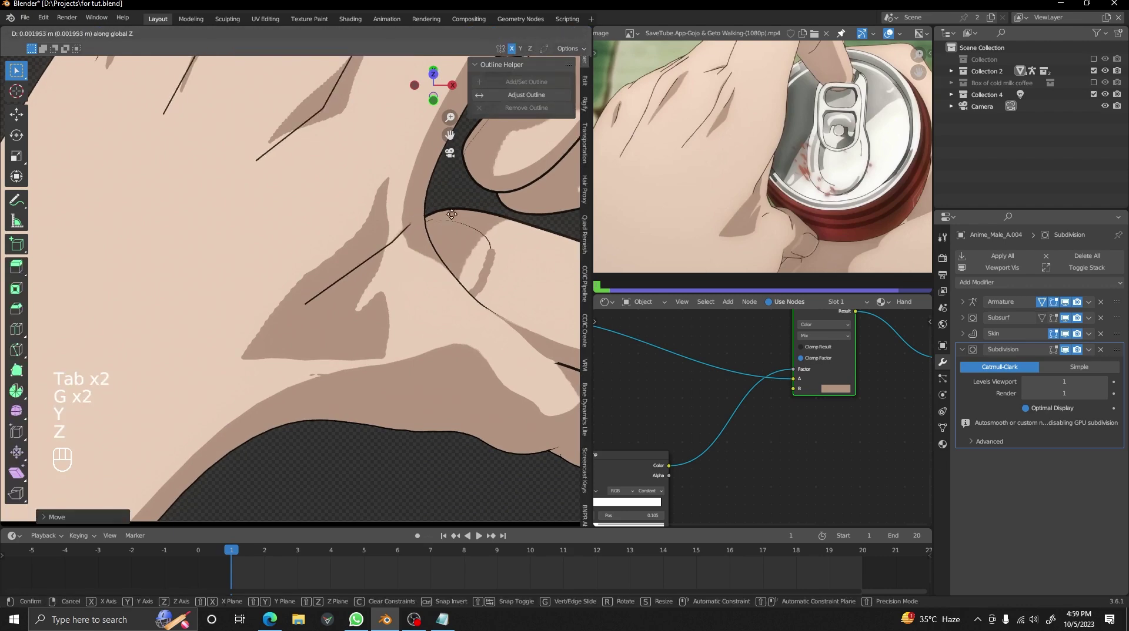
left_click(478, 219)
middle_click_drag(478, 219, 468, 312)
key("grave")
scroll(297, 282, "down", 4)
middle_click_drag(298, 283, 359, 288, "alt")
key("g")
key("x")
left_click(379, 288)
key("Tab")
key("KP_0")
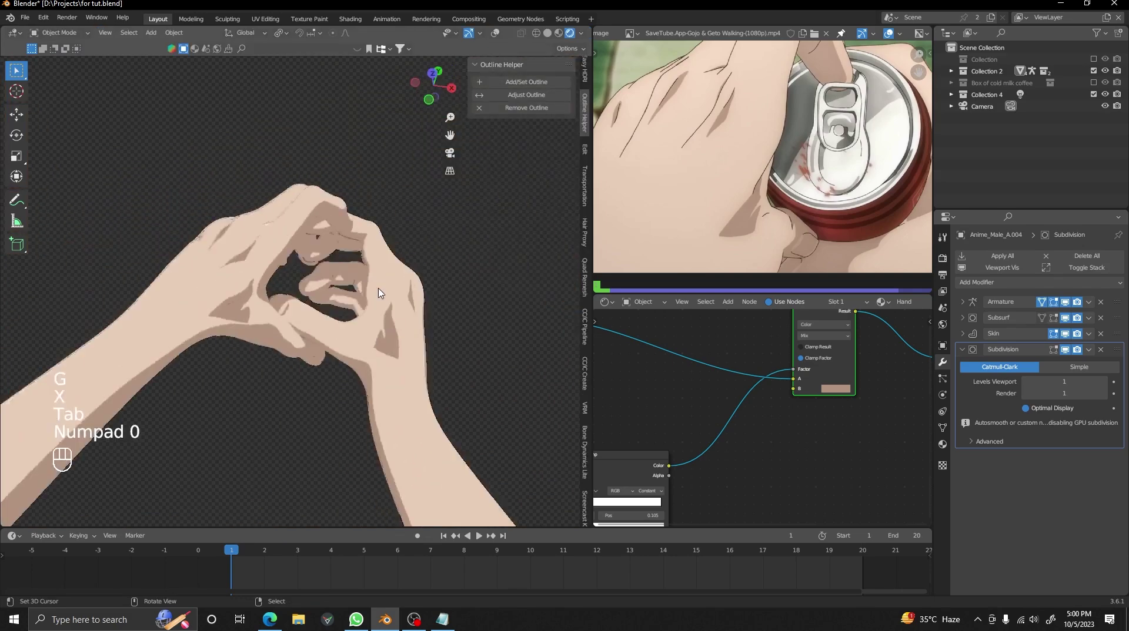
middle_click_drag(401, 205, 313, 222, "alt+shift")
scroll(371, 233, "up", 1)
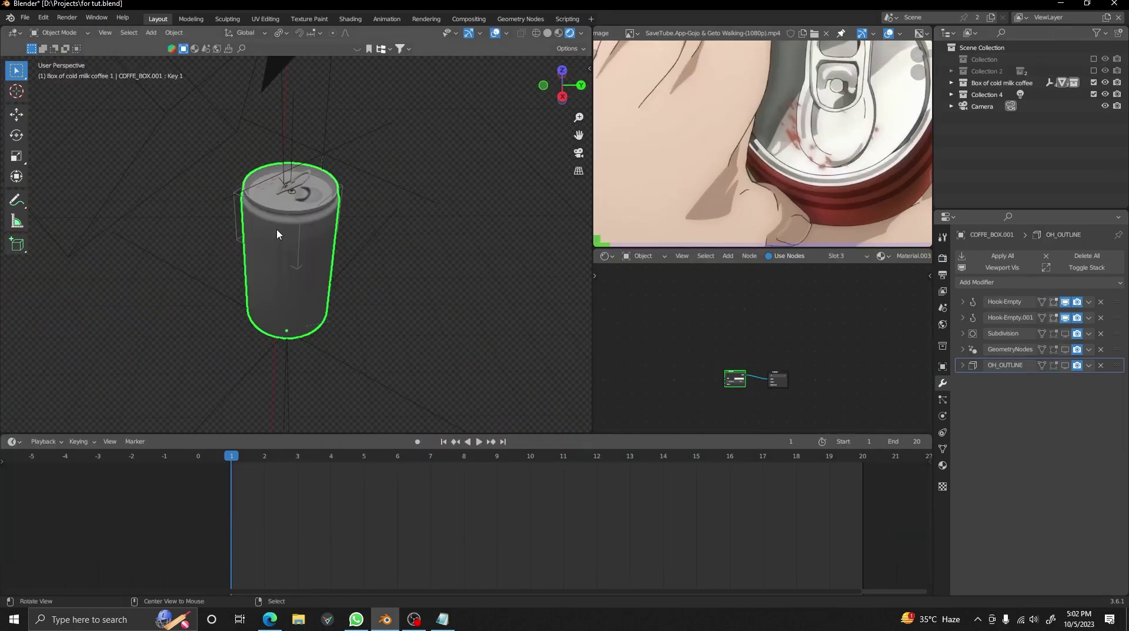
- Give the can's body a toon material using Diffuse BSDF, Shader to RGB and a constant Color Ramp
middle_click_drag(276, 229, 358, 252)
key("KP_0")
scroll(372, 247, "up", 3)
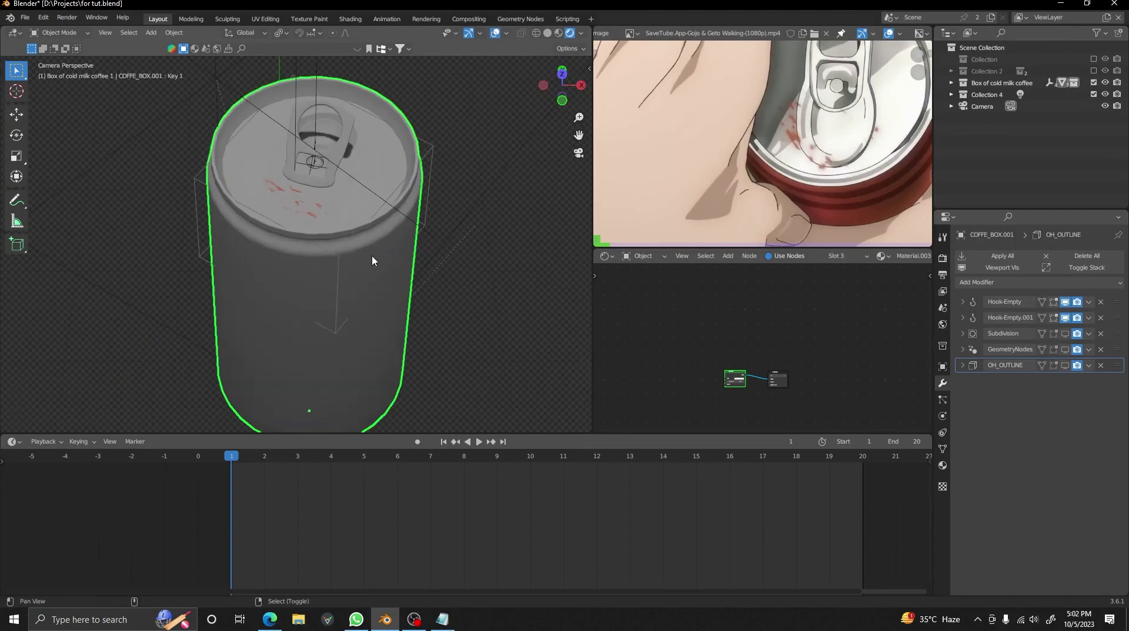
key("Tab")
key("Tab")
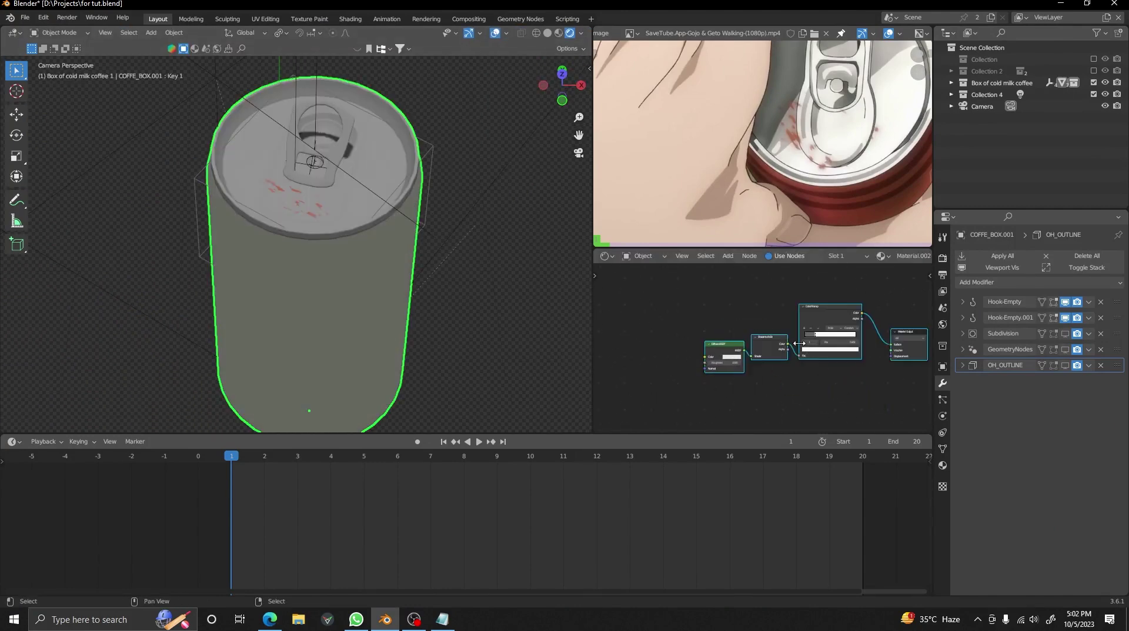
- Sample the reference can's reds into the body's Color Ramp and set the light stop's position to 0.052
scroll(764, 329, "up", 3)
left_click_drag(593, 302, 492, 301)
scroll(659, 297, "up", 3)
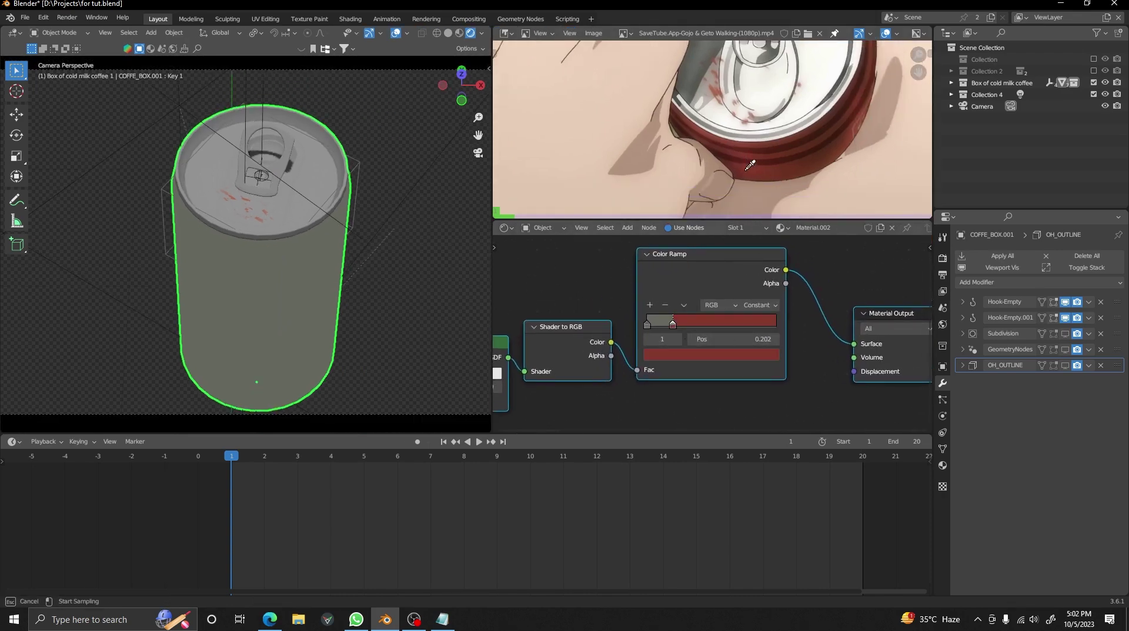
left_click(817, 157)
left_click_drag(665, 325, 663, 324)
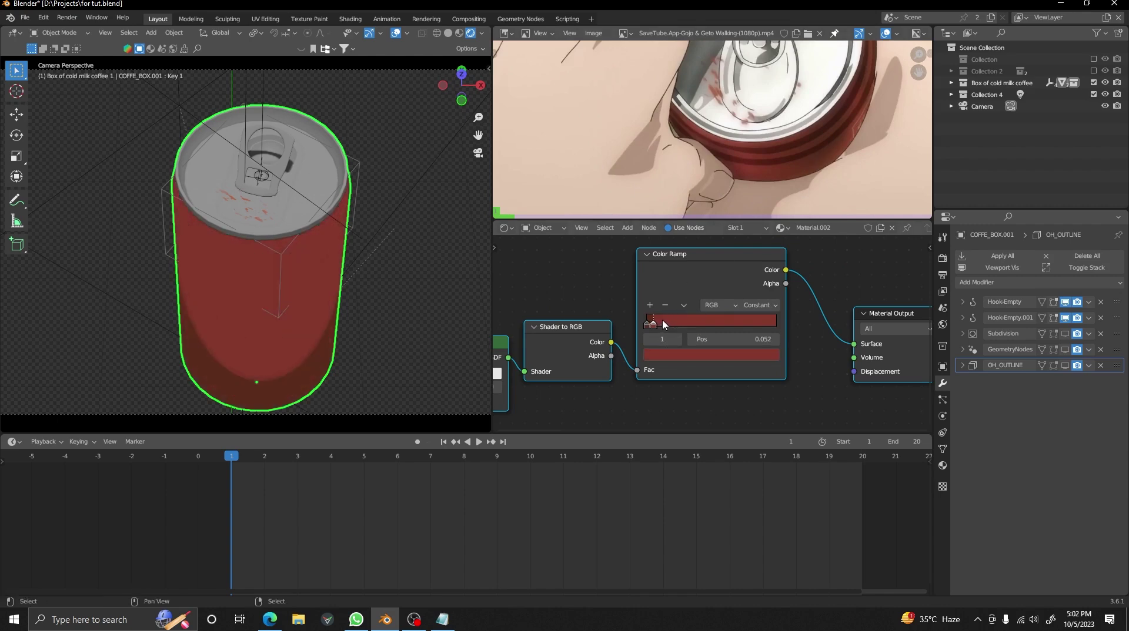
key("shift+alt+z")
- Add a Layer Weight node to the can body's material above the existing shader nodes
scroll(647, 306, "down", 5)
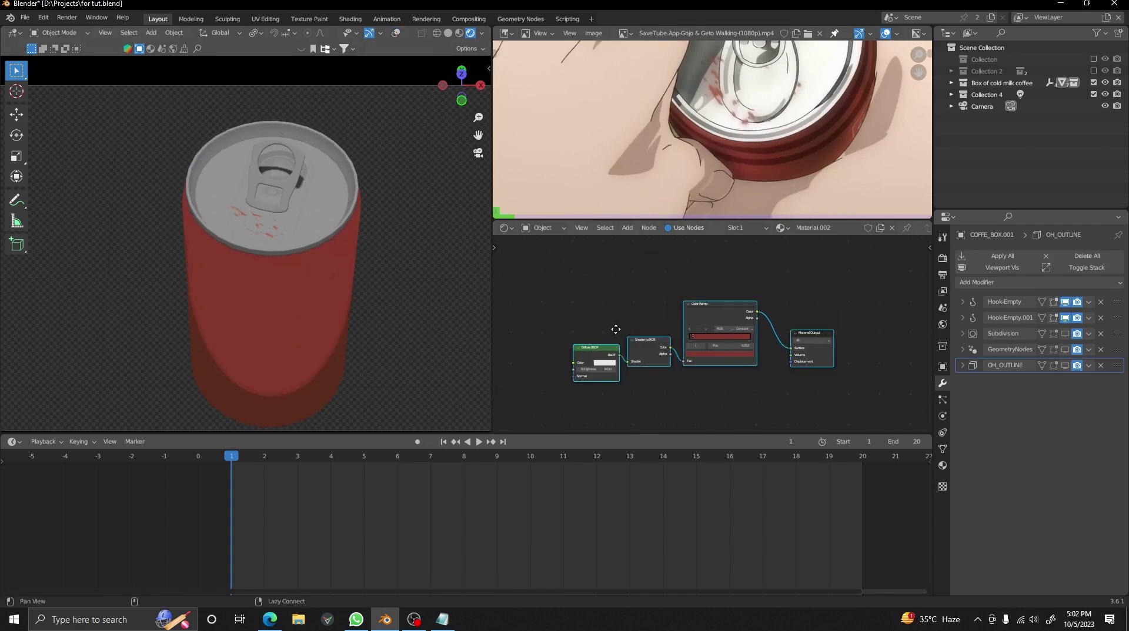
key("shift+a")
type("layer")
key("Return")
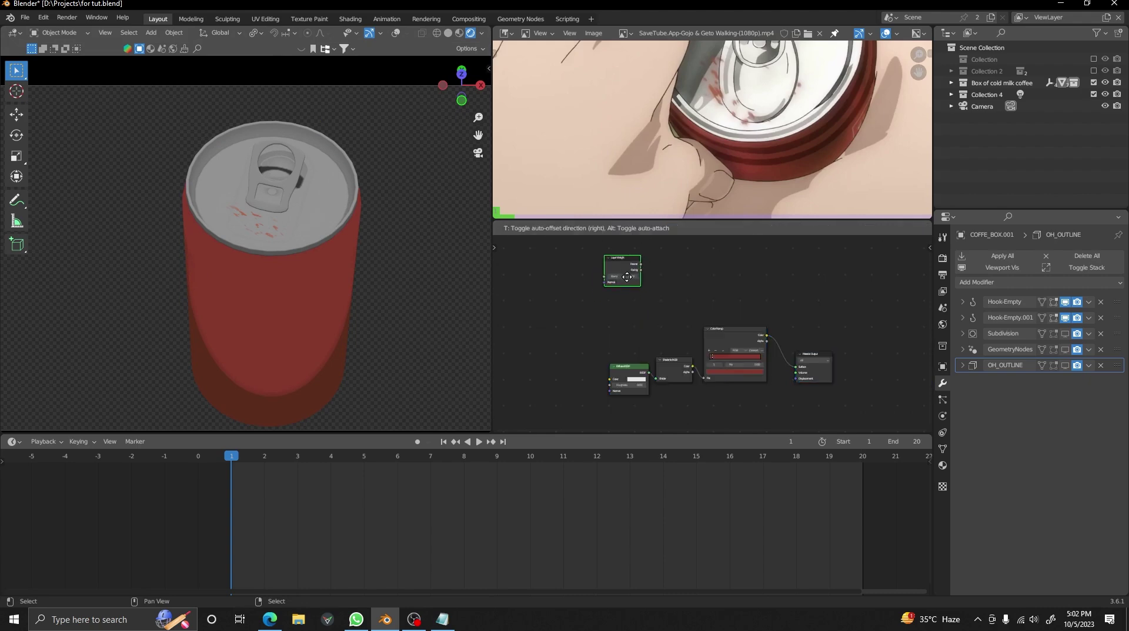
left_click(564, 280)
- Feed the Layer Weight's Fresnel output into a new constant black-and-white Color Ramp and preview it on the can
left_click_drag(598, 283, 644, 298)
type("col")
left_click(731, 322)
left_click(697, 289)
scroll(697, 289, "up", 1)
left_click(719, 337)
scroll(719, 337, "up", 1)
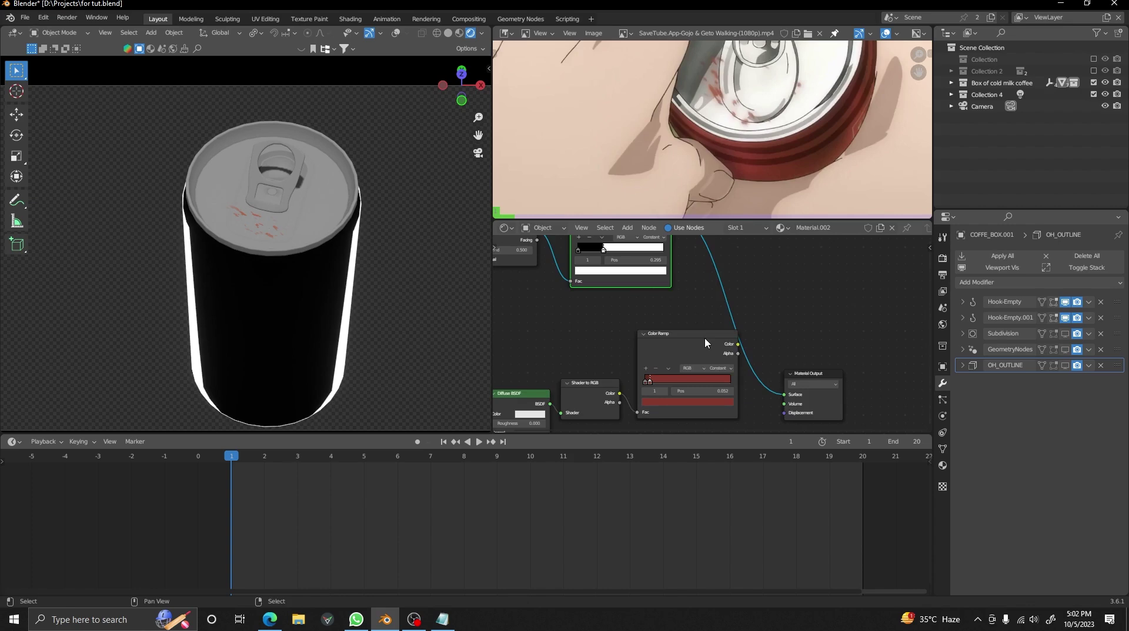
- Insert a Mix Color node set to Add after the red Color Ramp and connect the rim ramp to input B
left_click_drag(737, 345, 800, 320)
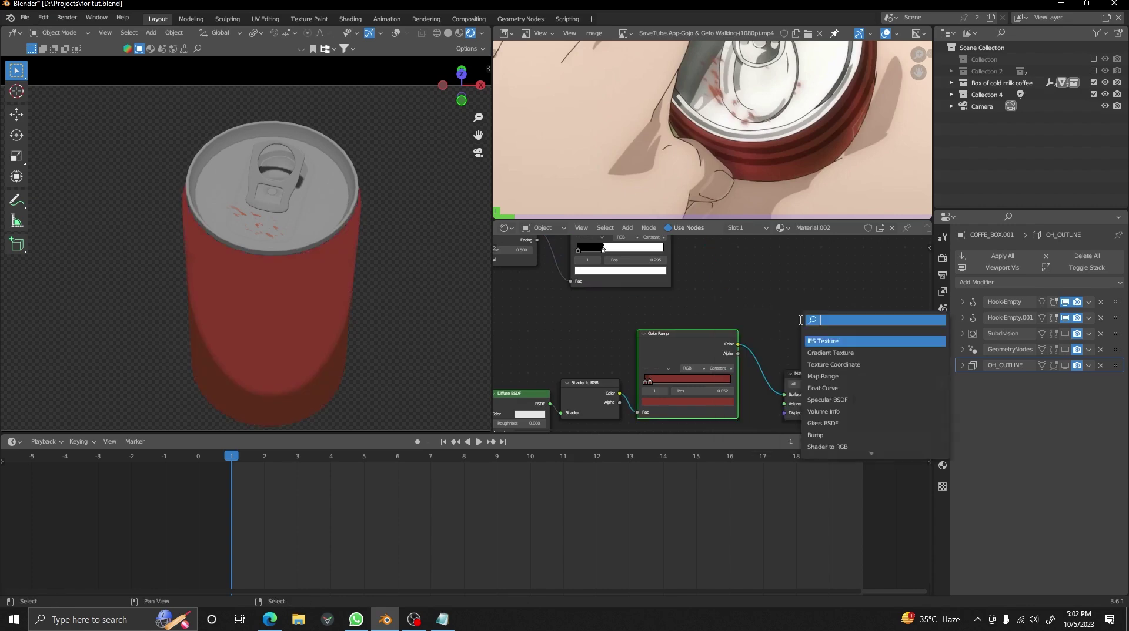
left_click(814, 352)
left_click(805, 348)
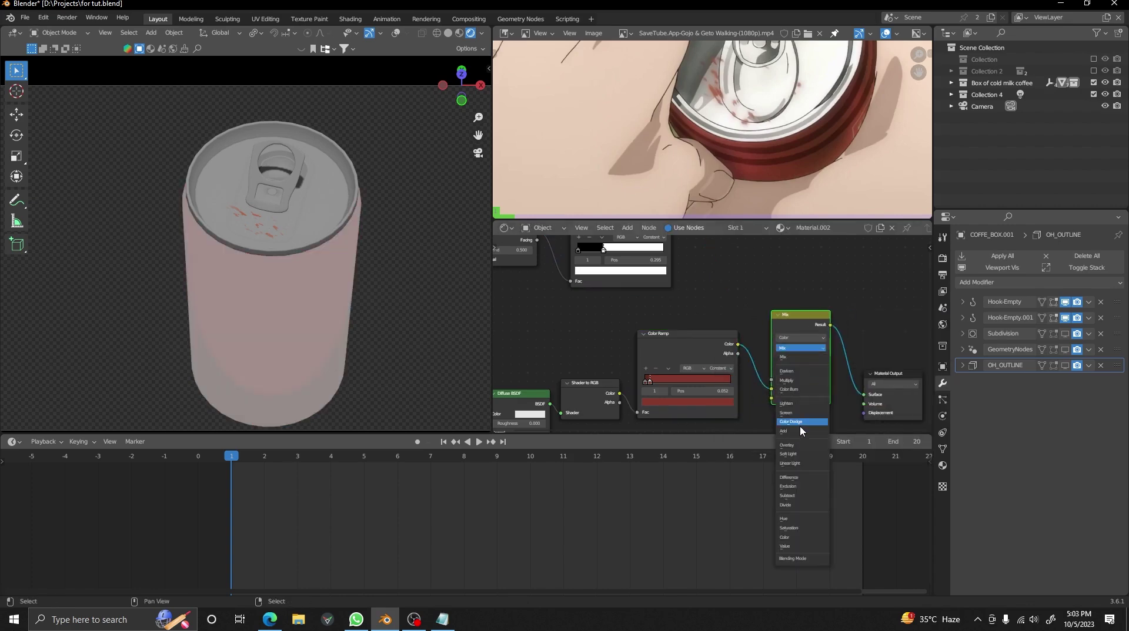
middle_click_drag(718, 304, 722, 324)
scroll(676, 247, "down", 3)
left_click_drag(682, 253, 685, 261)
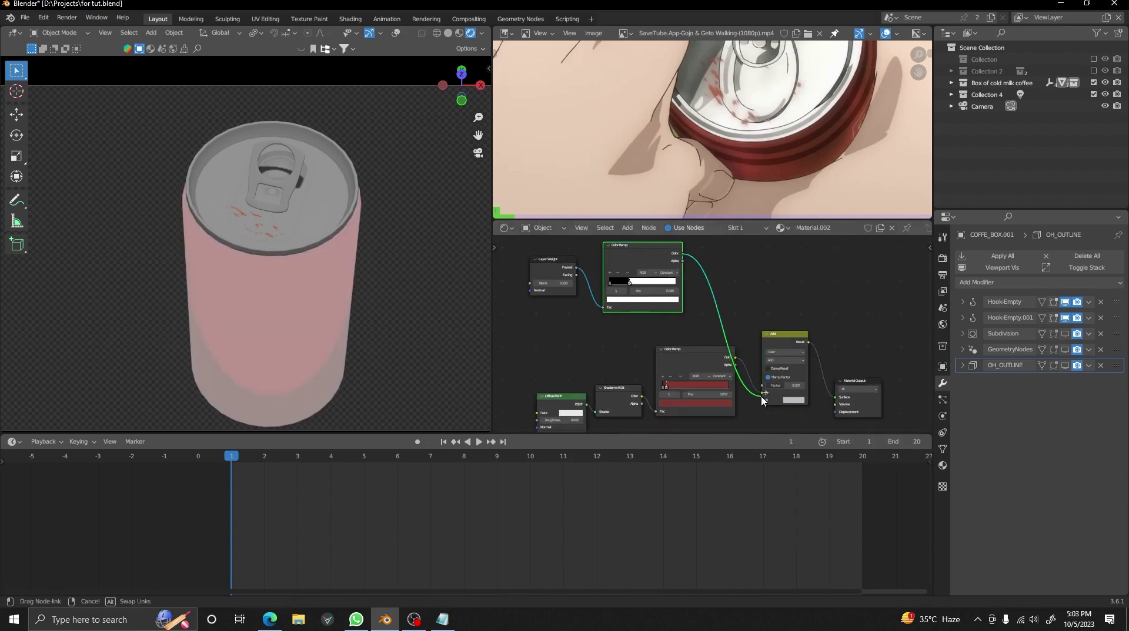
left_click_drag(762, 400, 763, 401)
- Turn on the Screencast Keys display for the viewport
key("n")
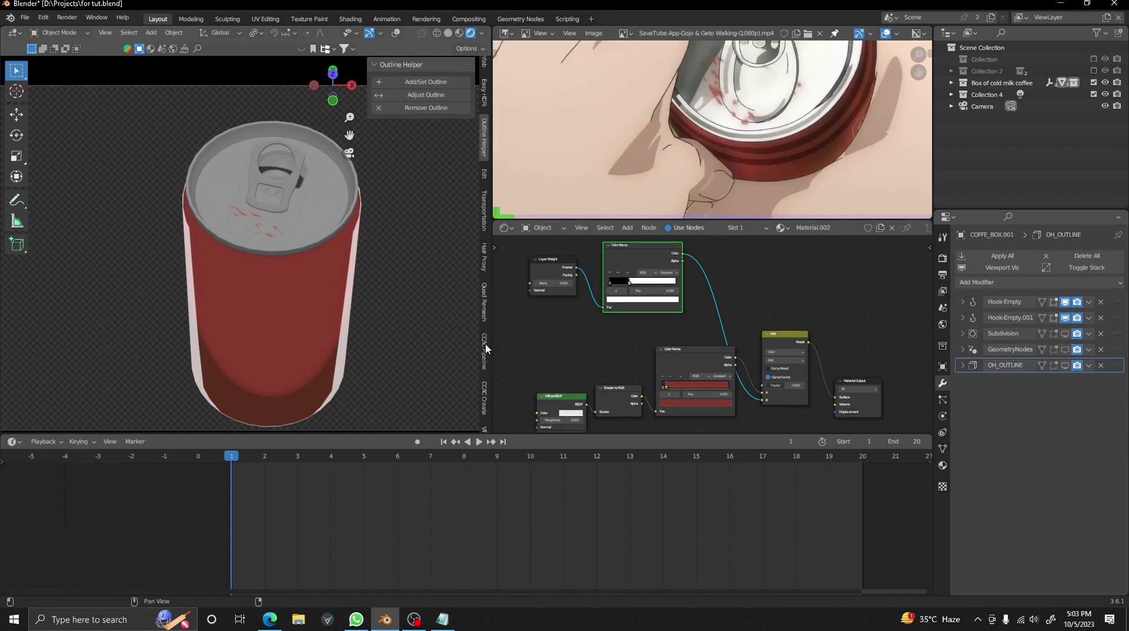
left_click(486, 325)
left_click(484, 373)
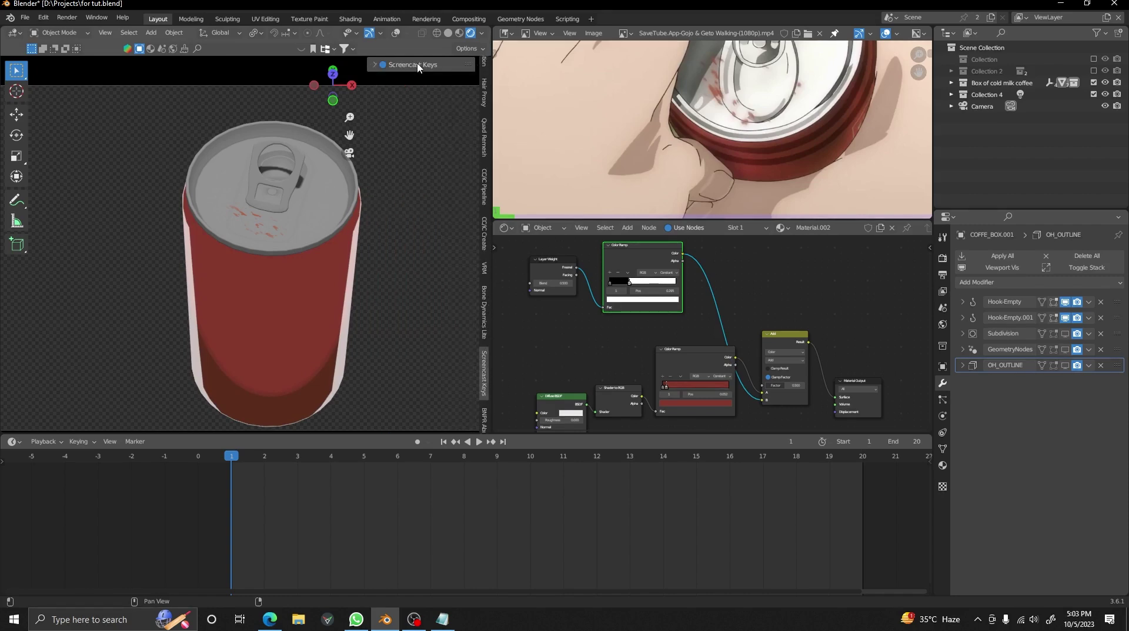
left_click(381, 65)
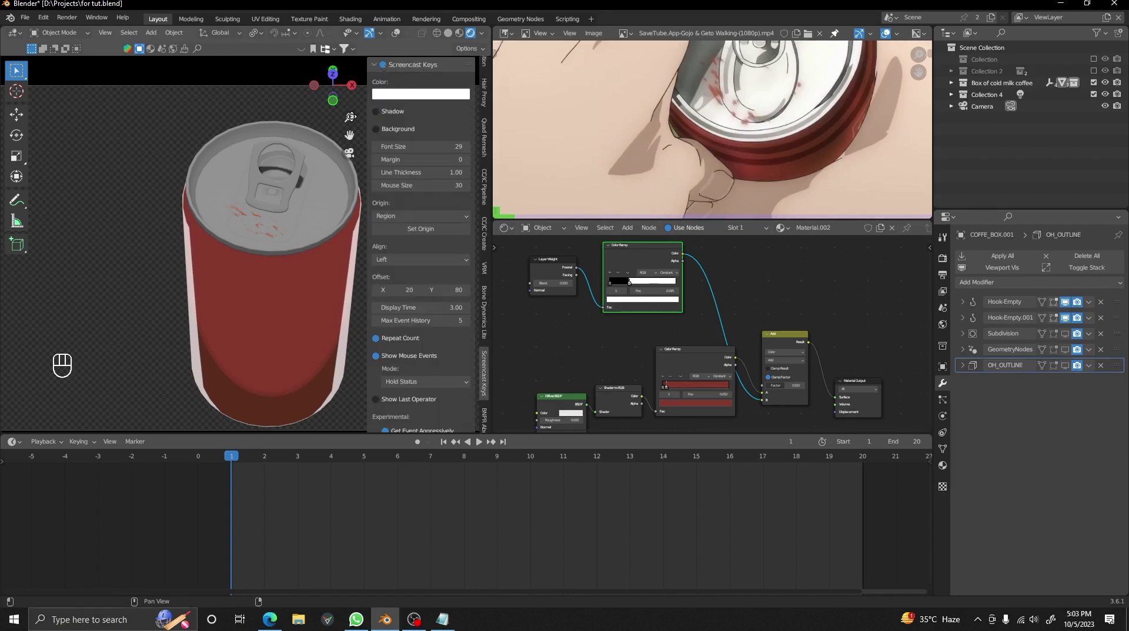
key("n")
- Set the Add node's factor to 0.167, then duplicate the rim Color Ramp with its Layer Weight link and preview the copy
scroll(633, 337, "up", 2)
left_click_drag(806, 398, 791, 399)
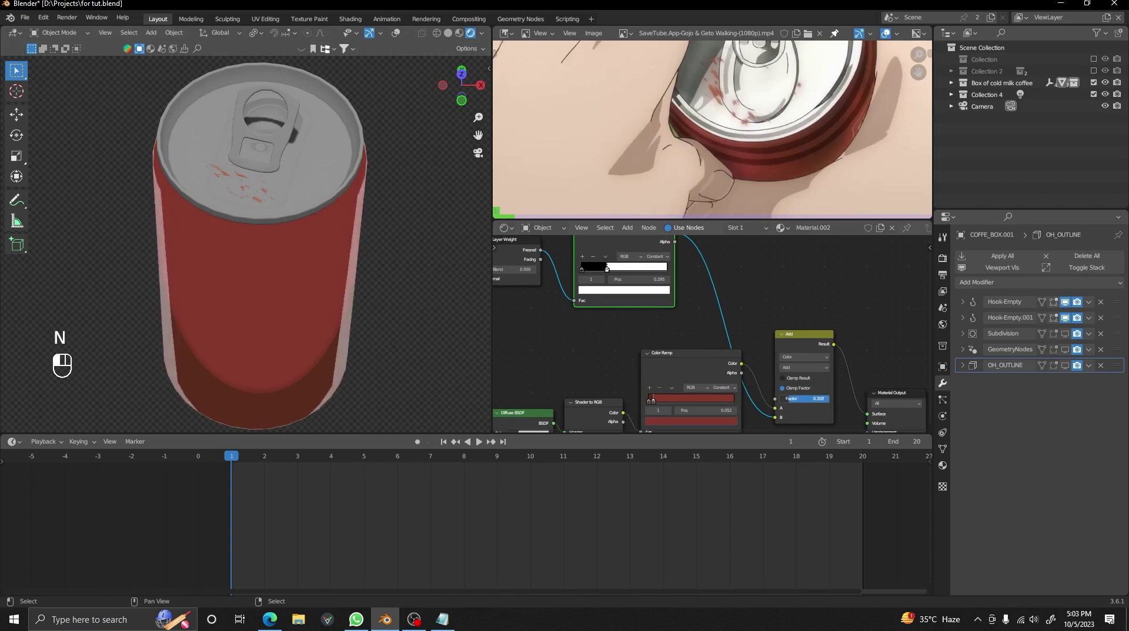
scroll(693, 335, "down", 2)
key("shift+ctrl+d")
middle_click_drag(690, 275, 691, 304)
left_click(692, 305, "ctrl+shift")
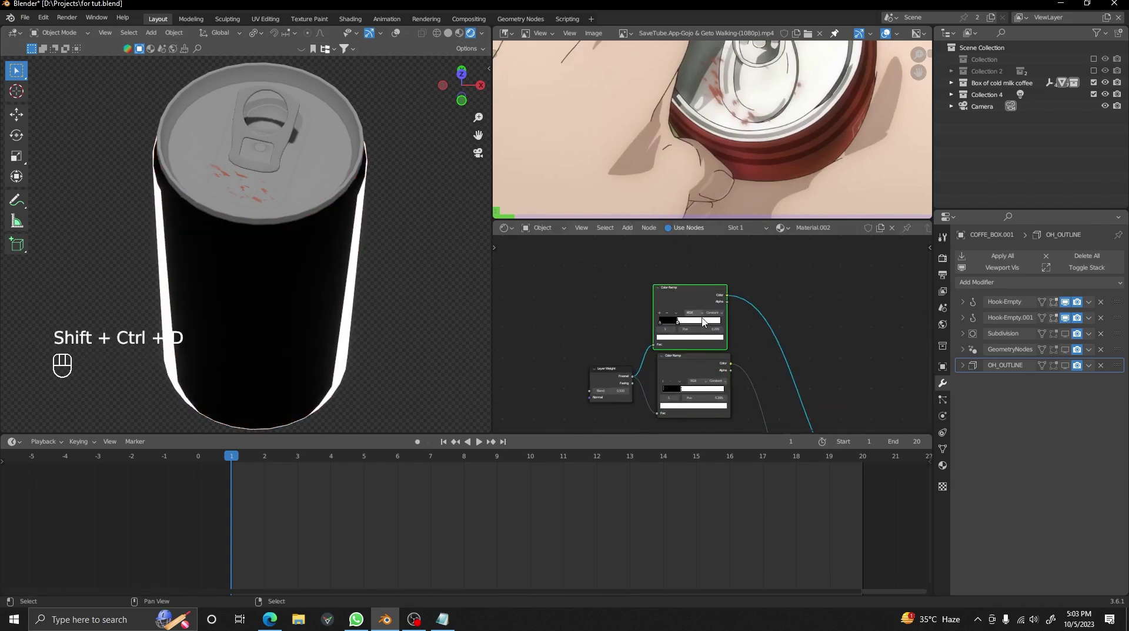
- Reshape the duplicated ramp with an extra black stop so only a narrow white band remains on the can
scroll(700, 321, "up", 3)
left_click_drag(652, 313, 638, 313)
left_click(620, 299)
scroll(697, 306, "down", 2)
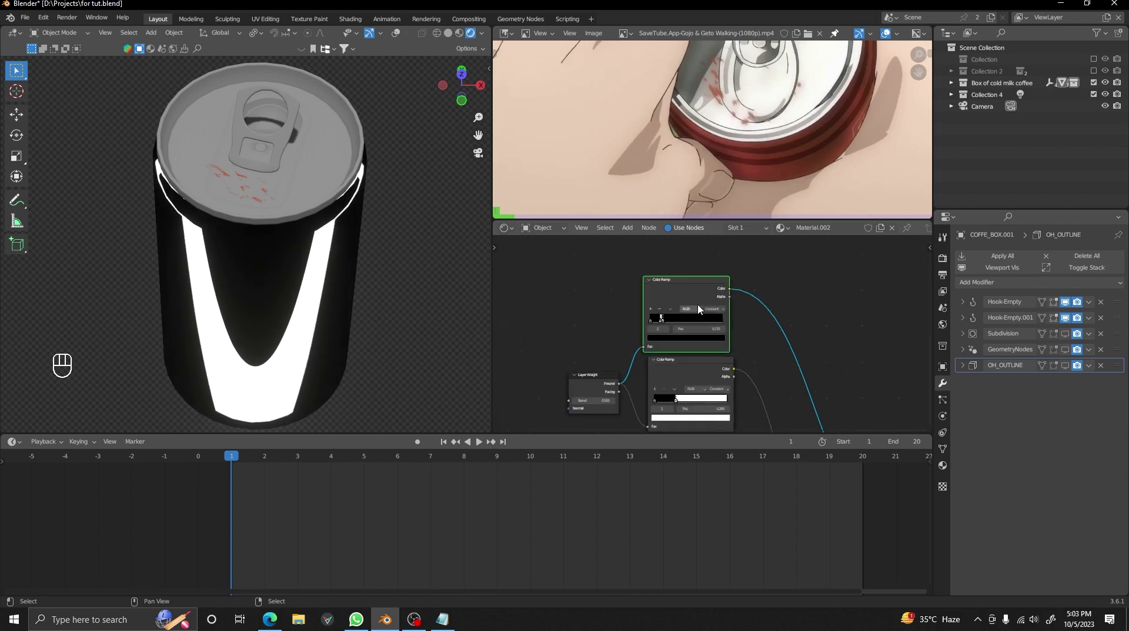
- Duplicate the Add node in front of the Material Output and connect the band ramp to its input B
scroll(698, 310, "down", 2)
middle_click_drag(705, 317, 630, 247)
left_click(731, 344, "ctrl+shift")
left_click(757, 347)
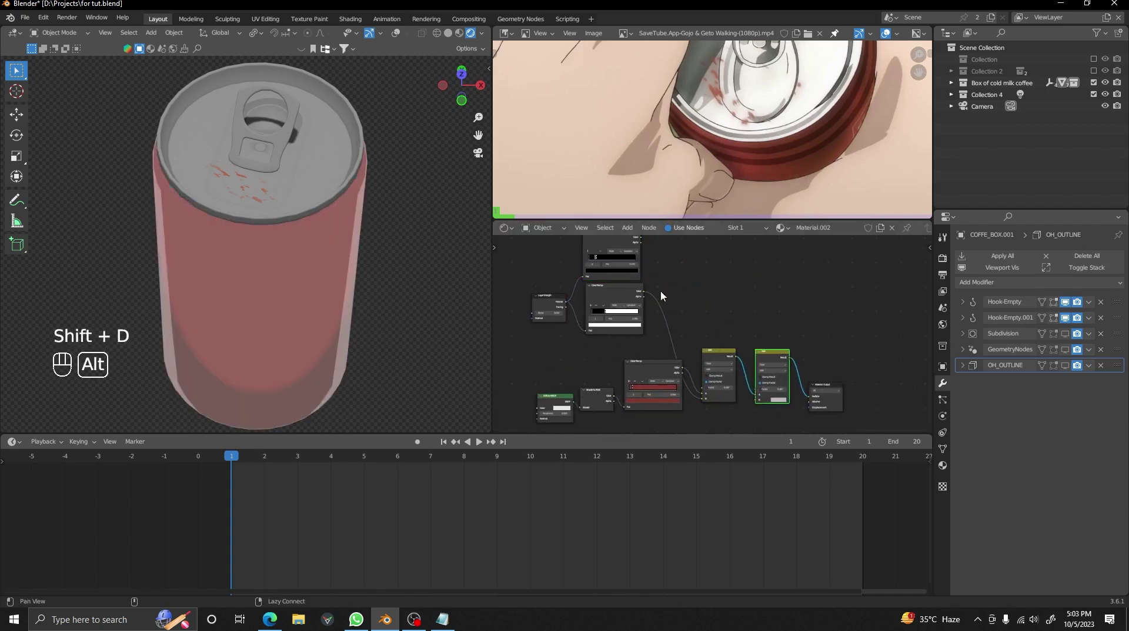
right_click_drag(761, 334, 767, 358, "alt")
scroll(768, 358, "up", 2)
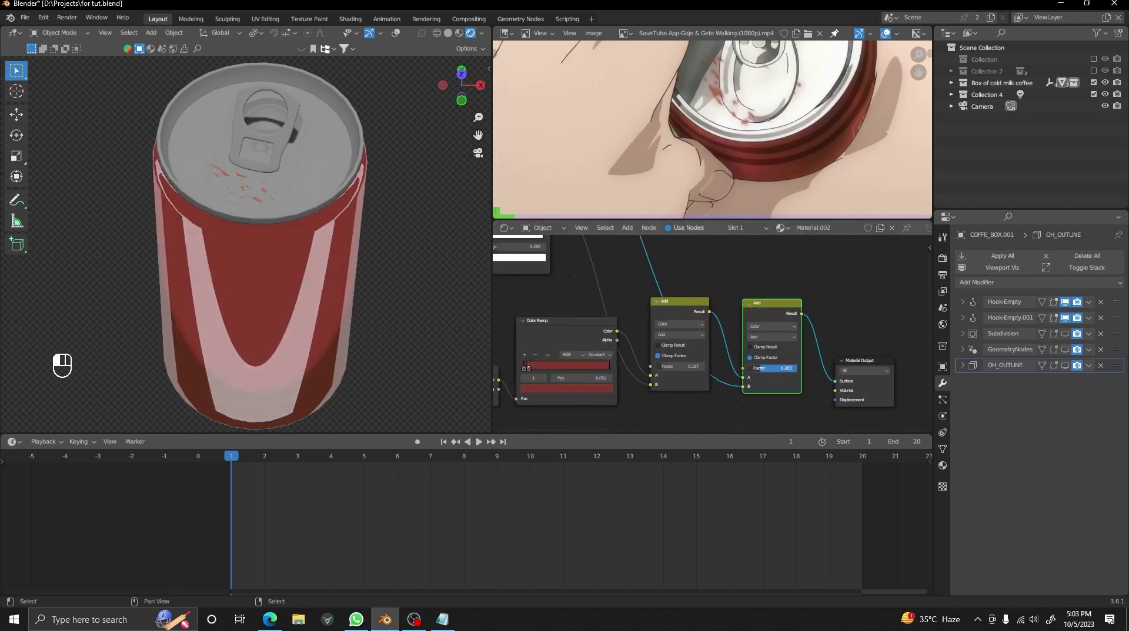
- Lower the highlight strengths by setting the second Add node's factor to 0.075 and the first one's to 0.067
left_click_drag(768, 368, 766, 368)
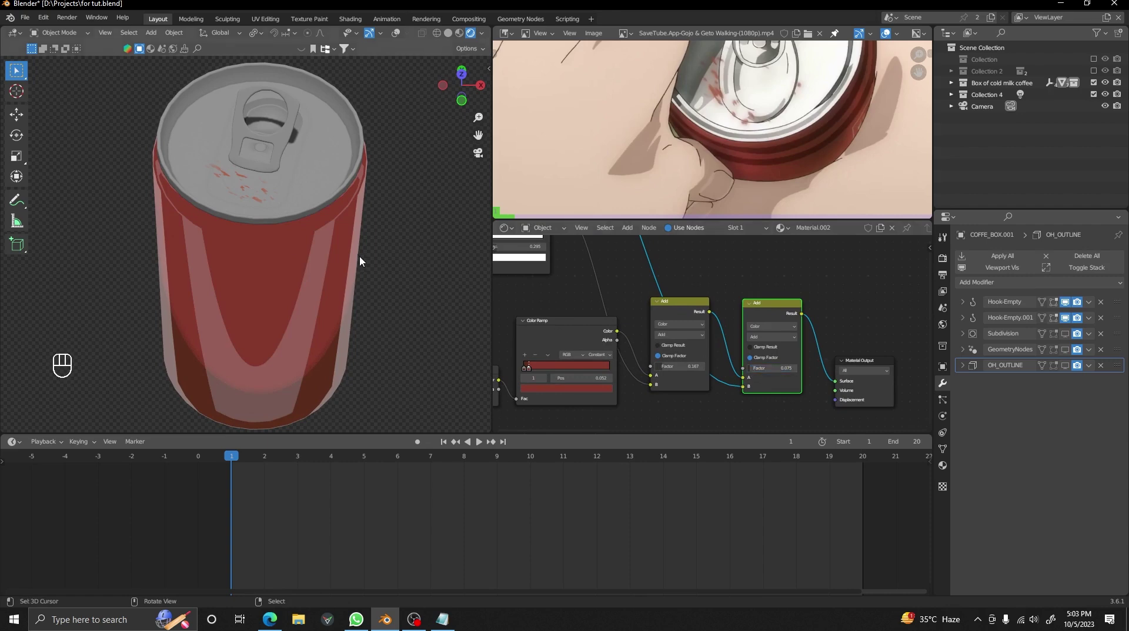
scroll(359, 257, "down", 1)
left_click_drag(680, 366, 672, 366)
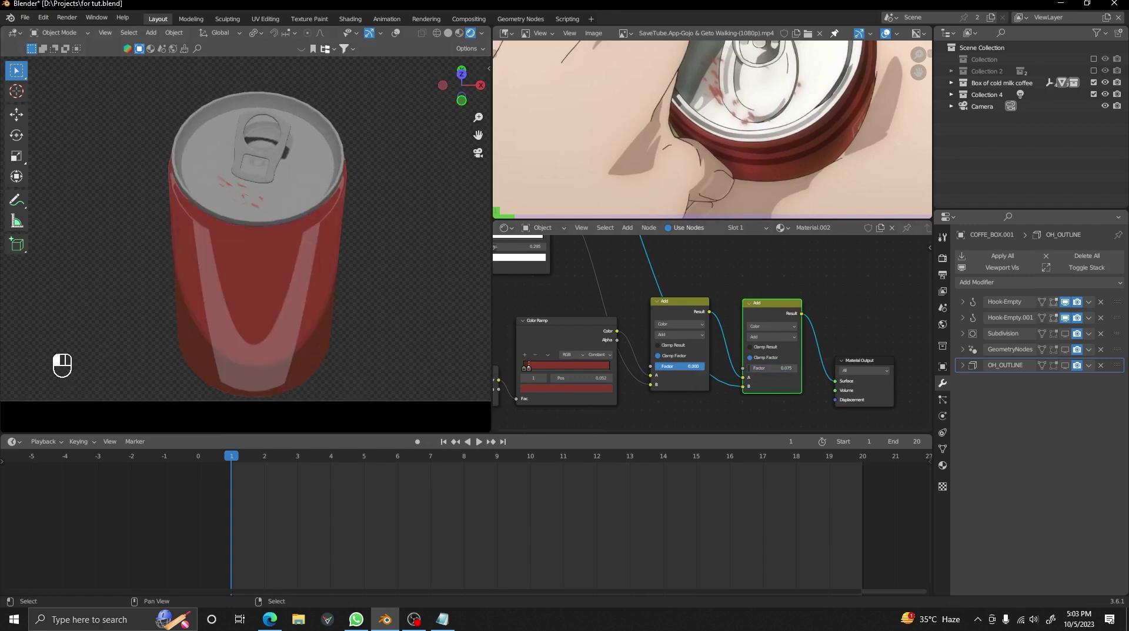
- Add a Voronoi Texture below the existing nodes, with Texture Coordinate and Mapping nodes attached
scroll(676, 309, "down", 4)
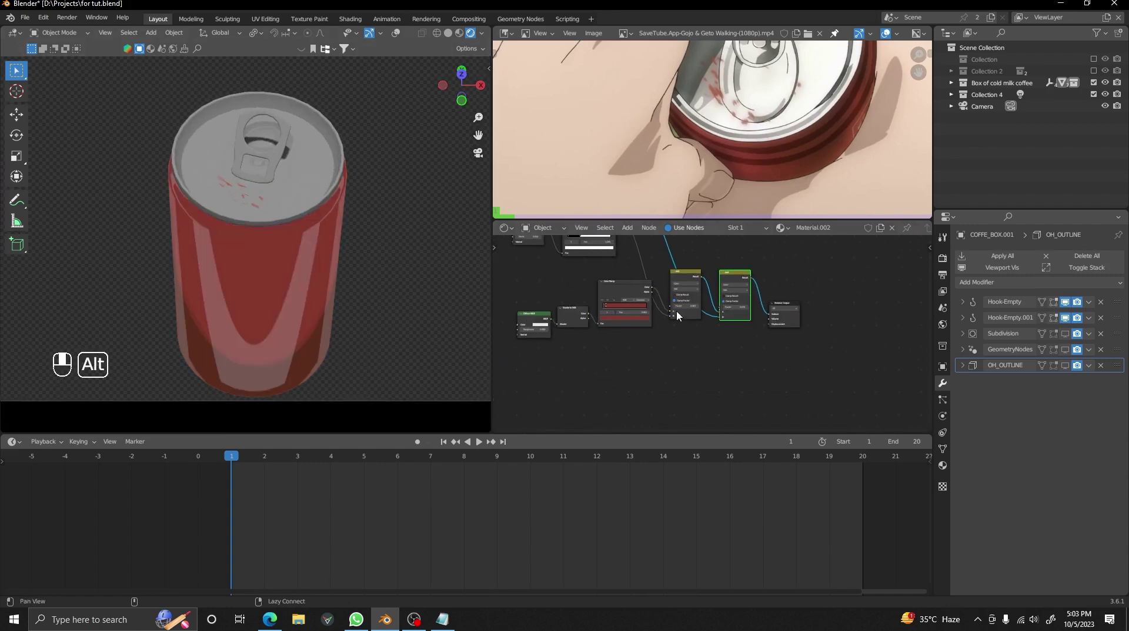
key("shift+a")
type("o")
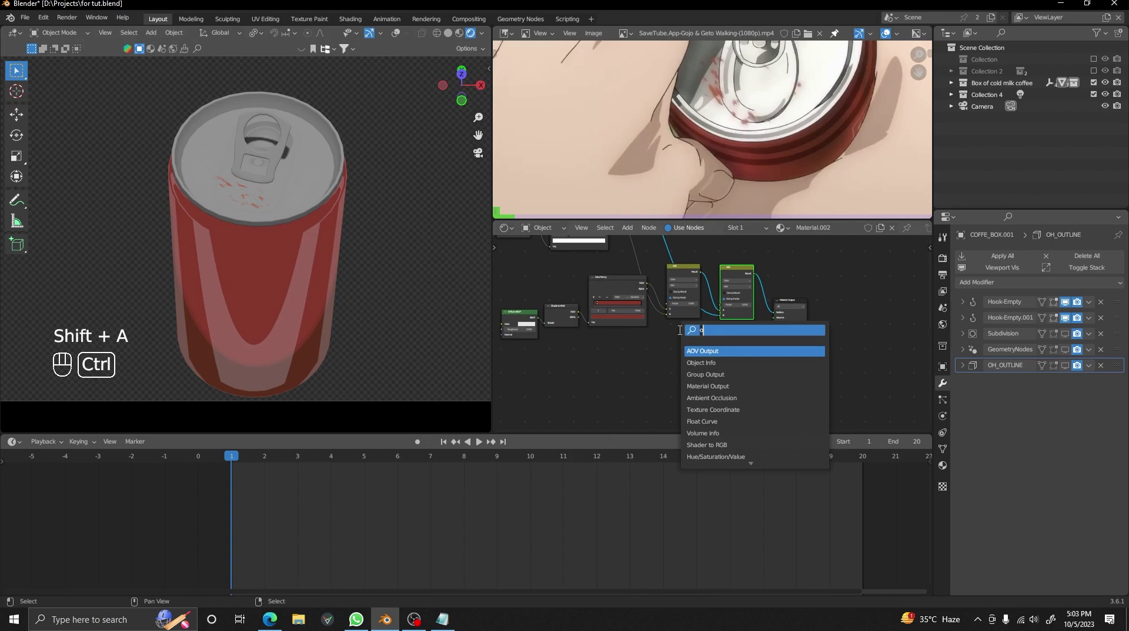
type("or")
left_click(711, 353)
left_click(702, 385)
key("ctrl+t")
middle_click_drag(673, 390, 663, 348)
scroll(641, 349, "up", 4)
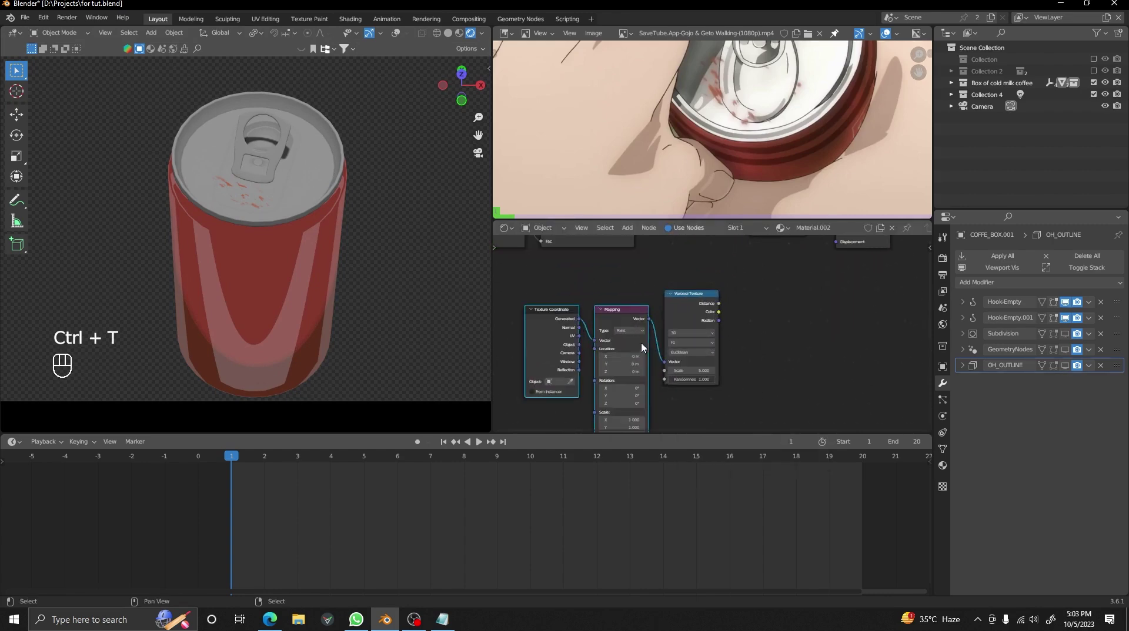
- Drive the Mapping node with Object coordinates and preview the Voronoi Texture on the can
left_click(682, 337, "ctrl+shift")
left_click_drag(741, 310, 707, 317, "alt")
scroll(707, 314, "up", 1)
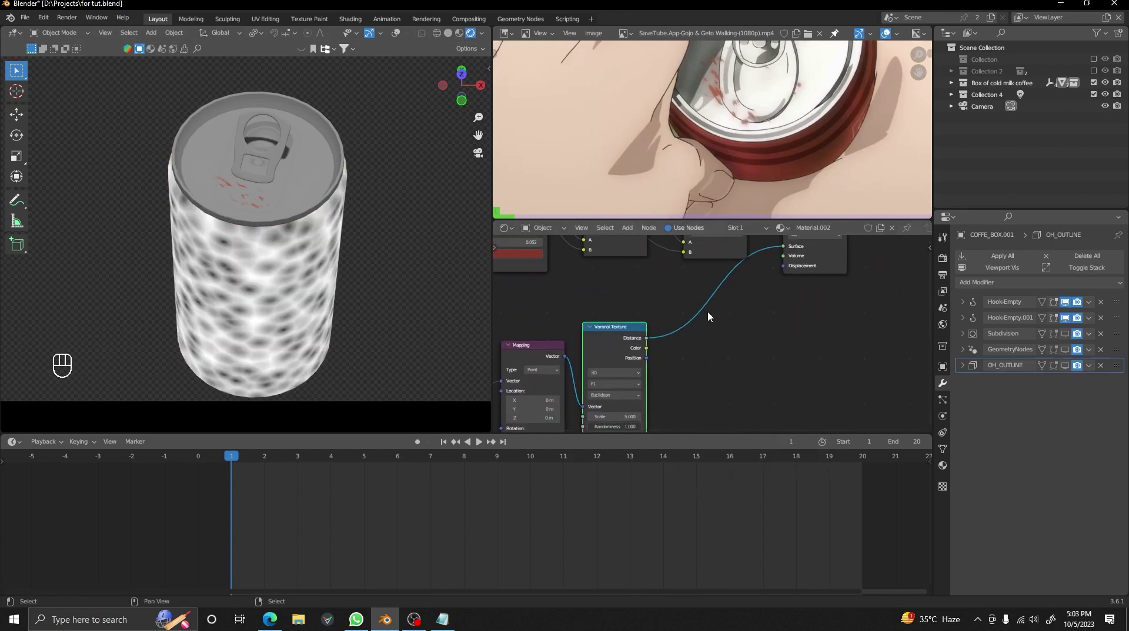
- Add a Color Ramp after the Voronoi Texture
key("shift+a")
left_click(708, 309)
type("r")
left_click(728, 357)
left_click(702, 342)
middle_click_drag(641, 387, 696, 328)
scroll(696, 328, "up", 1)
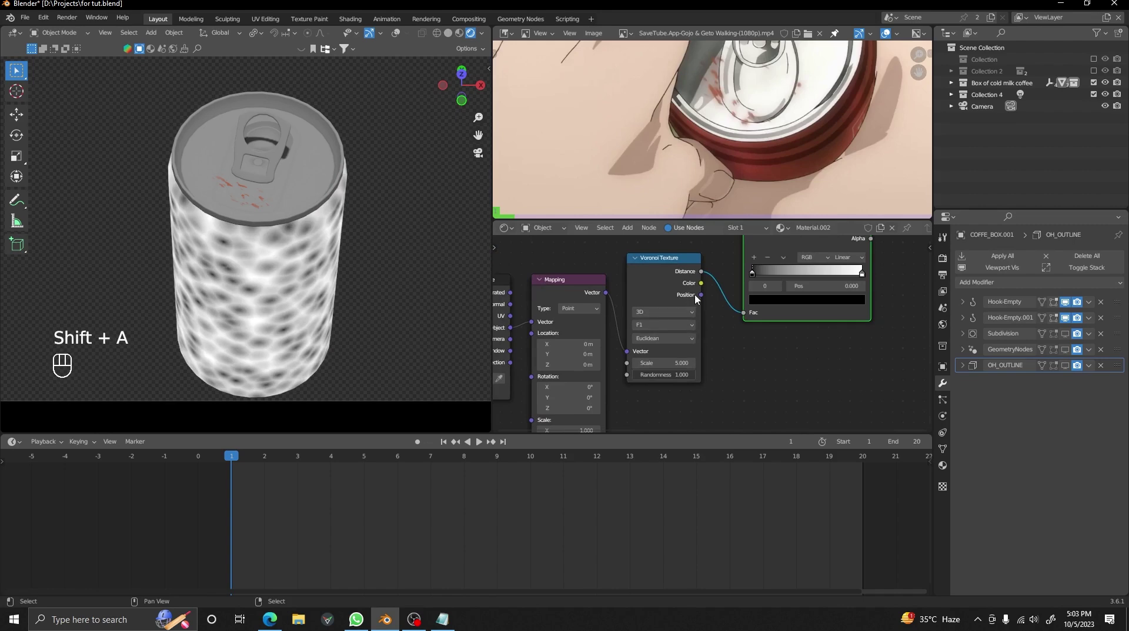
- Feed the Voronoi's Color output into the ramp, using the Smooth F1 feature and a lower scale
left_click(681, 280, "ctrl+shift")
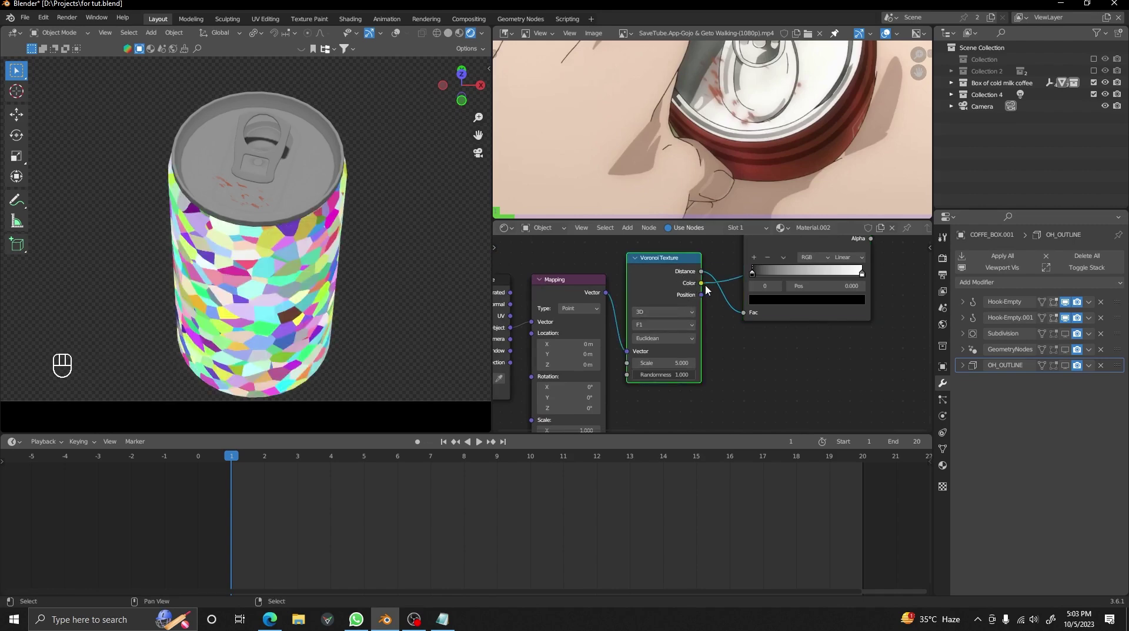
left_click(747, 318, "ctrl+shift")
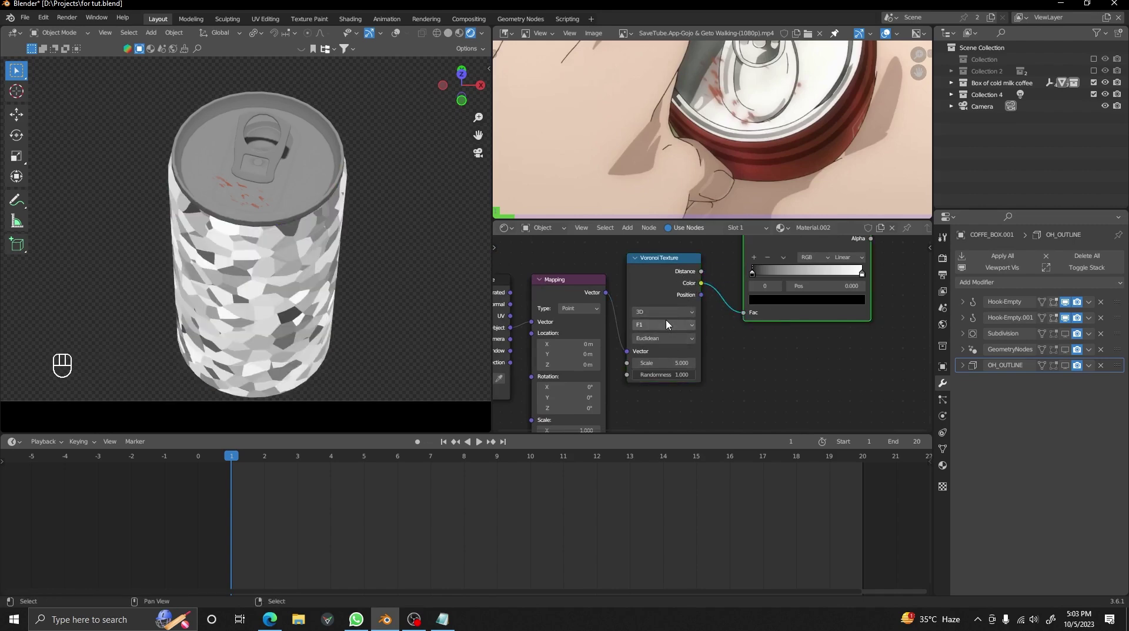
left_click(665, 363)
left_click_drag(673, 363, 633, 364, "shift")
scroll(824, 304, "down", 4)
- Duplicate the second Add node, insert the copy before the Material Output and set its blend mode to Overlay
left_click_drag(825, 305, 783, 422, "alt")
left_click(736, 268, "ctrl+shift")
key("shift+d")
left_click(794, 277)
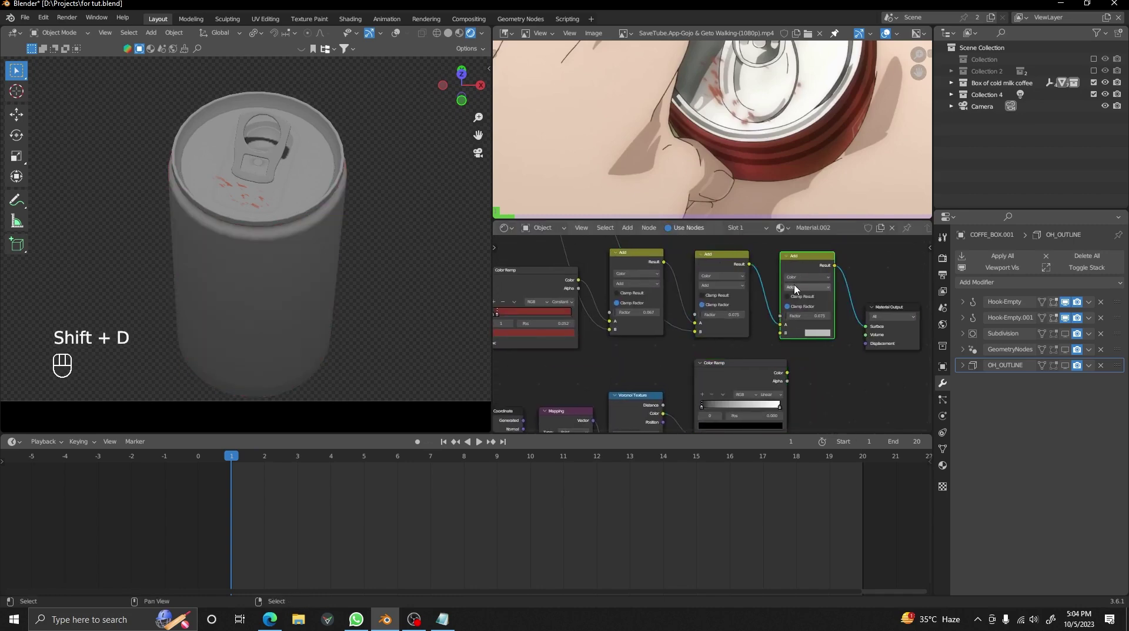
left_click(795, 287)
left_click(794, 376)
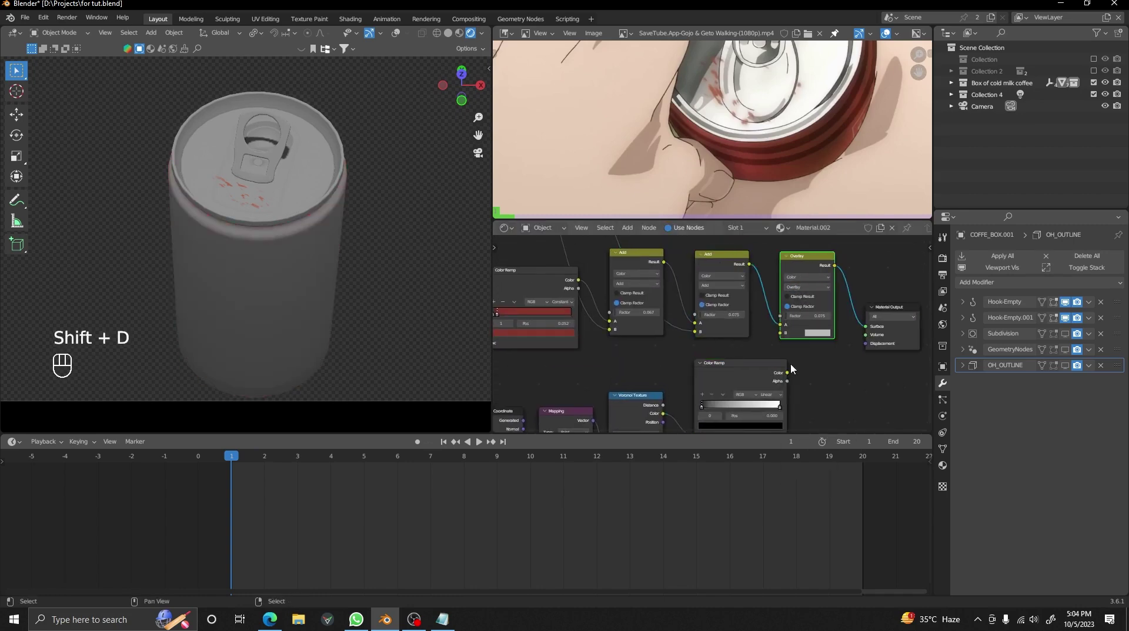
- Rearrange the output nodes and connect the second Add result to Overlay input A and the Voronoi ramp to input B
left_click_drag(890, 360, 856, 265)
key("g")
left_click(897, 250)
left_click(821, 262)
key("g")
left_click(868, 327)
middle_click_drag(868, 327, 817, 314)
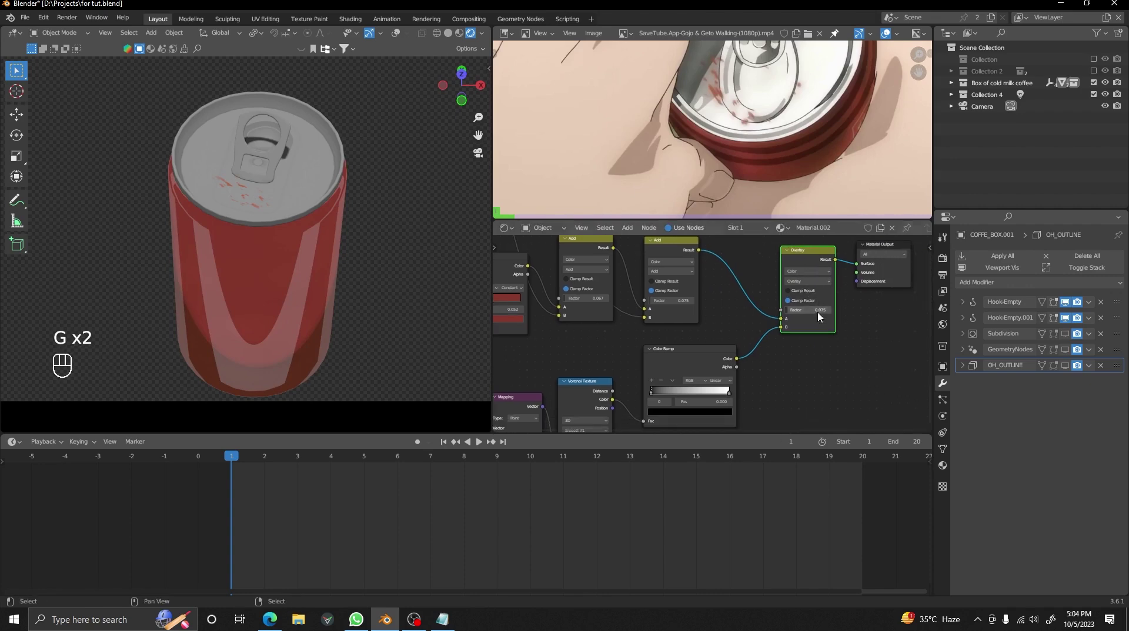
- Set the Overlay node's factor to 0.417 and show the viewport overlays again
left_click_drag(324, 224, 309, 259, "alt+shift")
scroll(348, 257, "up", 2)
key("shift+alt+z")
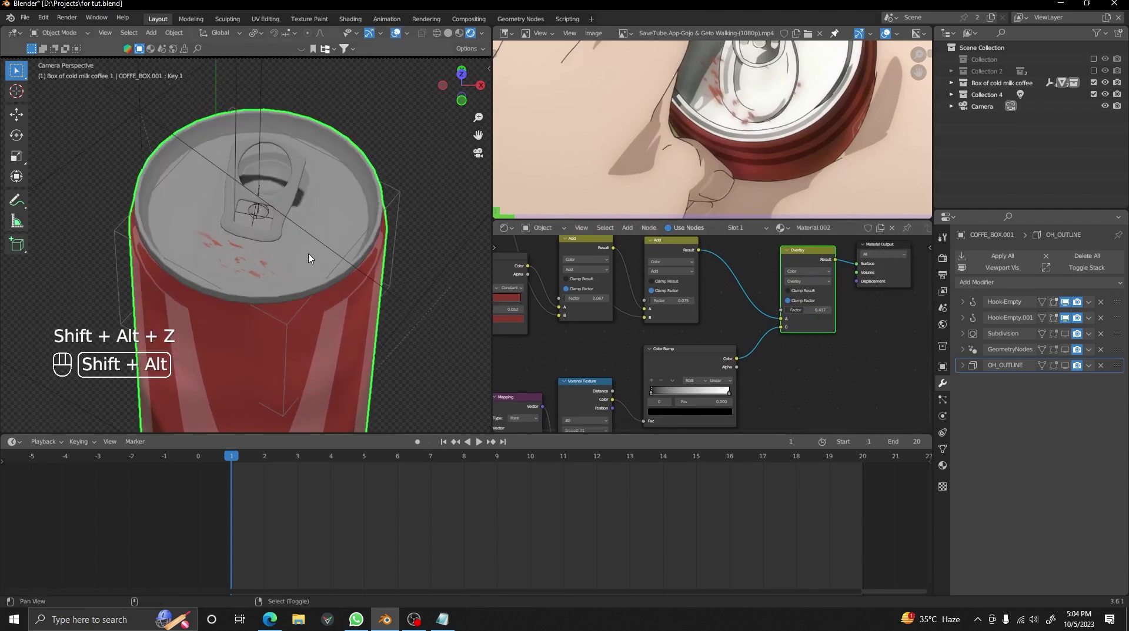
- Switch to the lid's material slot and replace its Diffuse BSDF nodes with the copied toon shader nodes
key("Tab")
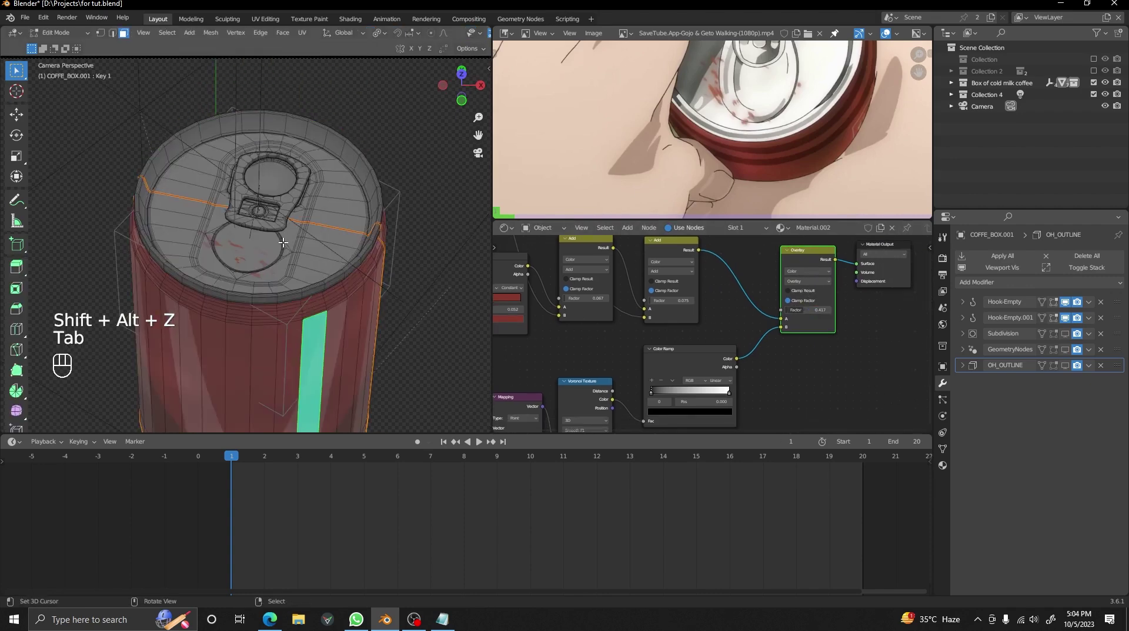
key("Tab")
key("Home")
key("a")
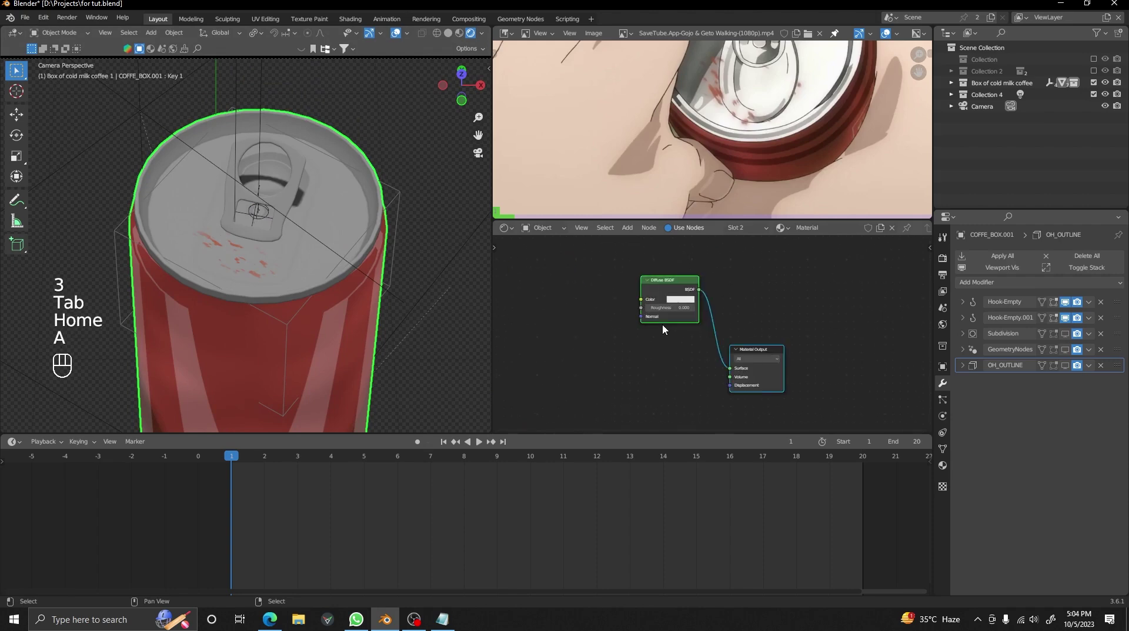
key("x")
key("ctrl+v")
- Hide the viewport overlays and move the white stop of the lid's Color Ramp to 0.197
key("shift+alt+z")
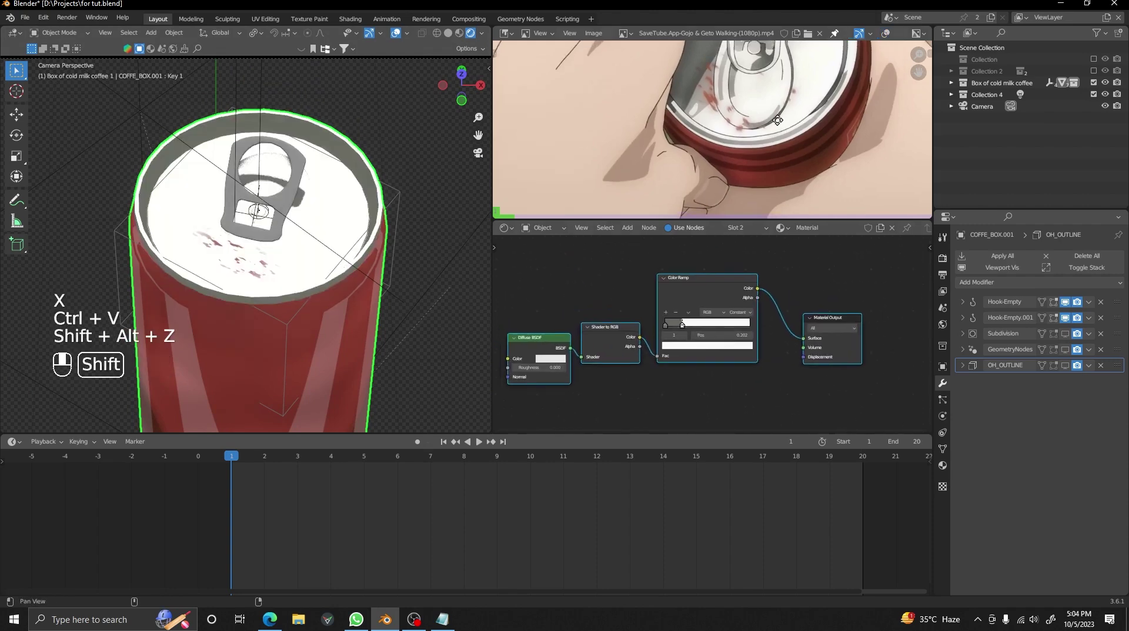
key("shift+alt+z")
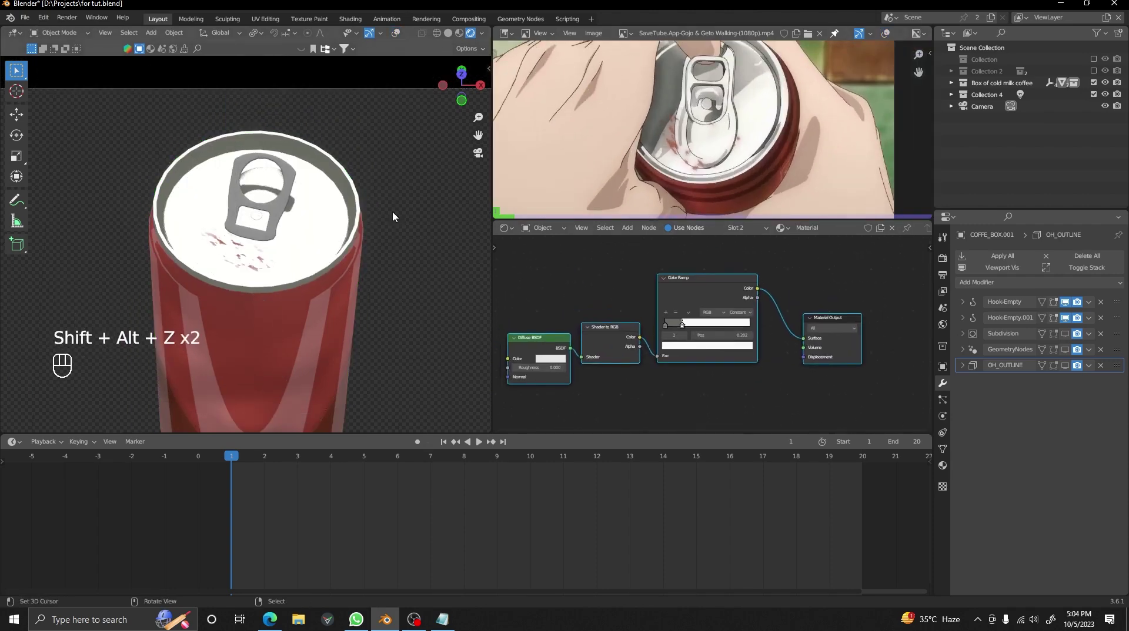
scroll(678, 328, "up", 1)
left_click_drag(677, 328, 680, 315)
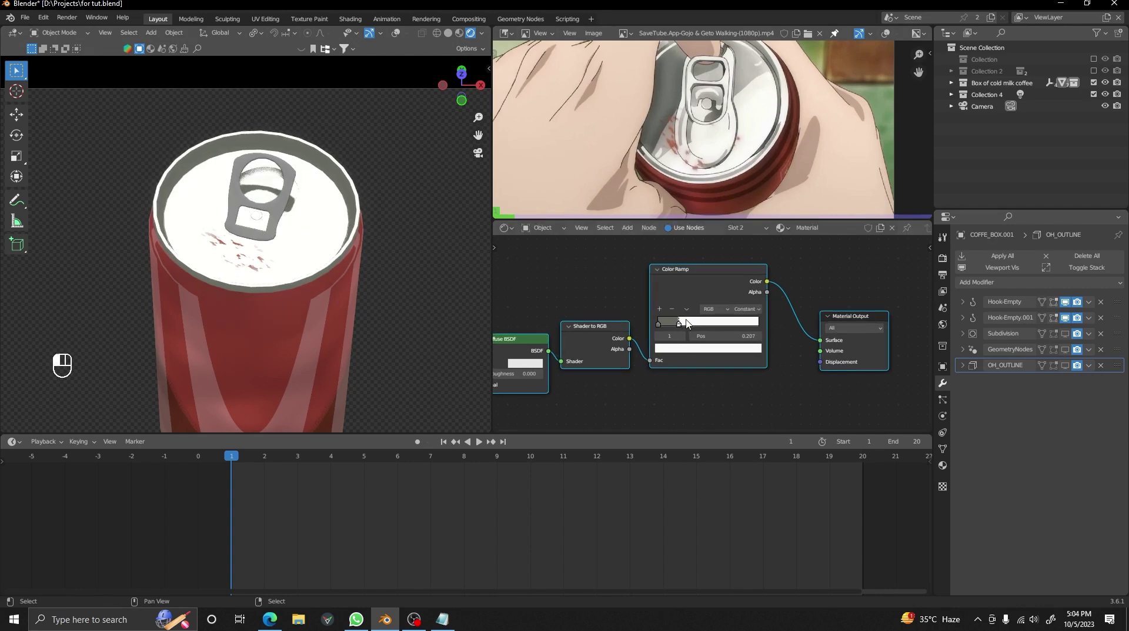
- Show the viewport overlays and delete the empty named Box of cold milk coffee.001 near the can's lid
key("shift+alt+z")
left_click_drag(376, 247, 350, 235, "alt")
key("grave")
left_click_drag(353, 181, 278, 136, "alt")
scroll(279, 136, "down", 2)
right_click(310, 214)
scroll(310, 214, "up", 4)
key("g")
right_click(380, 176)
key("grave")
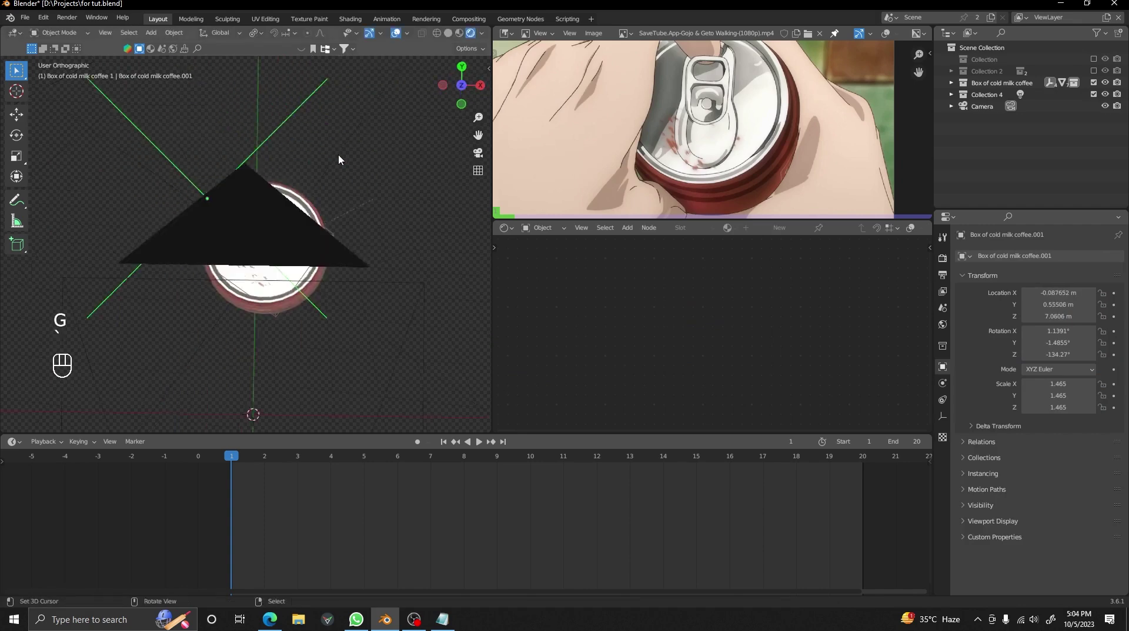
key("x")
left_click(338, 154)
- Snap the 3D cursor to the can and add a Plain Axes empty there
left_click_drag(362, 202, 290, 169, "alt")
right_click(286, 220)
scroll(286, 220, "up", 2)
key("shift+s")
key("shift+a")
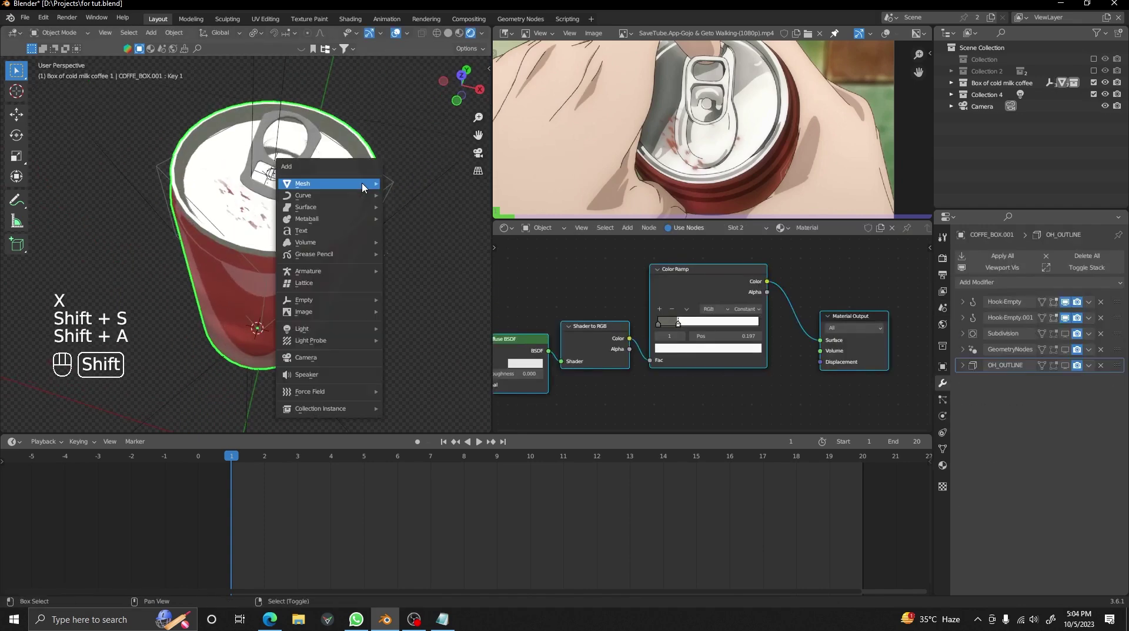
left_click(410, 301)
- Raise the new empty along Z to about 7.16 m, just above the can's lid
scroll(369, 288, "down", 1)
key("g")
key("z")
left_click(368, 120)
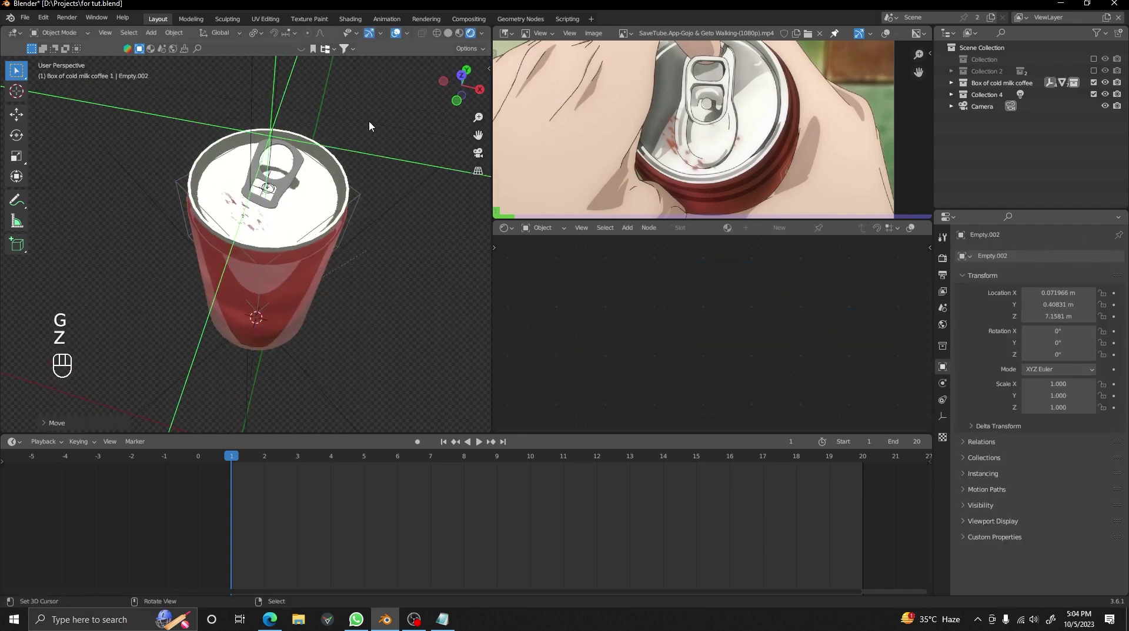
left_click_drag(369, 120, 320, 104, "alt")
scroll(320, 105, "down", 3)
mouse_move(326, 152)
middle_mouse_down("alt")
mouse_move(307, 147)
mouse_move(324, 163)
middle_mouse_up("alt")
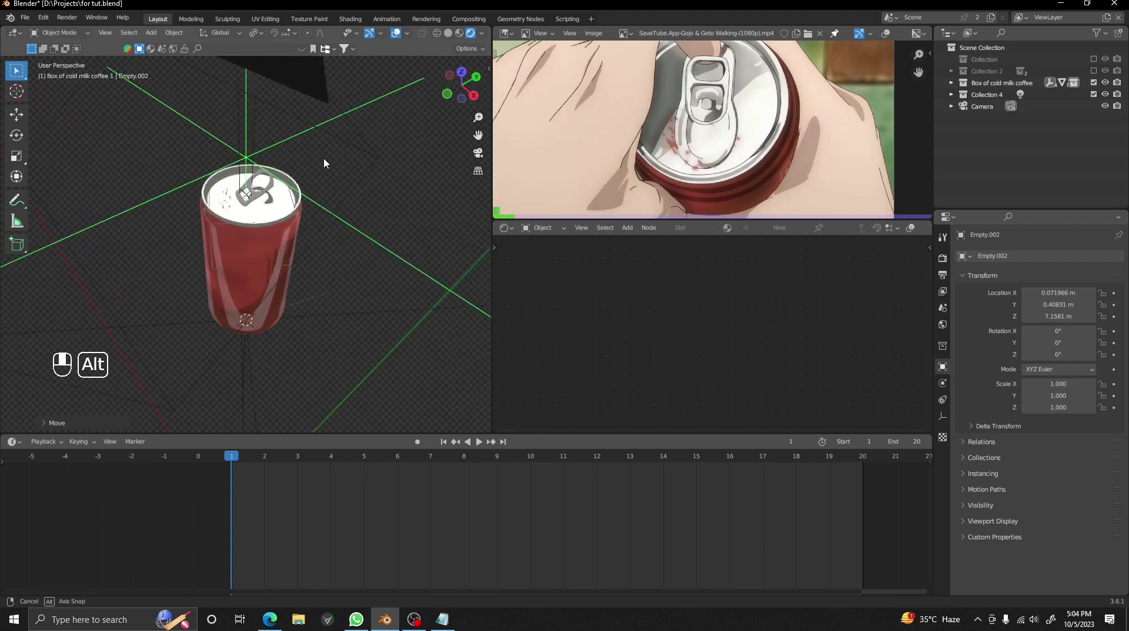
- Pin the lid material's node tree and add a Gradient Texture with Texture Coordinate and Mapping nodes below the toon shader
left_click(282, 225)
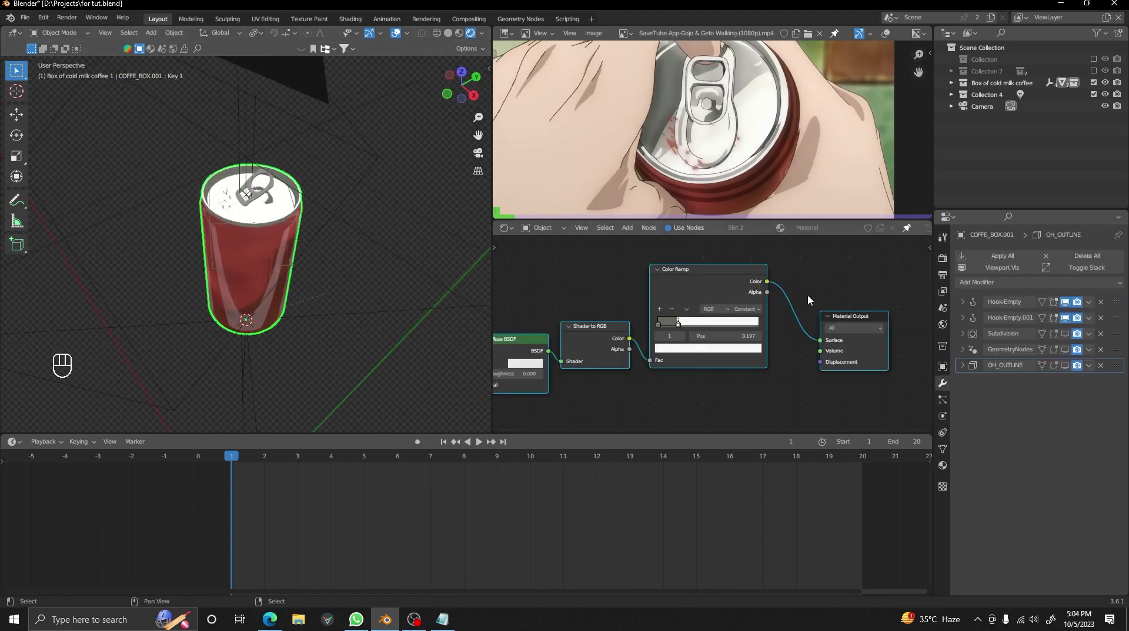
middle_click_drag(808, 300, 760, 303)
middle_click_drag(598, 343, 676, 253, "alt")
scroll(662, 308, "down", 5)
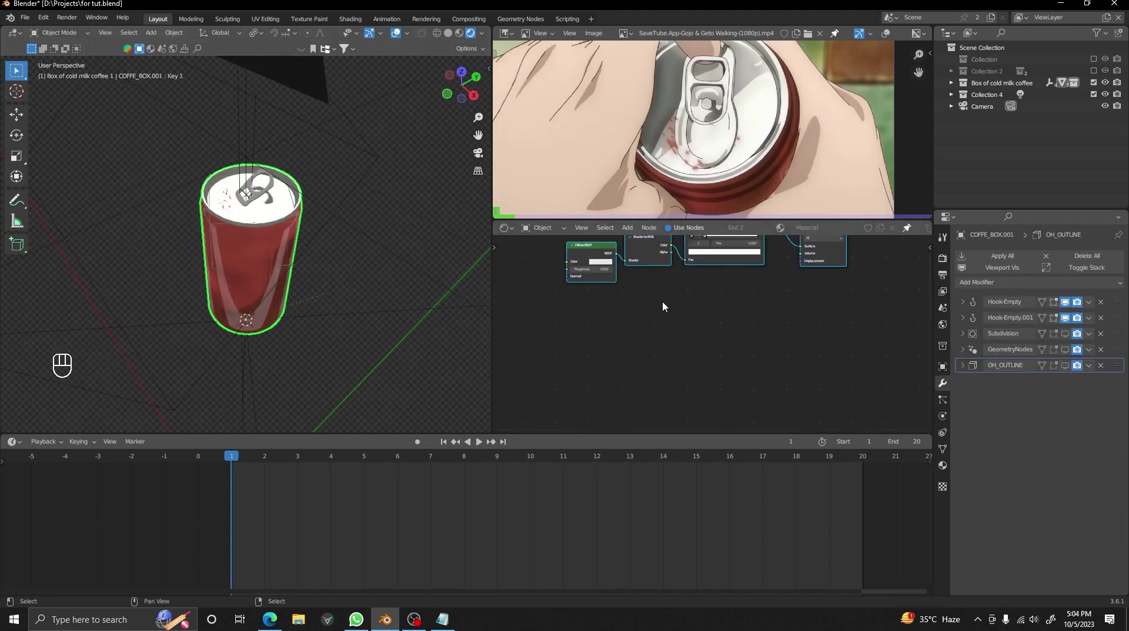
key("shift+a")
left_click(664, 305)
type("gra")
left_click(696, 332)
left_click(673, 340)
key("ctrl+t")
scroll(586, 355, "up", 1)
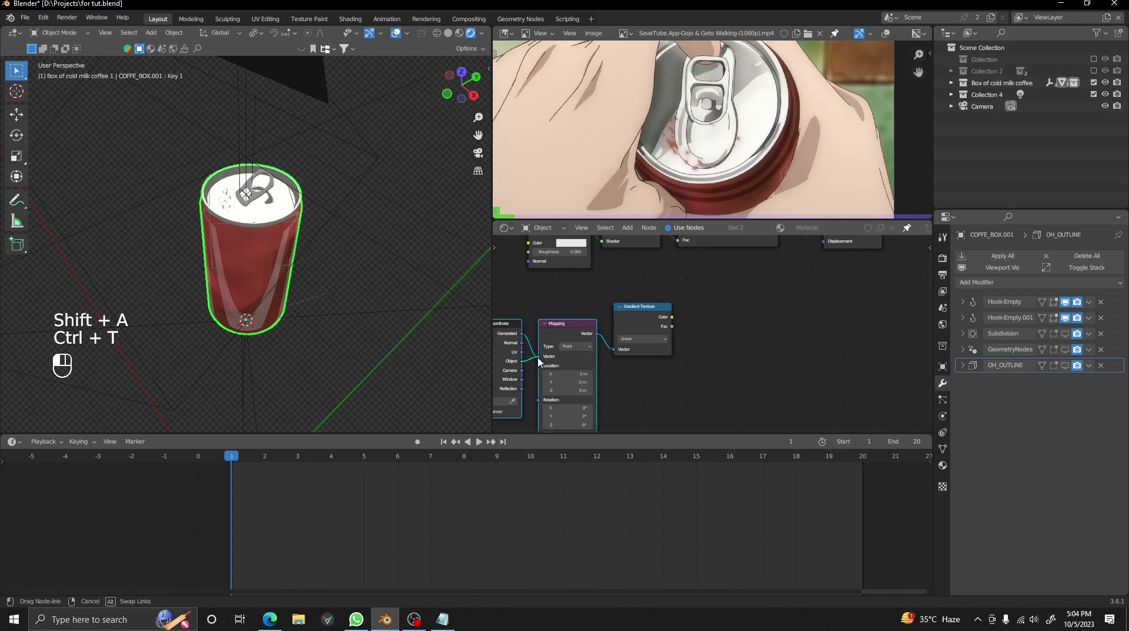
- Connect the Object output to the Mapping node, choose the new empty as its reference object, and select that empty
left_click_drag(538, 358, 537, 357)
middle_click_drag(547, 374, 705, 343, "alt")
left_click(194, 121)
left_click(195, 121)
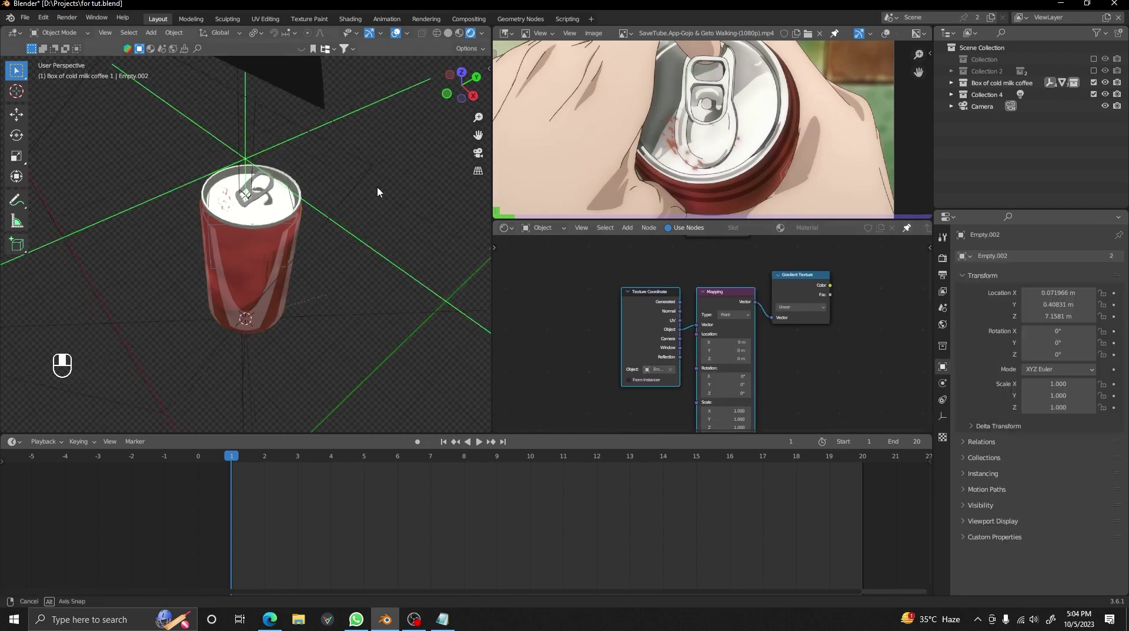
scroll(363, 206, "down", 2)
middle_click_drag(378, 191, 323, 236)
scroll(280, 203, "up", 2)
key("g")
left_click(282, 205)
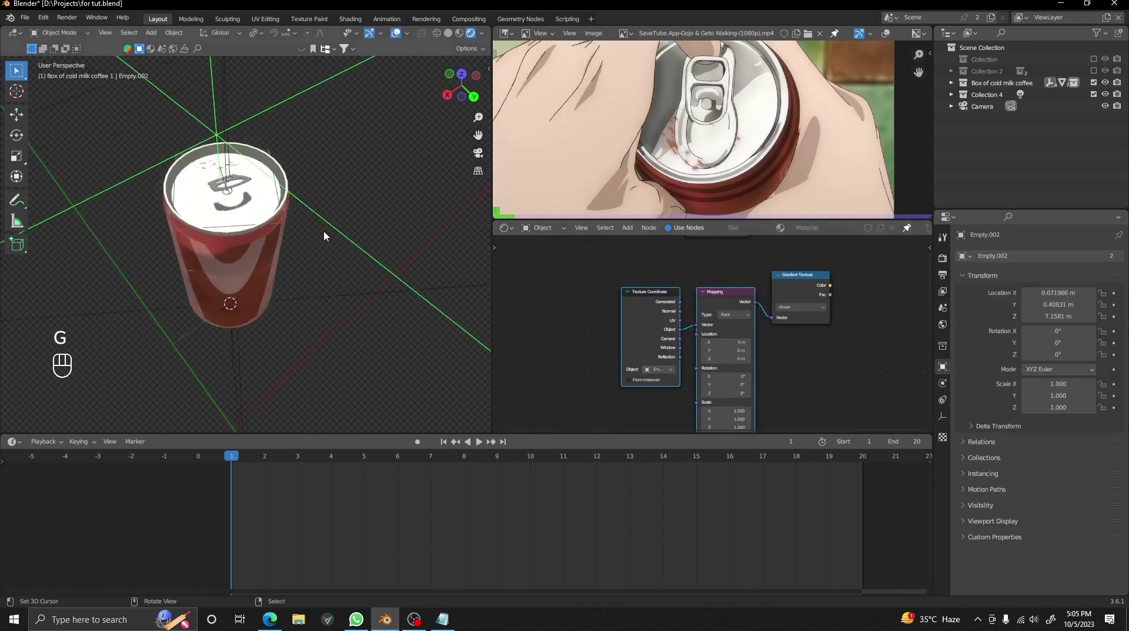
right_click(227, 104)
middle_click_drag(227, 104, 282, 206, "alt")
scroll(282, 205, "down", 4)
key("g")
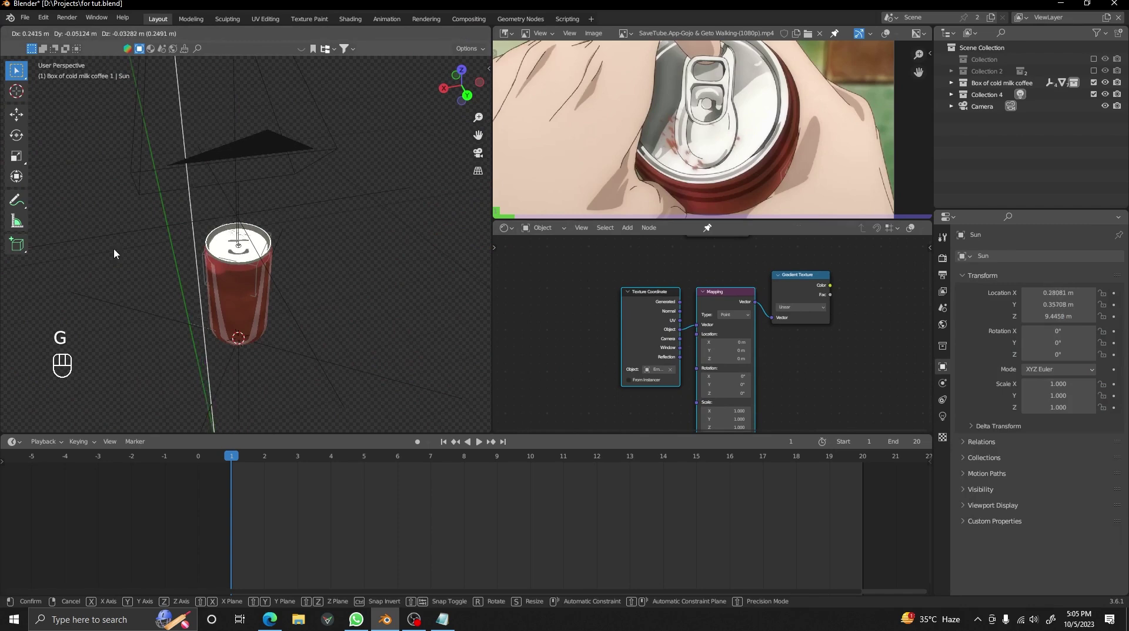
right_click(306, 196)
scroll(306, 197, "up", 3)
key("h")
left_click_drag(305, 196, 313, 156, "alt")
key("ctrl+z")
left_click(291, 155)
right_click(282, 156)
- Preview the Gradient Texture on the lid and add a Color Ramp after it with Constant interpolation
left_click_drag(811, 276, 641, 323, "alt")
left_click(638, 328, "ctrl+shift")
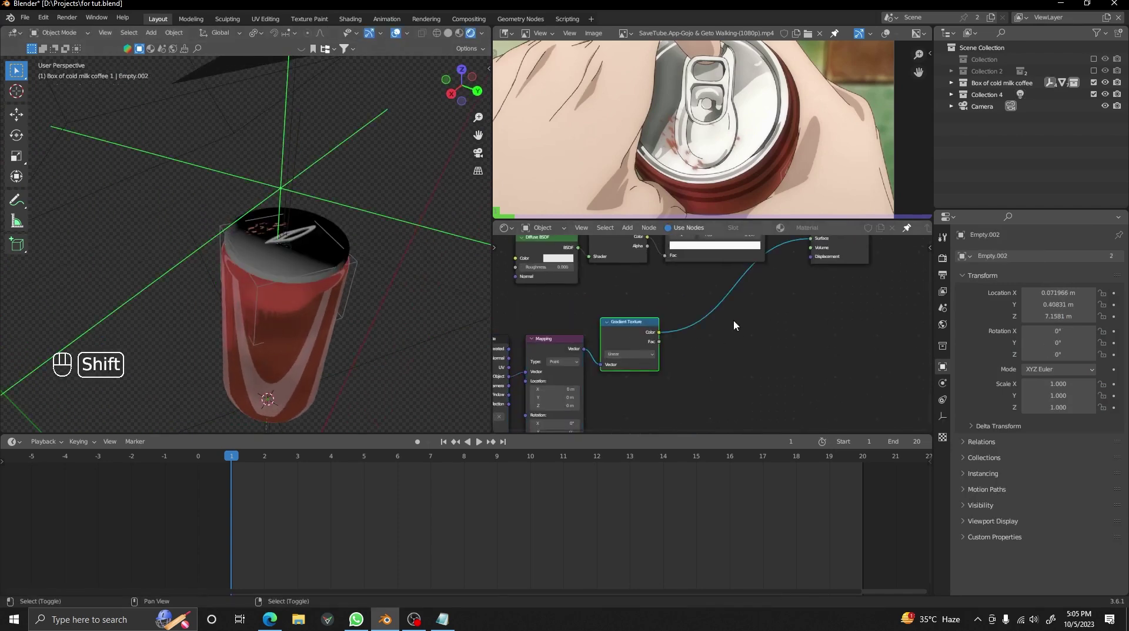
key("shift+a")
left_click(735, 321)
left_click(758, 361)
left_click(710, 338)
scroll(720, 332, "up", 3)
left_click(792, 324)
left_click(797, 383)
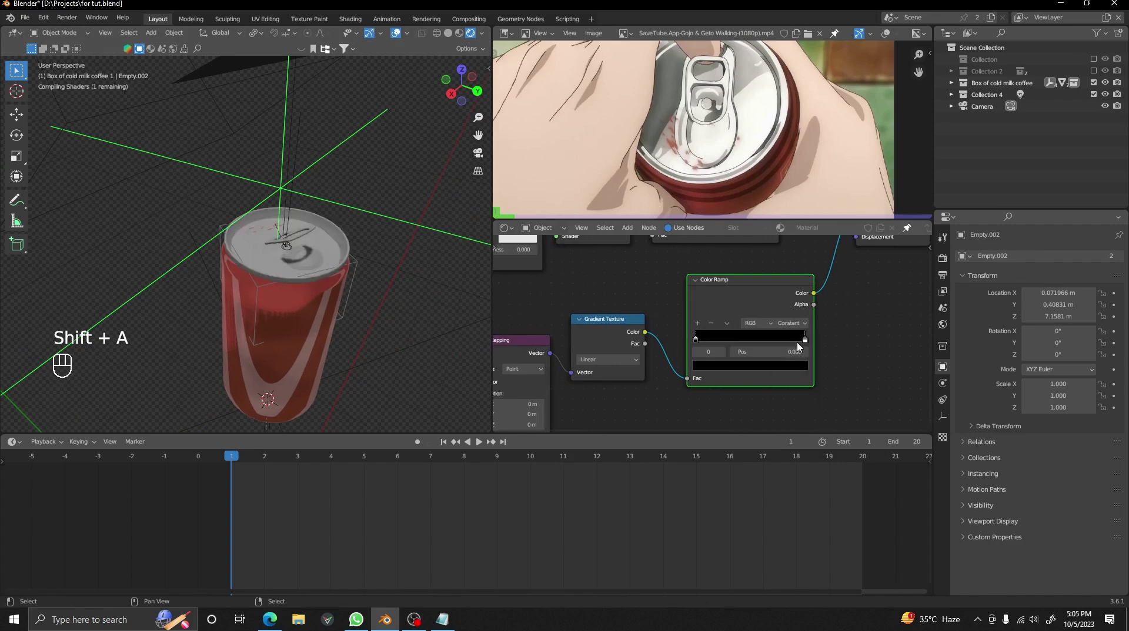
- Move the lid gradient's white Color Ramp stop to 0.100 and turn the empty to about -30° around Z
left_click_drag(795, 337, 727, 336)
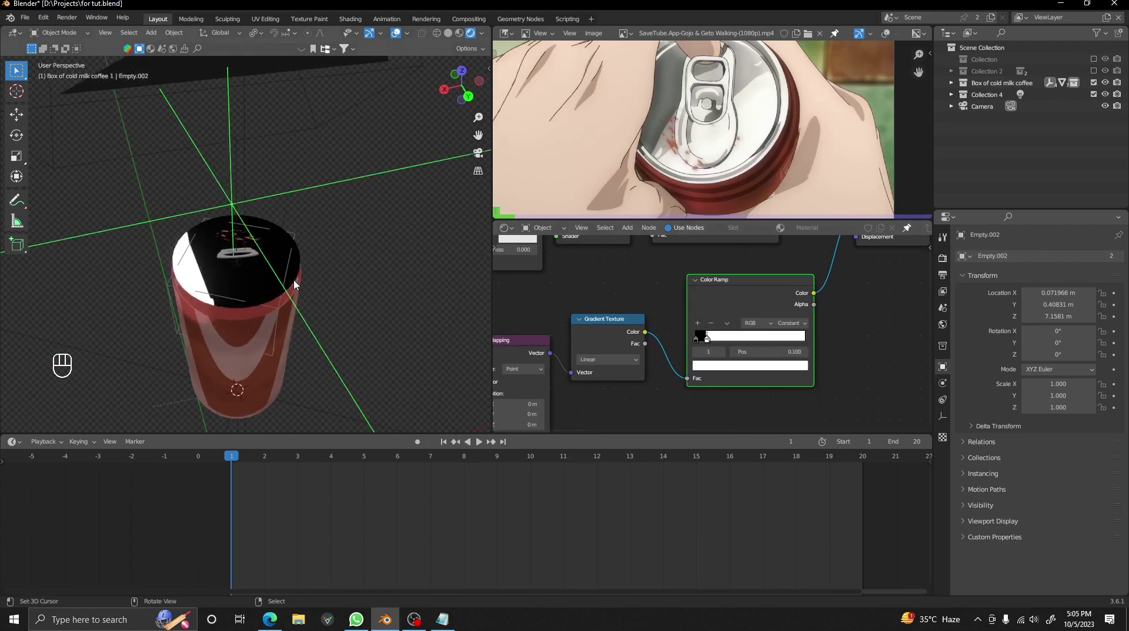
key("g")
key("r")
left_click(352, 312)
key("KP_0")
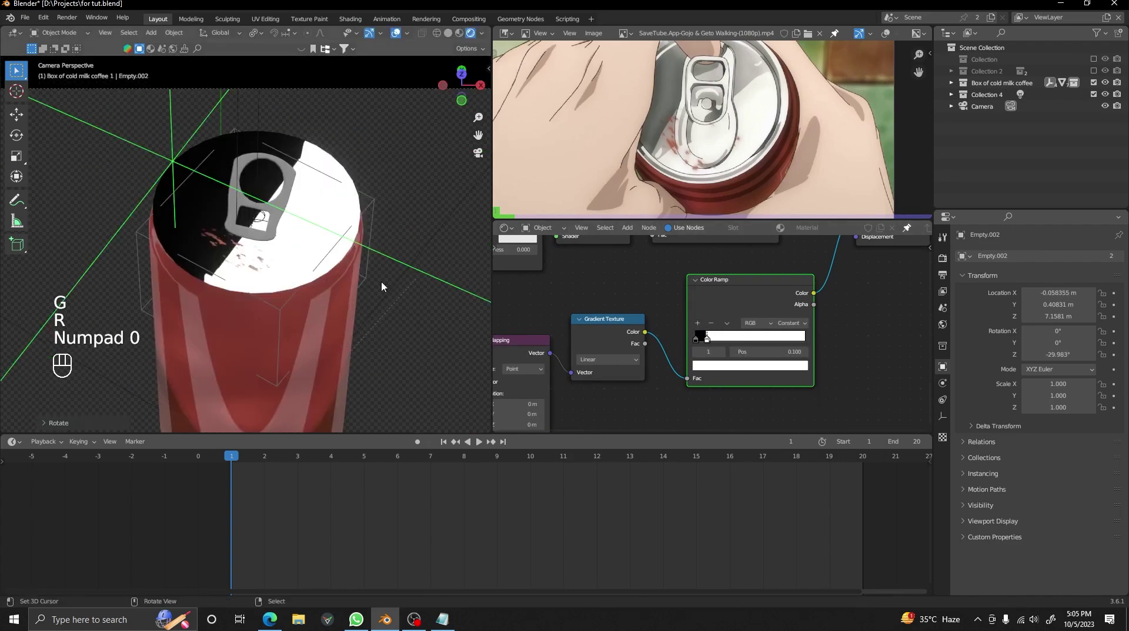
- Rotate the empty to about -40° around Z and slide it along X to about -0.1 m in camera view
key("r")
key("z")
left_click(347, 297)
key("g")
key("x")
- Set the Gradient Texture type to Spherical, scale the empty to about 0.26 and shift it along X
middle_click_drag(563, 335, 626, 304)
left_click(663, 329)
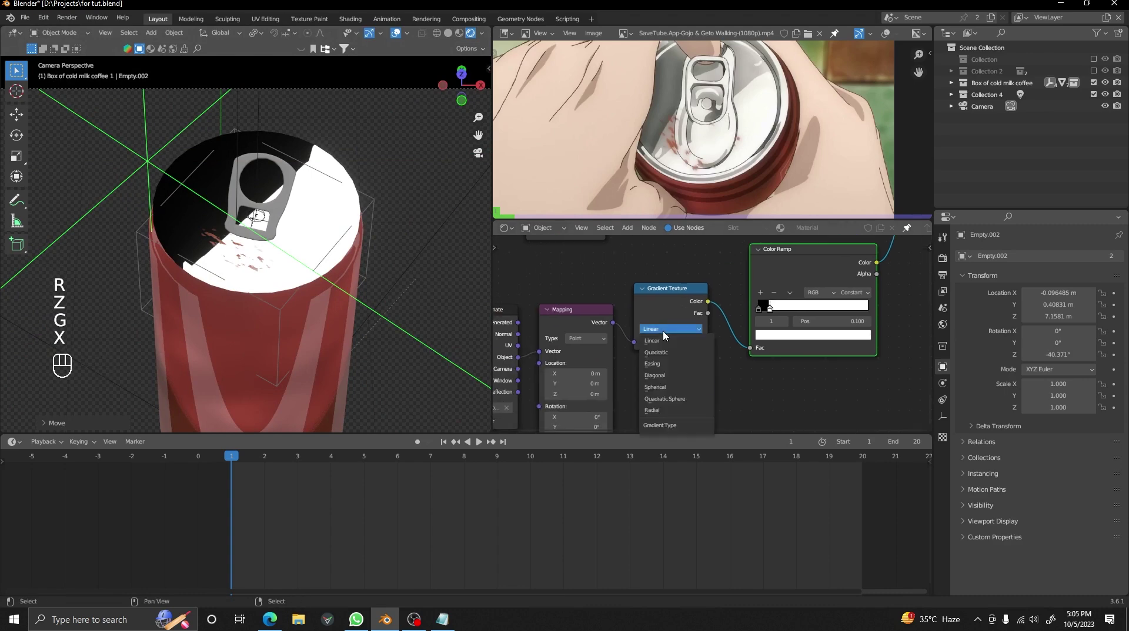
left_click(662, 398)
key("s")
key("g")
key("x")
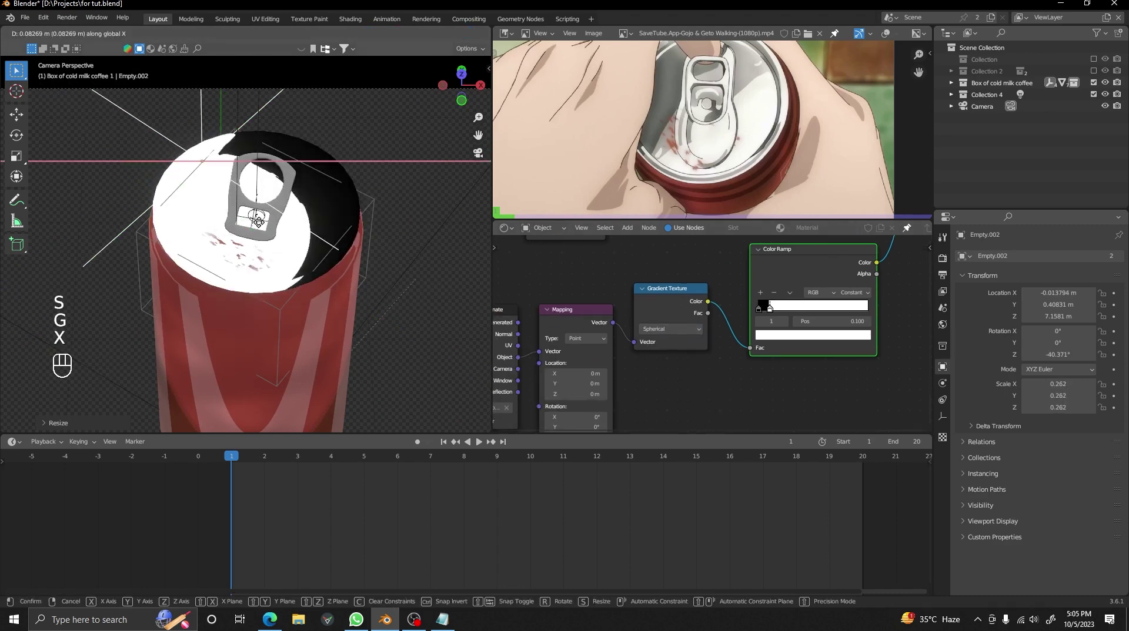
- Reposition the empty to about X 0.04 m, Y 0.46 m, Z 7.18 m and scale it to about 0.3
key("r")
key("z")
key("g")
key("s")
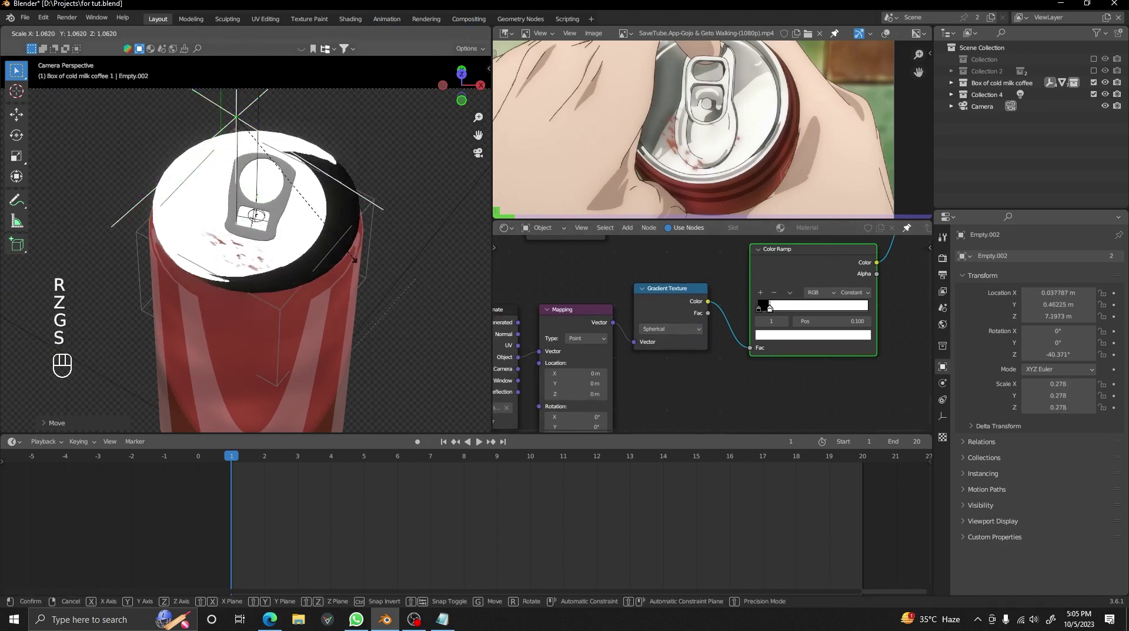
key("g")
key("z")
key("s")
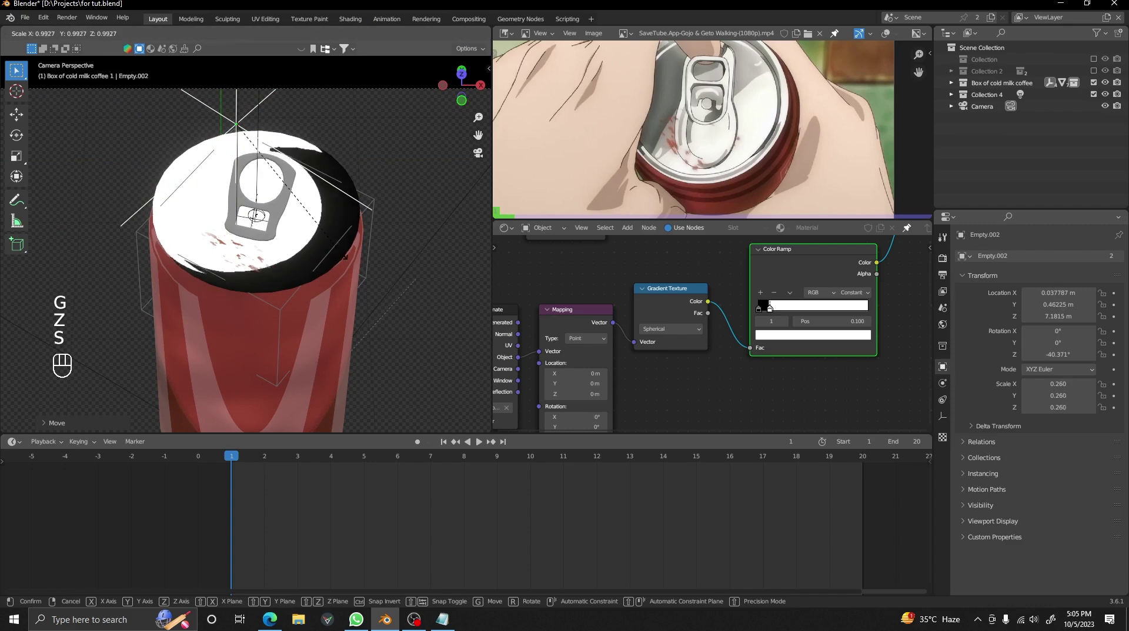
- Move the empty along X and Y to about -0.03 m and 0.55 m so the gradient edge crosses the lid diagonally
key("g")
key("x")
key("g")
key("y")
left_click(297, 219)
key("g")
key("x")
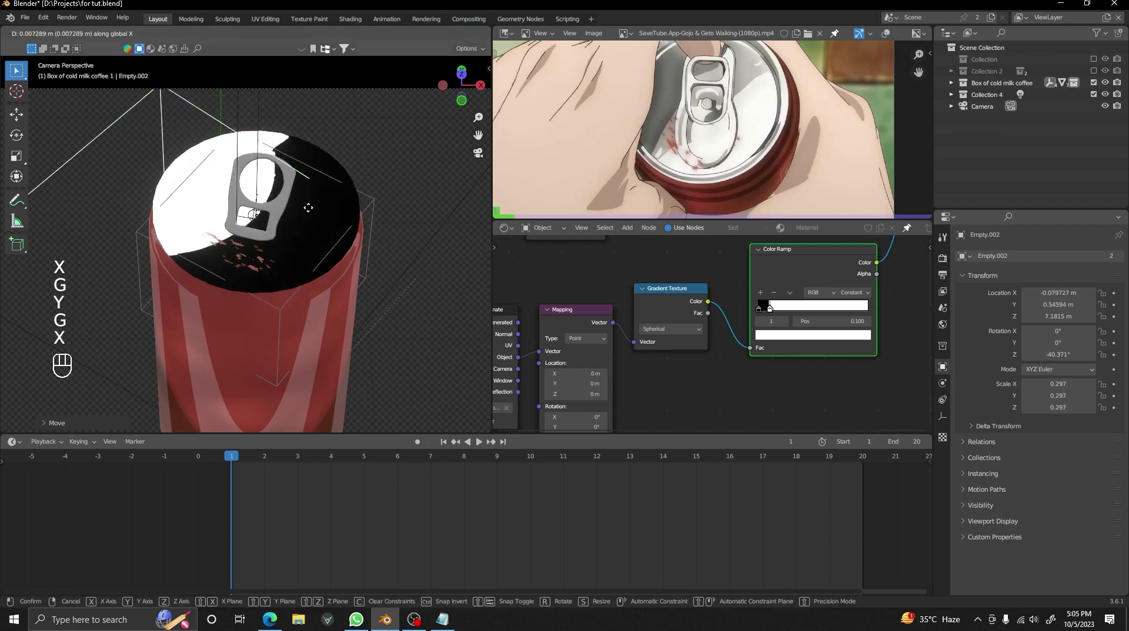
left_click(338, 209)
- Preview the lid's toon Color Ramp and insert a Mix Color node between it and the Material Output
scroll(657, 309, "down", 3)
scroll(657, 309, "down", 5)
middle_click_drag(657, 309, 621, 373)
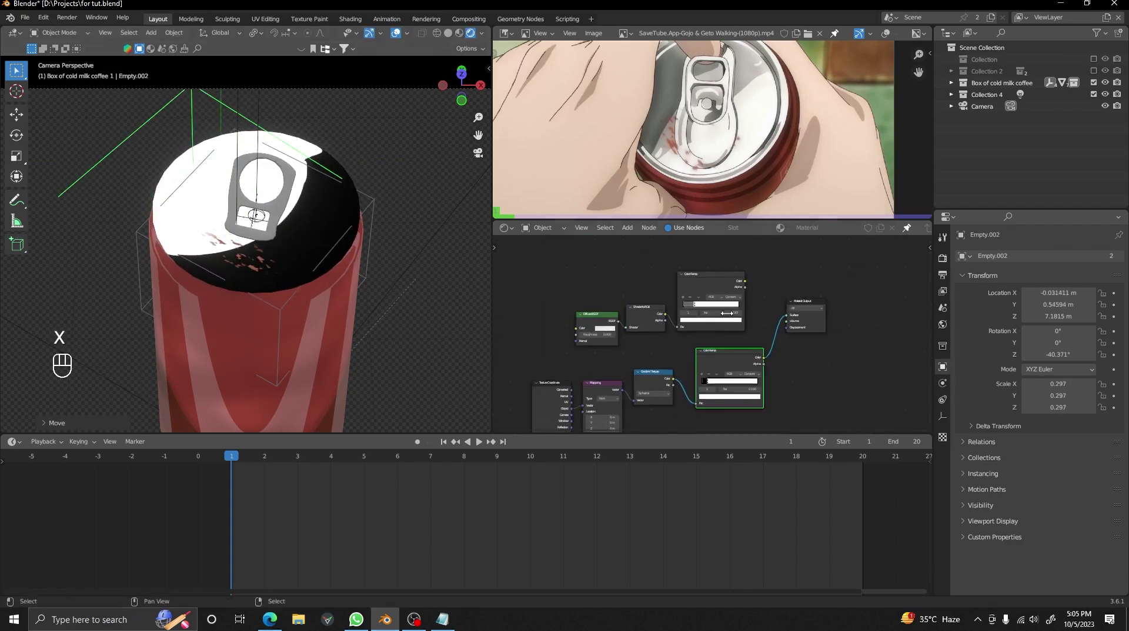
left_click(711, 292, "ctrl+shift")
scroll(765, 296, "up", 3)
key("shift+a")
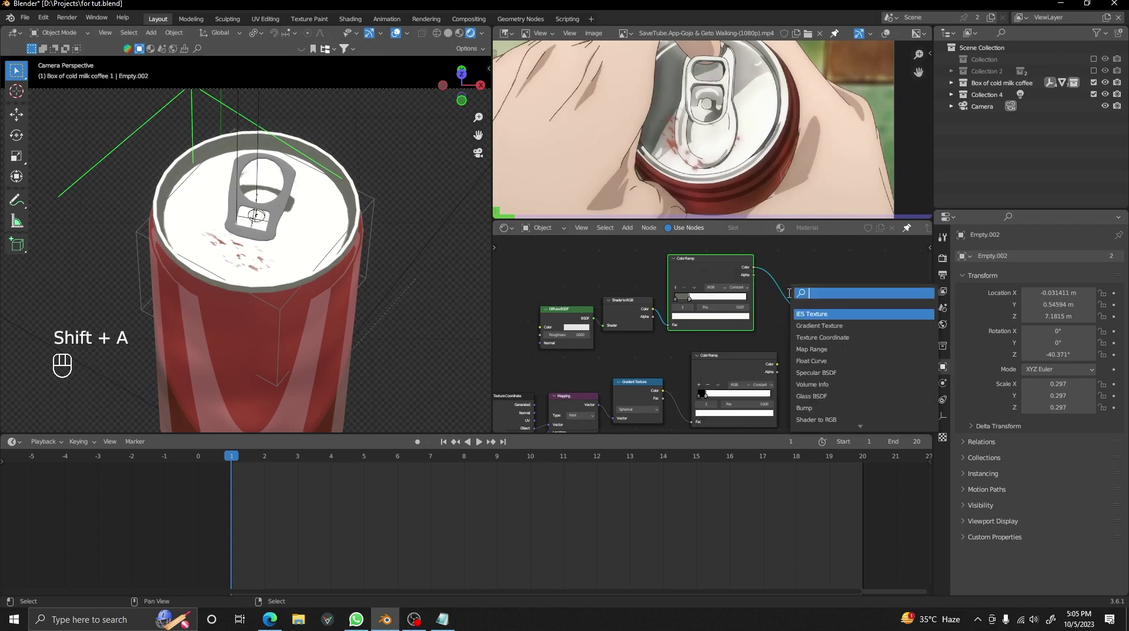
type("mi")
left_click(808, 325)
left_click(801, 307)
scroll(796, 353, "up", 1)
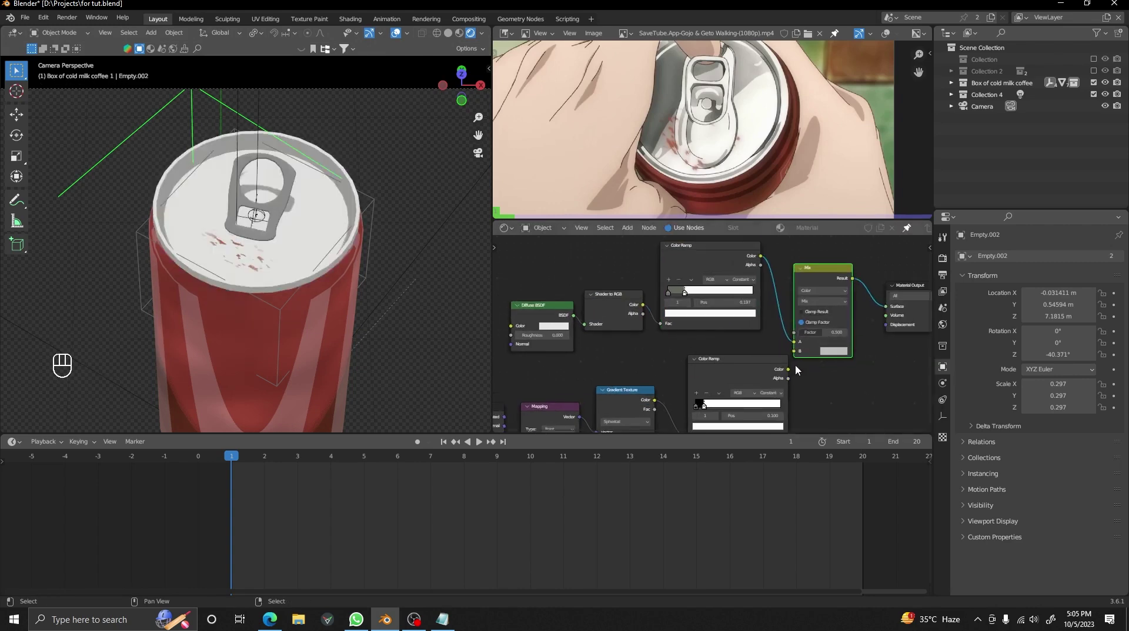
- Connect the gradient's Color Ramp to the Mix node's Factor and move the Mix and Material Output nodes farther along
left_click_drag(788, 369, 795, 333)
left_click_drag(806, 254, 907, 333)
key("g")
left_click(877, 347)
middle_click_drag(877, 347, 813, 315)
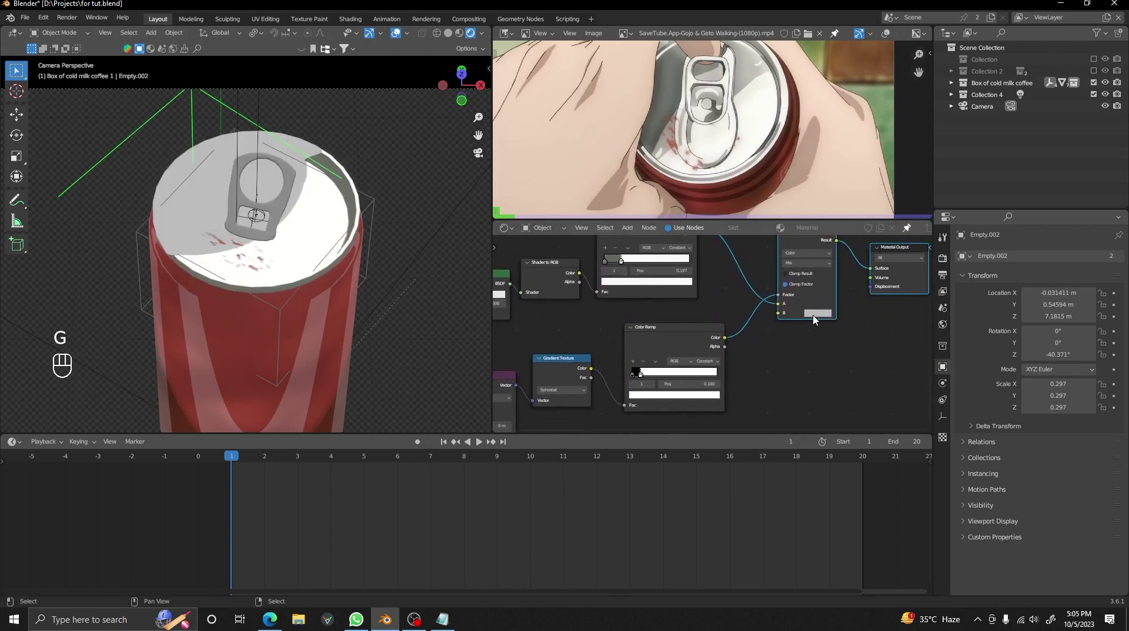
- Sample a light grey from the reference can's lid as the Mix node's B color and check it without overlays
left_click(823, 314)
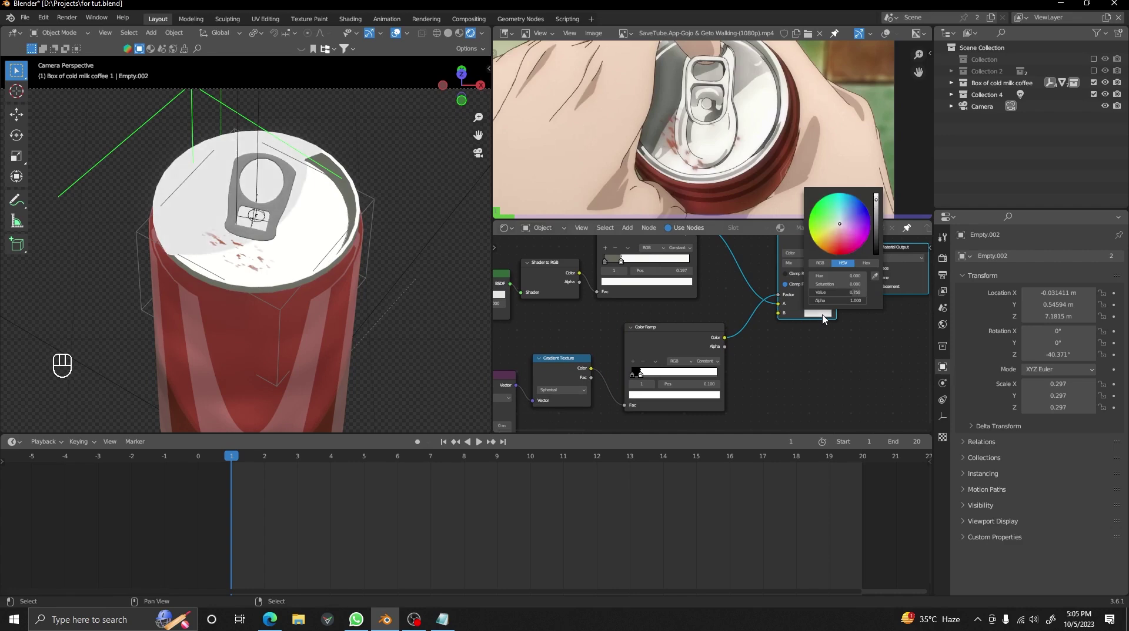
left_click(656, 112)
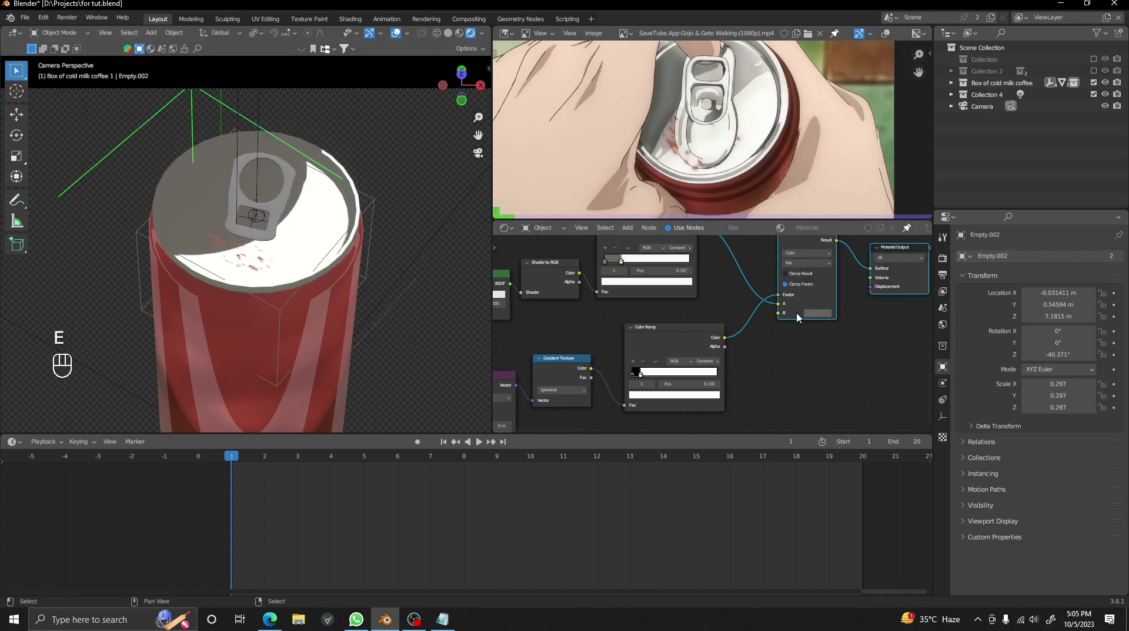
left_click(744, 92)
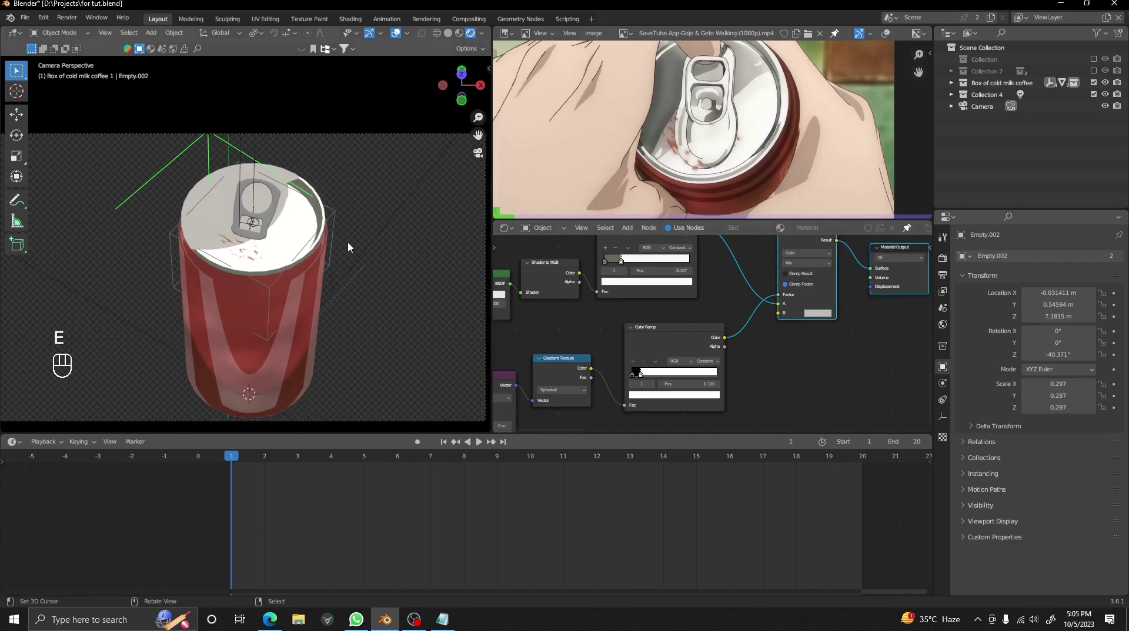
key("shift+alt+z")
key("shift+alt+z")
key("shift+alt+z")
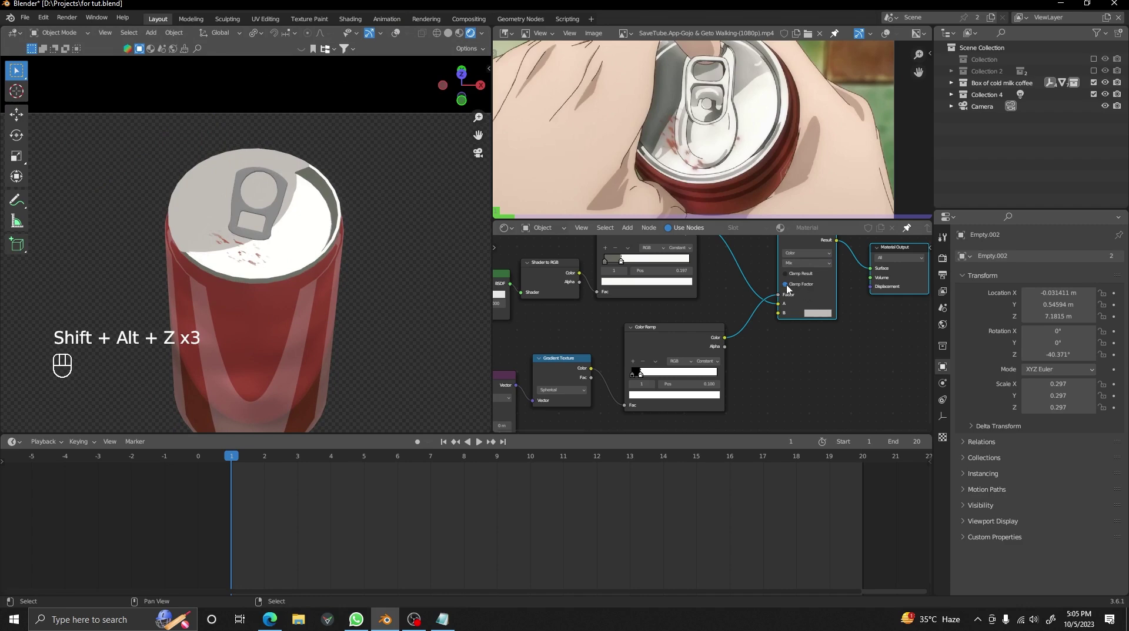
- Reconnect the gradient ramp to the Mix node's B input and set the blend mode to Multiply with a factor of about 0.56
left_click_drag(778, 295, 825, 288)
left_click(814, 263)
left_click(803, 296)
scroll(800, 300, "up", 1)
- Insert an Invert Color node between the gradient's Color Ramp and the Mix node's B input
key("shift+a")
left_click(771, 316)
type("in")
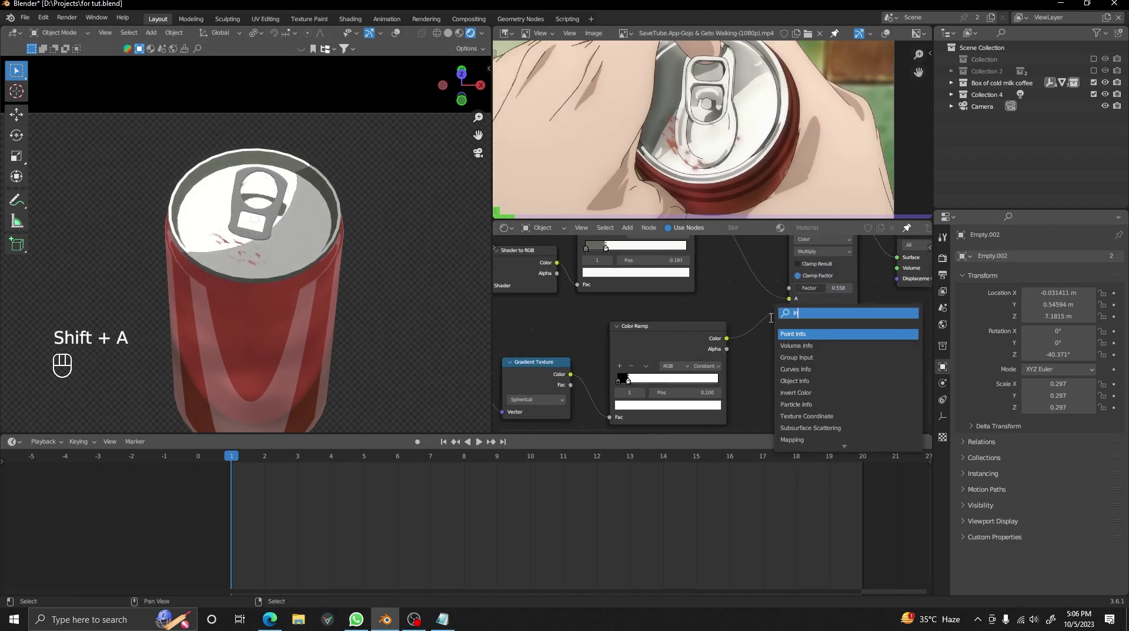
type("v")
left_click(795, 334)
left_click(767, 308)
- Set the Multiply node's factor to 0.592 and check the lid shadow with overlays off
middle_click_drag(766, 308, 663, 328)
left_click_drag(816, 308, 823, 308)
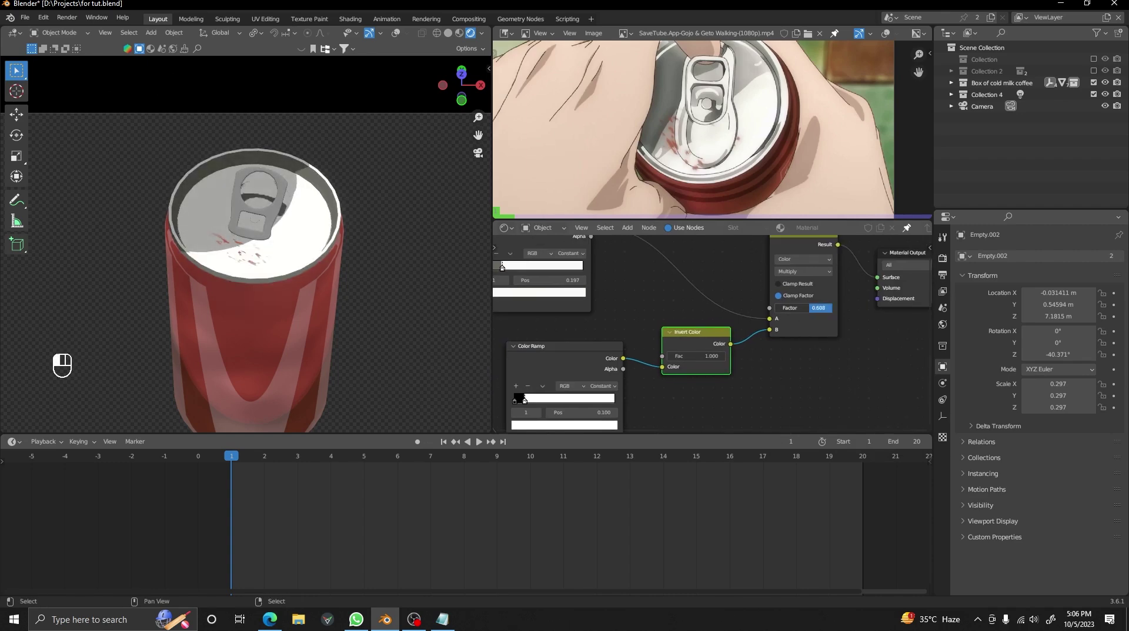
key("shift+alt+z")
key("shift+alt+z")
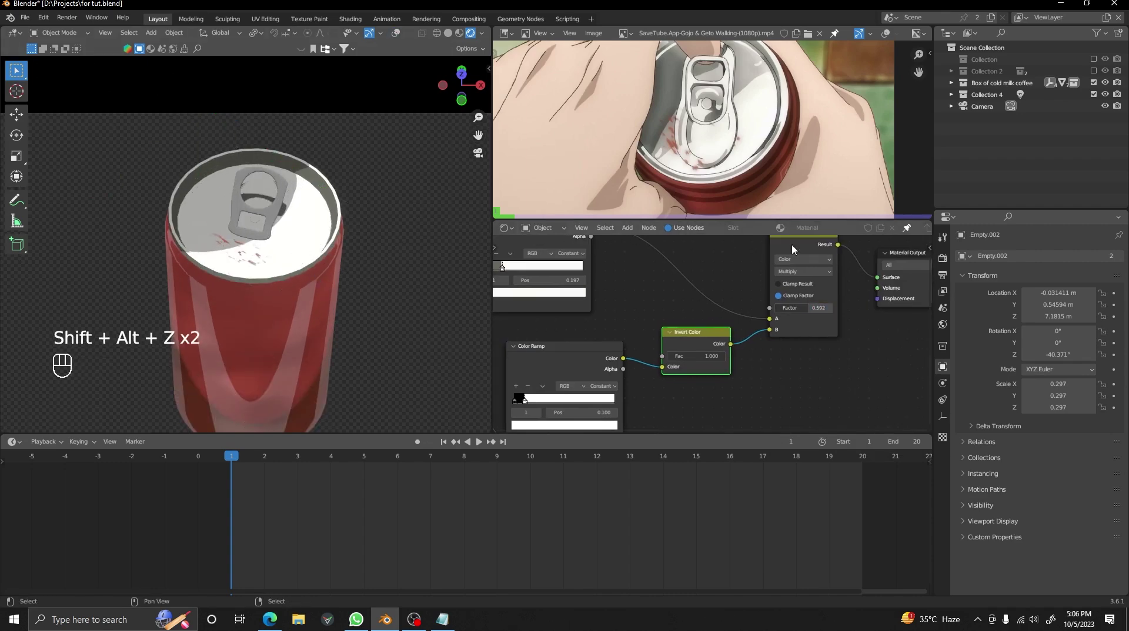
- Select the can, unpin the node tree and replace the pull tab material's nodes with the copied toon shader nodes
key("shift+alt+z")
key("Tab")
key("3")
key("Tab")
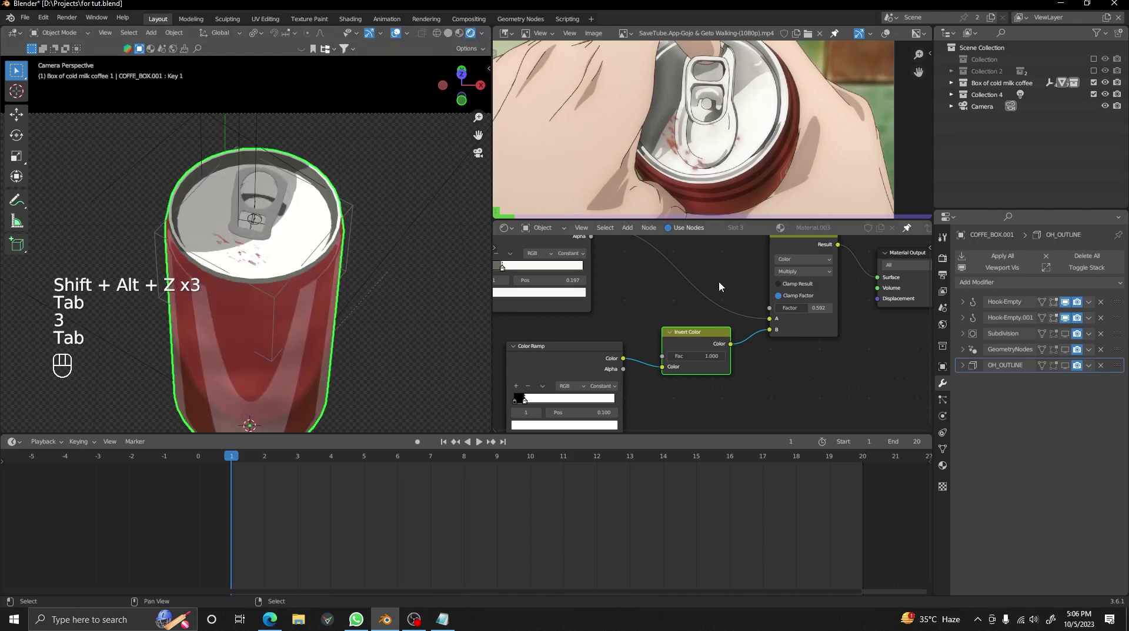
left_click(908, 230)
key("Home")
key("a")
key("x")
key("ctrl+v")
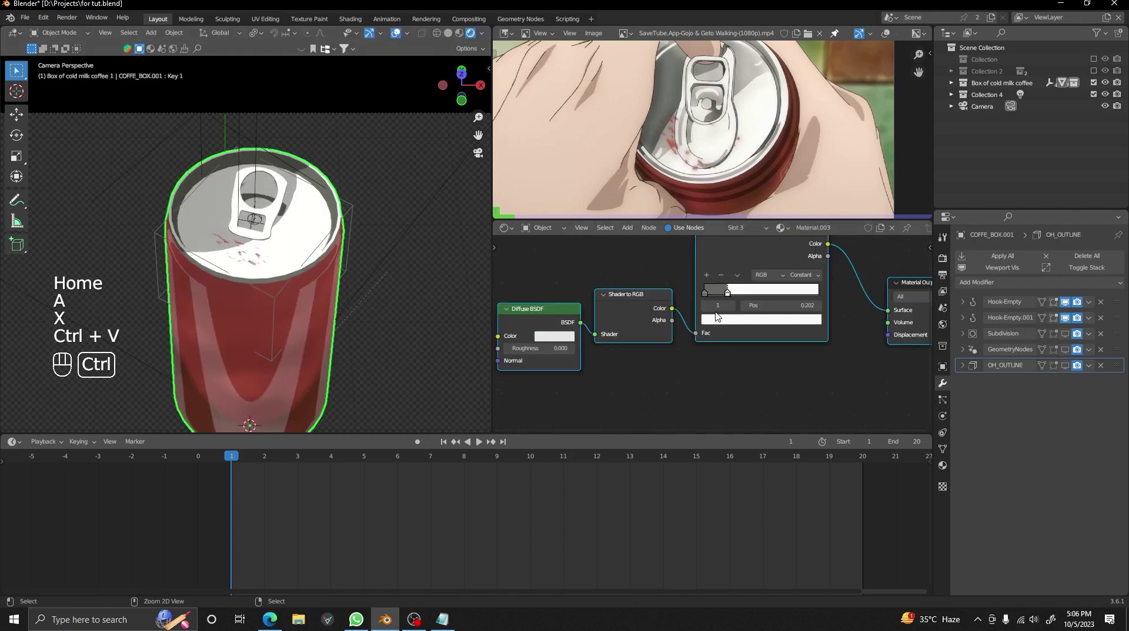
- Move the white stop of the pull tab's Color Ramp to 0.243 and check the can from another angle
left_click_drag(740, 297, 740, 291)
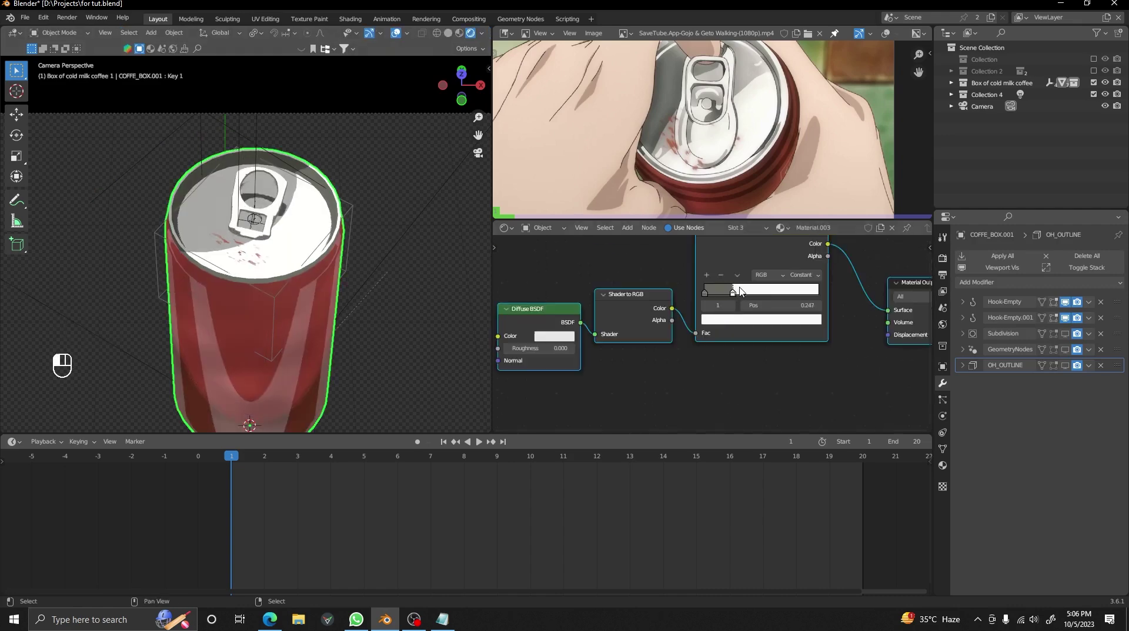
key("shift+alt+z")
middle_click_drag(337, 298, 334, 258)
scroll(334, 257, "up", 6)
key("shift+alt+z")
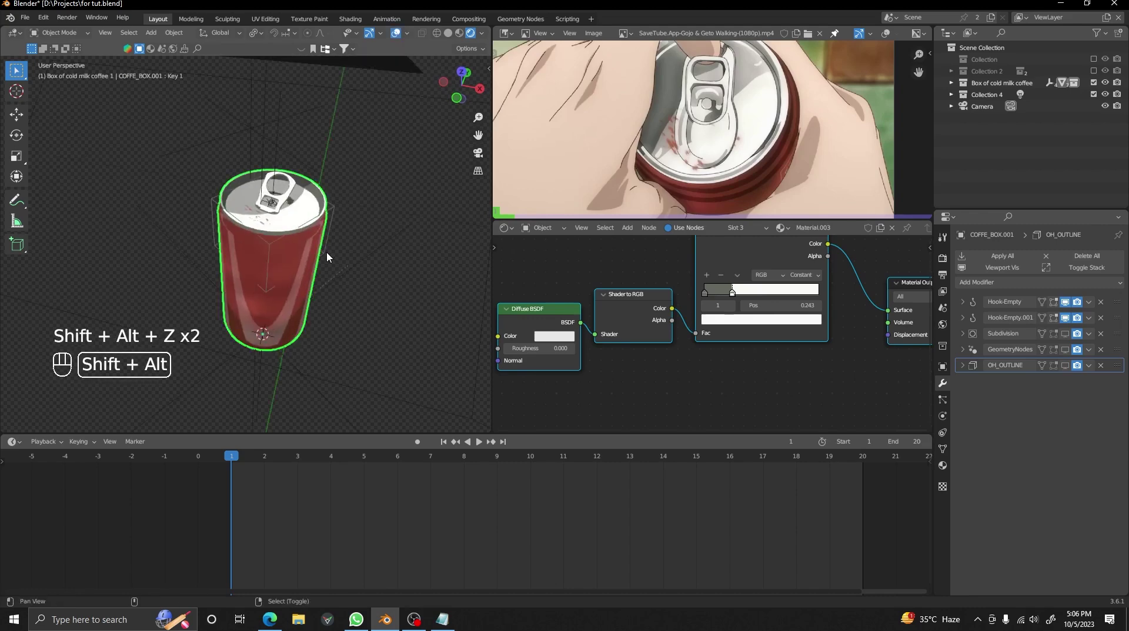
- Enable the can's Subdivision, GeometryNodes and OH_OUTLINE modifiers in the viewport and check the result through the camera
left_click(1065, 334)
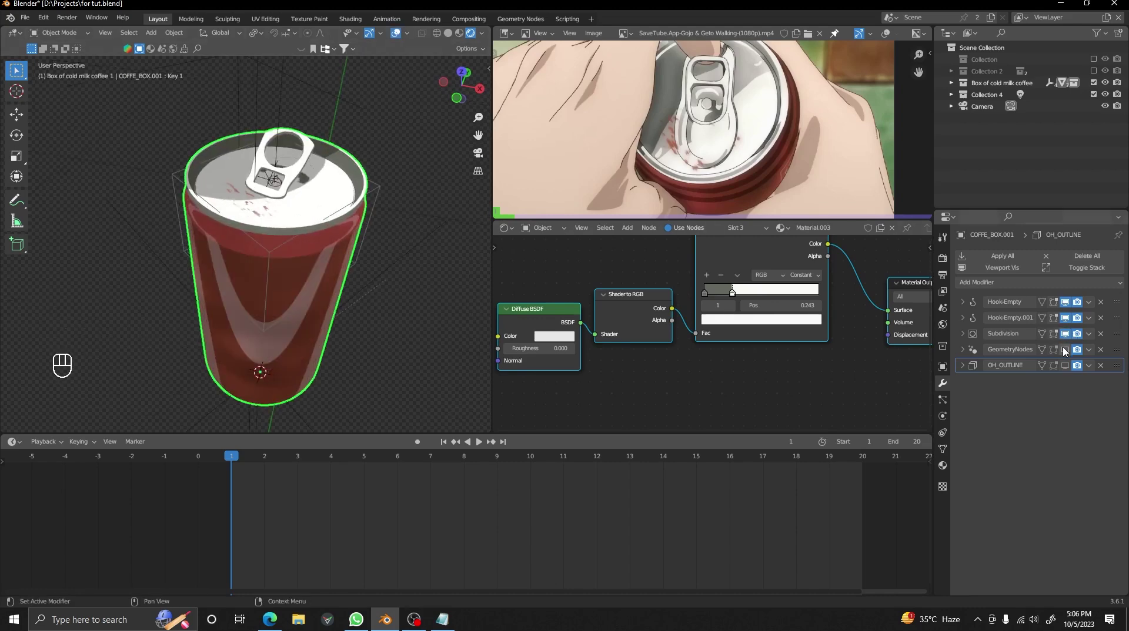
key("shift+alt+z")
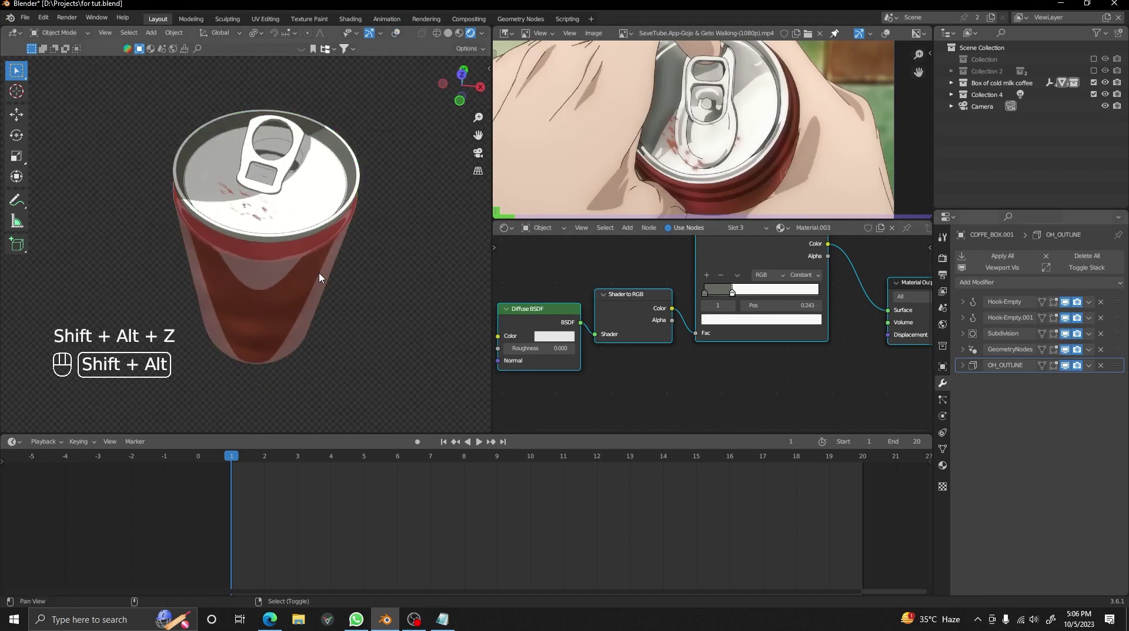
key("KP_0")
key("shift+alt+z")
key("shift+alt+z")
scroll(338, 220, "down", 1)
mouse_move(318, 273)
left_mouse_down("alt+shift")
mouse_move(344, 220)
mouse_move(305, 263)
left_mouse_up("alt+shift")
- Select the red stain plane on the can's lid and examine its noise, emission and transparency nodes
key("z")
scroll(330, 240, "up", 2)
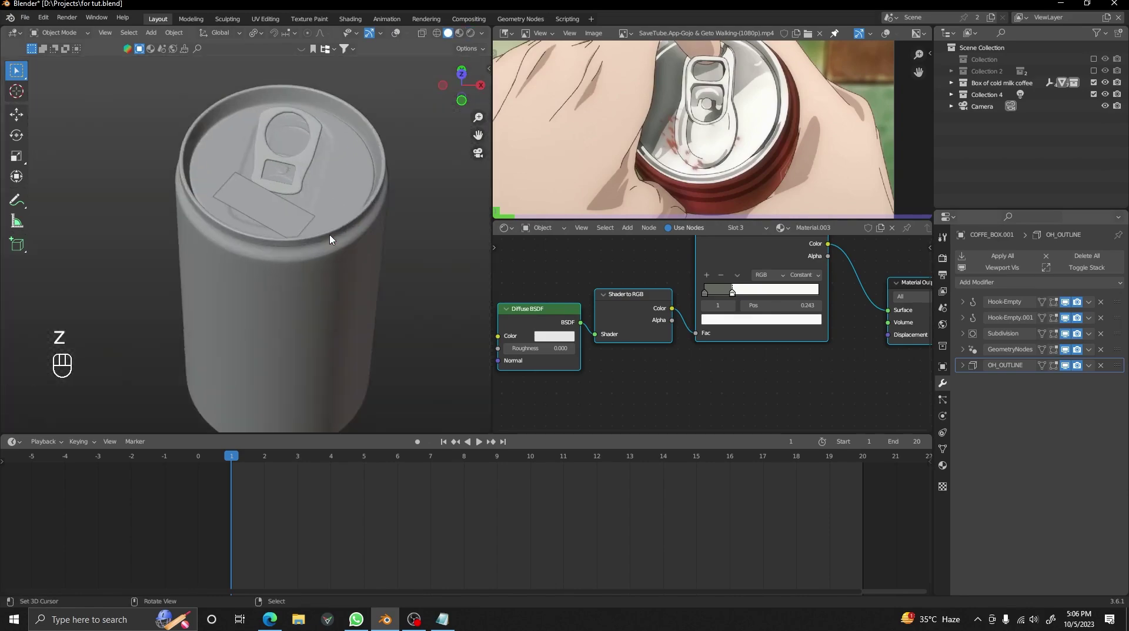
key("shift+alt+z")
right_click(247, 200)
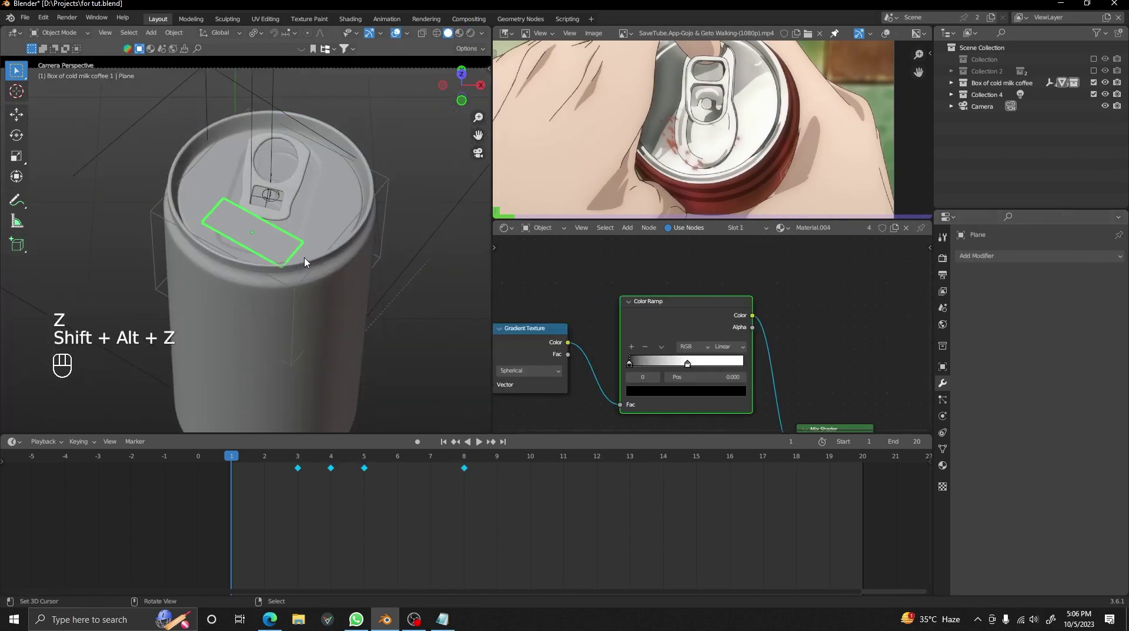
key("z")
scroll(305, 262, "up", 2)
scroll(667, 352, "down", 4)
left_click_drag(667, 352, 743, 317, "alt")
scroll(743, 318, "down", 2)
key("ctrl+alt+space")
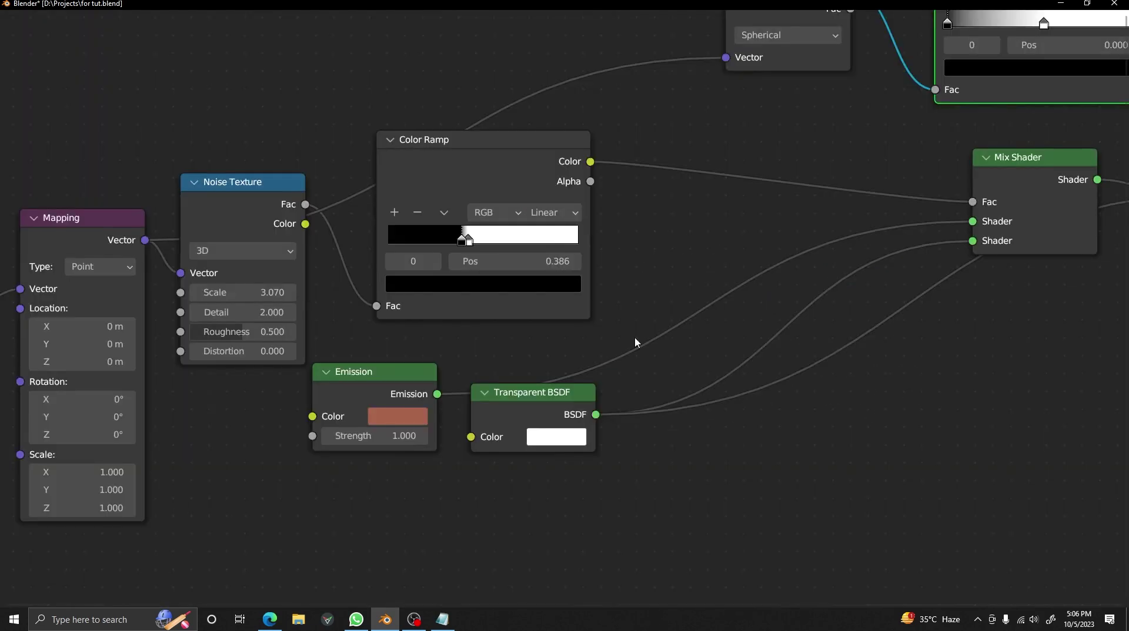
scroll(634, 340, "down", 3)
key("ctrl+alt+space")
scroll(291, 216, "up", 3)
- Isolate the stain plane in top view and examine its whole node tree from Texture Coordinate to Material Output
key("q")
left_click(293, 215)
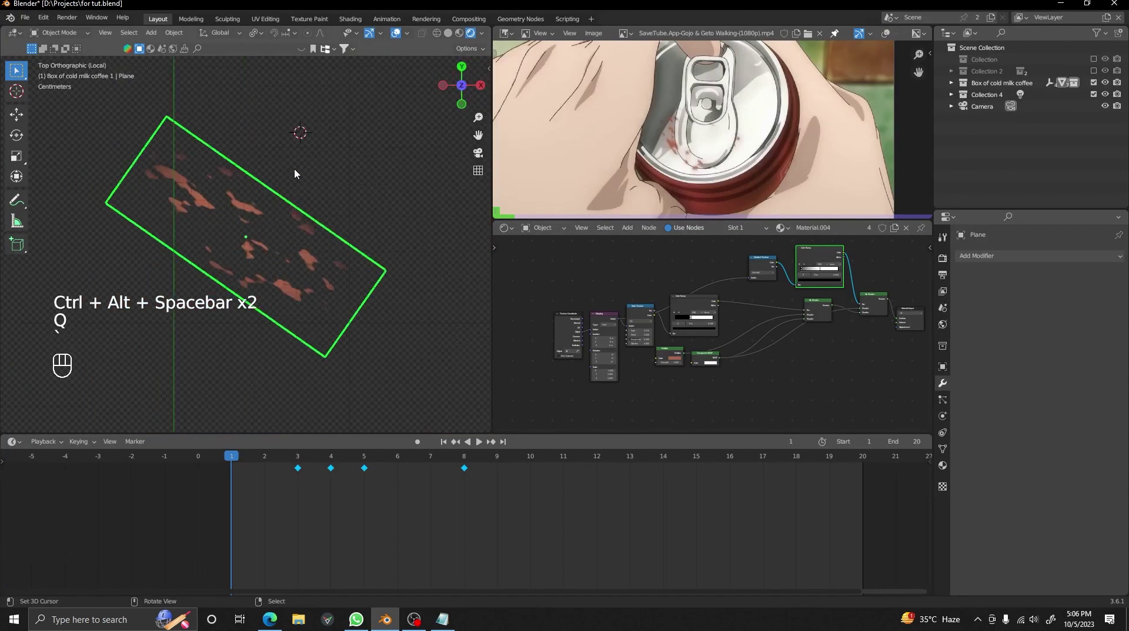
scroll(690, 312, "up", 3)
key("shift+alt+z")
key("ctrl+alt+space")
scroll(690, 311, "up", 3)
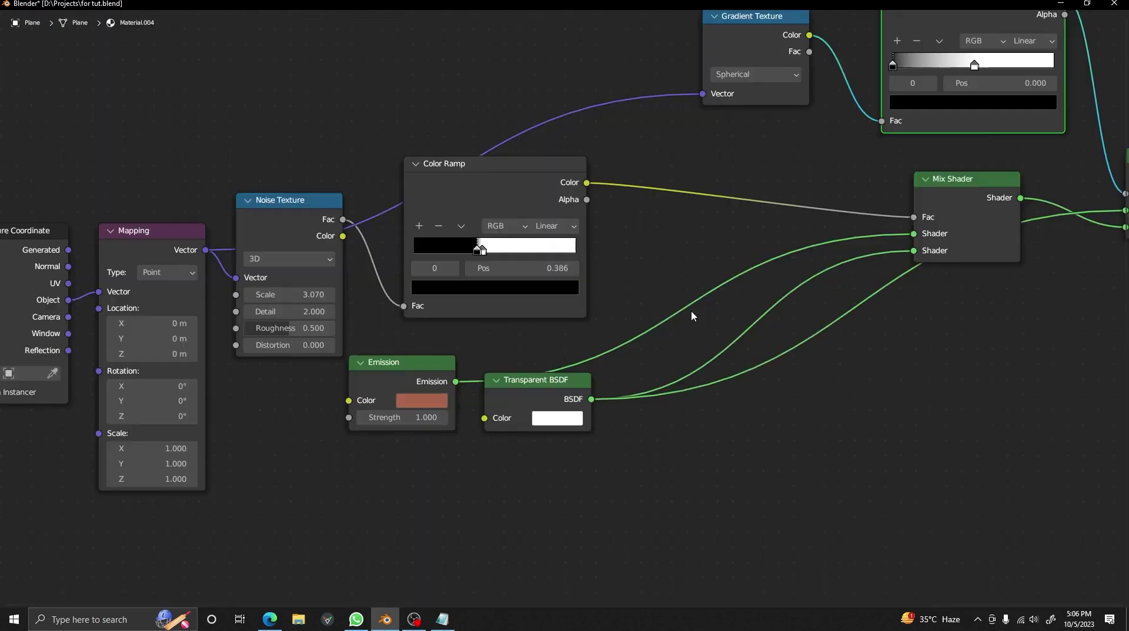
scroll(691, 312, "down", 2)
key("shift+alt+z")
scroll(692, 312, "down", 4)
key("shift+alt+z")
middle_click_drag(692, 316, 607, 354)
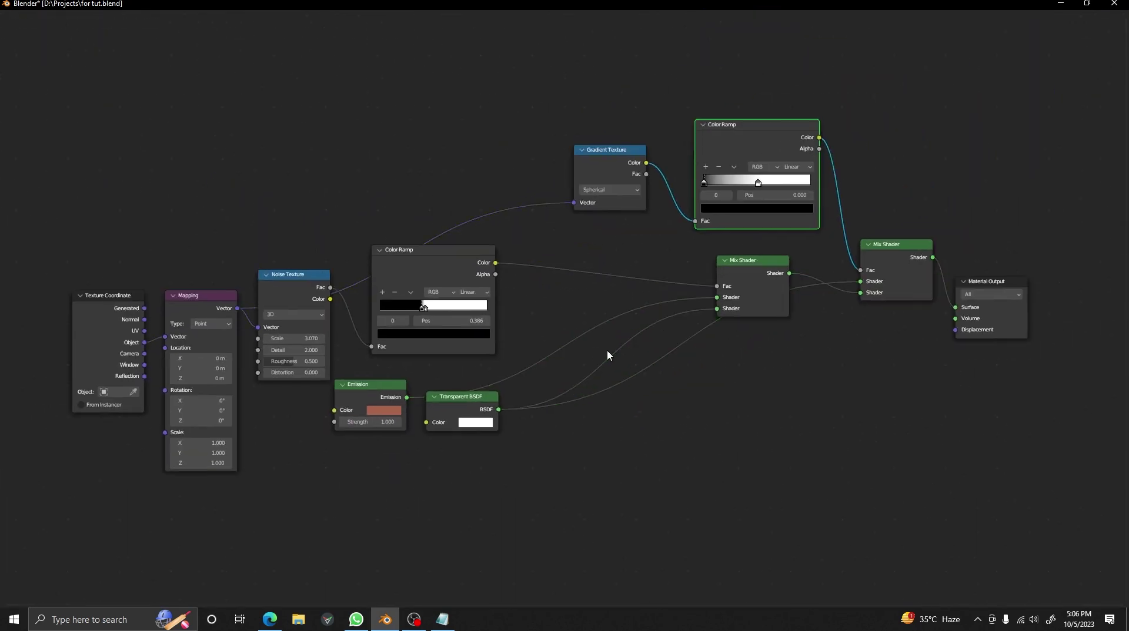
- Space out the stain material's Transparent BSDF and Emission nodes below the Color Ramp, then leave local view for the camera view
left_click_drag(475, 412, 463, 513)
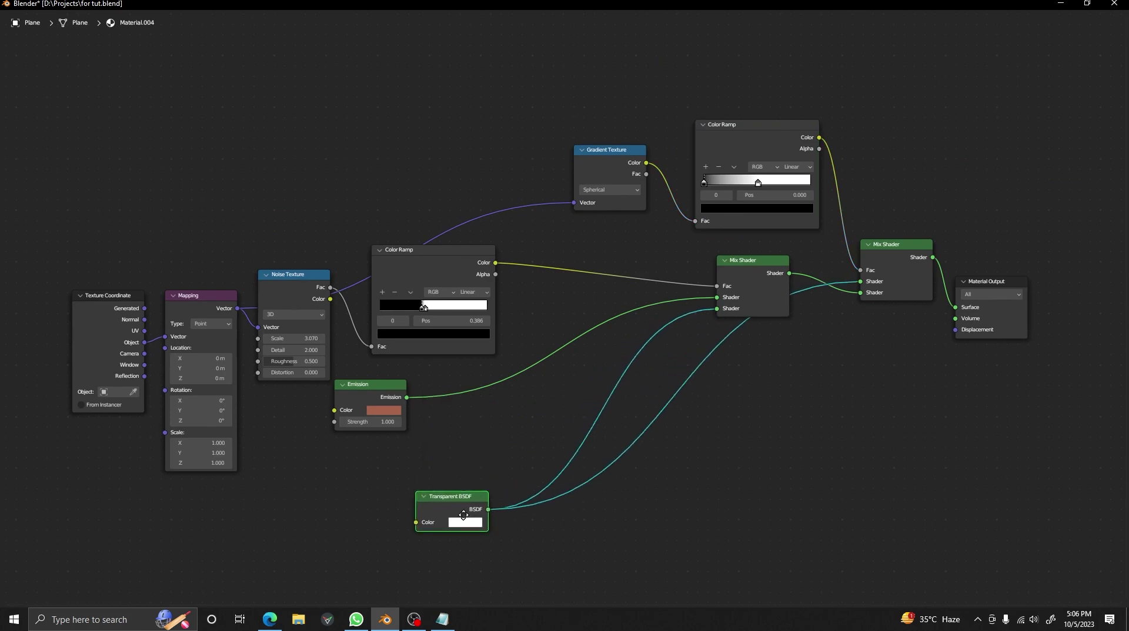
left_click_drag(384, 395, 458, 419)
key("ctrl+alt+space")
key("q")
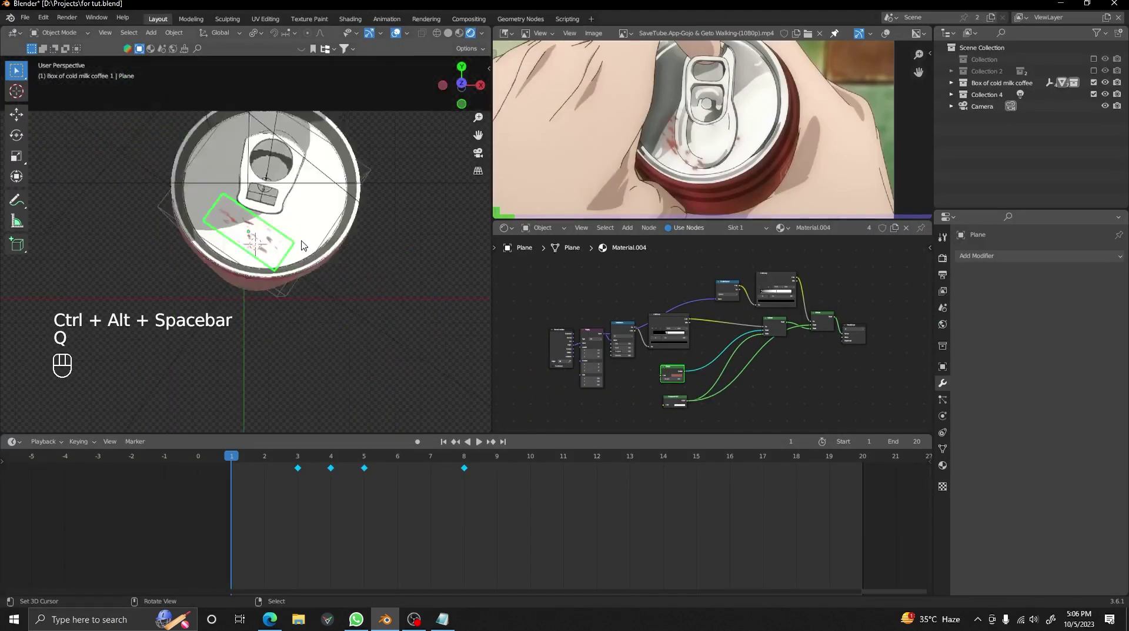
key("shift+alt+z")
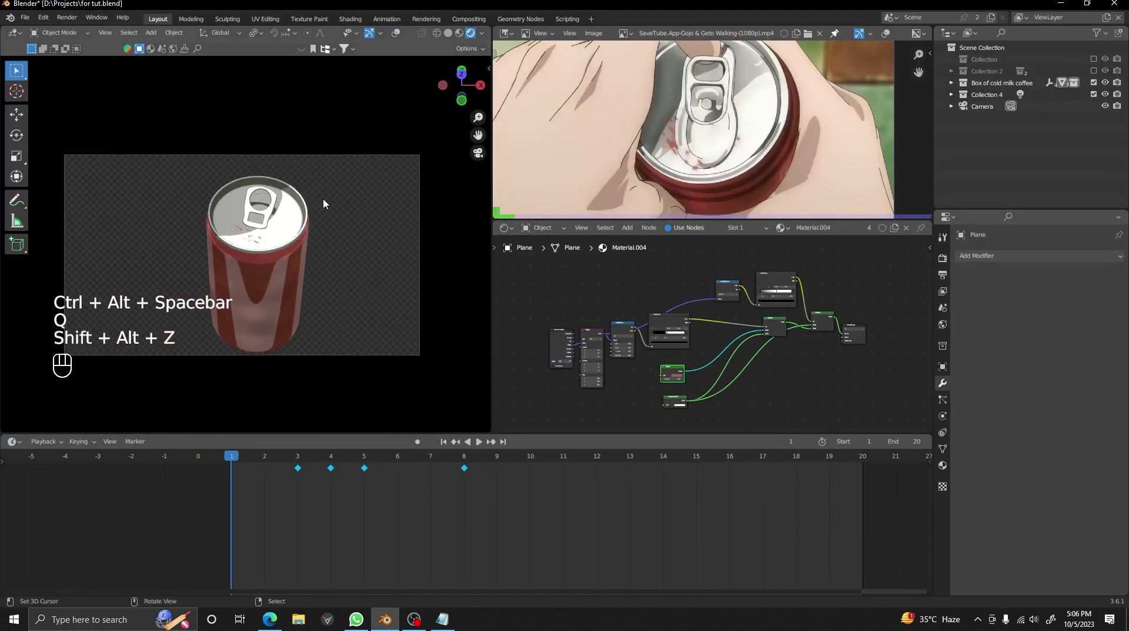
- Turn the two disabled collections back on and select the tiled floor plane
left_click(1093, 70)
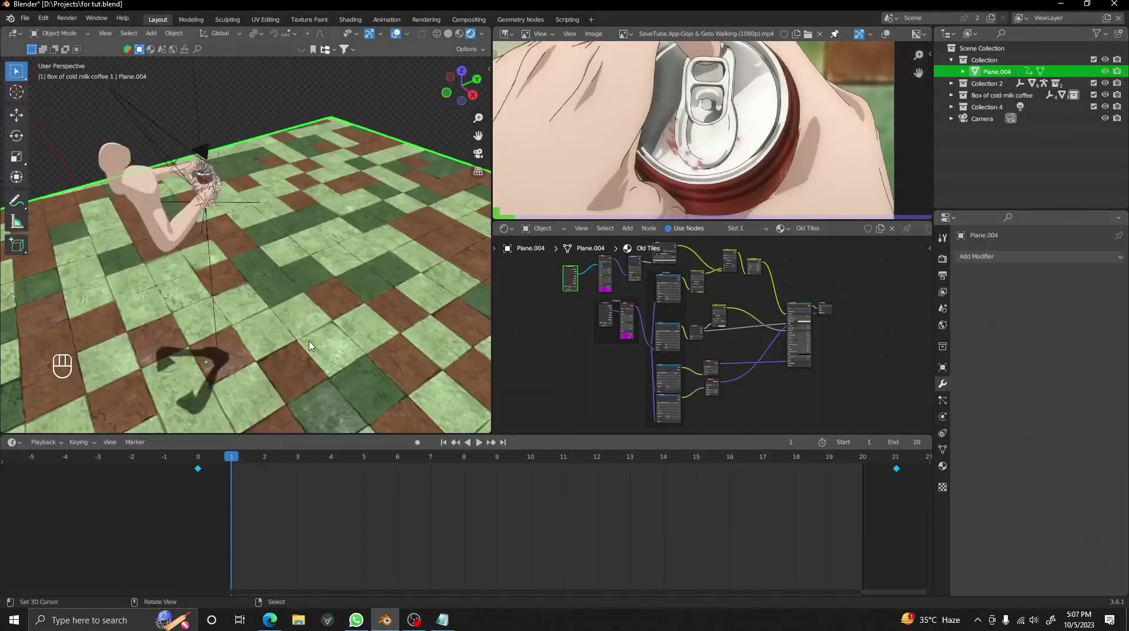
left_click_drag(259, 282, 113, 275, "alt")
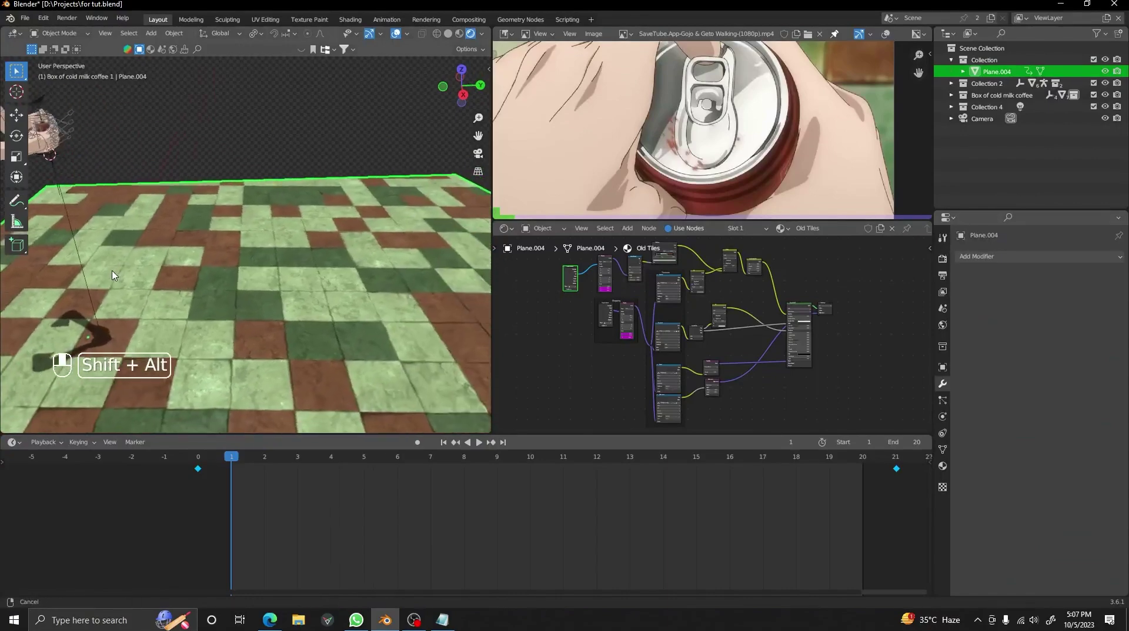
- Examine the tiled floor plane from above and in perspective, along with its Old Tiles material nodes
left_click_drag(358, 208, 388, 231, "alt")
scroll(388, 225, "down", 5)
key("grave")
left_click(302, 209)
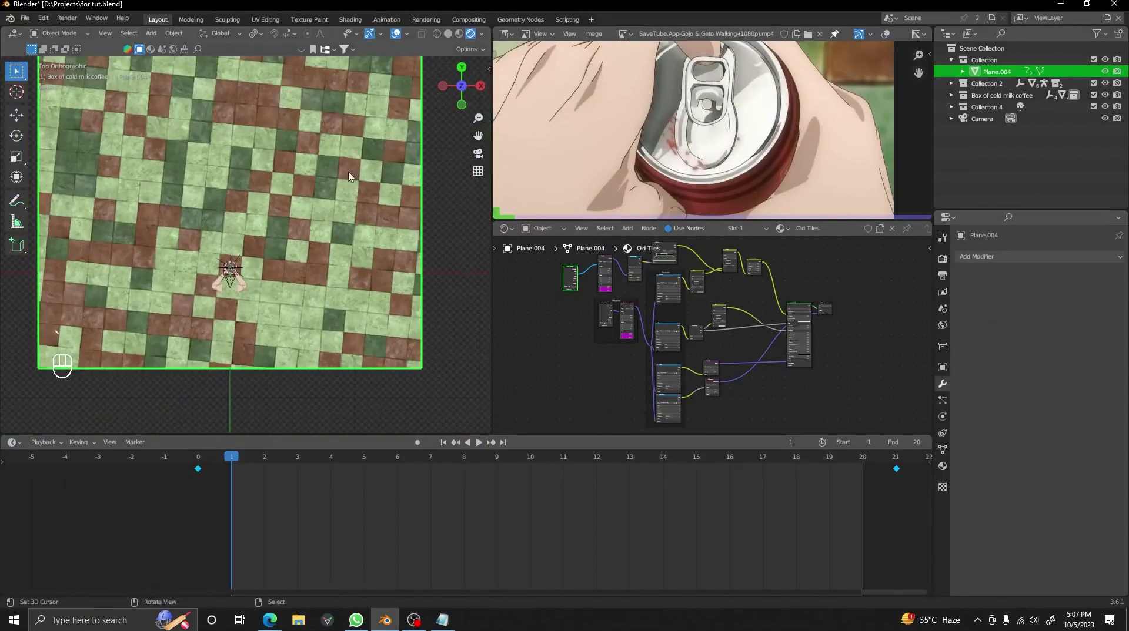
left_click_drag(302, 208, 365, 259, "alt+shift")
scroll(365, 259, "up", 1)
scroll(647, 322, "up", 4)
scroll(647, 314, "down", 3)
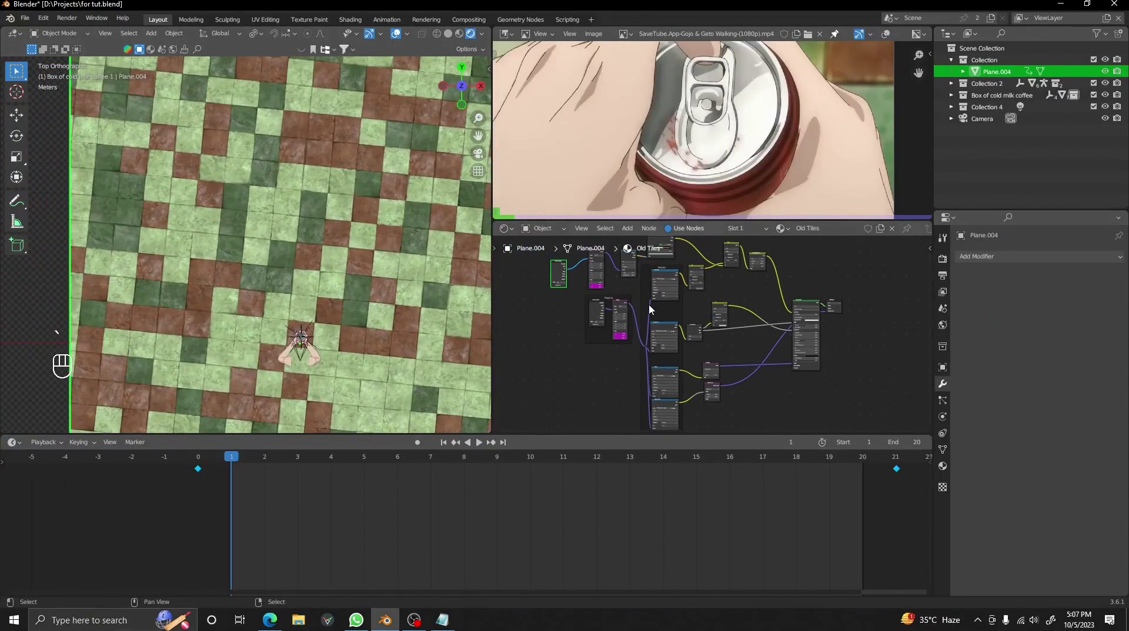
left_click_drag(648, 309, 680, 362, "alt")
scroll(364, 290, "up", 3)
middle_click_drag(364, 290, 270, 240, "alt")
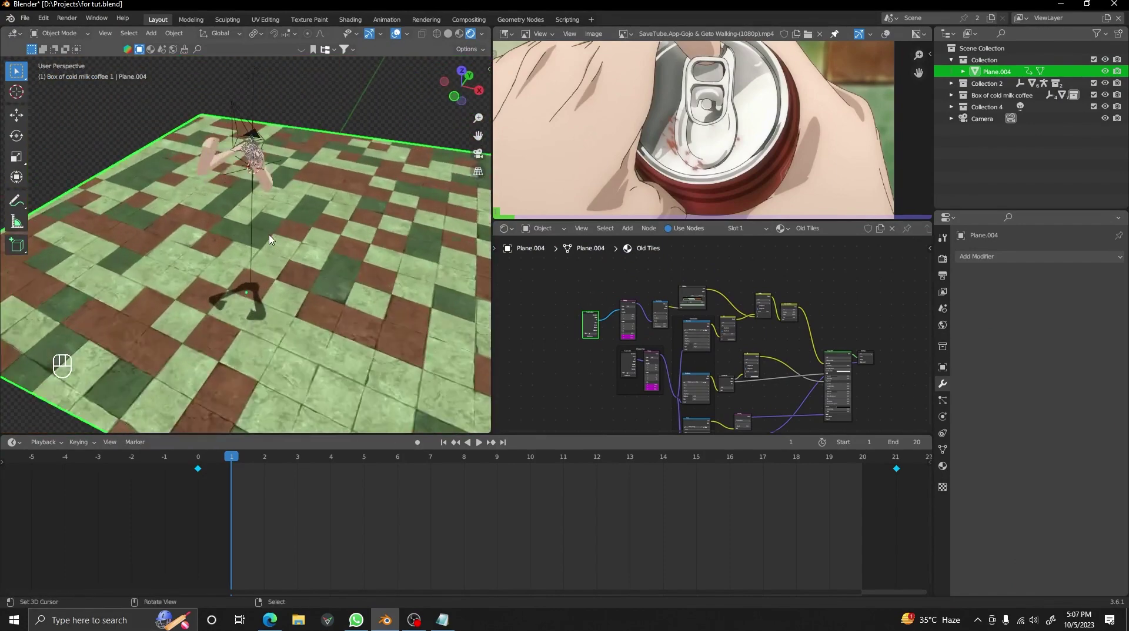
- Return to the camera view and hide the viewport overlays
key("KP_0")
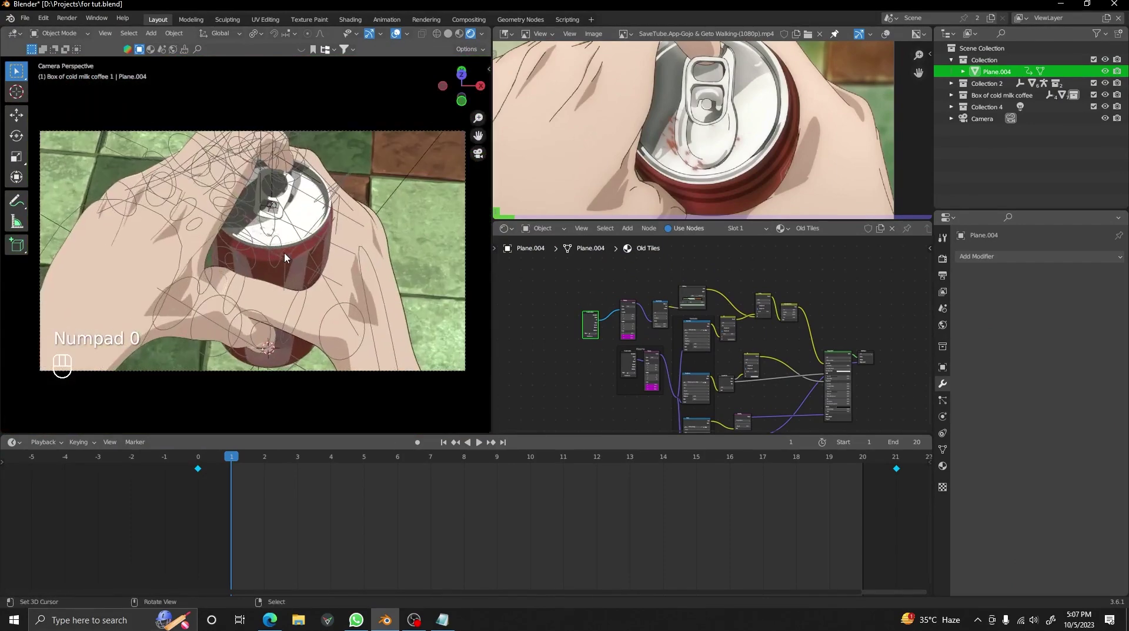
scroll(285, 256, "up", 1)
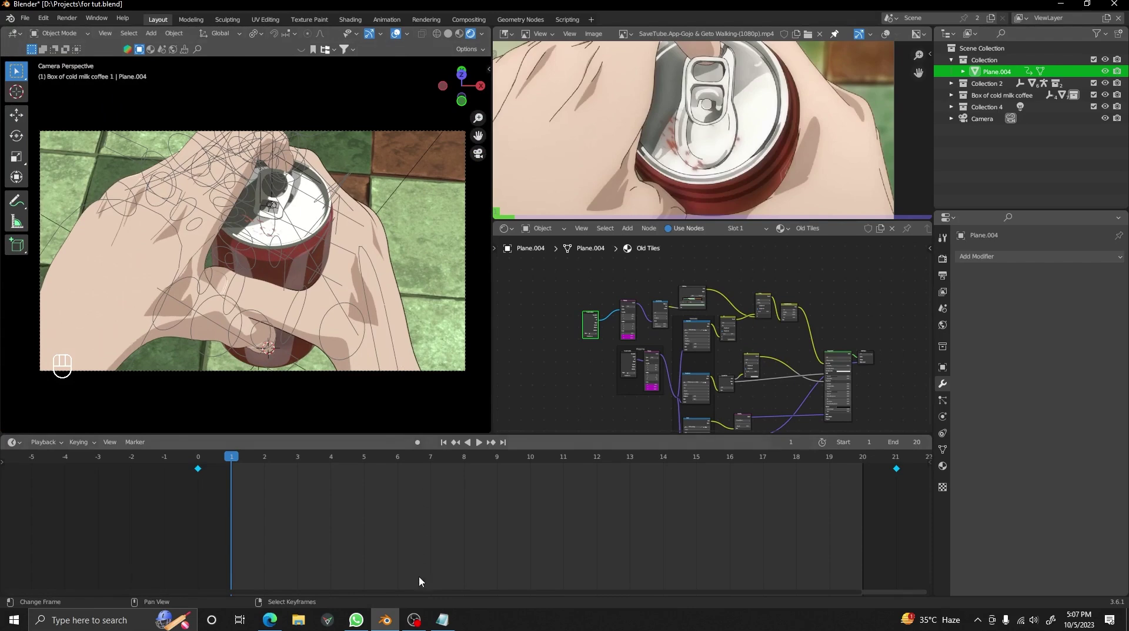
key("shift+alt+z")
scroll(348, 173, "down", 1)
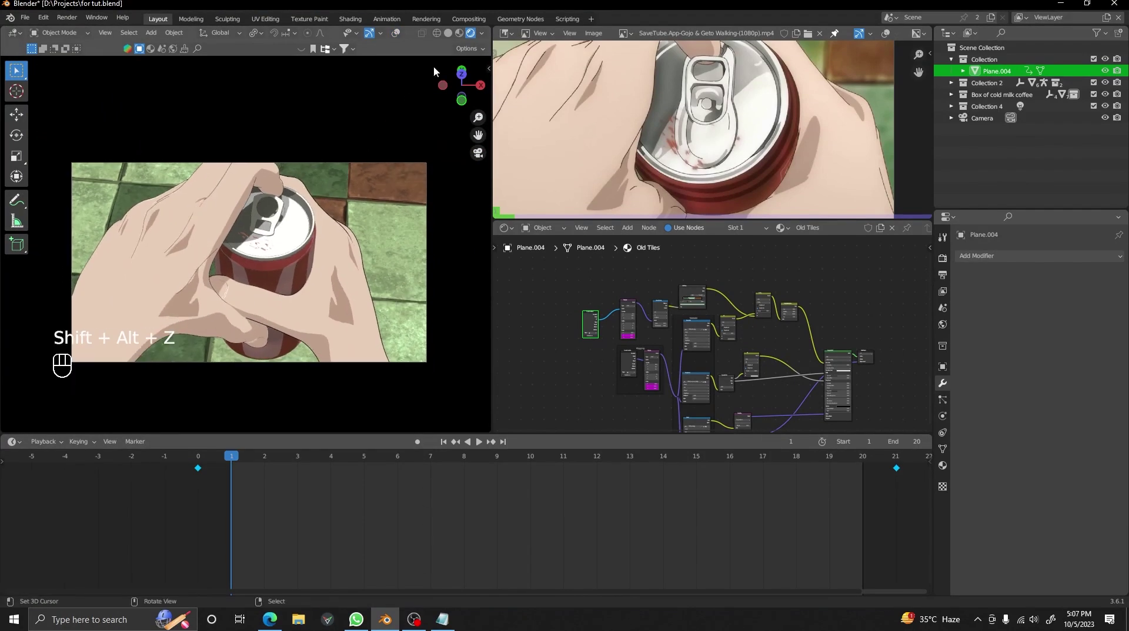
- Preview the Ambient Occlusion, Shadow and Bloom render passes in the viewport, ending back on Combined
left_click(480, 33)
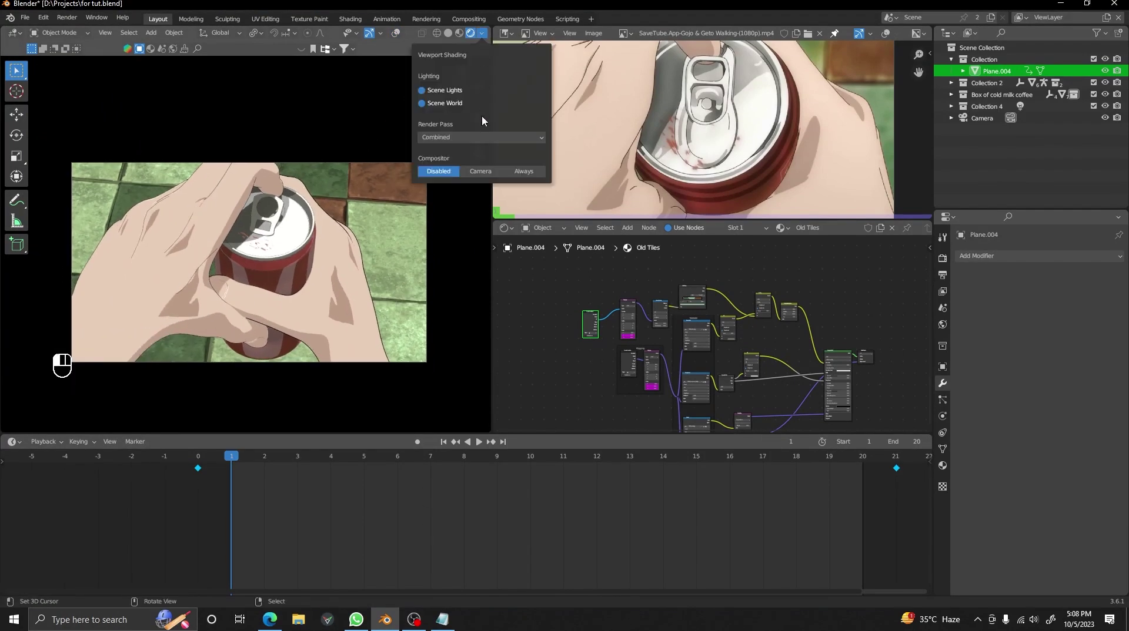
left_click(478, 138)
left_click(448, 209)
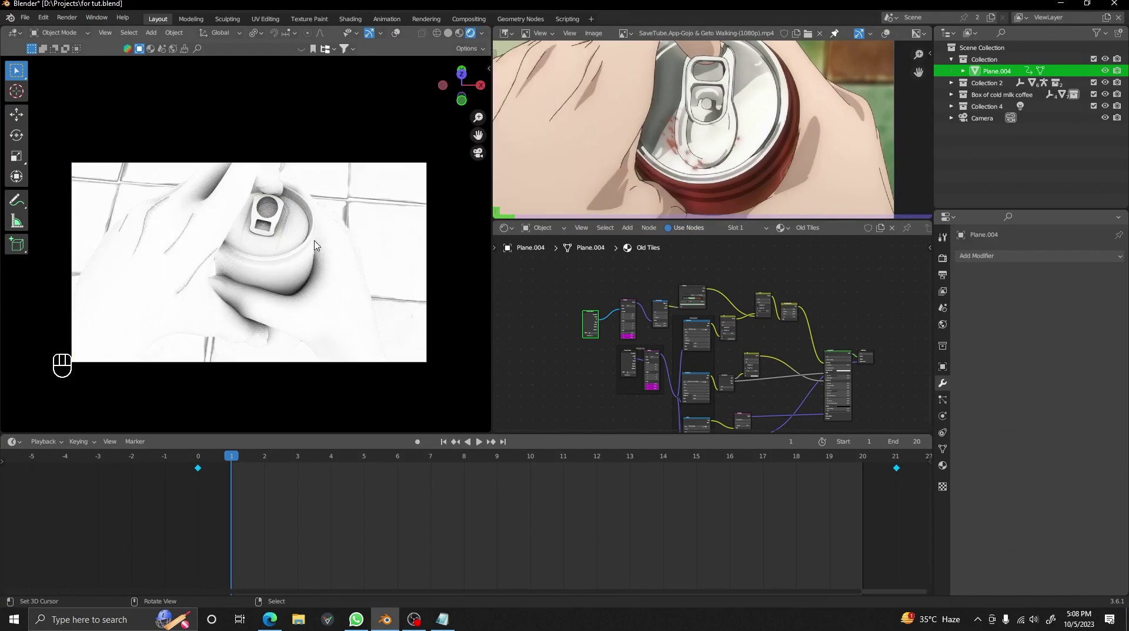
left_click(482, 35)
left_click(470, 137)
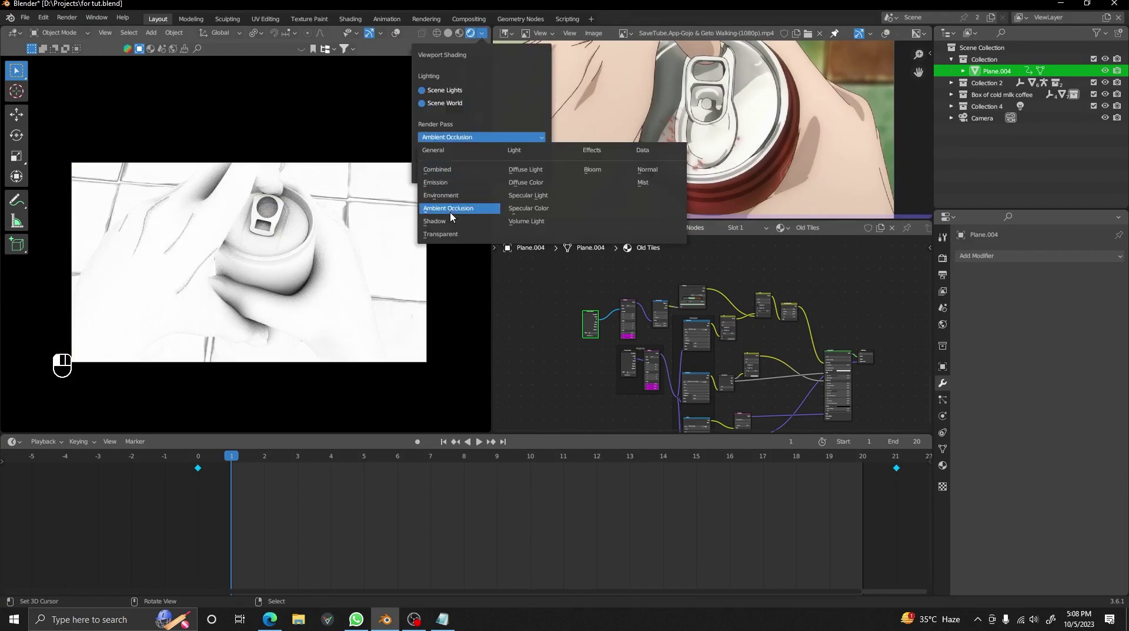
left_click(448, 219)
left_click(482, 33)
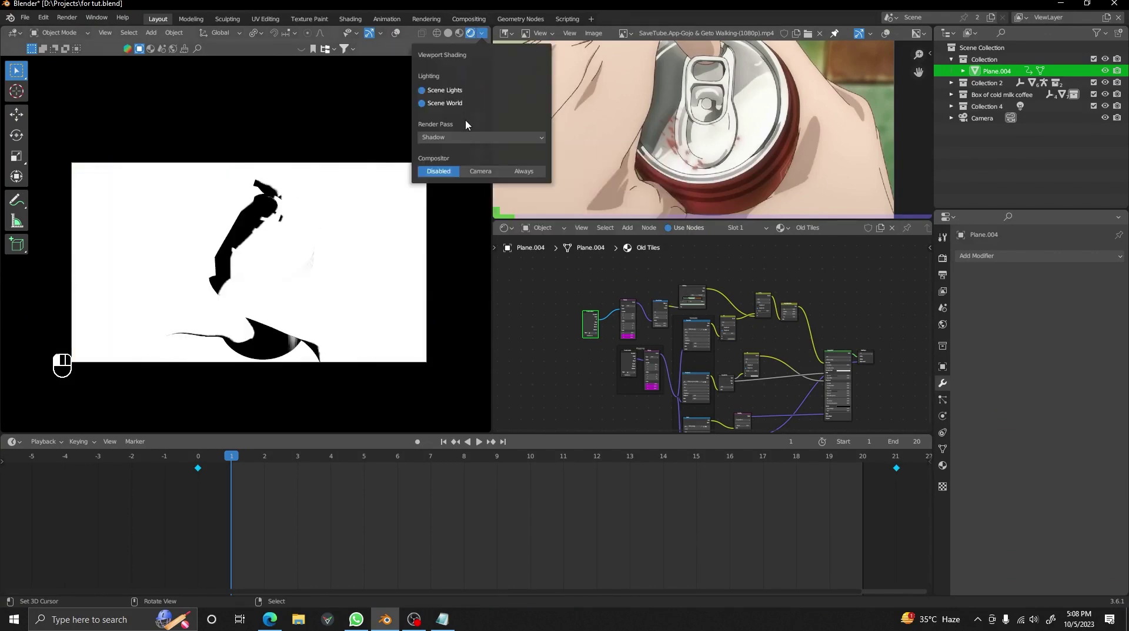
left_click(469, 137)
left_click(586, 172)
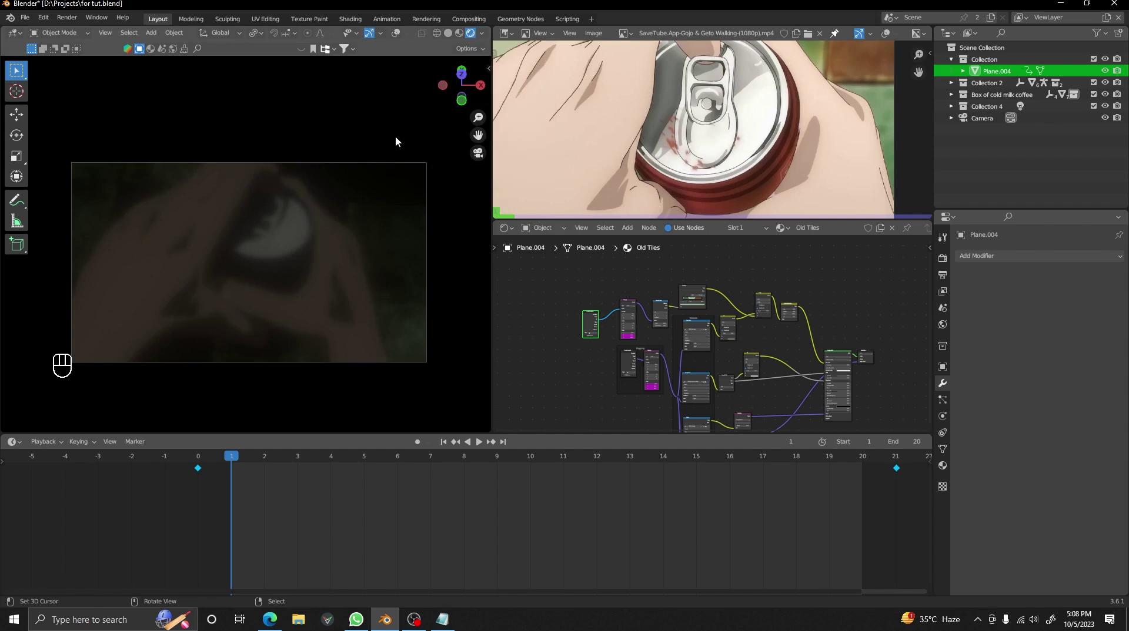
left_click(482, 33)
left_click(447, 137)
left_click(435, 170)
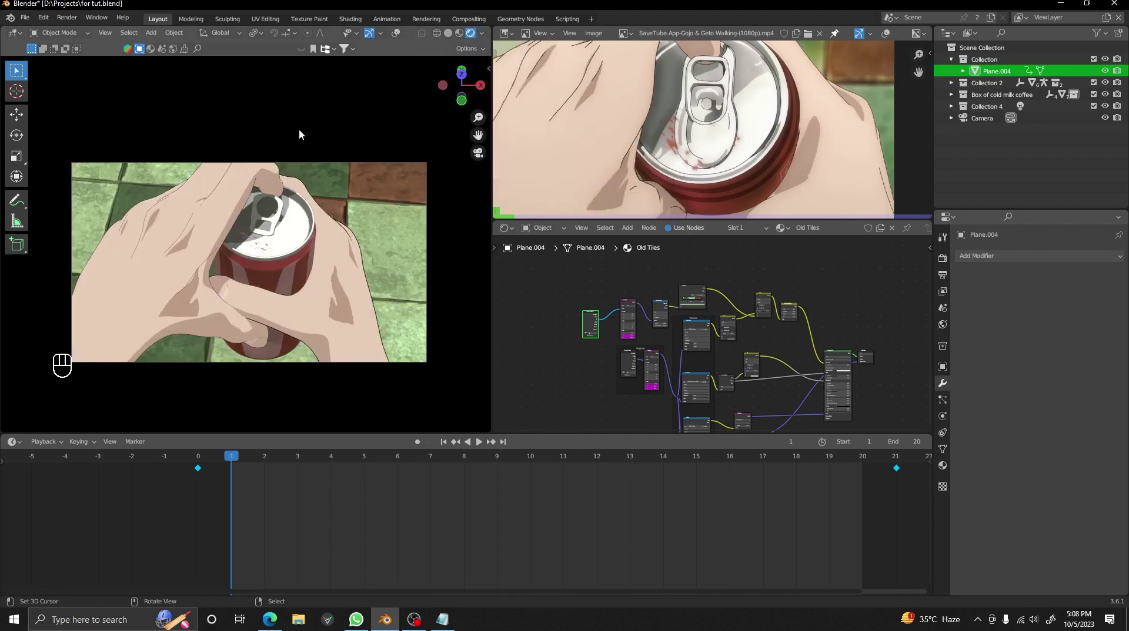
- Check the View Layer's light, effects and Cryptomatte passes and the matching Eevee render settings
left_click(942, 292)
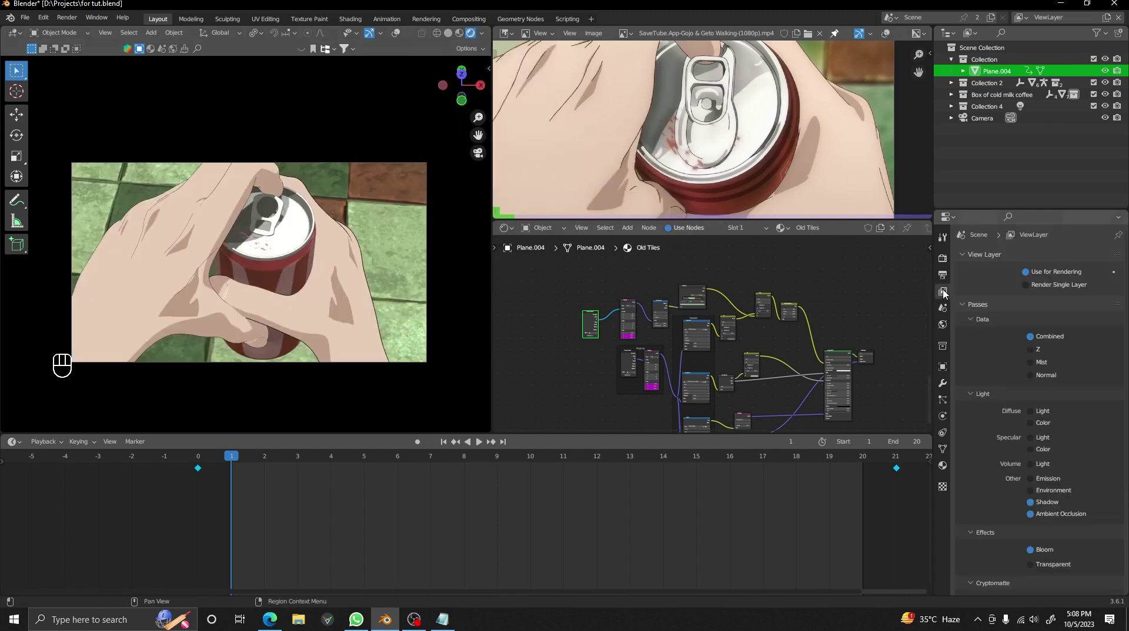
left_click(943, 259)
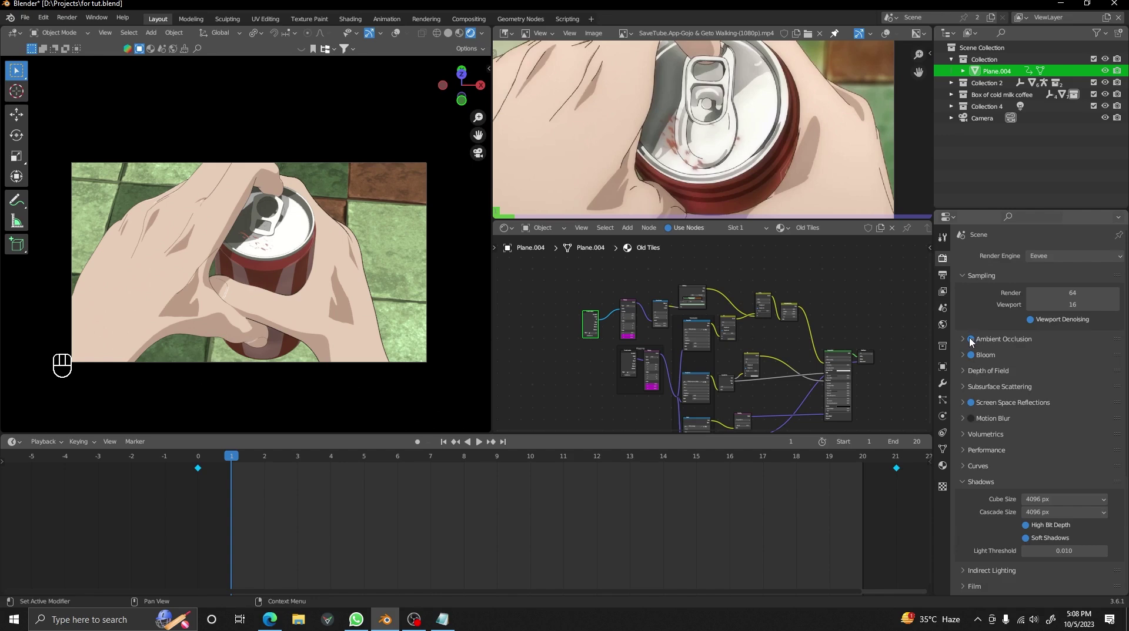
left_click(942, 276)
left_click(942, 292)
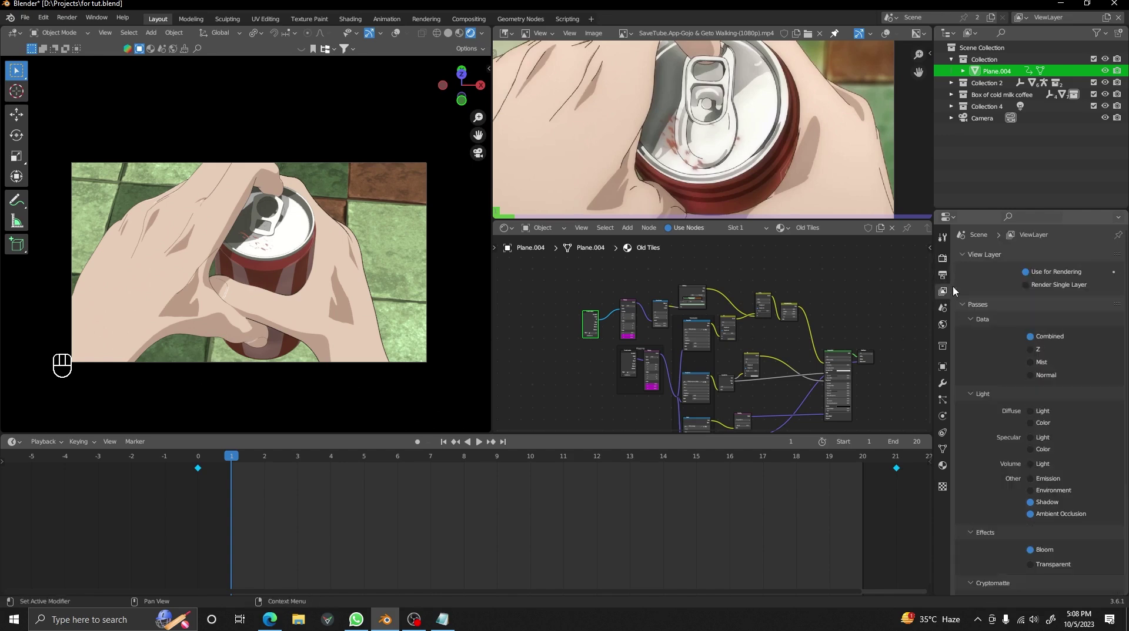
scroll(1024, 353, "down", 4)
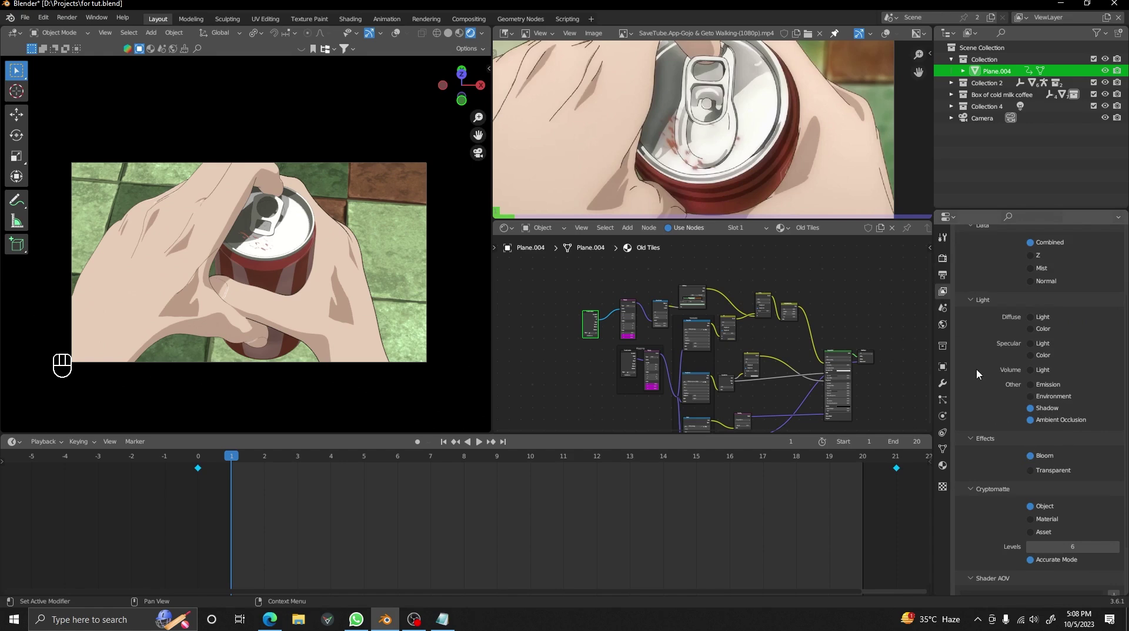
left_click(425, 621)
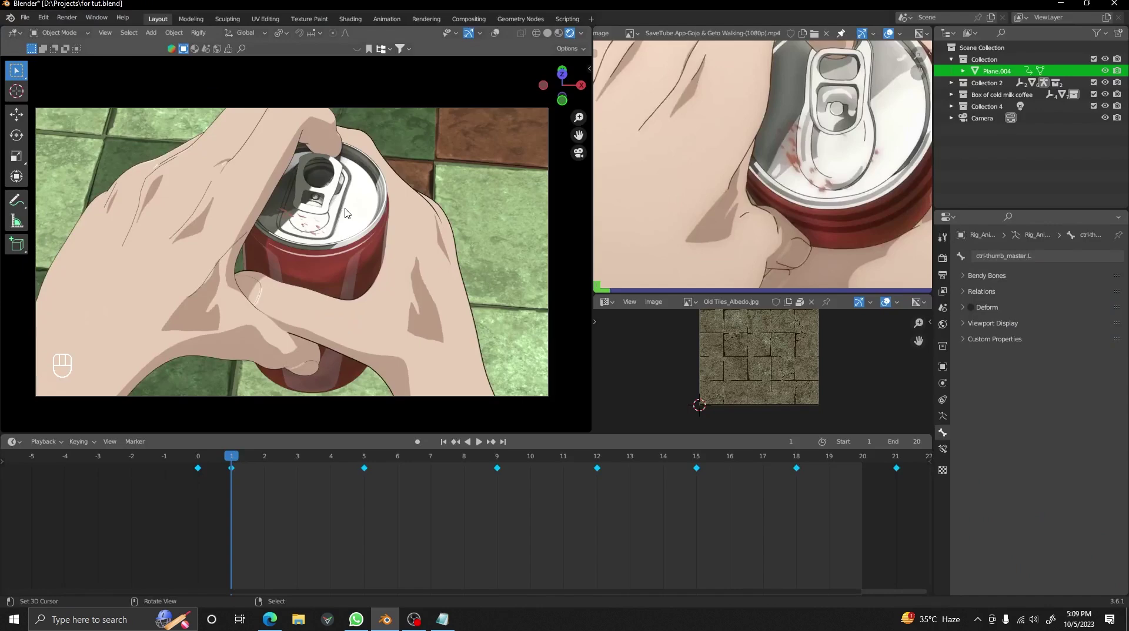
- Render frame 1, close the render window and open the Compositing workspace
key("F12")
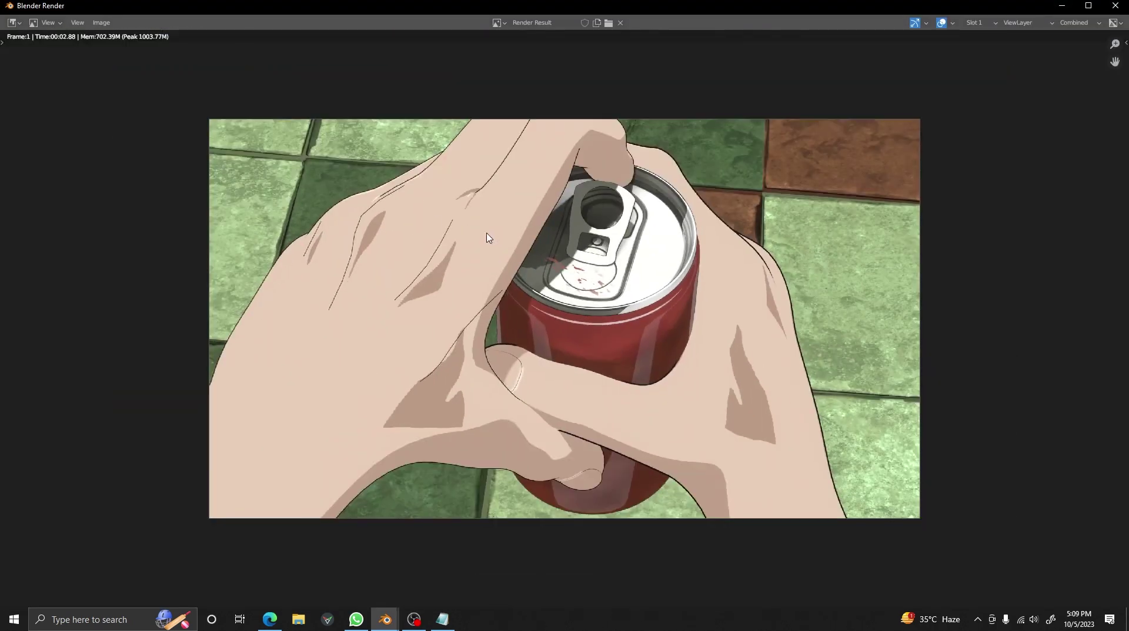
left_click(1114, 7)
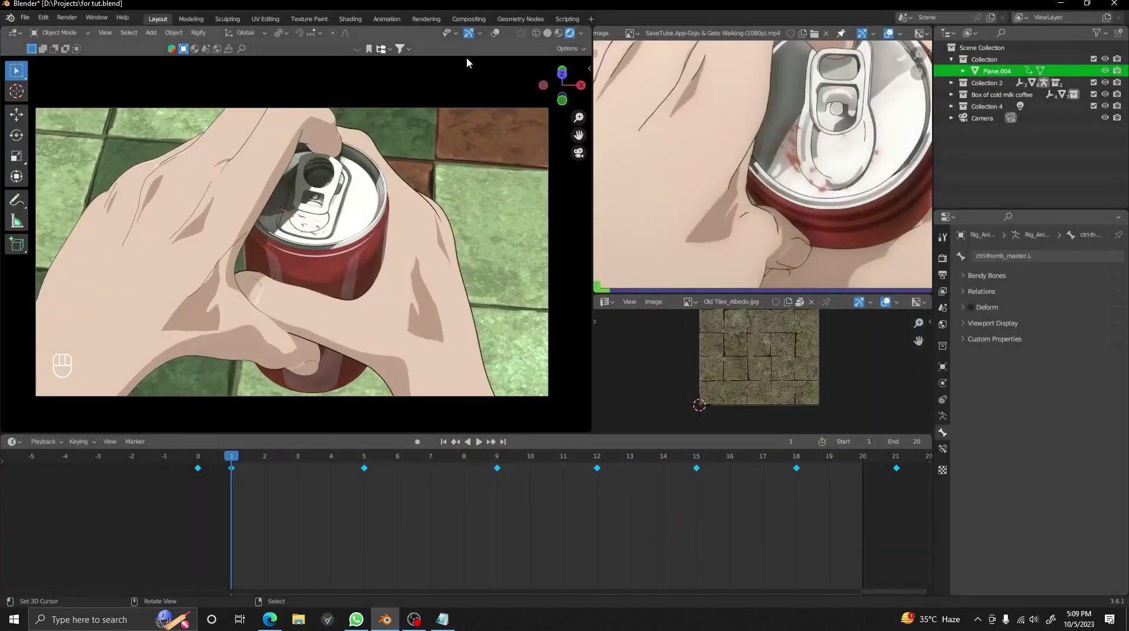
left_click(469, 18)
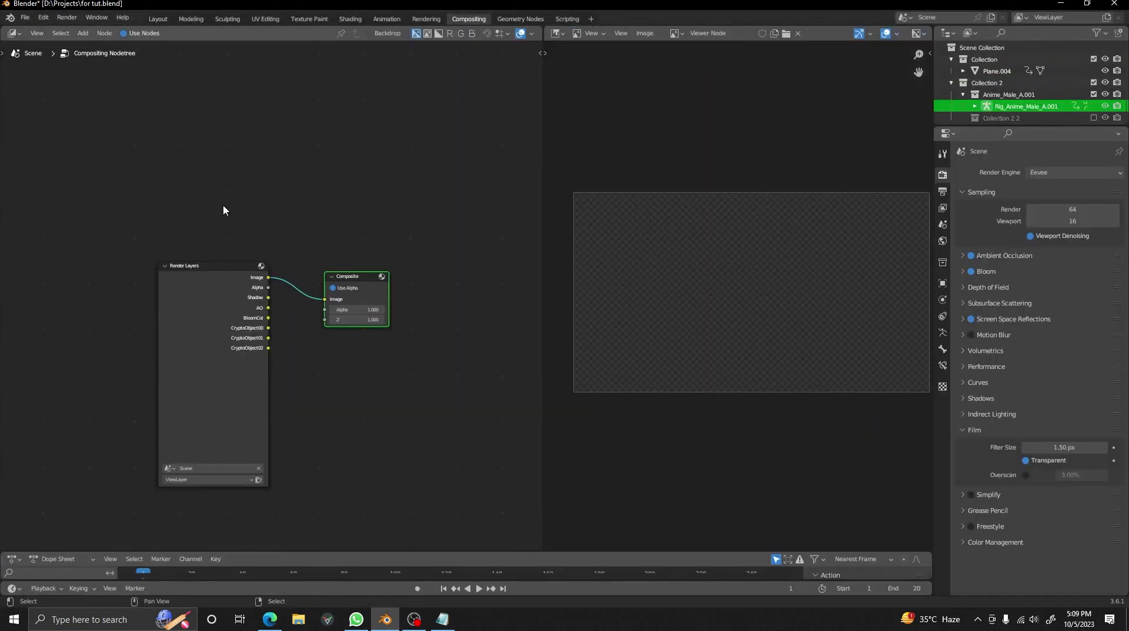
- Place a duplicate of the Composite node far from the Render Layers node and delete the original Composite node
scroll(367, 371, "down", 1)
key("shift+d")
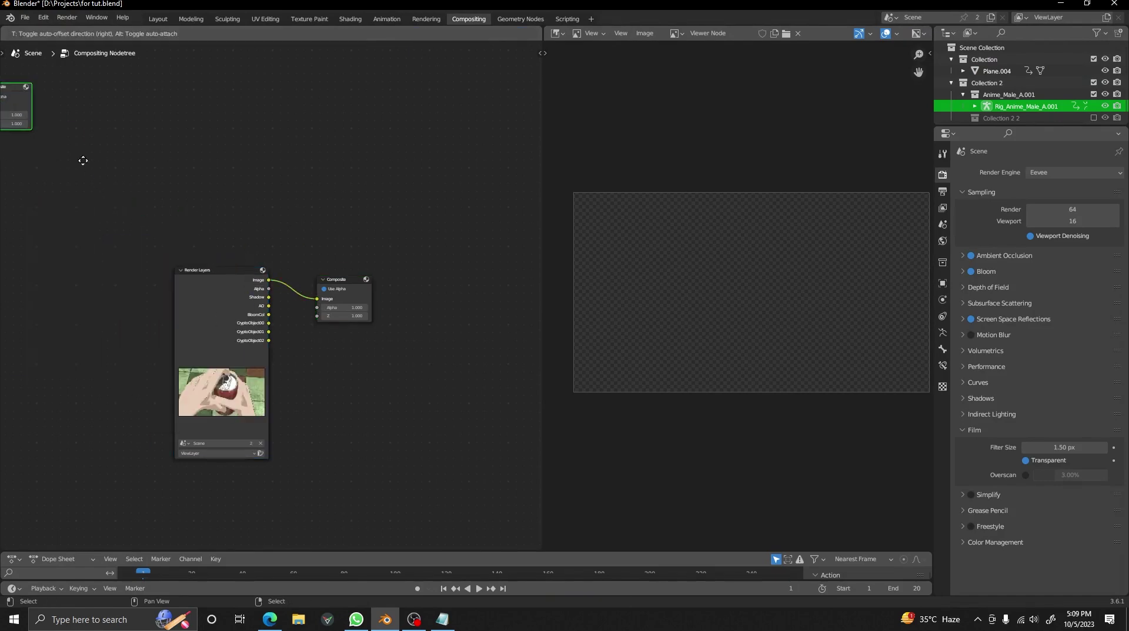
left_click(76, 139)
left_click(342, 285)
key("x")
- Connect the Render Layers Image output to a Viewer node and space the two nodes widely apart
left_click(214, 301, "ctrl+shift")
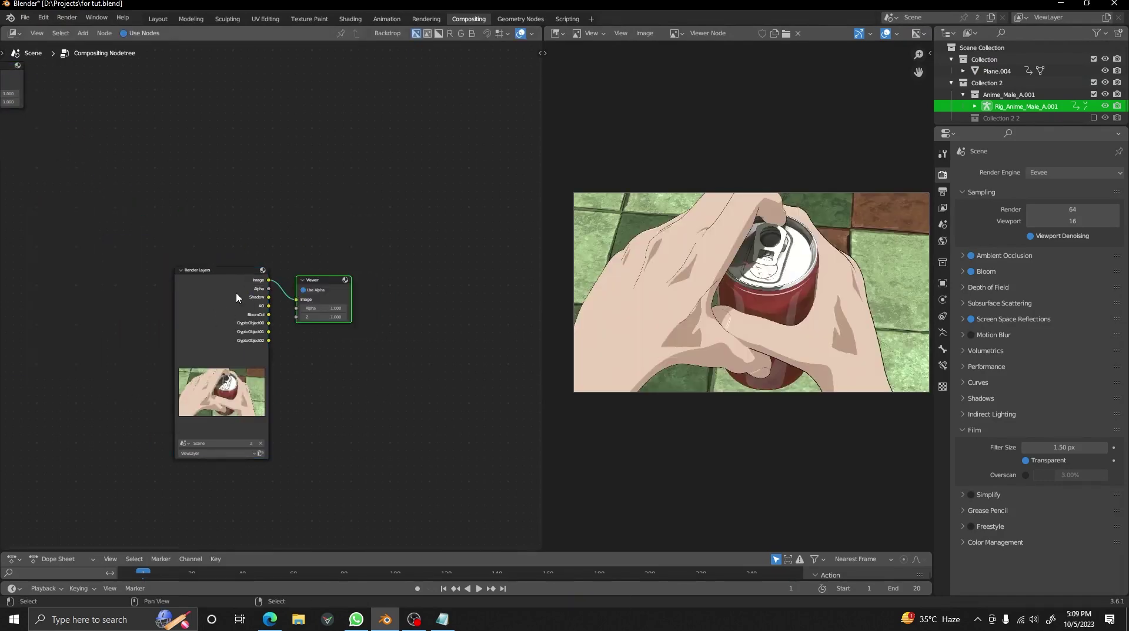
key("g")
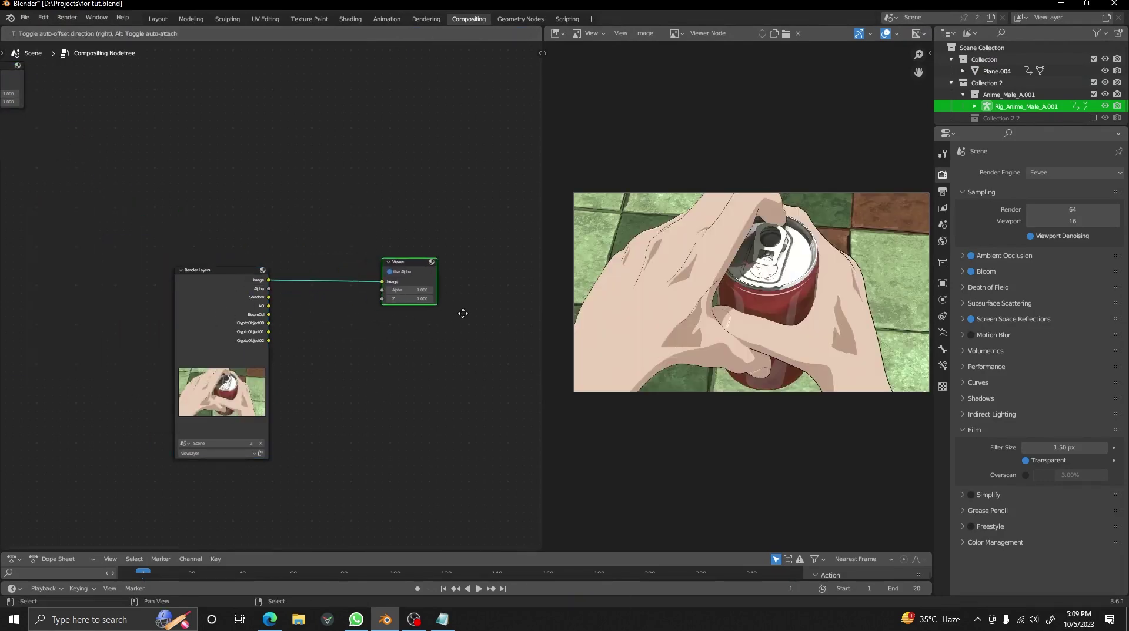
left_click(461, 314)
scroll(609, 296, "up", 1)
mouse_move(609, 294)
middle_mouse_down()
mouse_move(599, 290)
mouse_move(617, 298)
middle_mouse_up()
scroll(617, 299, "down", 1)
middle_click_drag(352, 321, 310, 323)
scroll(310, 322, "up", 1)
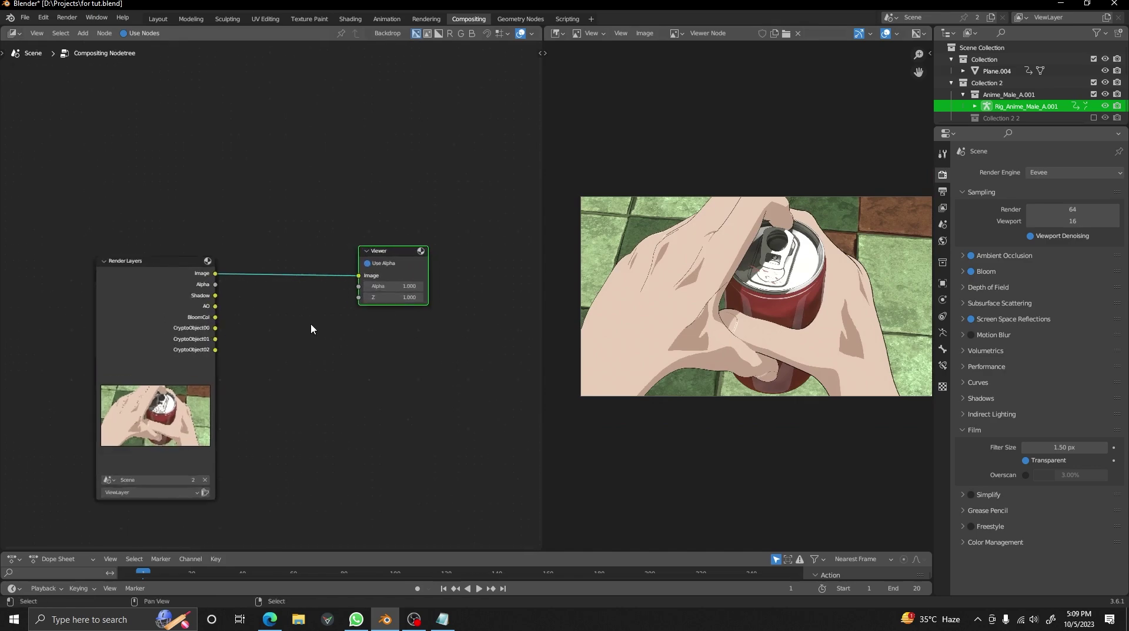
middle_click_drag(206, 314, 255, 291)
left_click_drag(210, 289, 46, 299)
key("shift+a")
type("c")
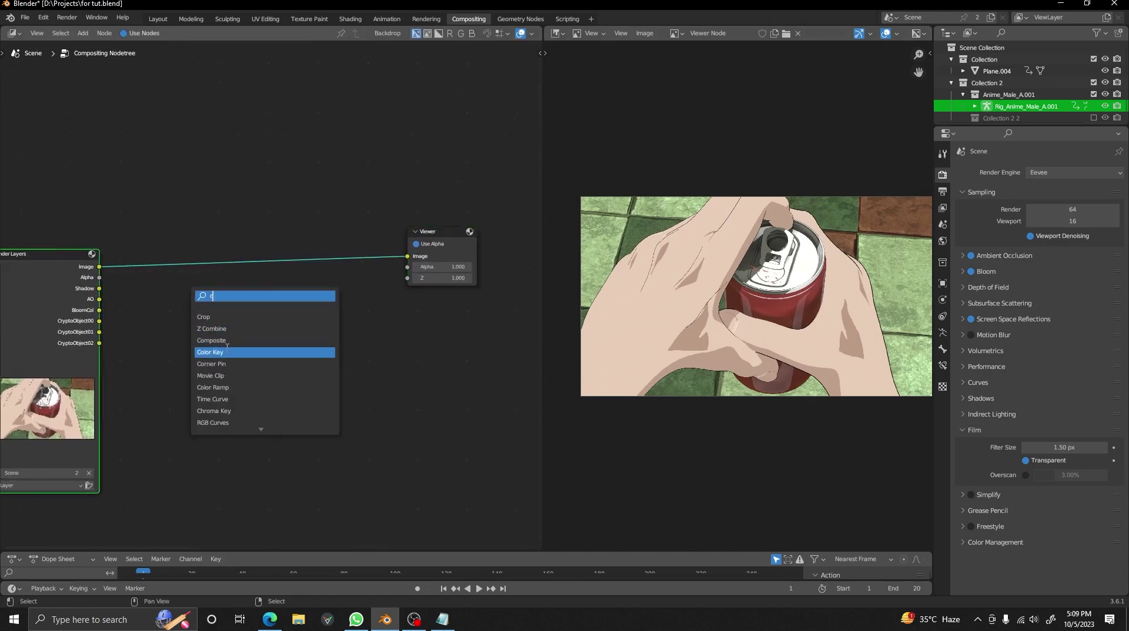
key("Escape")
- Preview the Shadow and BloomCol passes through the Viewer node, ending back on the Image pass
left_click(99, 299, "ctrl+shift")
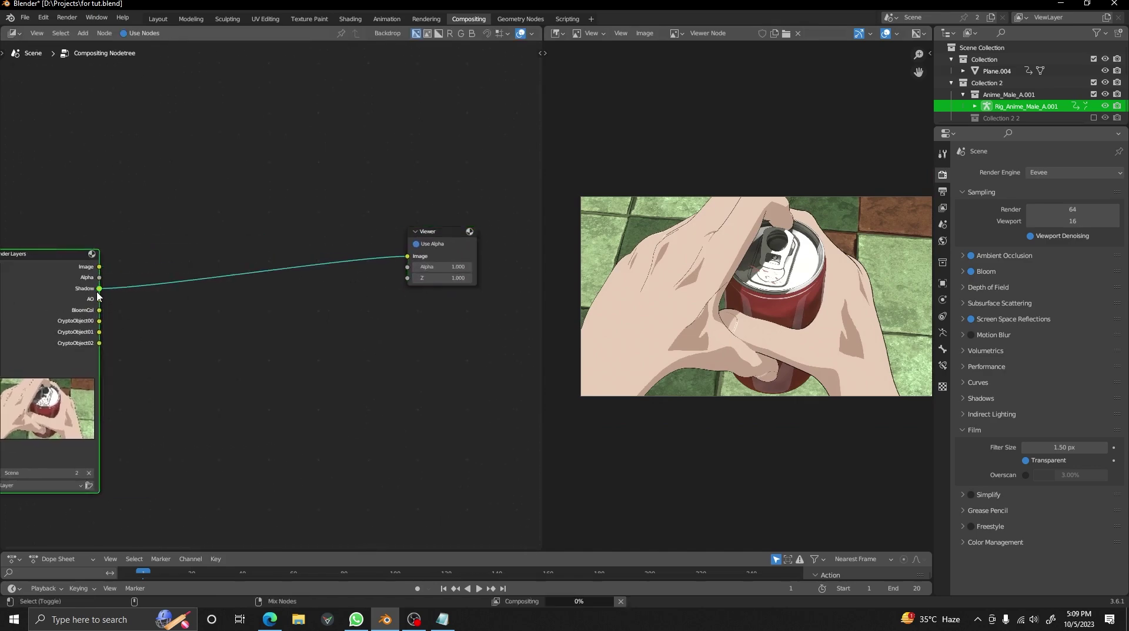
left_click(100, 313, "ctrl+shift")
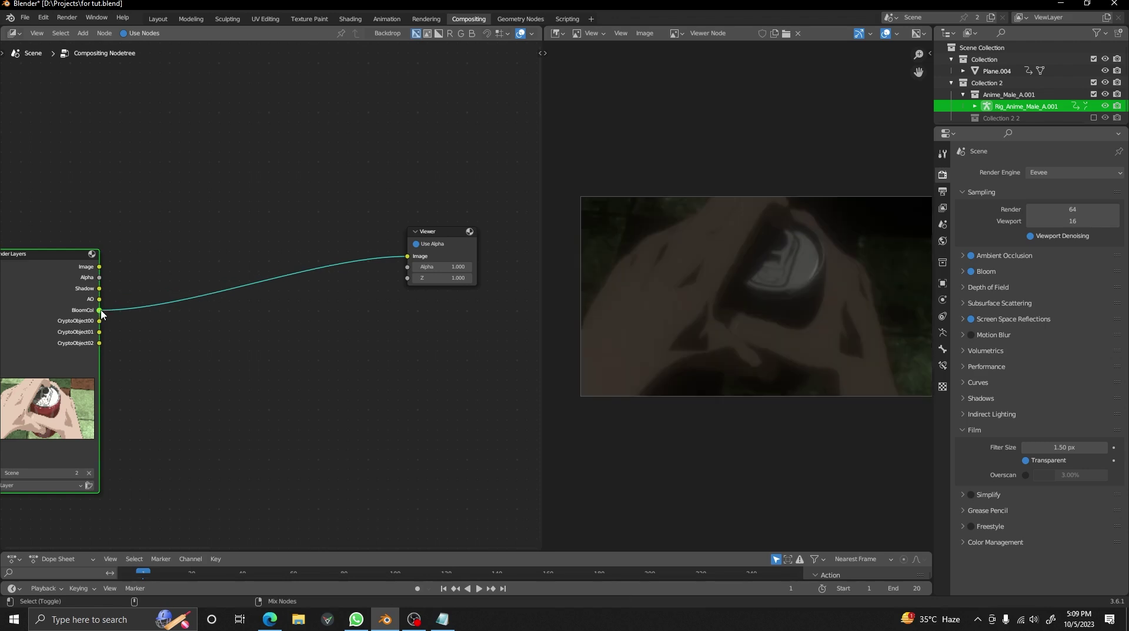
left_click(115, 275, "ctrl+shift")
left_click(85, 286, "ctrl+shift")
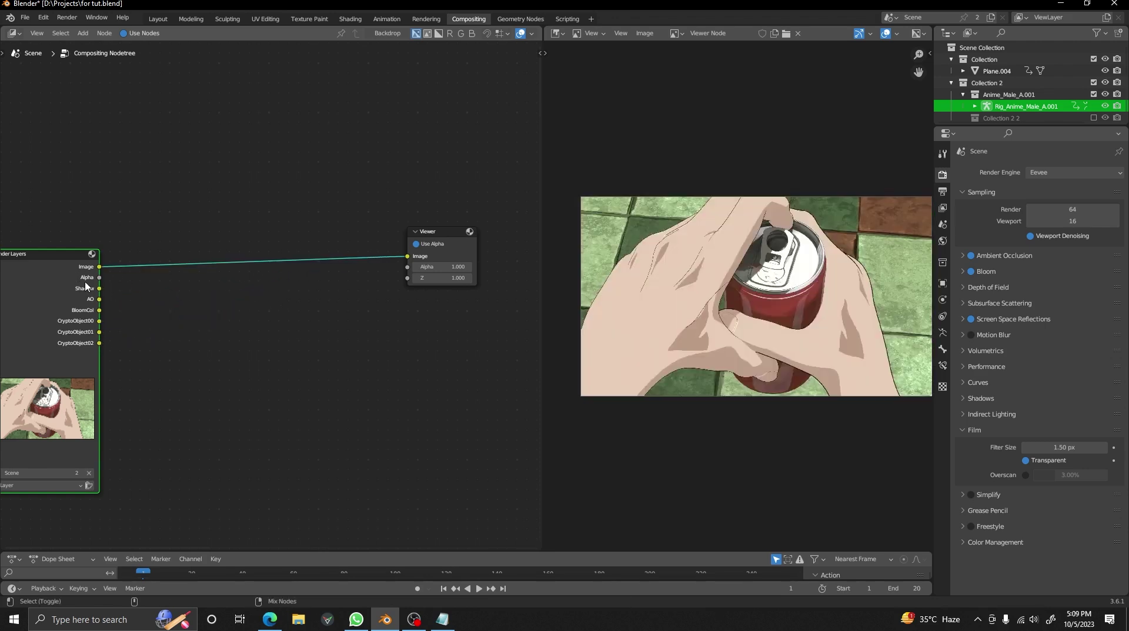
- Add a Color Ramp node, feed the Render Layers AO pass into its Fac and connect its Image output to the Viewer
key("shift+a")
type("c")
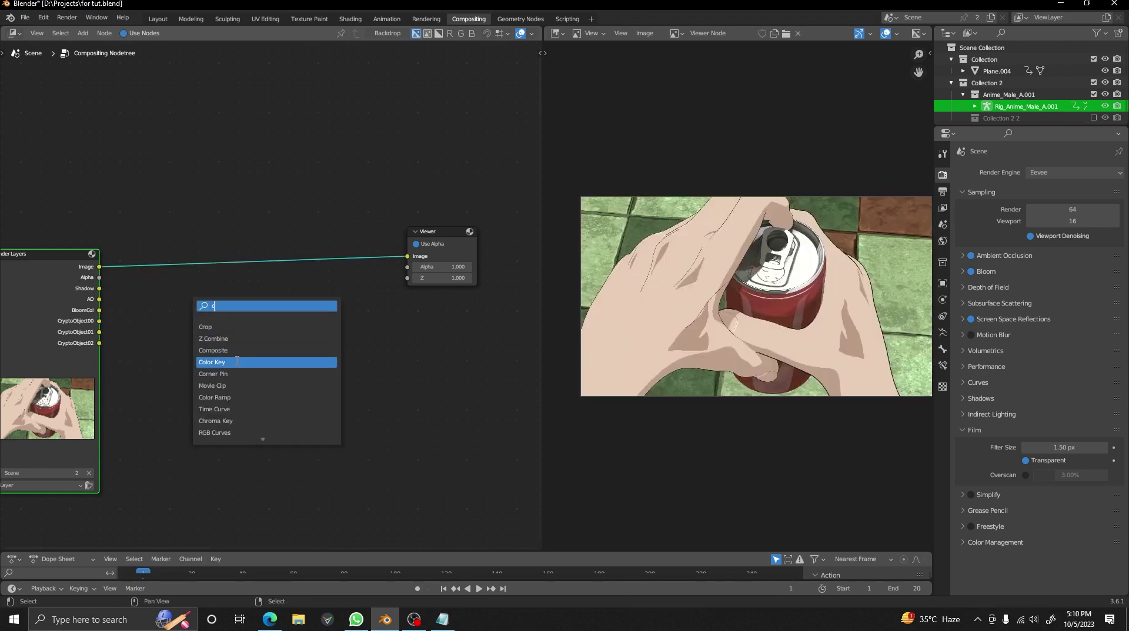
type("ol")
left_click(238, 338)
left_click(230, 336)
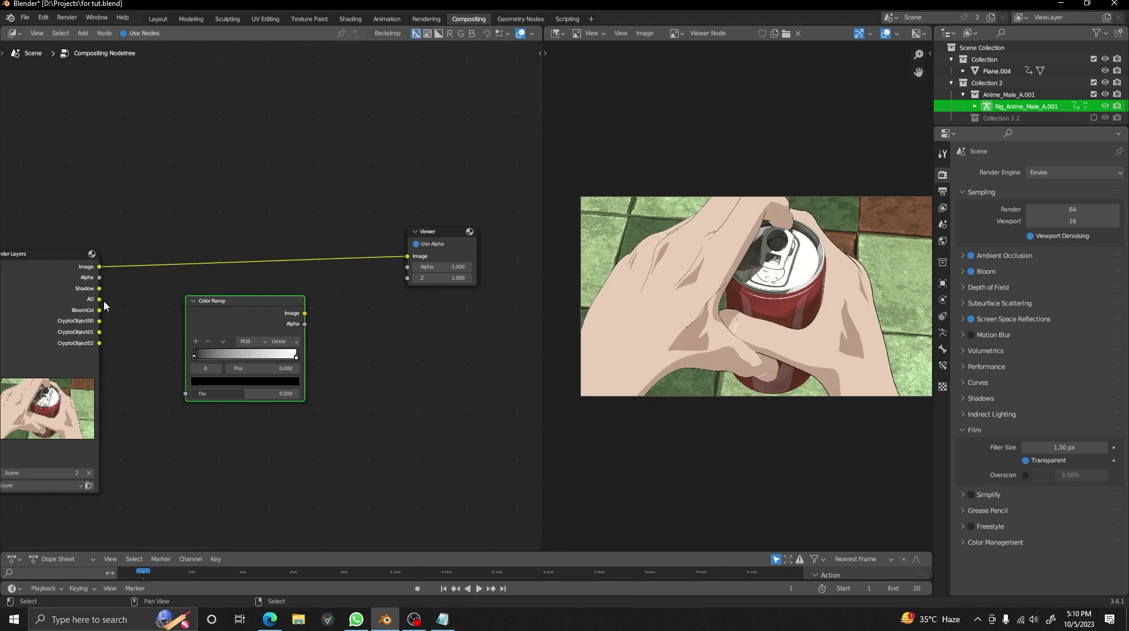
left_click_drag(103, 301, 158, 269)
left_click_drag(173, 364, 185, 394)
left_click(252, 319, "ctrl+shift")
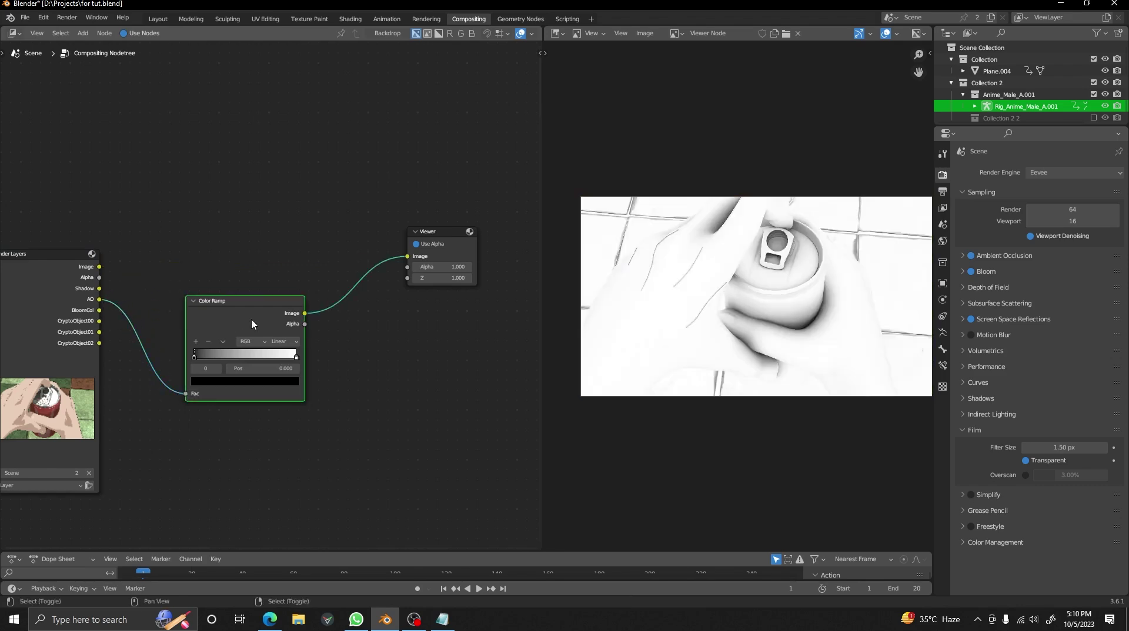
- Set the Color Ramp's interpolation to Constant and move its white stop to position 0.391
scroll(255, 328, "up", 1)
left_click(298, 355)
left_click(294, 423)
middle_click_drag(325, 362, 376, 345)
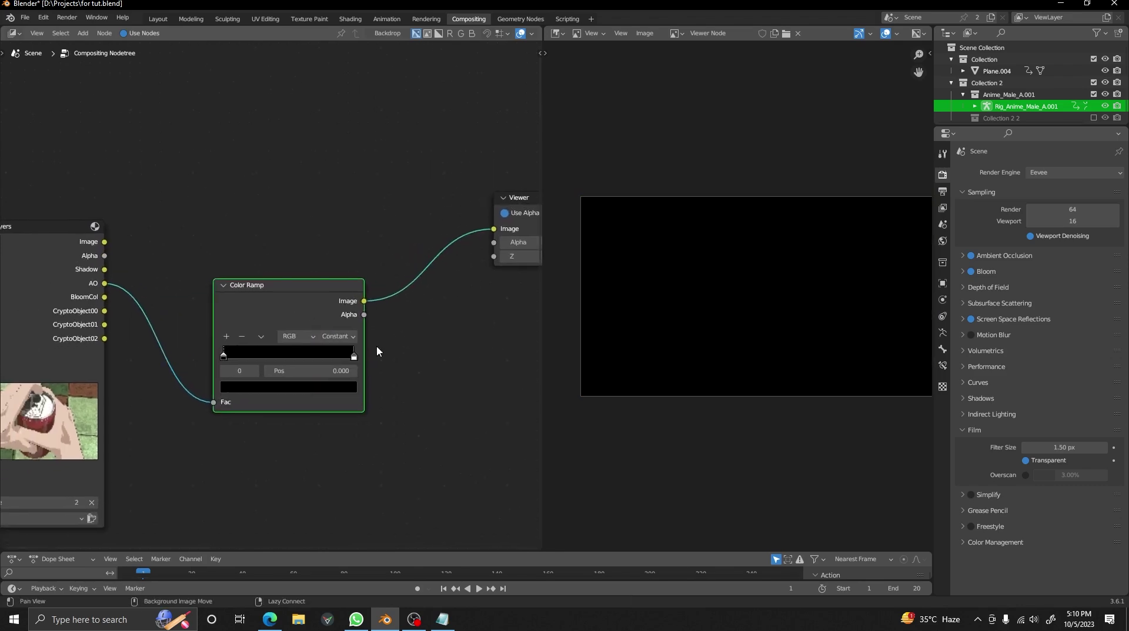
left_click_drag(354, 355, 265, 344)
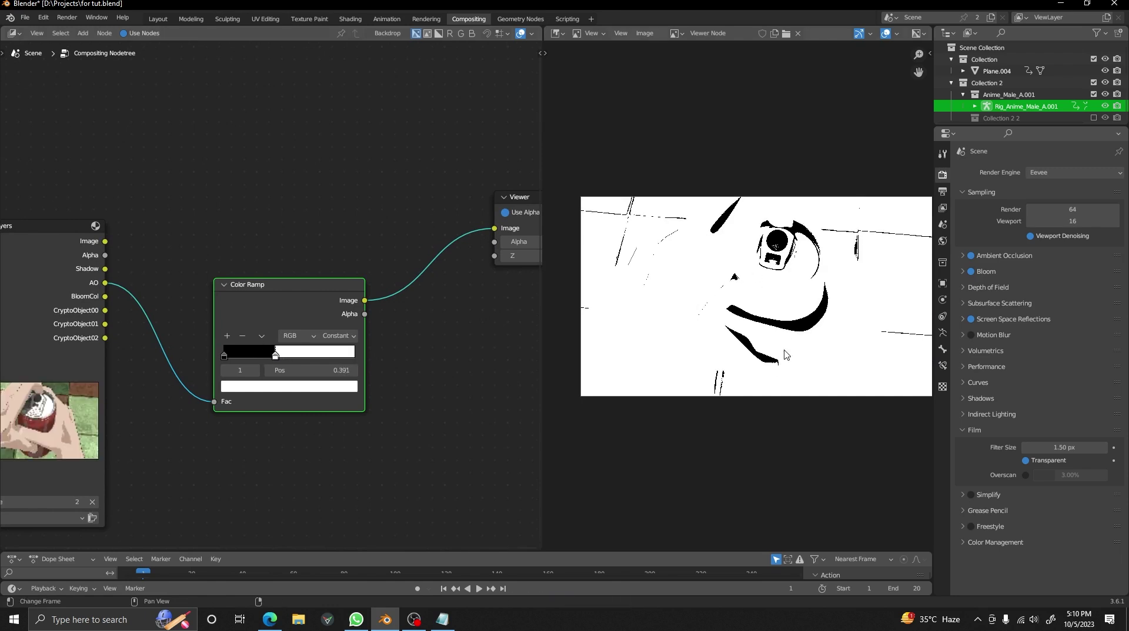
- Reposition the Color Ramp node and move its white stop to position 0.241 to thin the occlusion shadows
middle_click_drag(352, 301, 376, 319)
left_click_drag(298, 306, 276, 331)
middle_click_drag(290, 312, 269, 310)
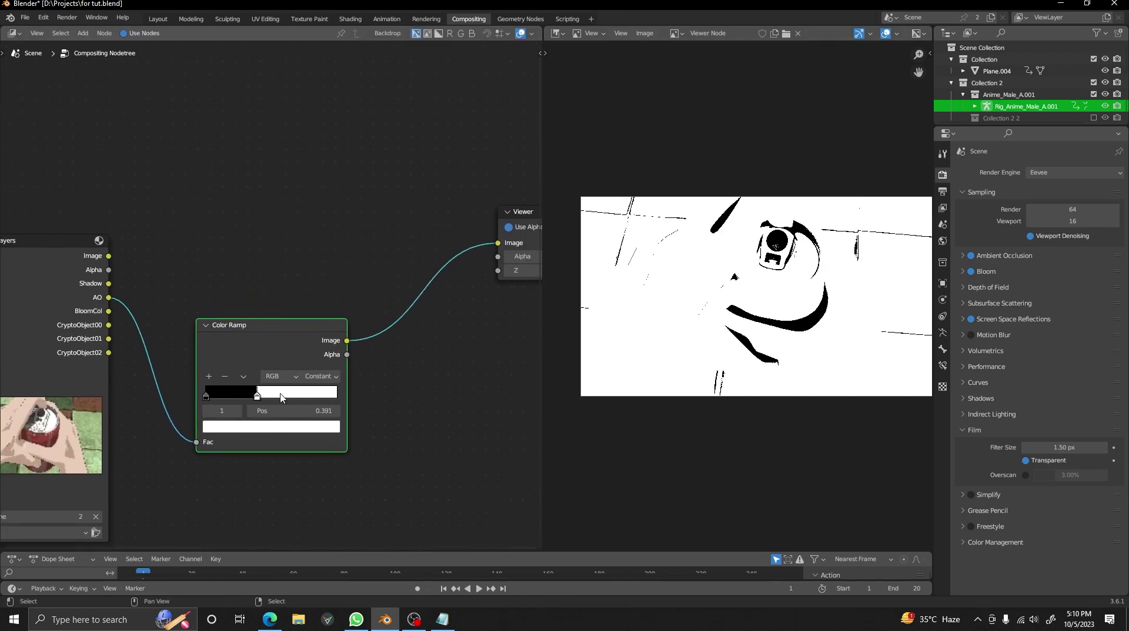
left_click_drag(281, 395, 258, 392)
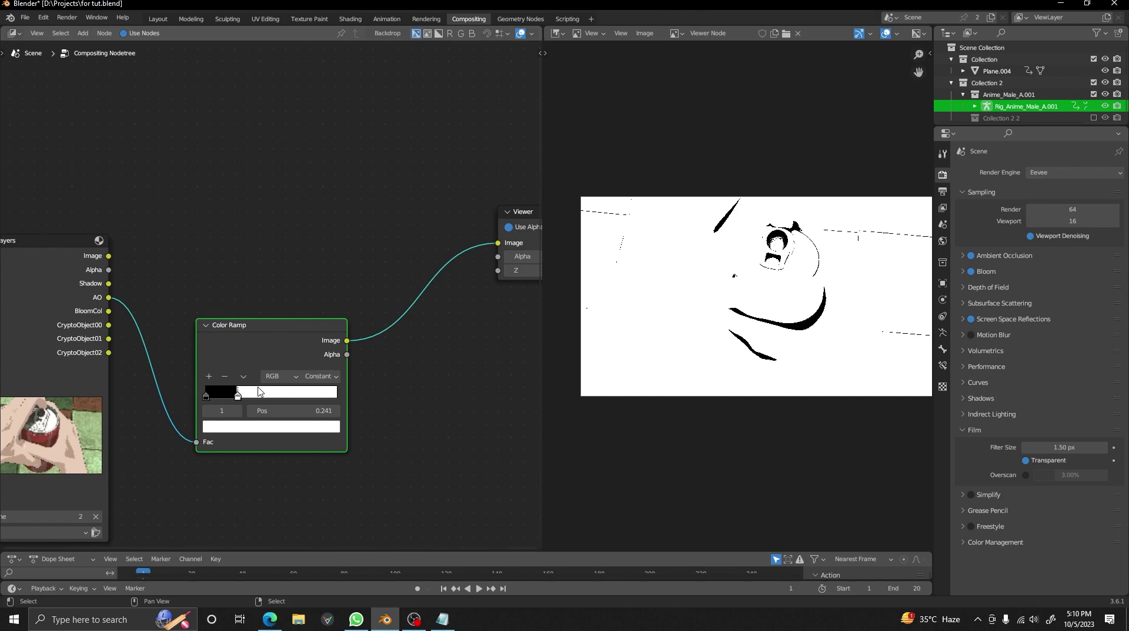
- Add a Mix node that combines the Render Layers Image with the Color Ramp output, and send its result to the Viewer
scroll(281, 312, "down", 2)
key("shift+a")
type("smix")
key("Return")
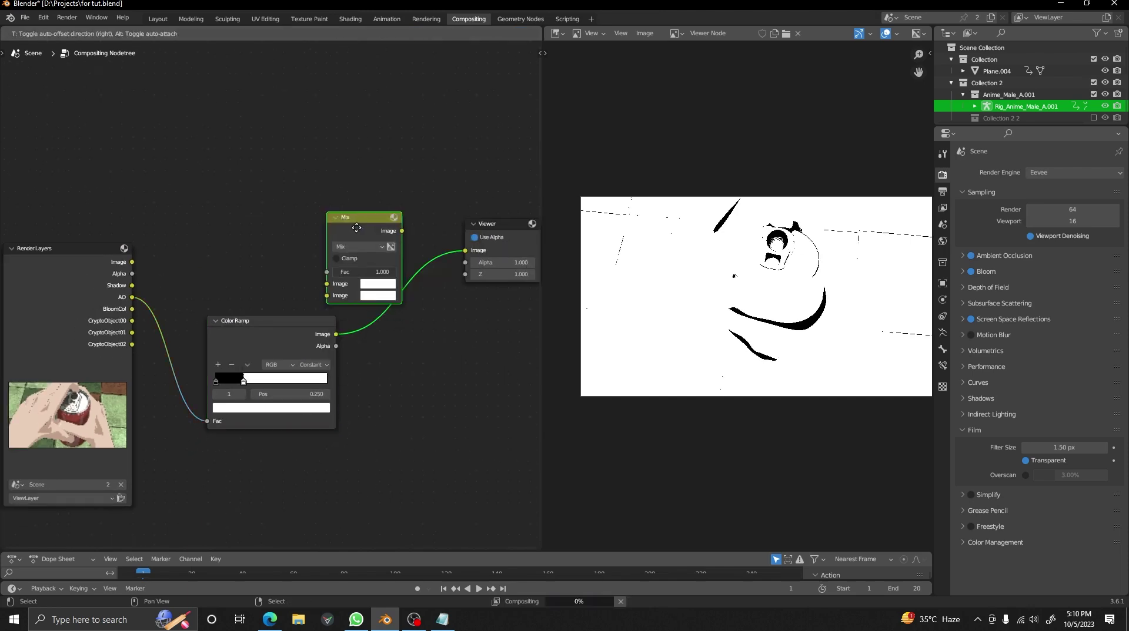
left_click(342, 181)
left_click_drag(132, 261, 215, 234)
left_click_drag(310, 238, 313, 234)
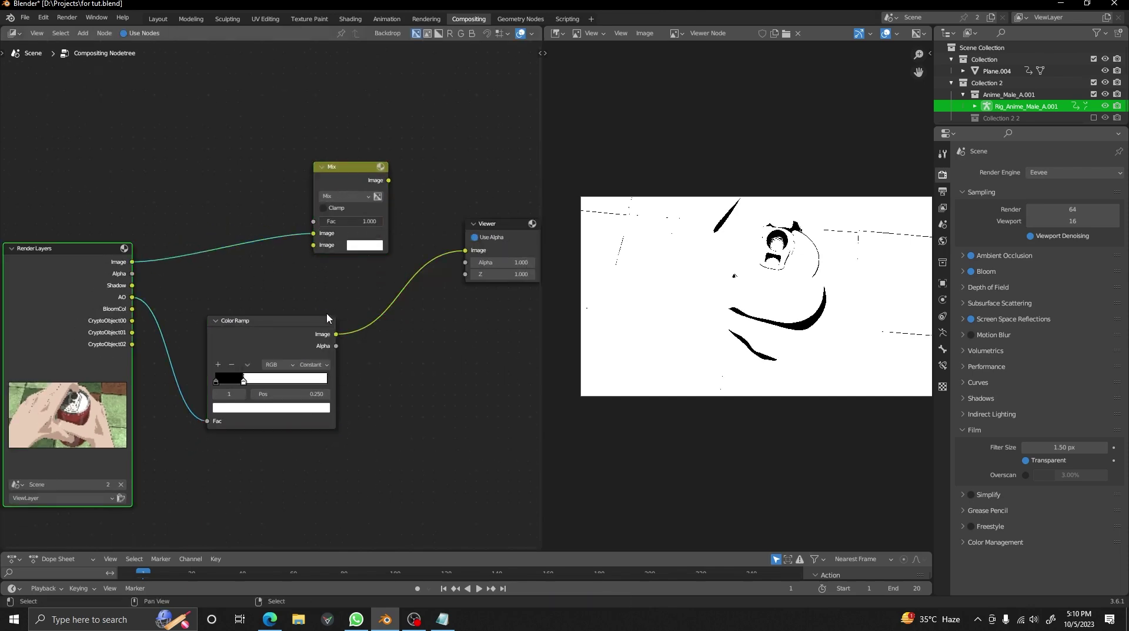
left_click(355, 189, "ctrl+shift")
left_click_drag(336, 333, 314, 245)
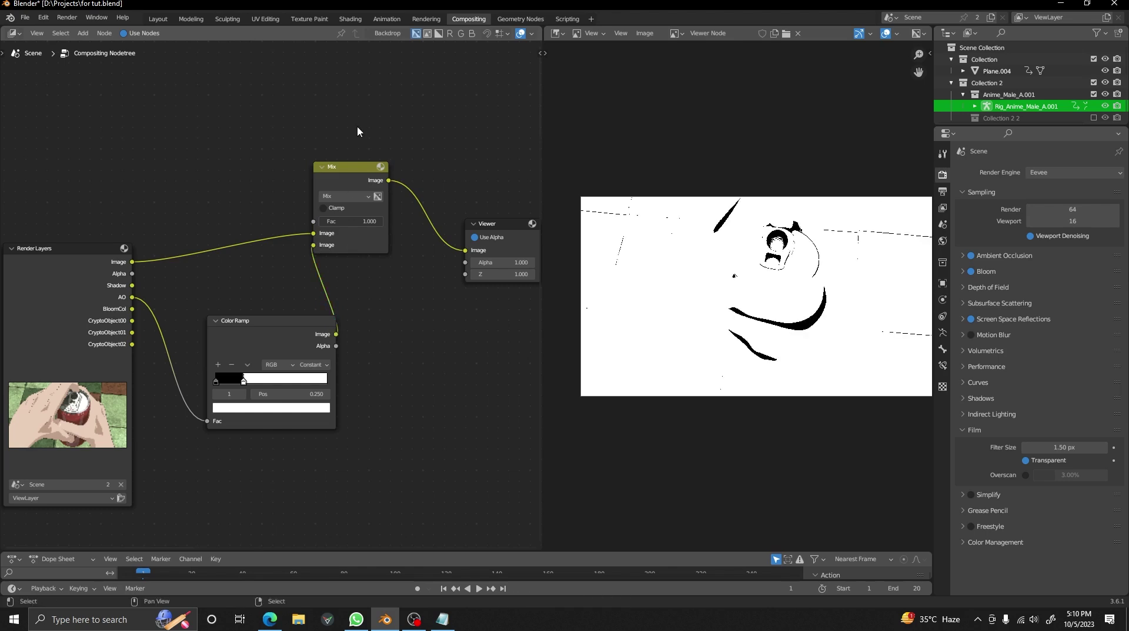
- Reposition the Mix node, set its blend mode to Multiply and lower its factor to 0.258
left_click_drag(357, 125, 492, 284)
left_click_drag(339, 167, 440, 212)
left_click(445, 241)
left_click(441, 262)
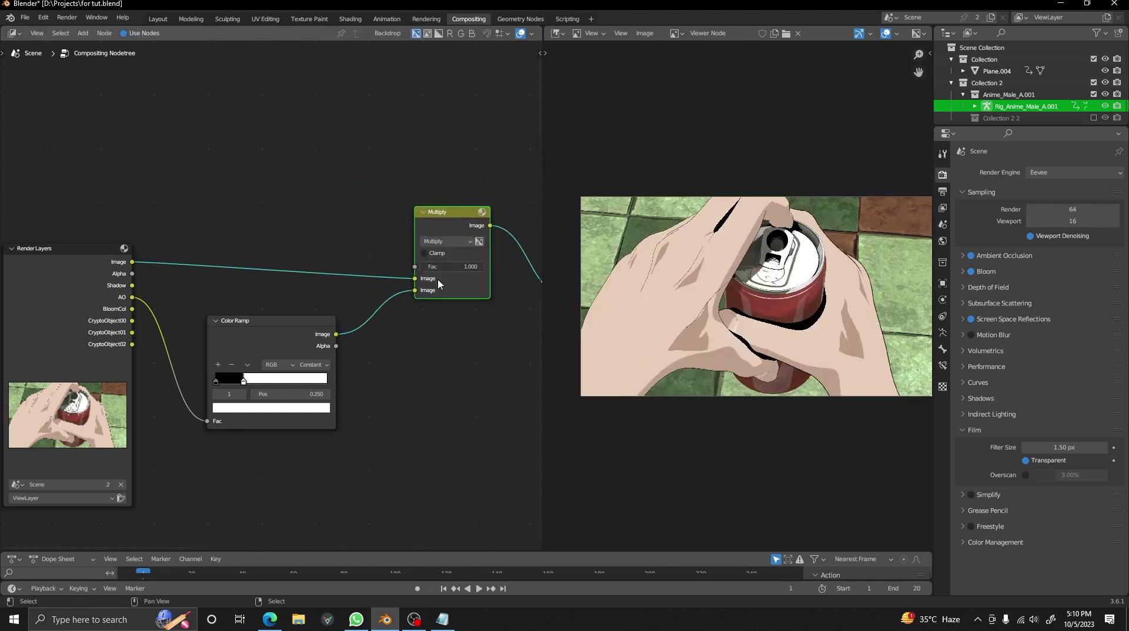
left_click_drag(476, 267, 444, 268)
scroll(690, 254, "up", 3)
scroll(412, 287, "down", 4)
scroll(419, 261, "down", 2)
middle_click_drag(448, 216, 416, 203)
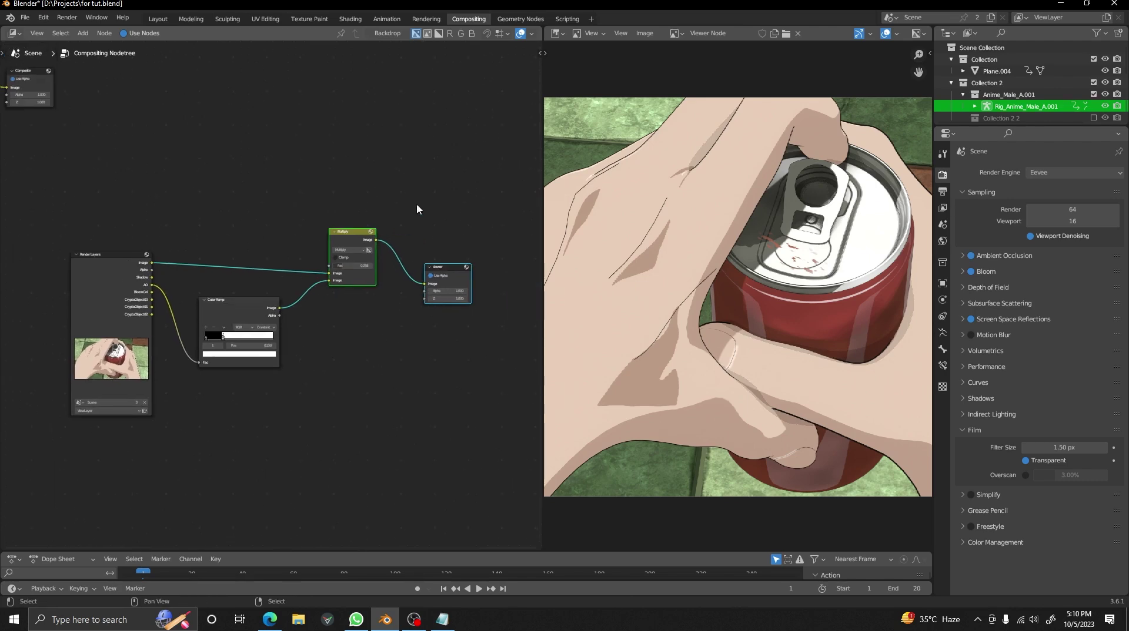
- Make room before the Viewer and insert a duplicate of the Multiply node there, with its blend mode set to Mix
left_click(364, 235, "shift")
scroll(411, 297, "up", 2)
key("g")
left_click(465, 272)
scroll(295, 238, "up", 1)
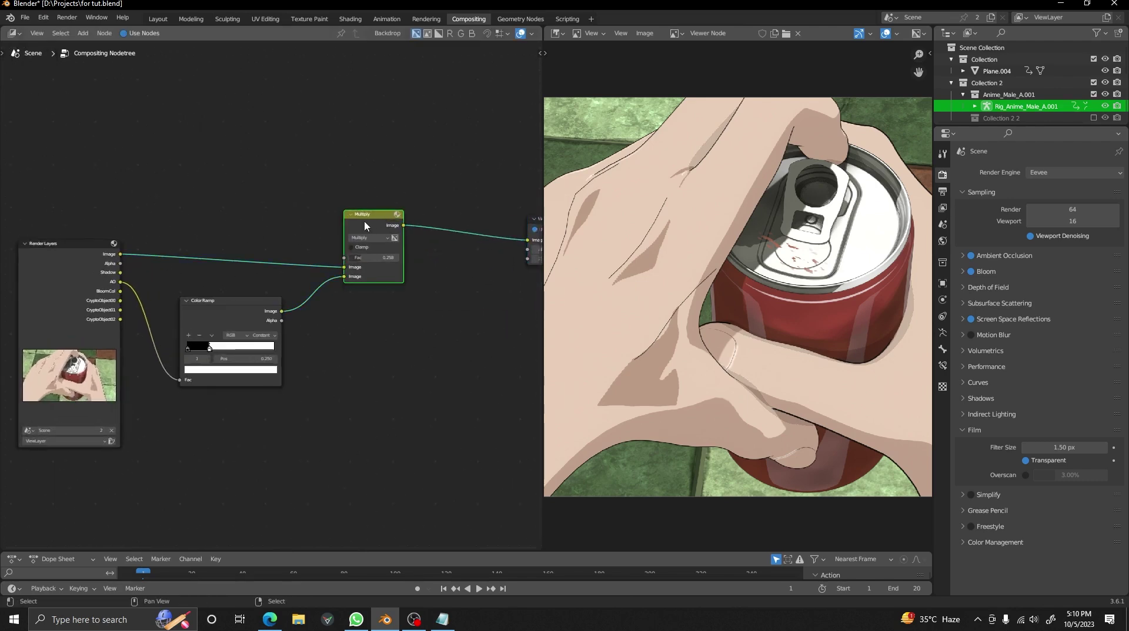
key("shift+d")
left_click(379, 101)
left_click(386, 119)
left_click(386, 133)
left_click_drag(382, 107, 435, 128)
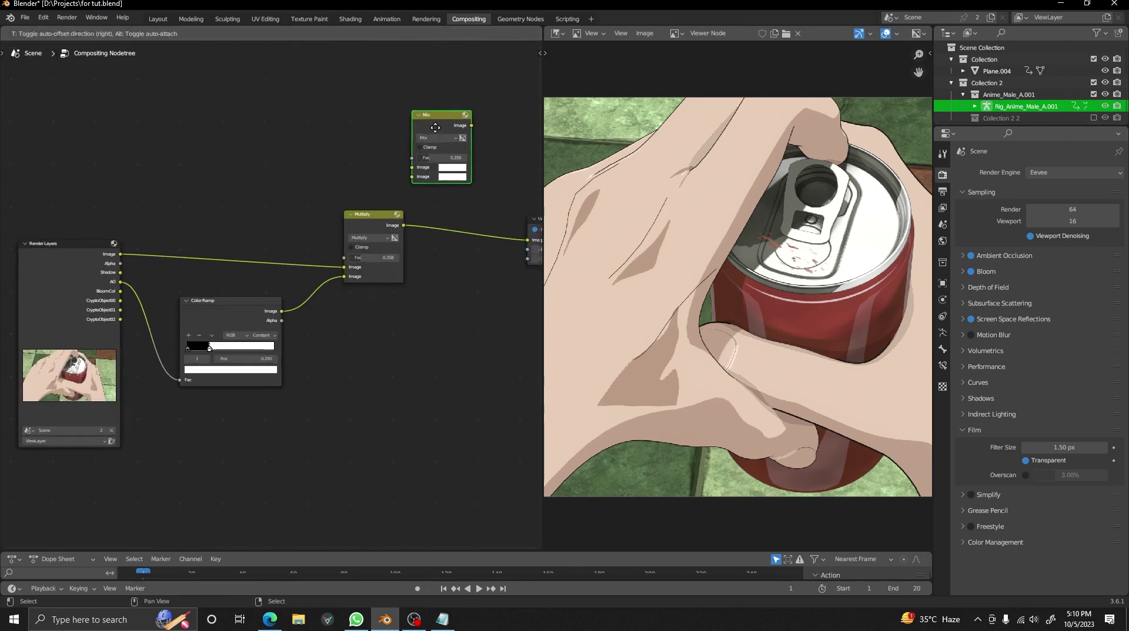
left_click(459, 206)
- Feed the Shadow pass into the new Mix node's Fac, route the Multiply output into its second image input, and space out the nodes
left_click_drag(117, 274, 366, 162)
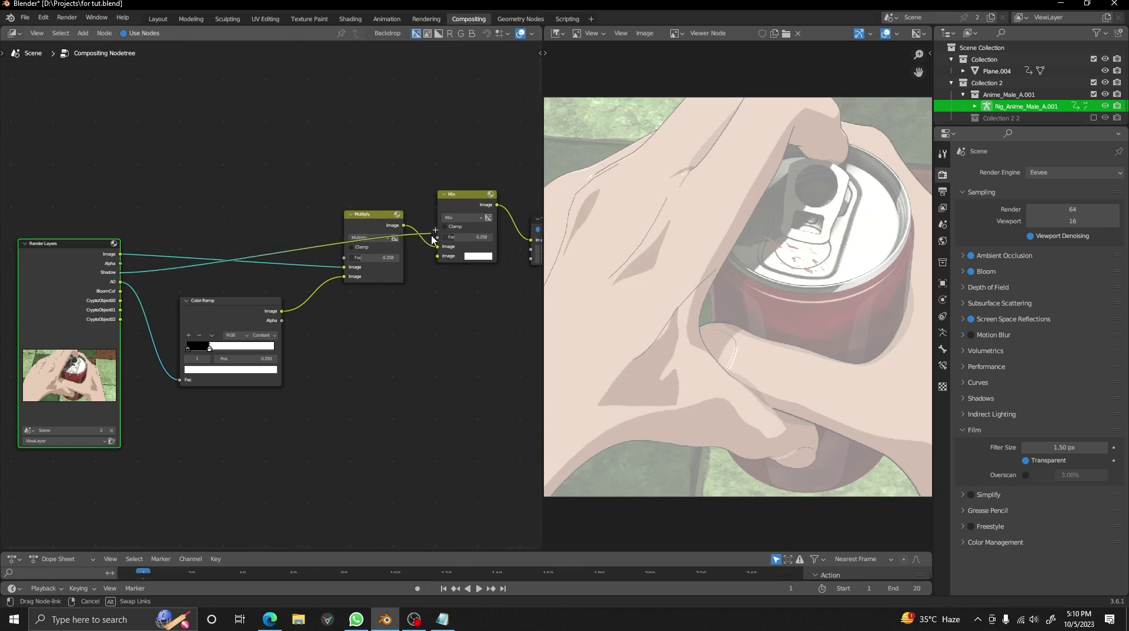
left_click_drag(432, 239, 466, 249)
scroll(705, 275, "down", 1)
scroll(471, 253, "up", 1)
left_click_drag(386, 209, 371, 314)
middle_click_drag(371, 315, 254, 309)
left_click_drag(372, 141, 482, 247)
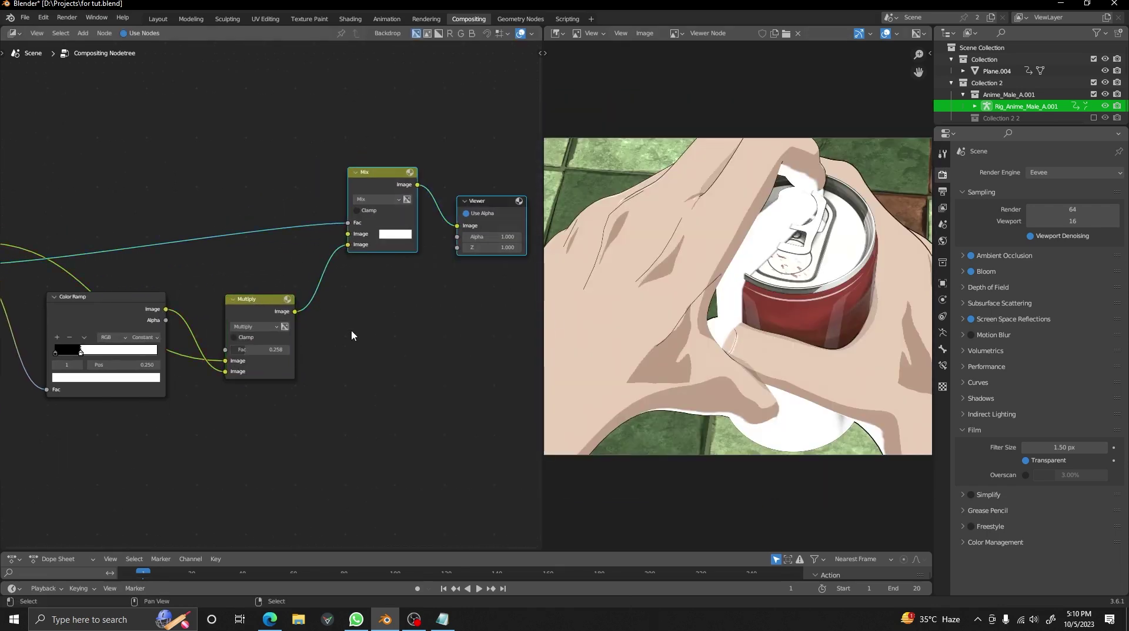
key("g")
left_click(449, 323)
- Add a Hue/Saturation/Value node fed by the Multiply output and connect it to the Mix node's first image input
key("shift+a")
left_click(400, 292)
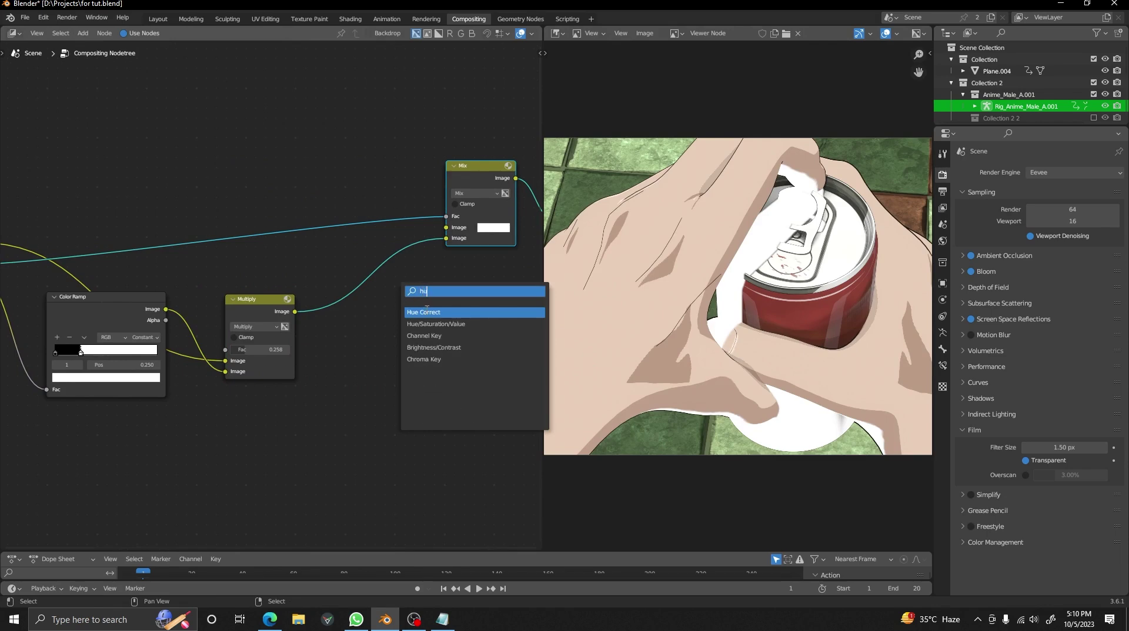
left_click(429, 324)
left_click(367, 344)
left_click_drag(293, 311, 342, 340)
middle_click_drag(381, 308, 332, 326)
left_click_drag(362, 347, 394, 249)
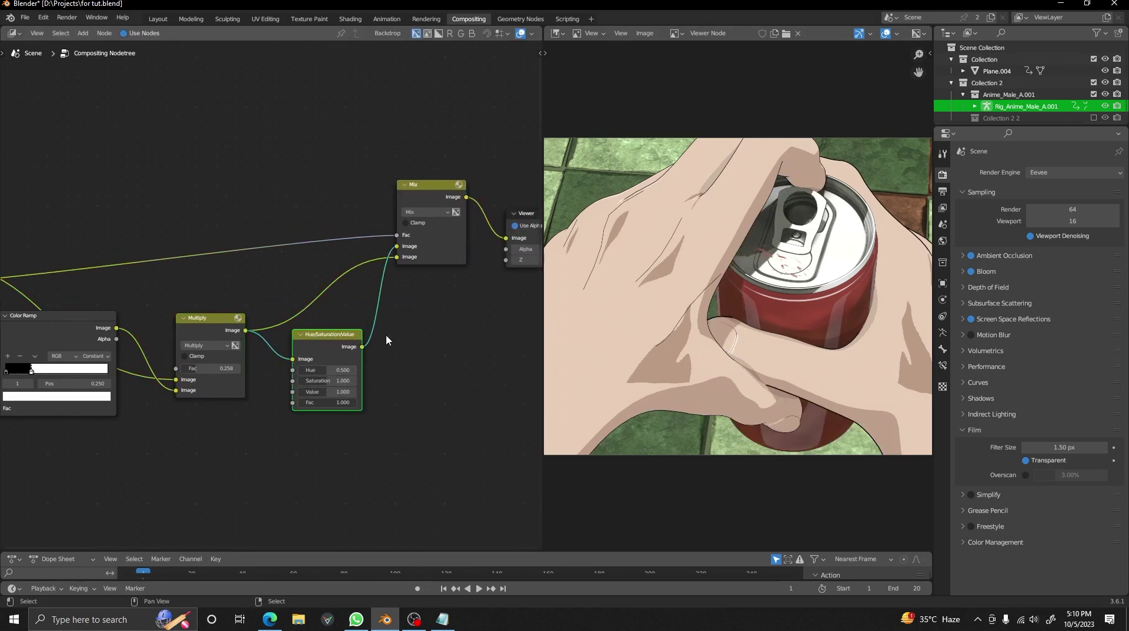
- Set the Hue/Saturation/Value node to hue 0.458, saturation 1.117 and value 0.817 to tint the shadows
scroll(386, 337, "up", 1)
left_click_drag(358, 417, 341, 418)
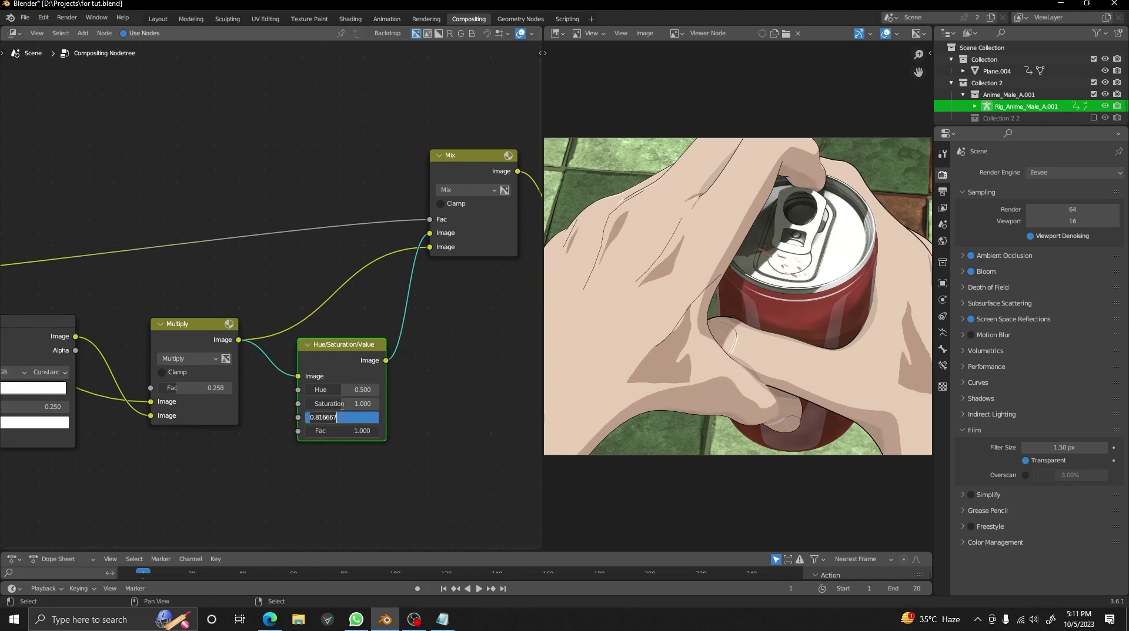
left_click_drag(342, 389, 355, 406)
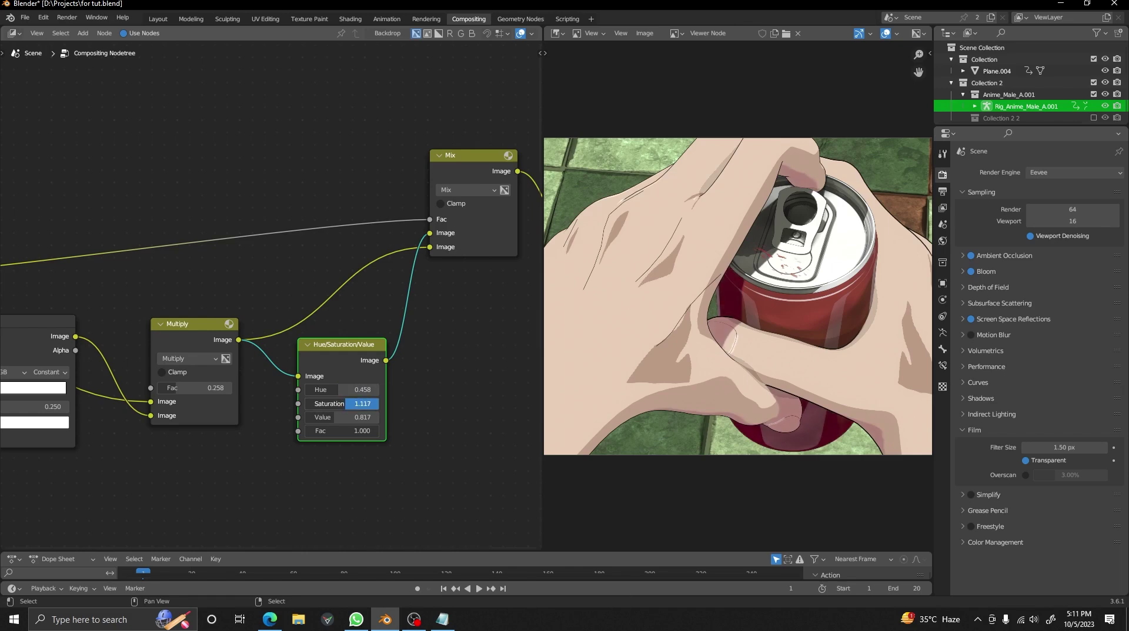
scroll(163, 305, "down", 3)
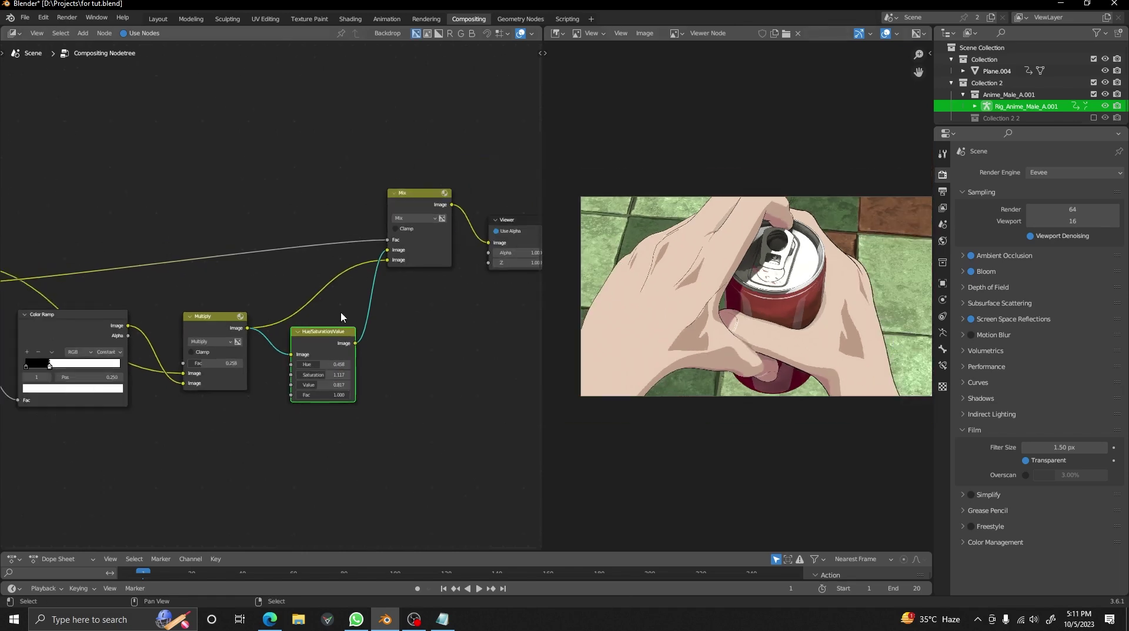
- Move the Viewer node farther from the Mix node and preview the BloomCol pass in it
left_click_drag(162, 305, 155, 307, "alt")
left_click_drag(442, 242, 504, 196)
left_click_drag(347, 340, 441, 302, "alt")
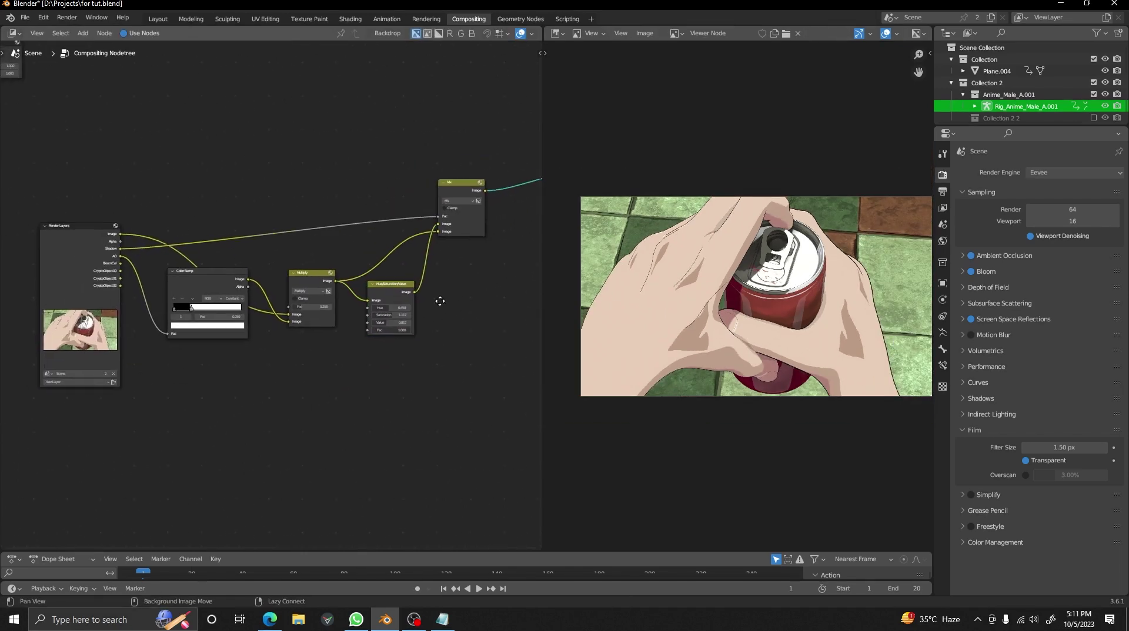
scroll(254, 322, "up", 2)
left_click(94, 260, "ctrl+shift")
middle_click_drag(470, 176, 338, 208)
scroll(446, 208, "up", 3)
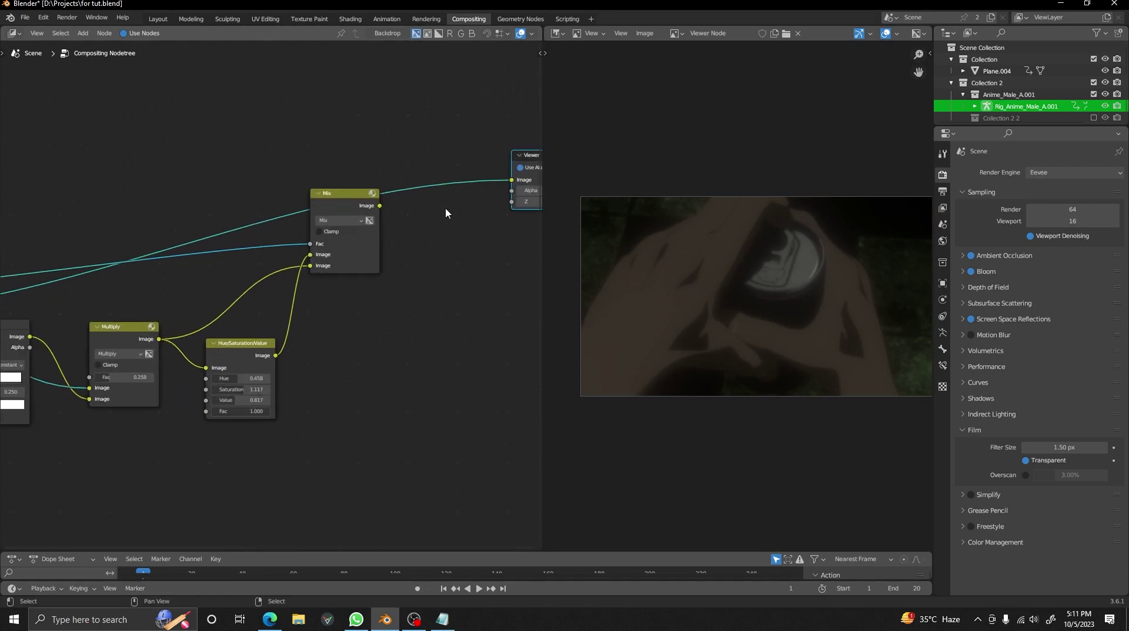
- Insert an Exposure node between the BloomCol pass and the Viewer, placed below the Mix node, with exposure set to 3
key("shift+a")
type("sexp")
left_click(472, 230)
left_click_drag(439, 163, 348, 294)
key("Return")
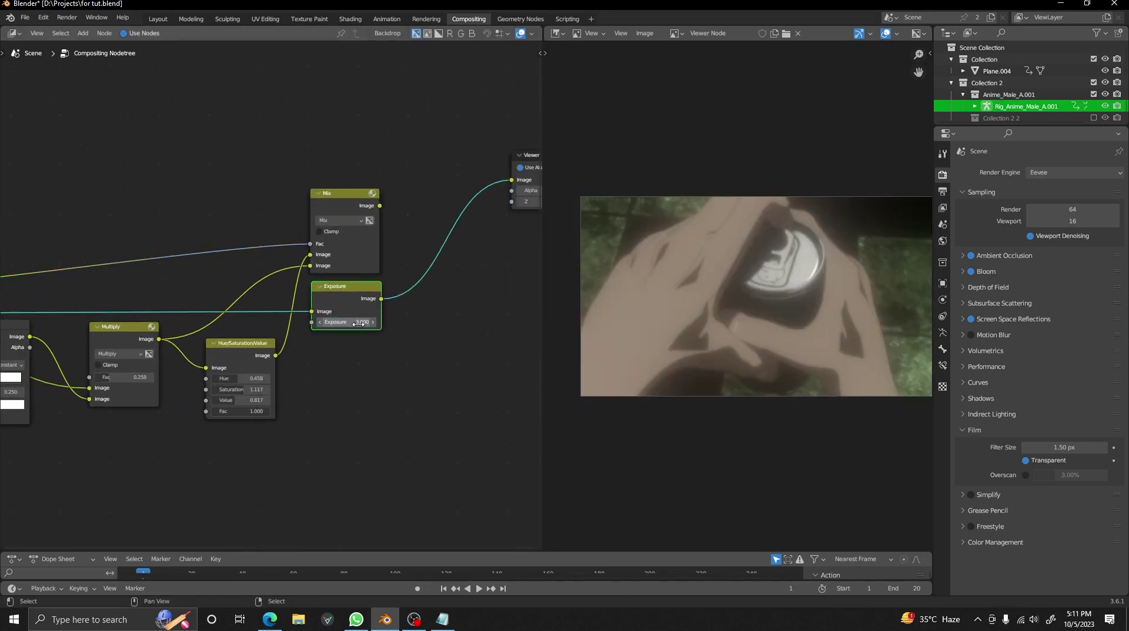
left_click_drag(358, 323, 329, 323)
- Insert a duplicate Mix node before the Viewer, set it to Add with factor 0.450, and connect the Exposure output to its second image
left_click(347, 206, "ctrl+shift")
key("shift+d")
left_click(443, 181)
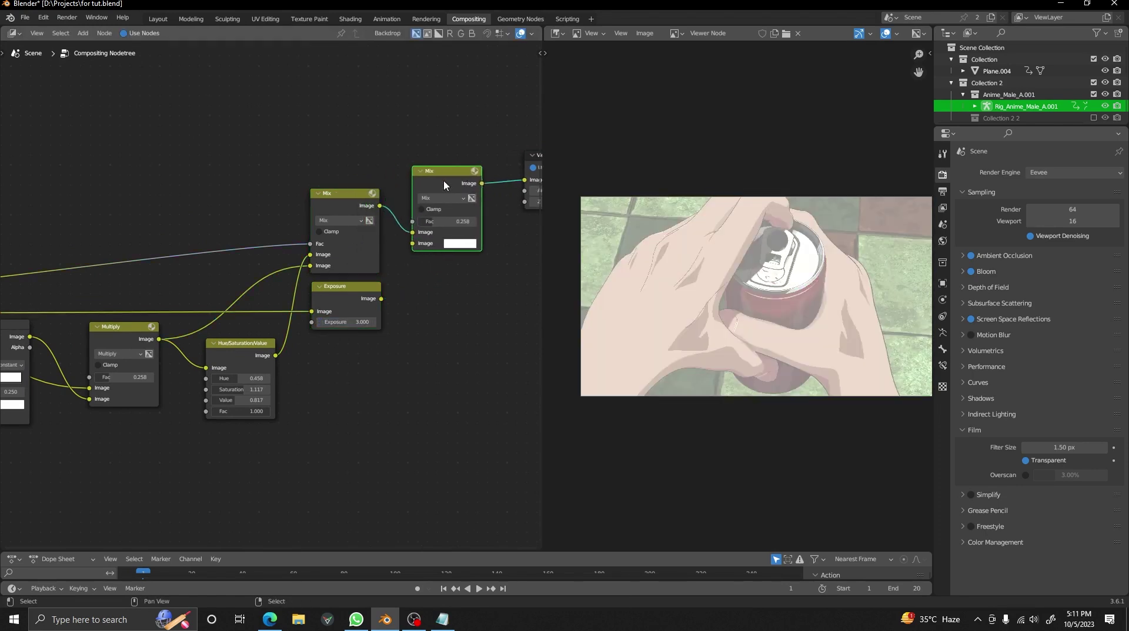
scroll(449, 201, "down", 7, "ctrl")
left_click_drag(381, 298, 471, 221)
left_click(455, 222)
left_click(413, 619)
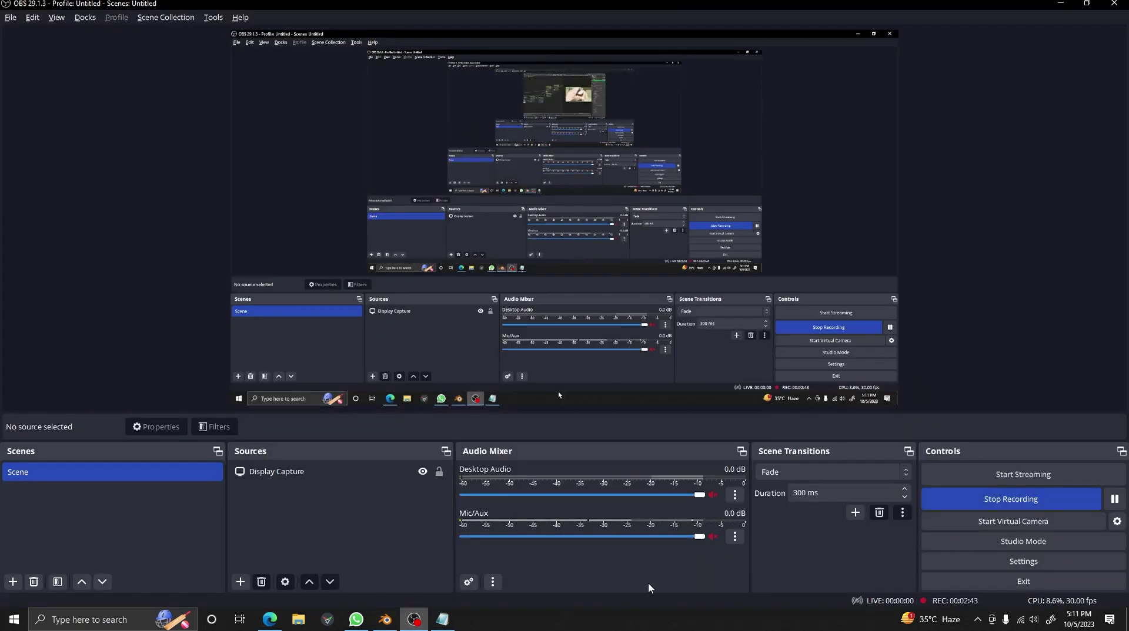
left_click(1113, 501)
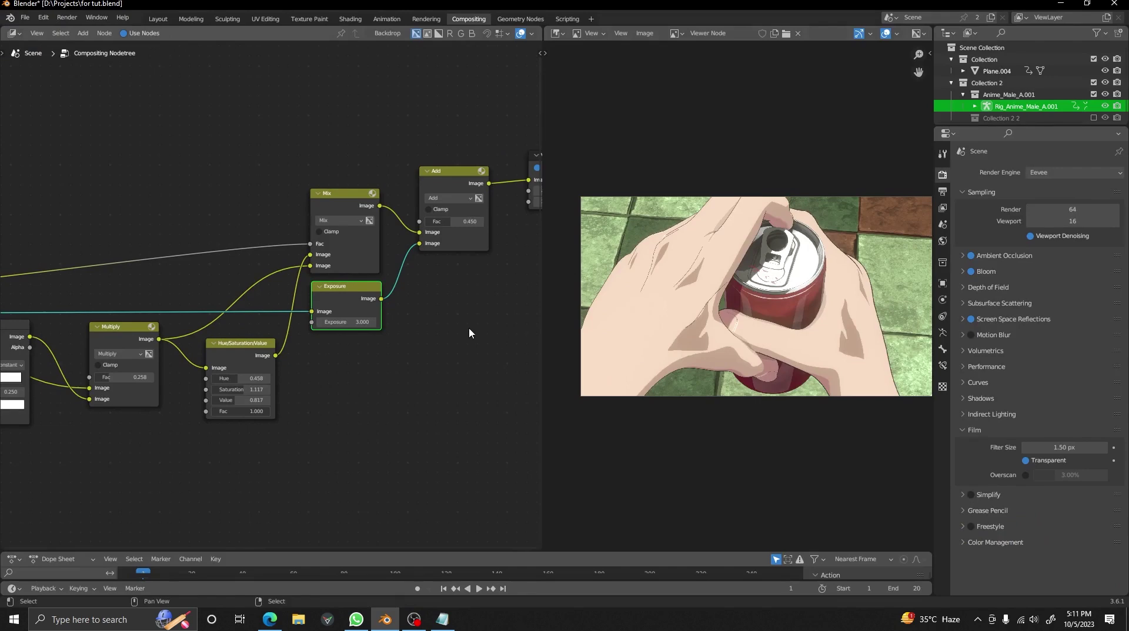
- Lower the Add node's factor to 0.283 and move the Viewer node farther away from it
middle_click_drag(468, 328, 457, 333)
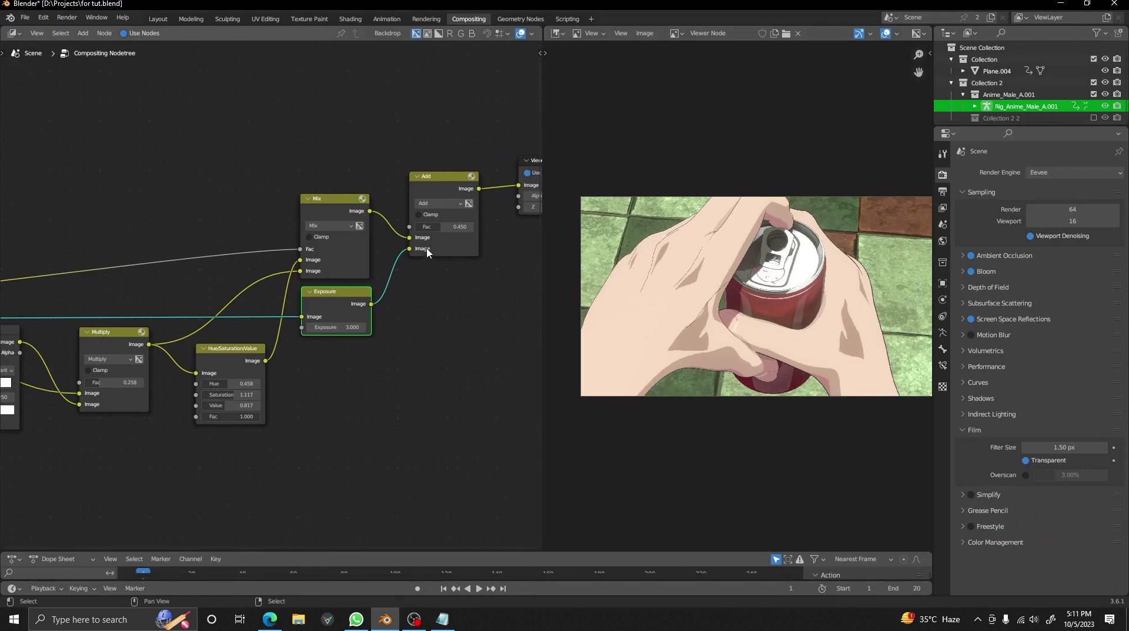
left_click_drag(470, 227, 460, 227)
middle_click_drag(431, 229, 407, 254)
scroll(407, 254, "down", 3)
left_click_drag(517, 194, 464, 345)
key("g")
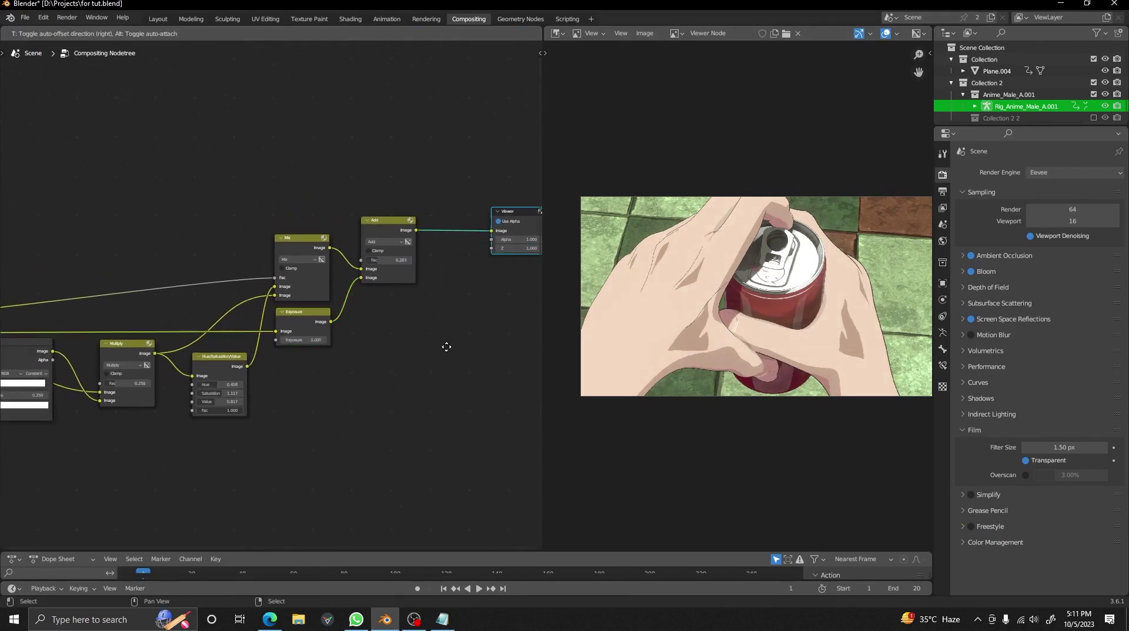
left_click(452, 349)
scroll(189, 377, "down", 4)
left_click_drag(190, 378, 309, 324, "alt")
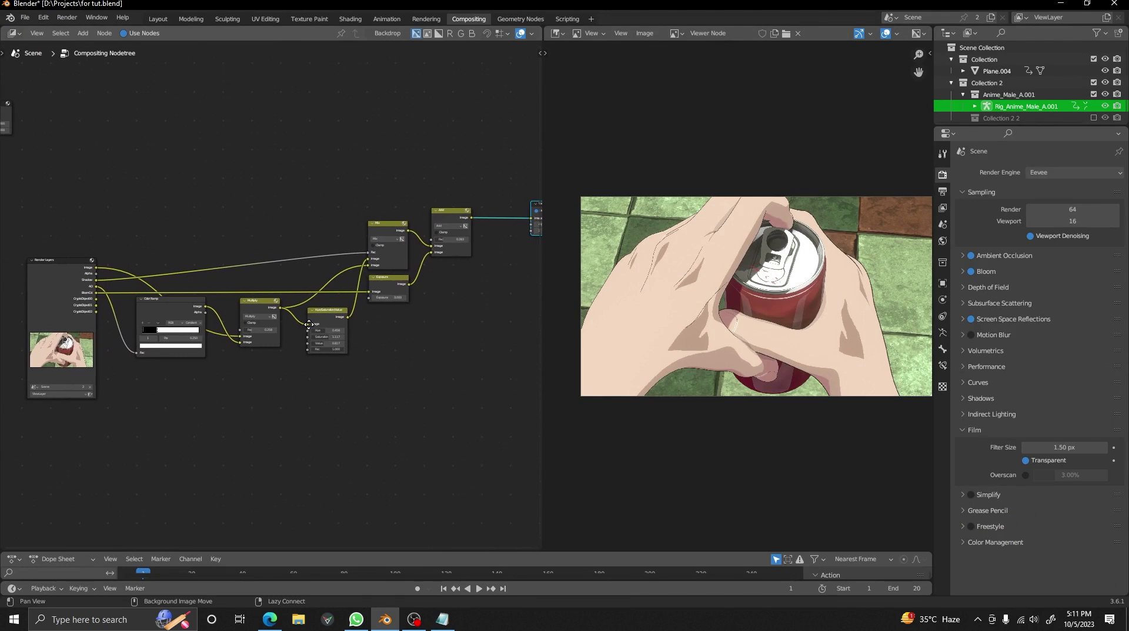
middle_click_drag(308, 324, 295, 333)
left_click_drag(750, 224, 737, 222, "alt")
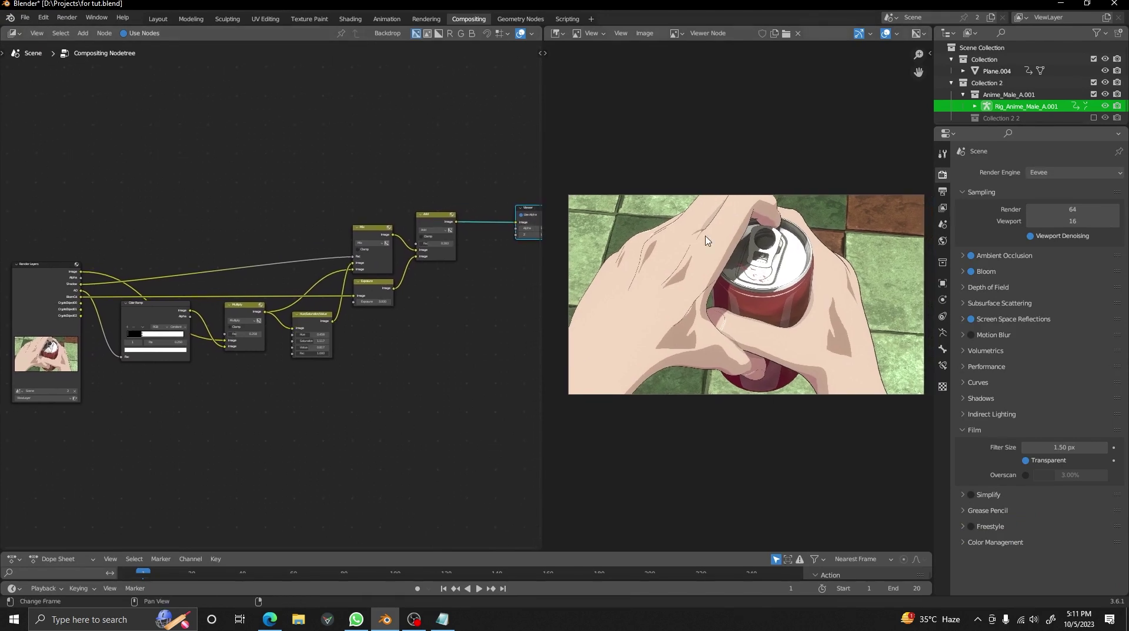
mouse_move(147, 237)
left_mouse_down("alt")
mouse_move(244, 229)
mouse_move(147, 238)
left_mouse_up("alt")
middle_click_drag(148, 237, 143, 238)
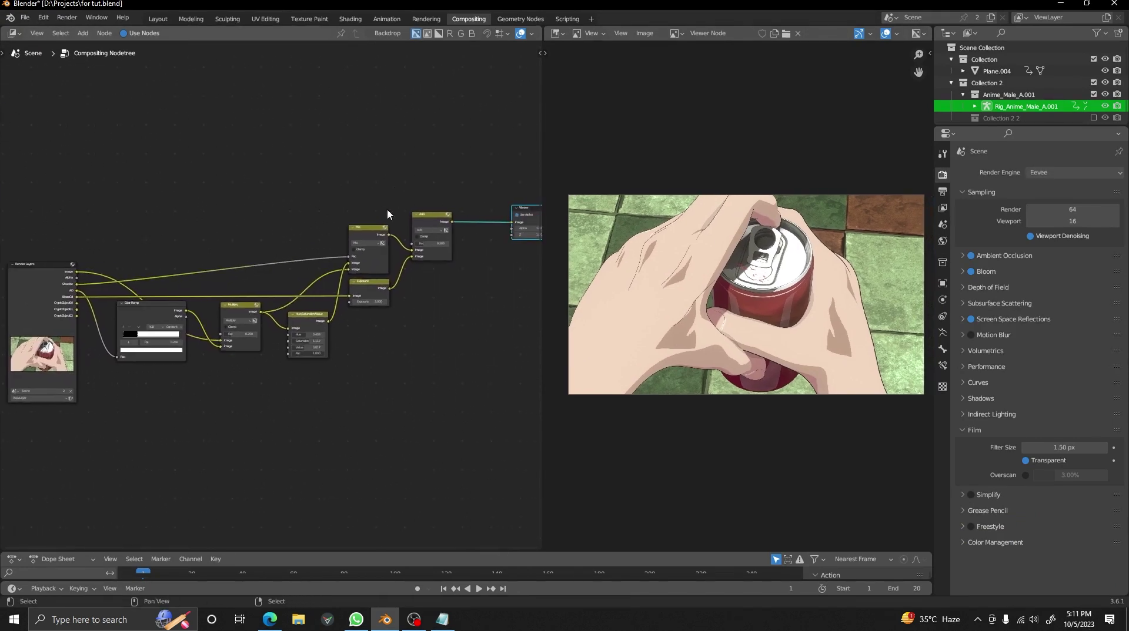
mouse_move(378, 209)
middle_mouse_down()
mouse_move(364, 212)
mouse_move(374, 211)
middle_mouse_up()
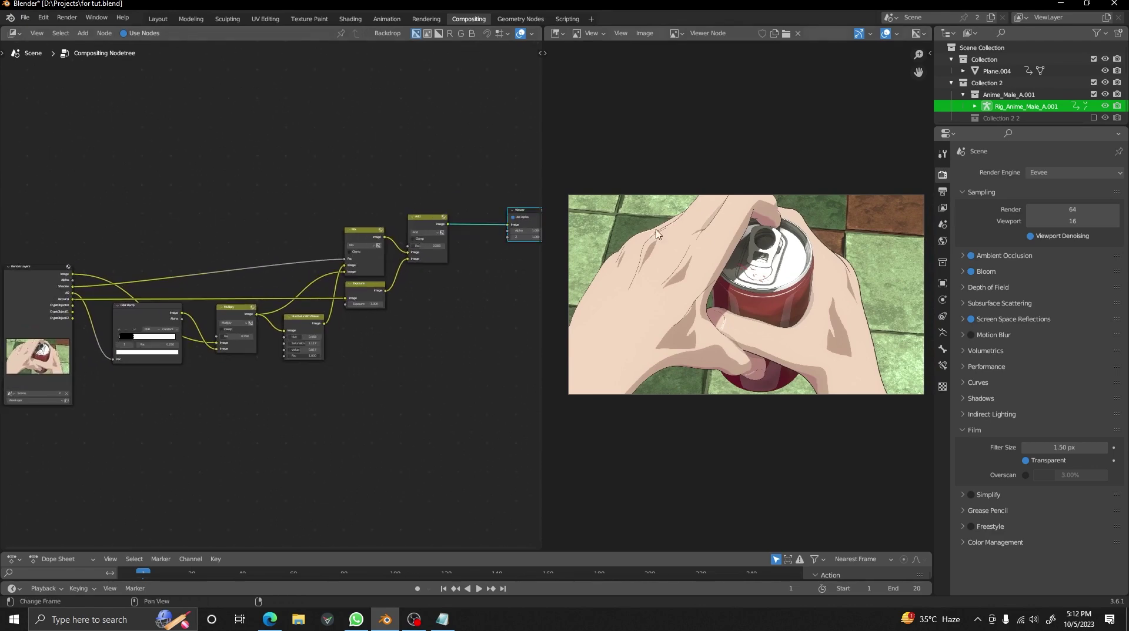